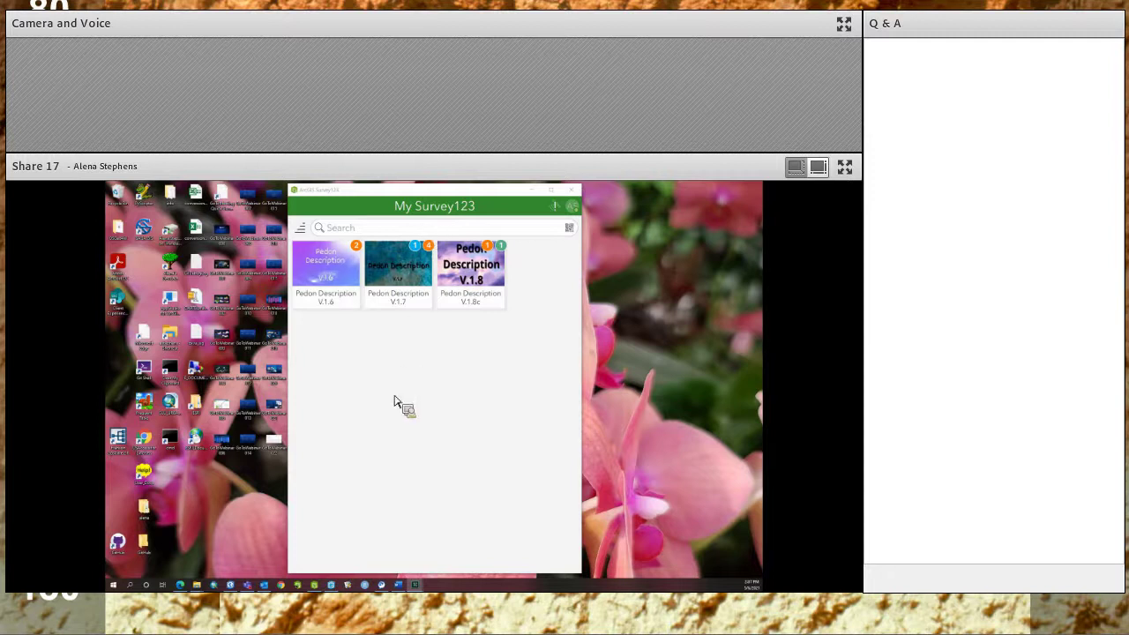
# Step: Review the app's Connections, Map and Location settings, including the connection types for adding a location provider
pyautogui.click(573, 210)
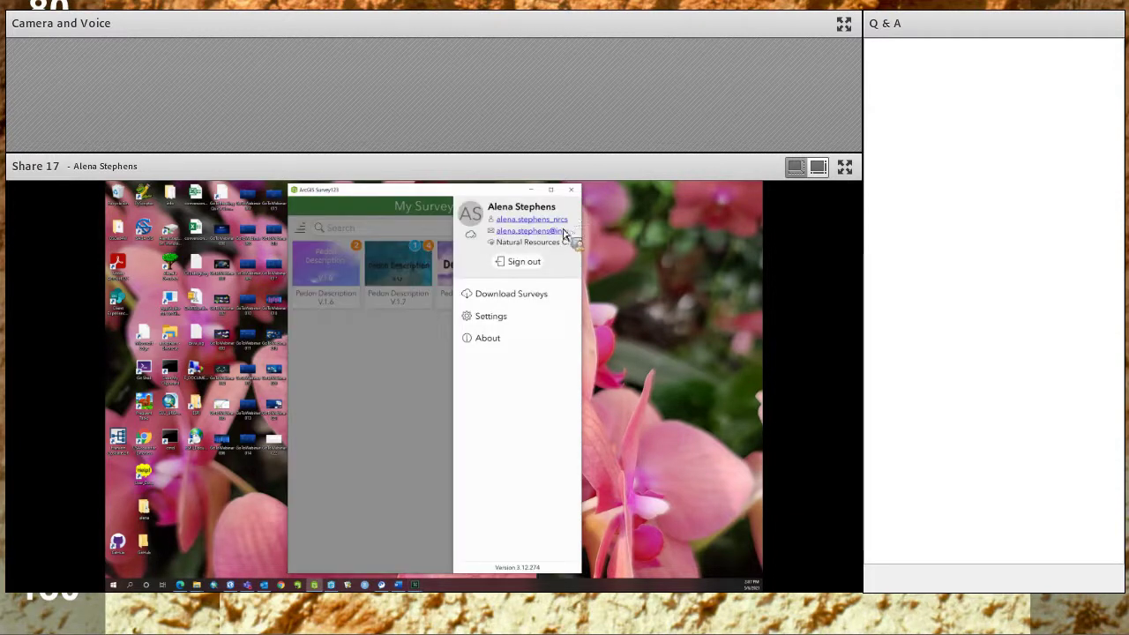
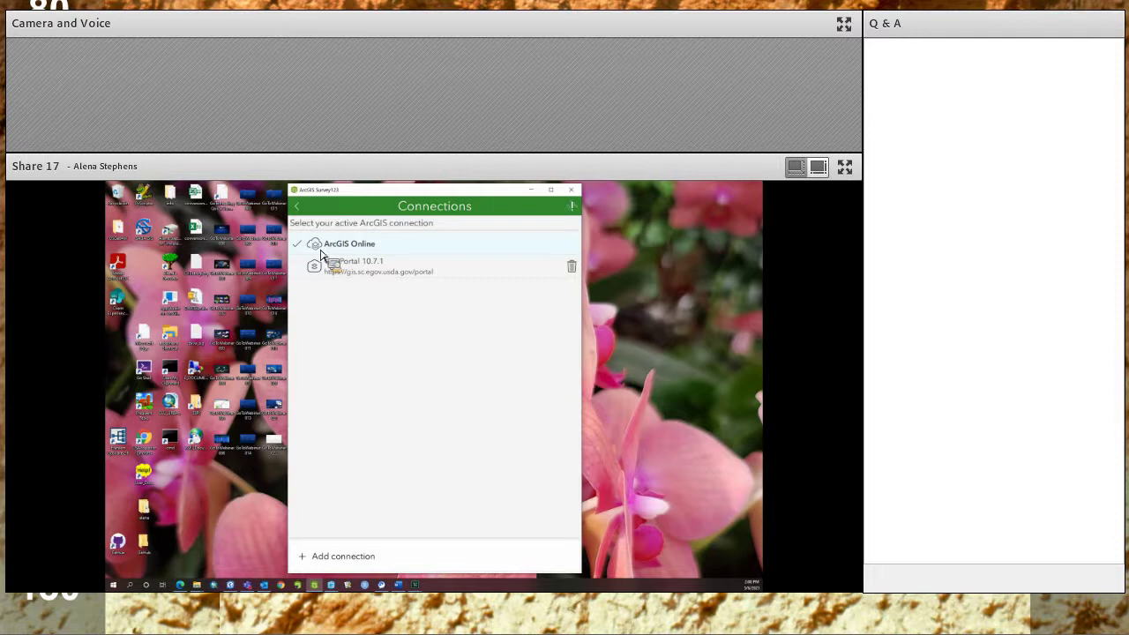
pyautogui.click(297, 207)
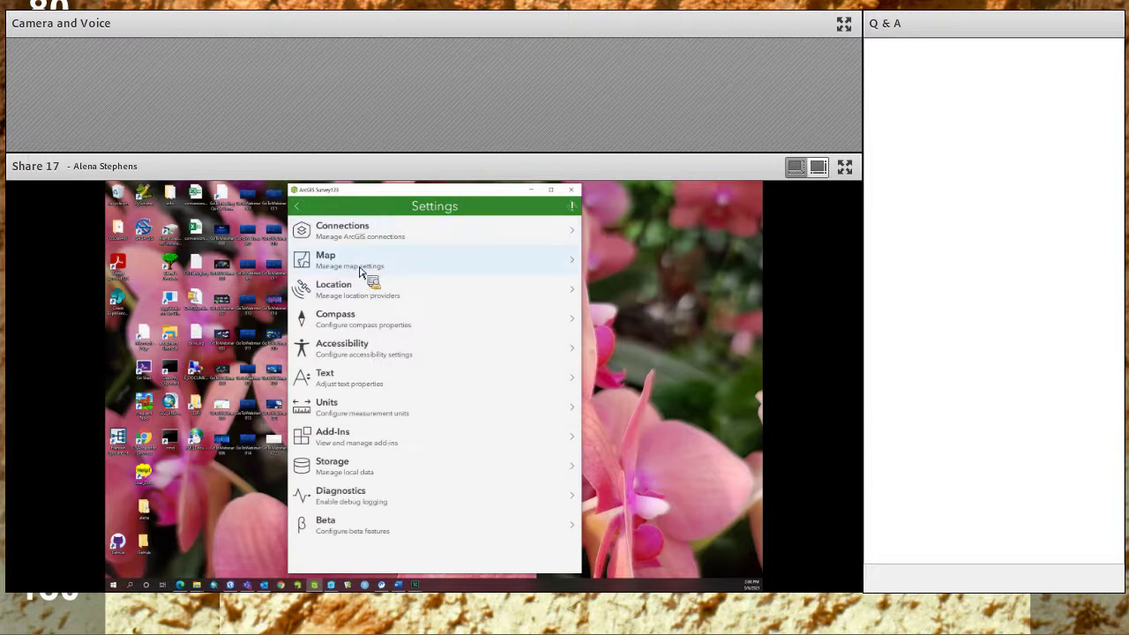
pyautogui.click(359, 267)
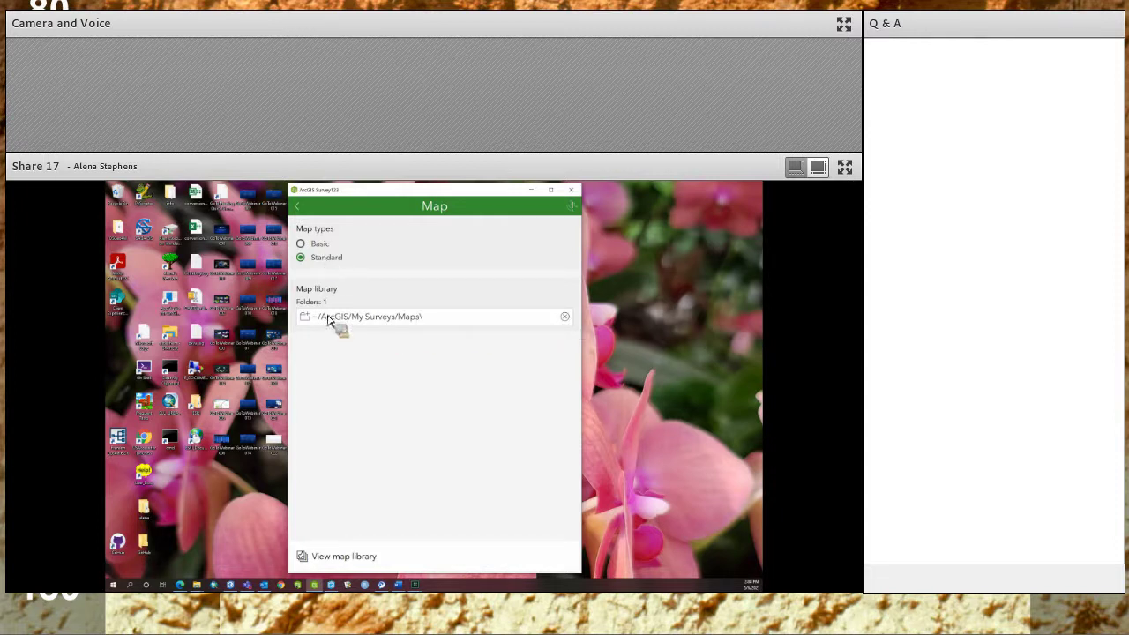
pyautogui.click(299, 207)
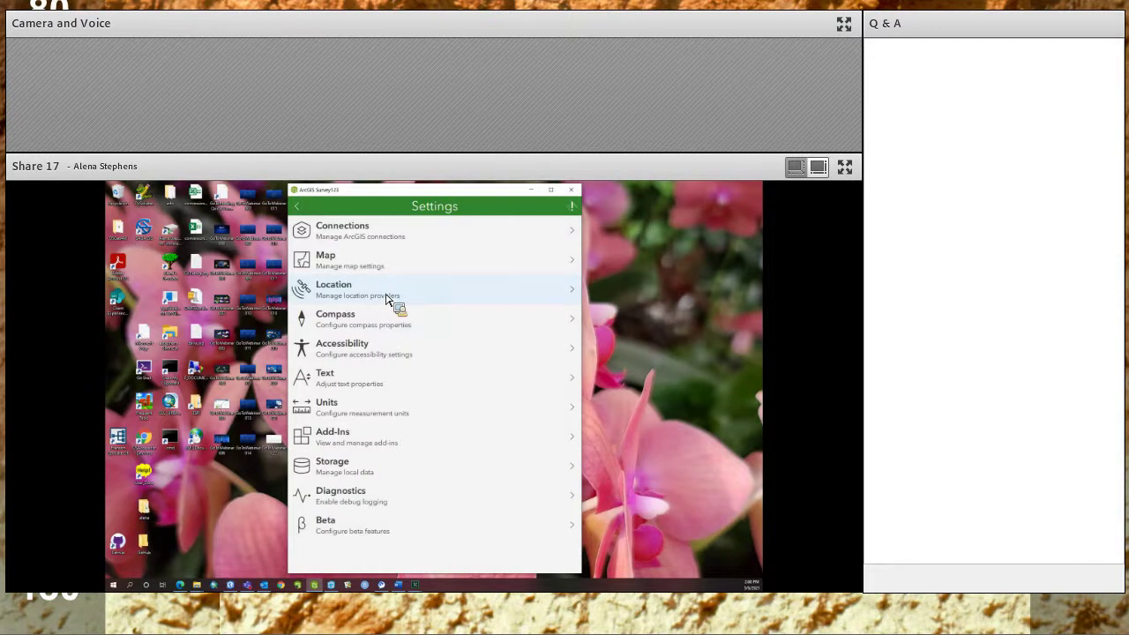
pyautogui.click(388, 297)
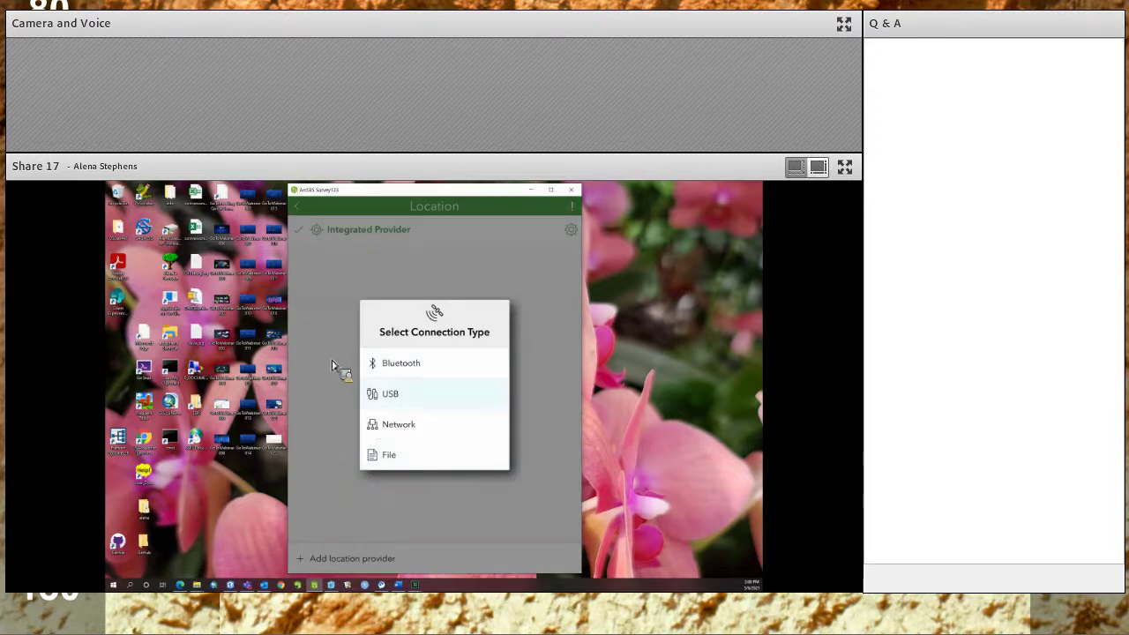
pyautogui.click(320, 239)
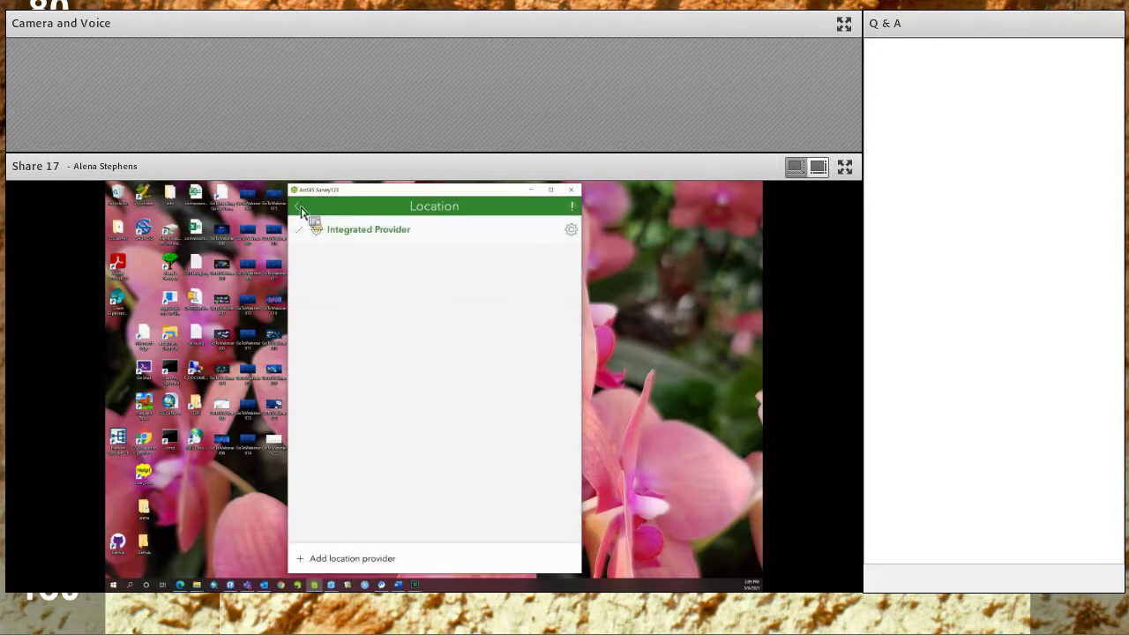
pyautogui.click(301, 211)
pyautogui.click(301, 212)
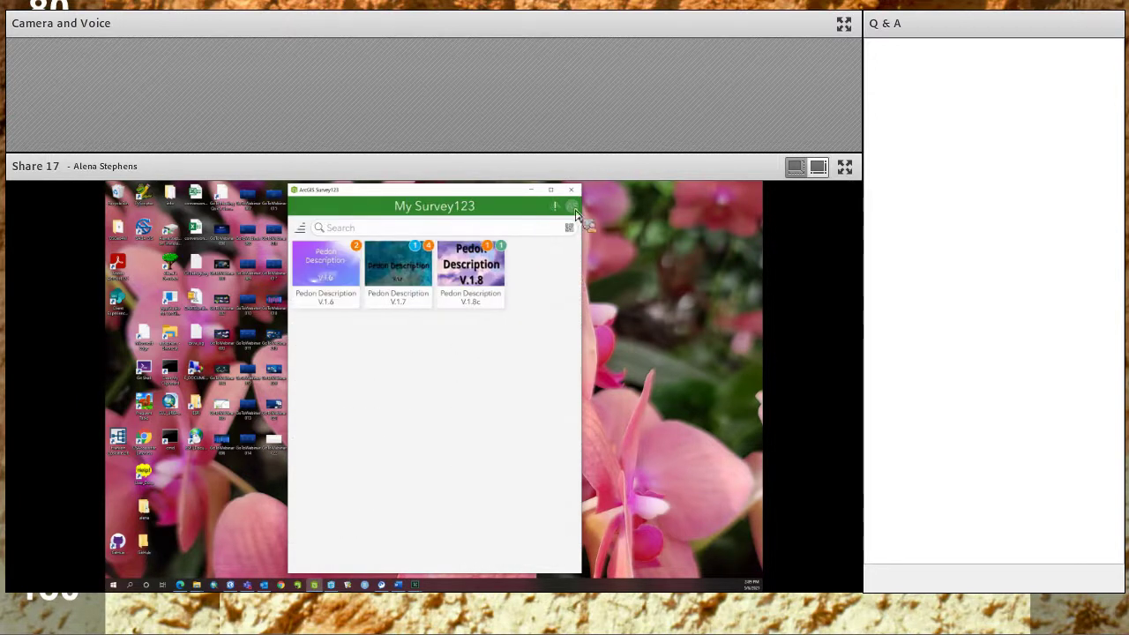
# Step: Check the surveys available for download and start collecting a new record in the Pedon Description V.1.8c survey
pyautogui.click(572, 210)
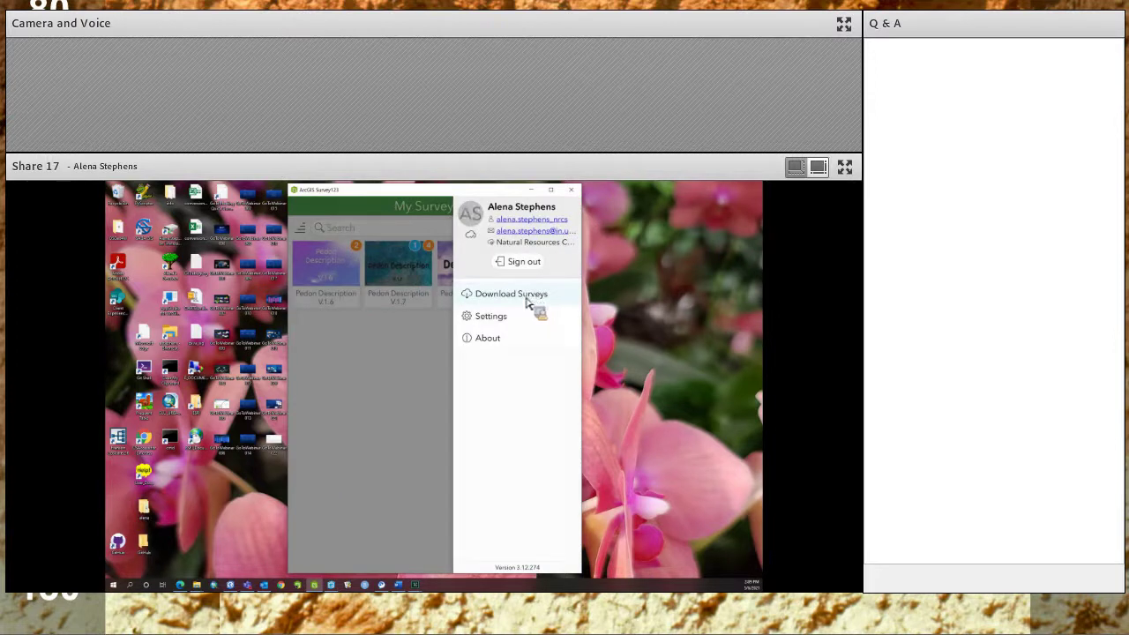
pyautogui.click(528, 298)
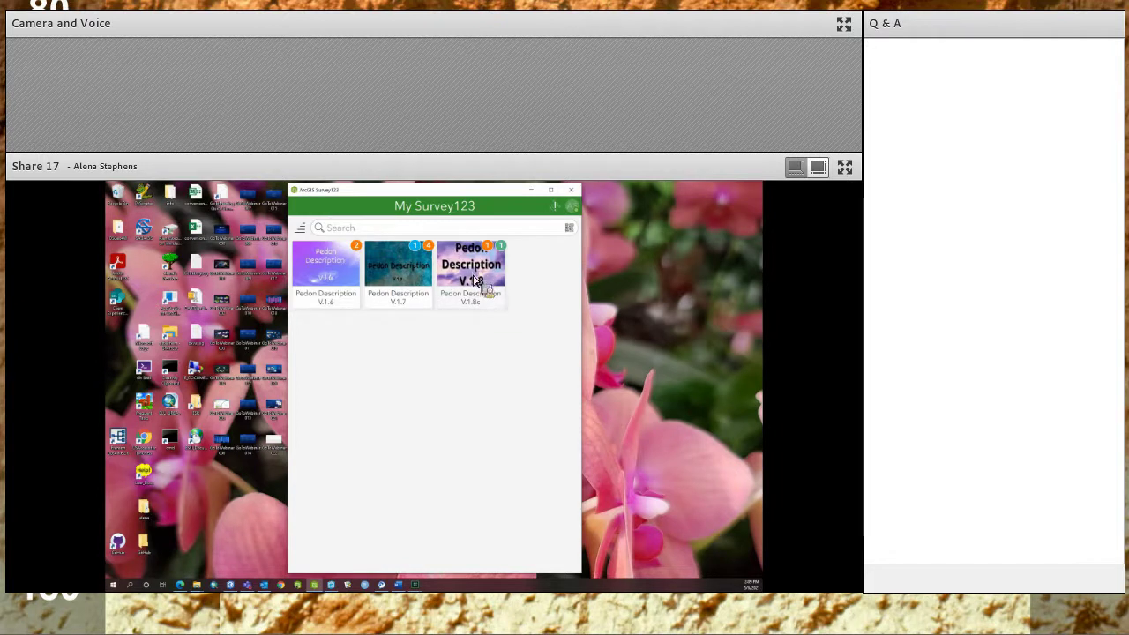
pyautogui.click(474, 281)
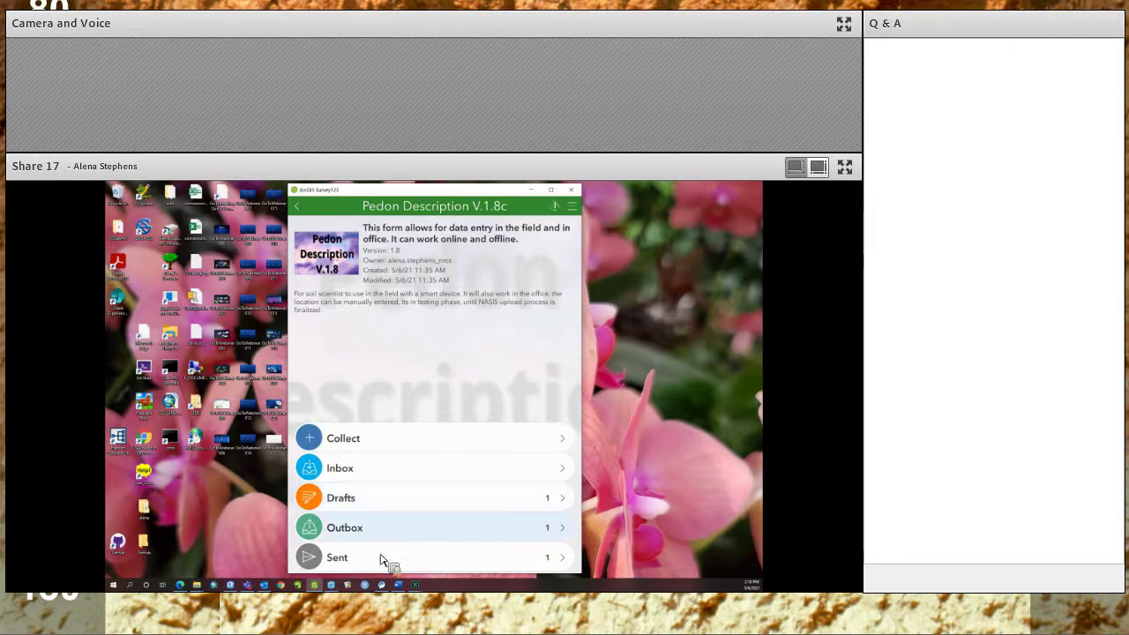
pyautogui.click(396, 441)
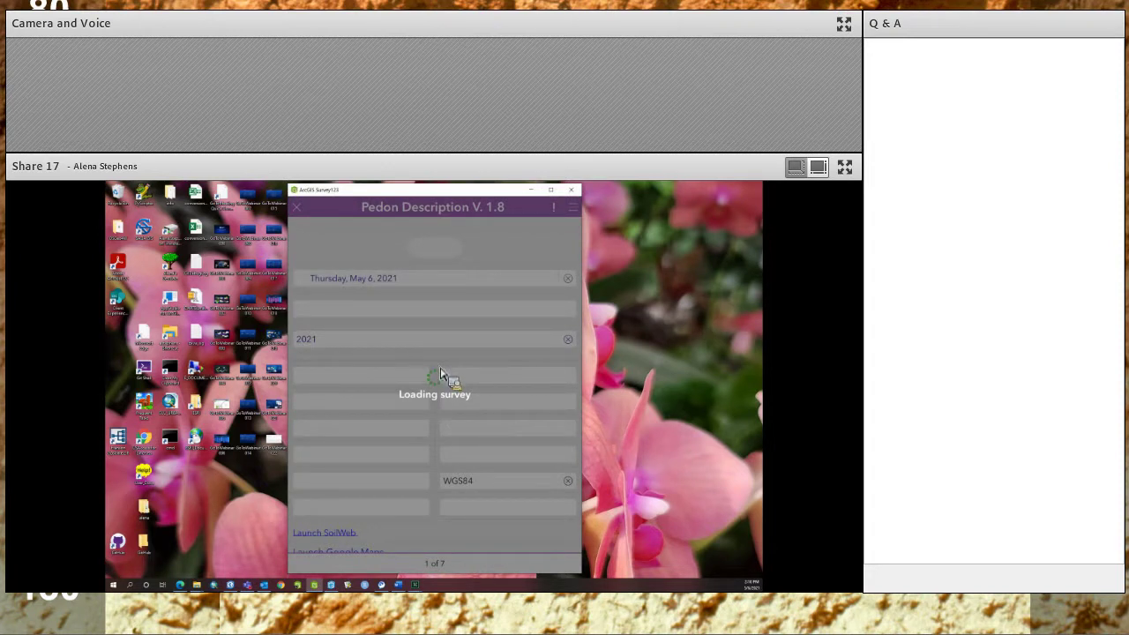
# Step: Review the first page of the survey form, from the Location question and Pedon ID through the location info fields and reference links
pyautogui.scroll(-3, 437, 409)
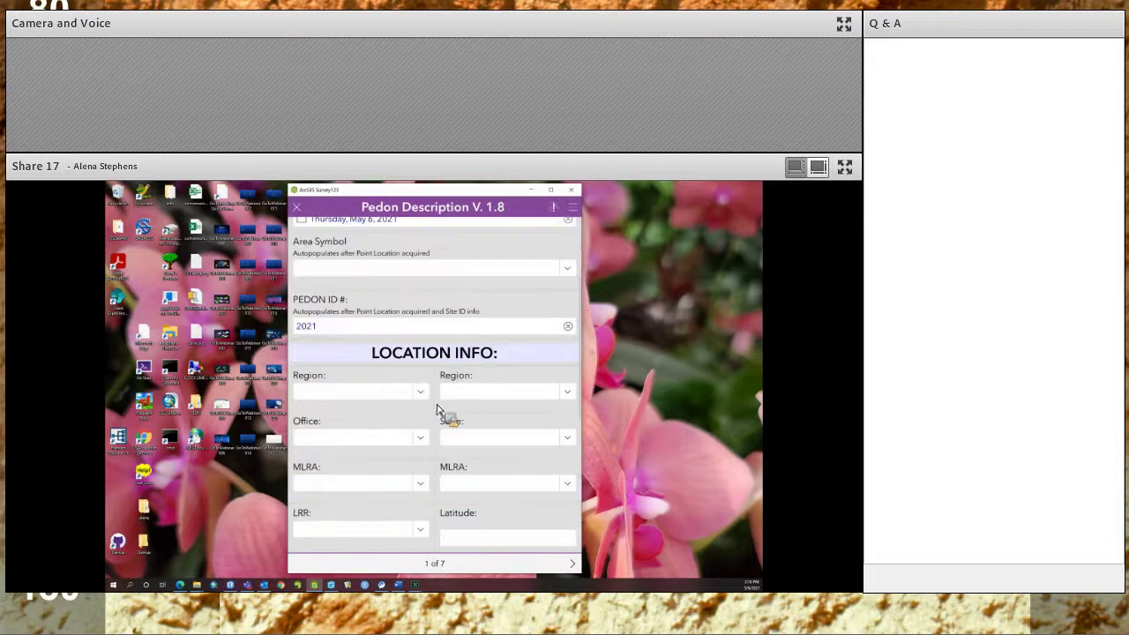
pyautogui.scroll(-1, 436, 408)
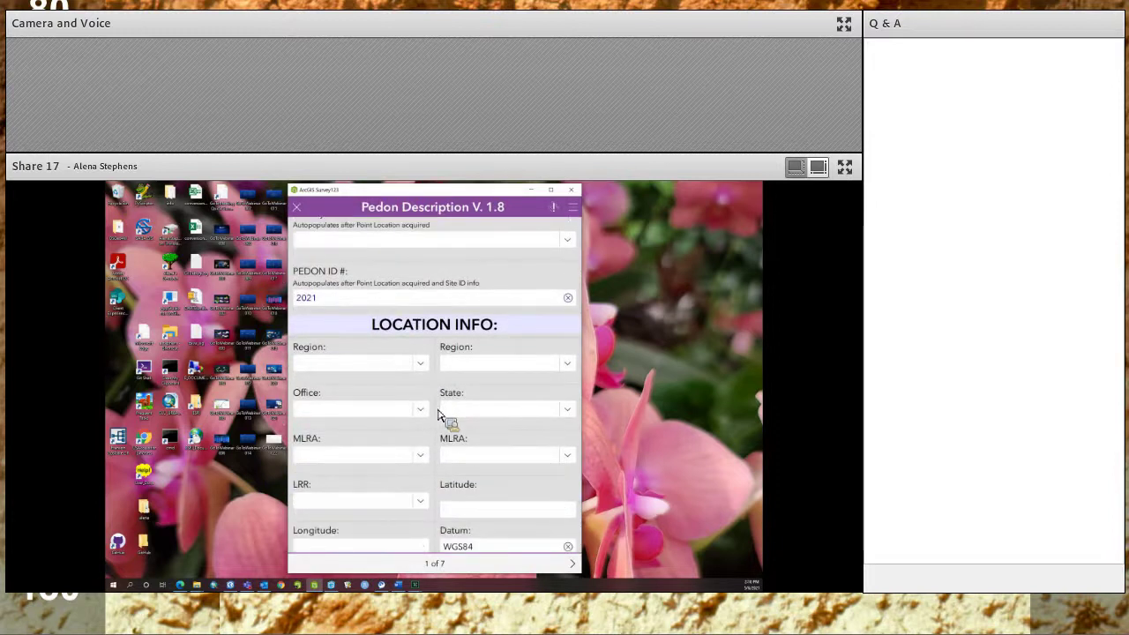
pyautogui.scroll(-4, 438, 415)
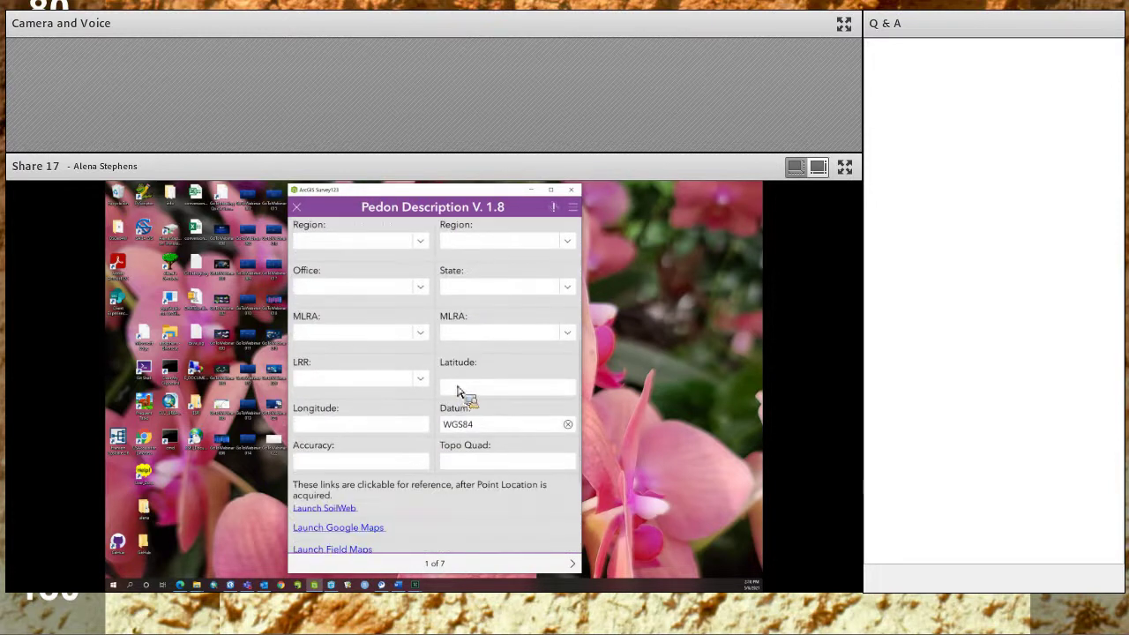
pyautogui.scroll(9, 457, 391)
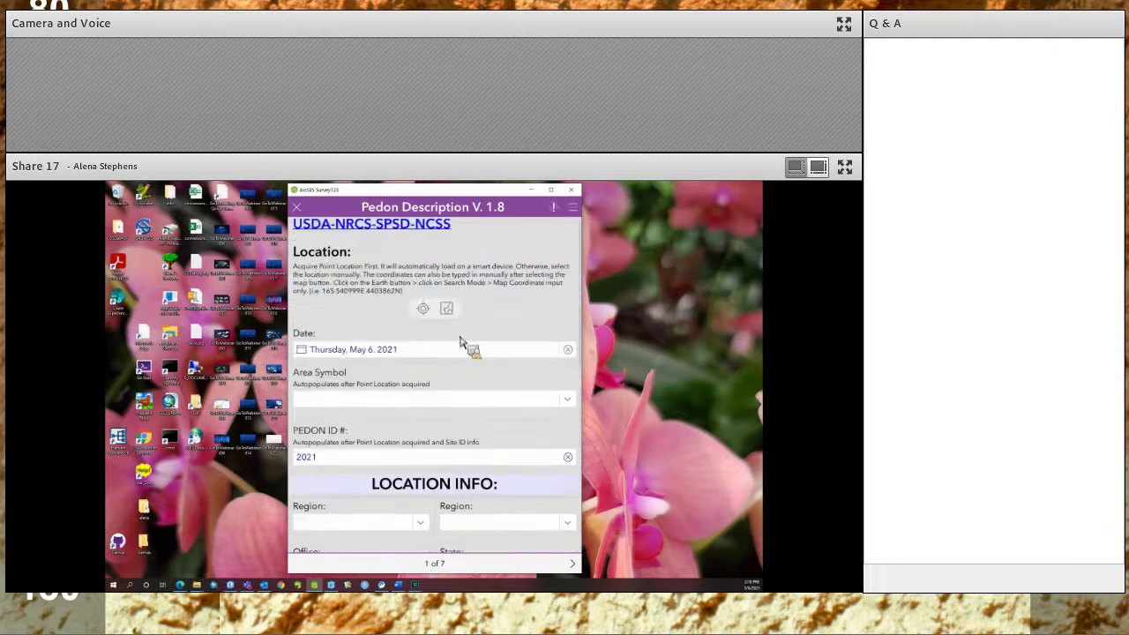
pyautogui.scroll(1, 467, 381)
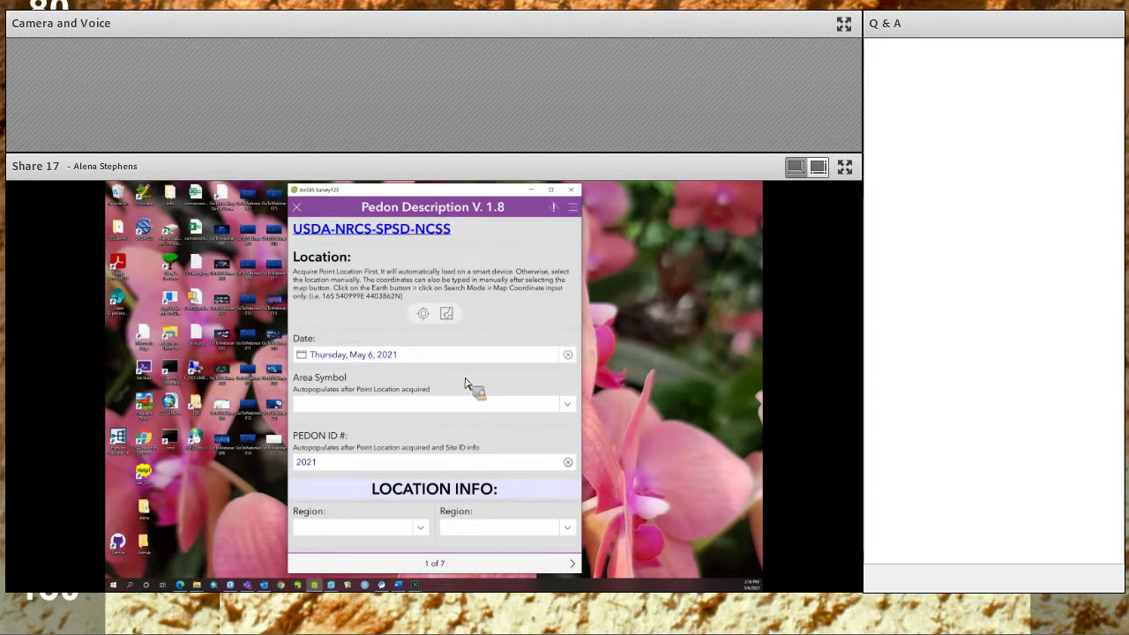
pyautogui.scroll(-4, 462, 421)
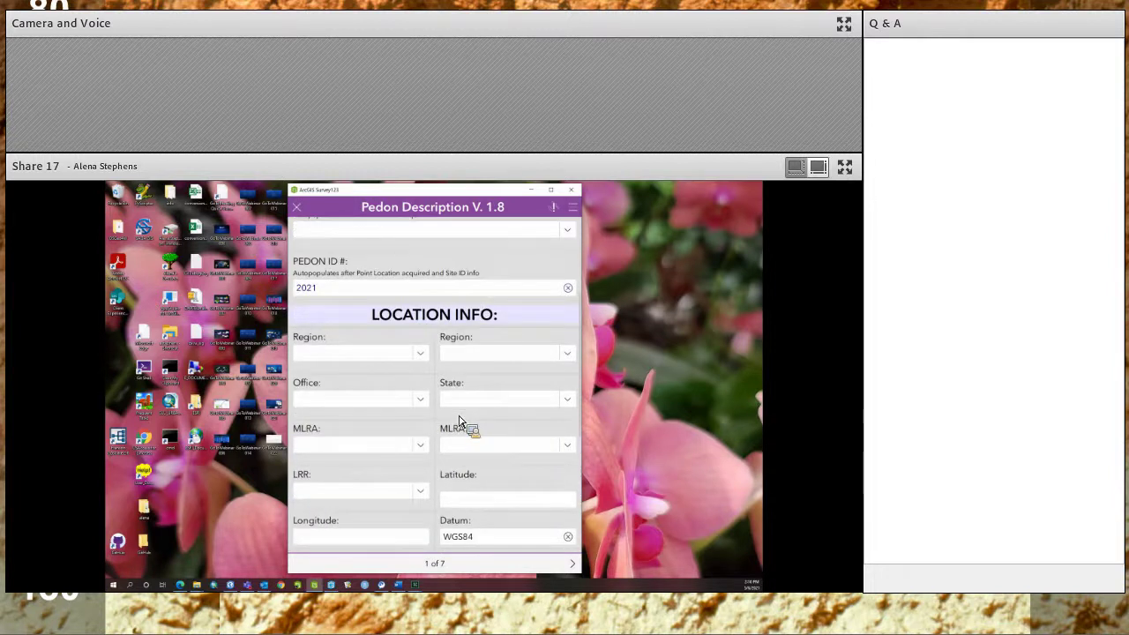
pyautogui.scroll(4, 454, 323)
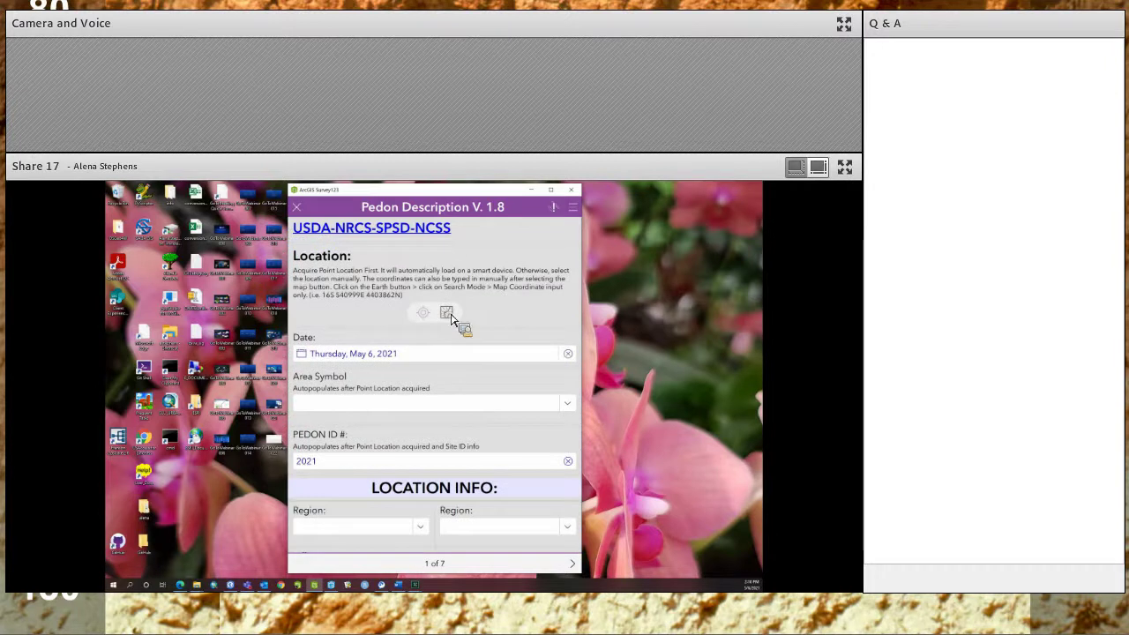
# Step: Open the map for the Location question and set its search mode to Map coordinate input only
pyautogui.click(449, 317)
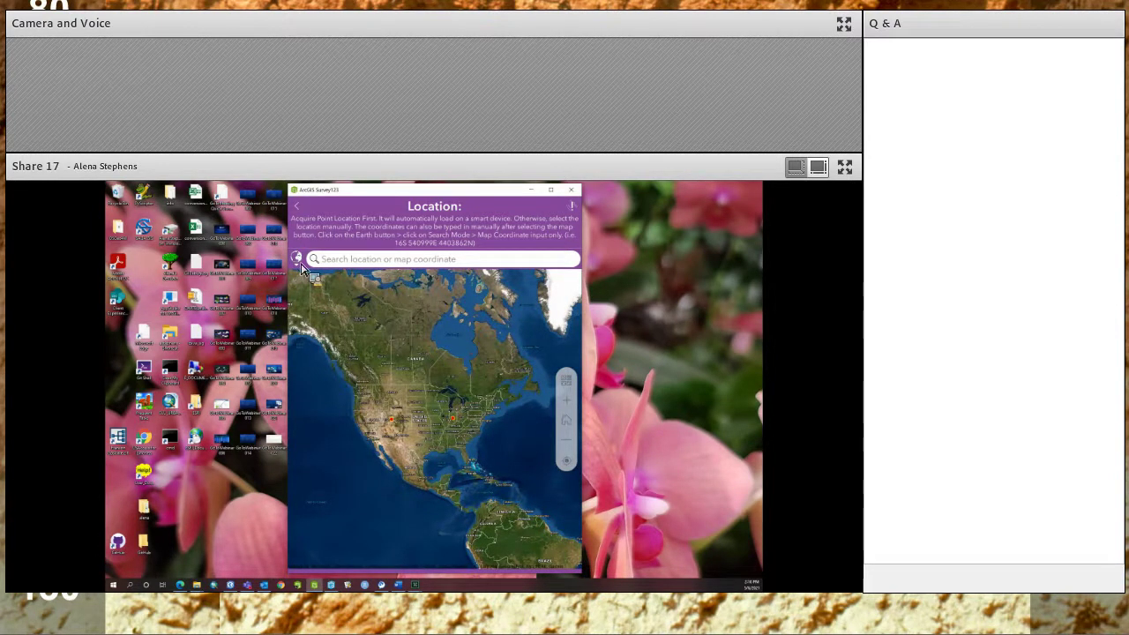
pyautogui.click(300, 263)
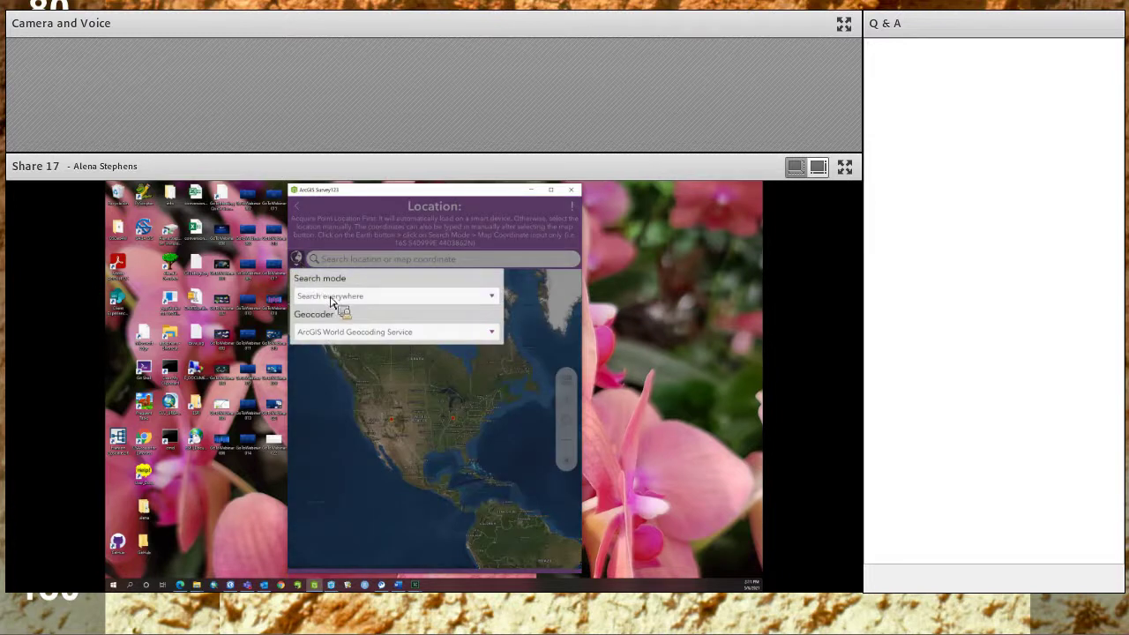
pyautogui.click(333, 299)
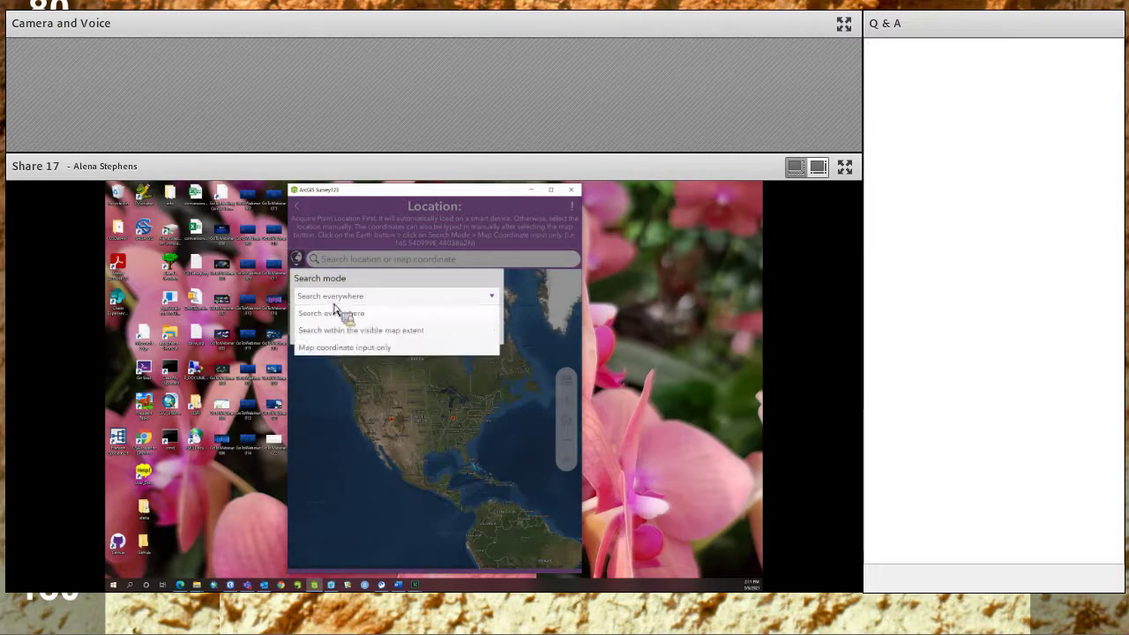
pyautogui.click(348, 350)
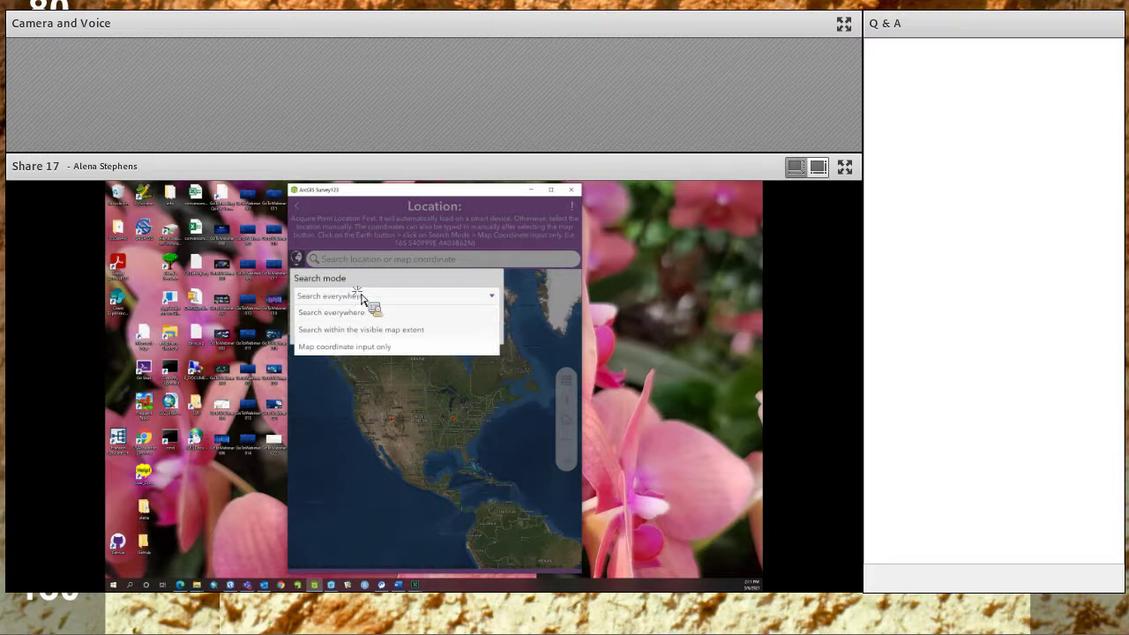
pyautogui.click(373, 260)
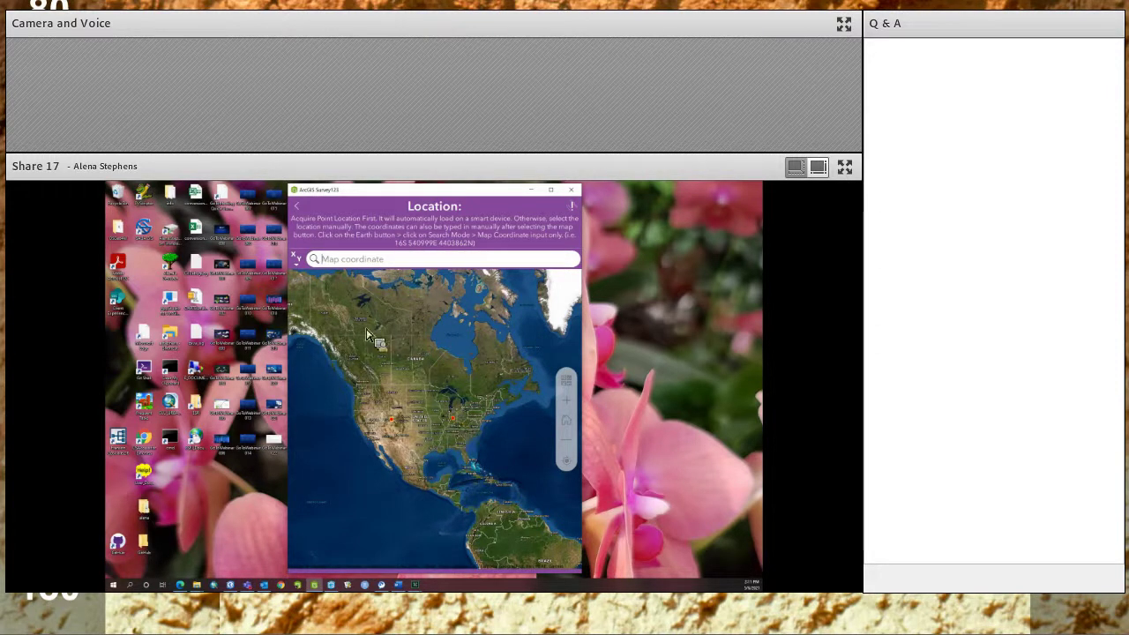
# Step: Set the location map's search mode back to Search everywhere
pyautogui.click(300, 262)
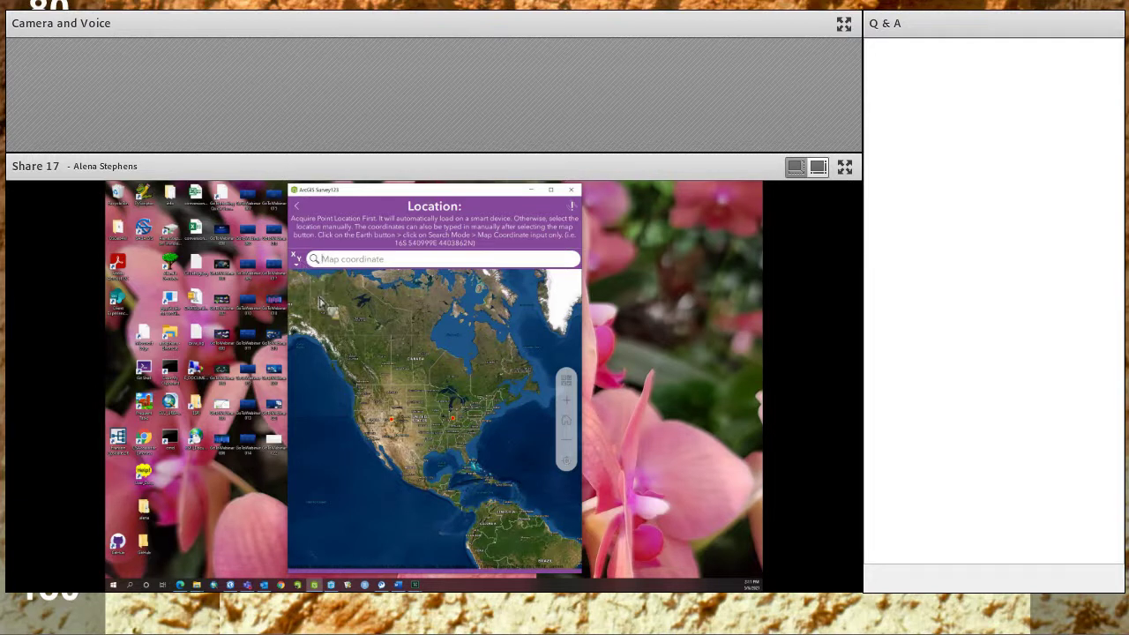
pyautogui.click(335, 296)
pyautogui.click(388, 312)
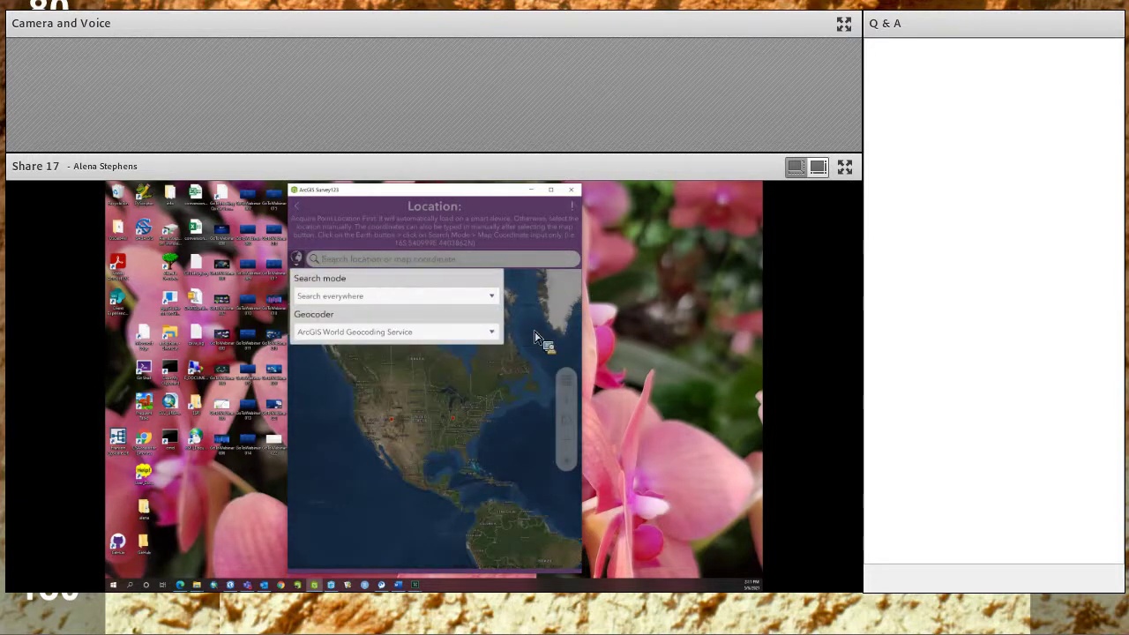
pyautogui.click(516, 359)
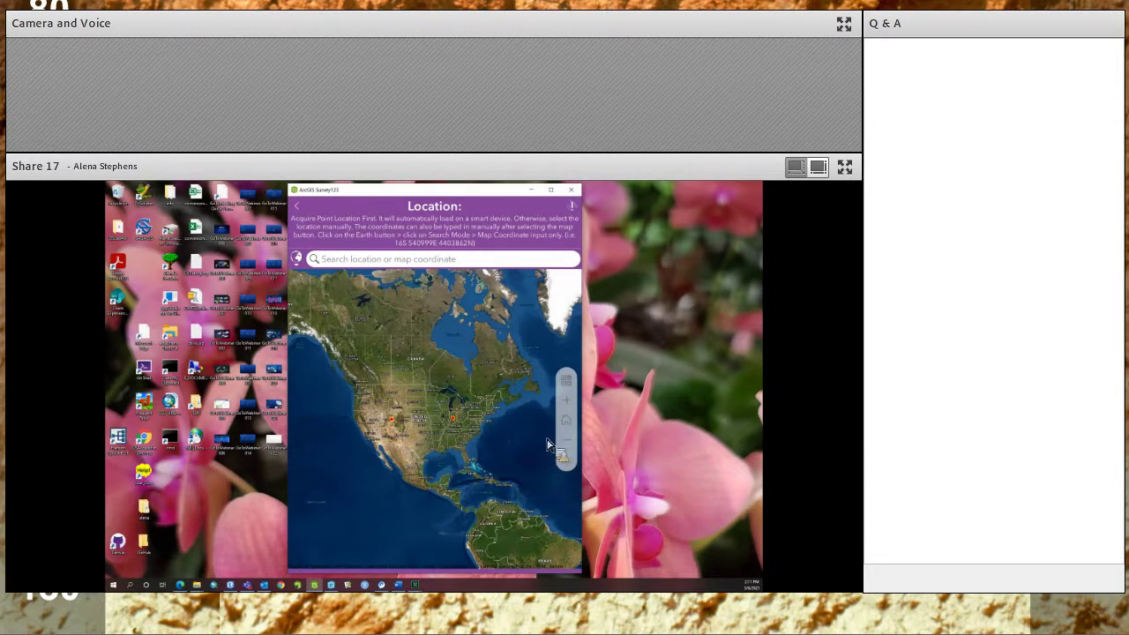
# Step: Browse the basemaps available for the location map and close the selection without changing it
pyautogui.click(567, 390)
pyautogui.click(567, 372)
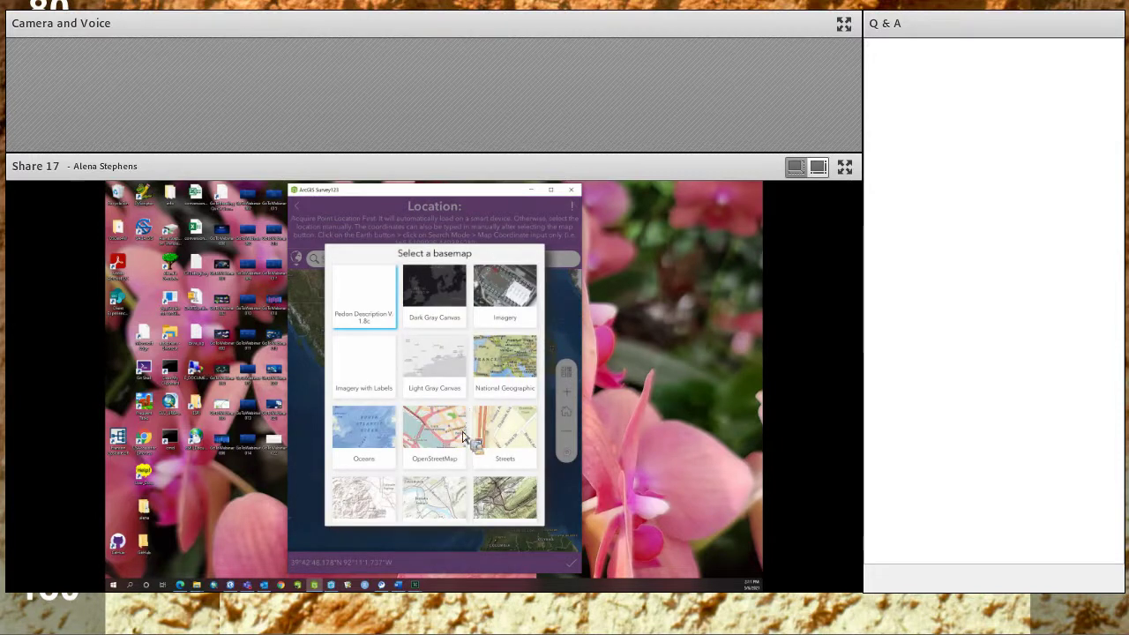
pyautogui.scroll(-2, 464, 439)
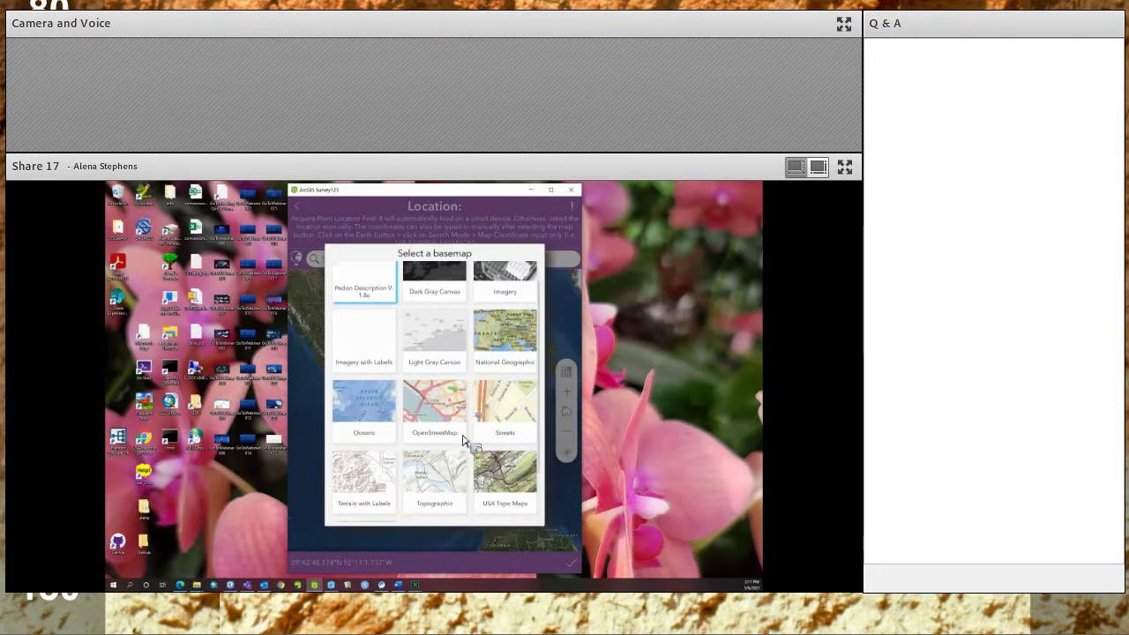
pyautogui.click(569, 381)
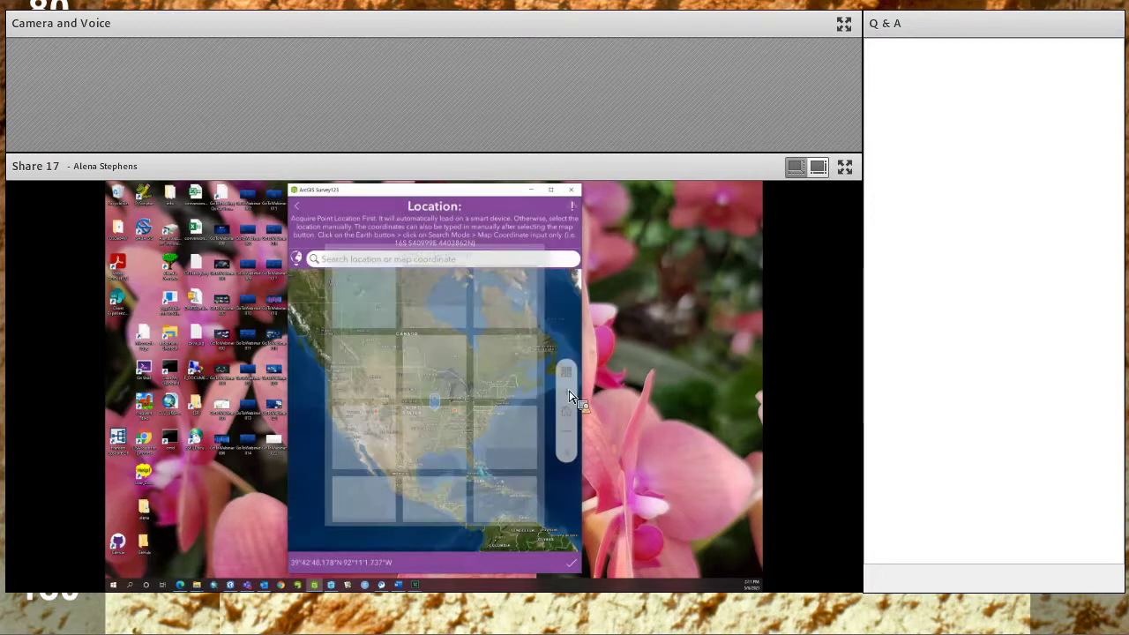
# Step: Place the point location in the Illinois farmland at about 40°20'N 88°22'W and accept it for the Location question
pyautogui.click(567, 391)
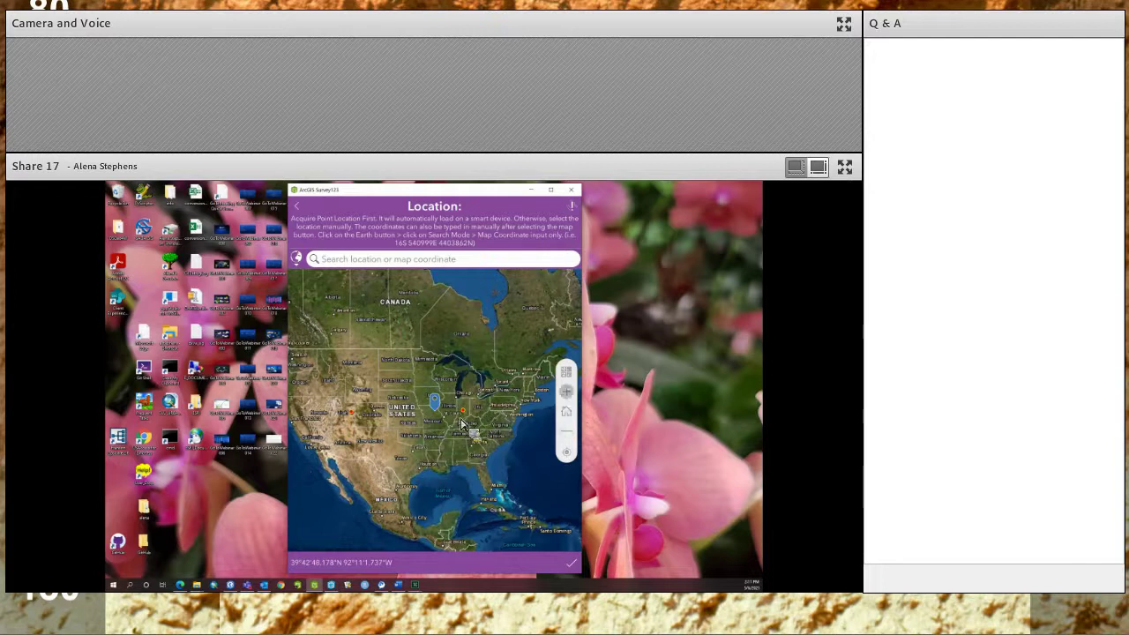
pyautogui.scroll(1, 475, 420)
pyautogui.scroll(1, 475, 420)
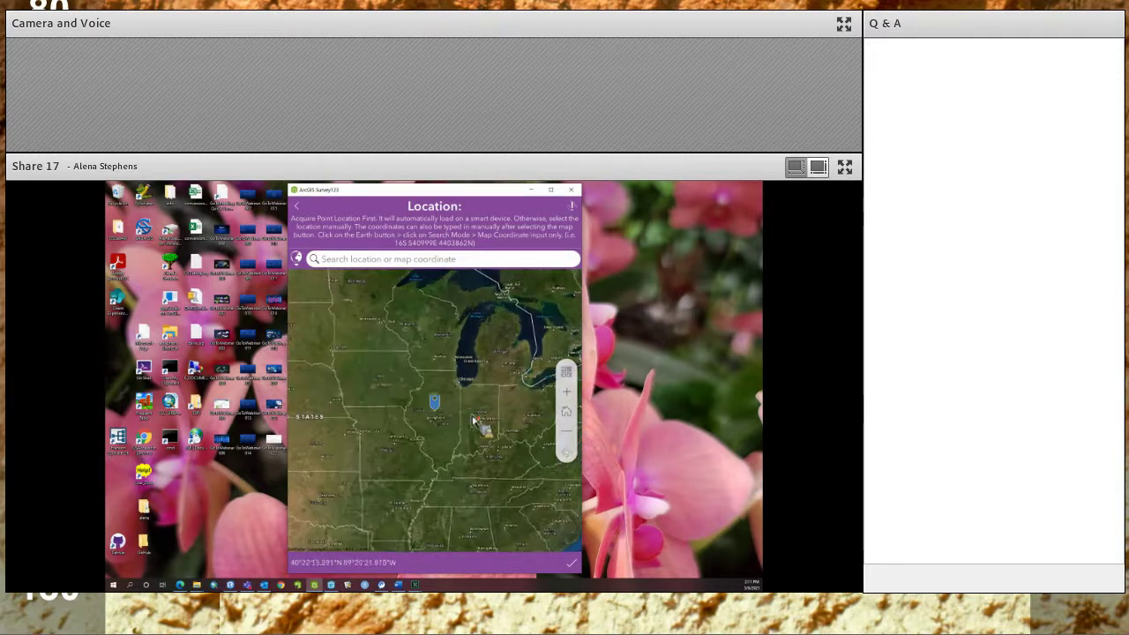
pyautogui.scroll(2, 475, 420)
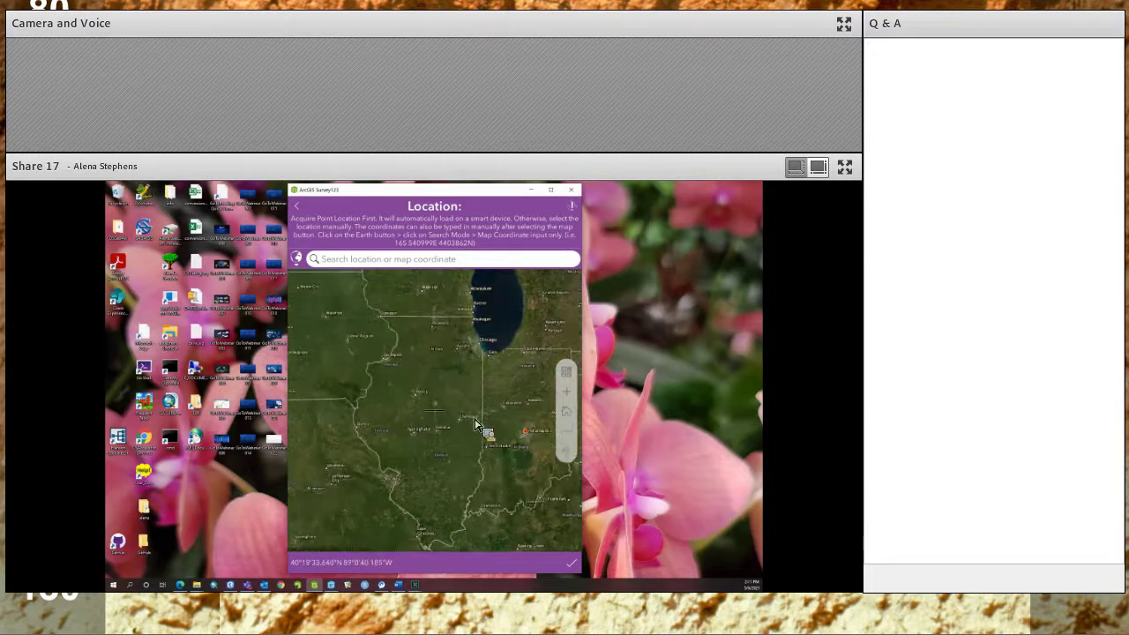
pyautogui.scroll(2, 465, 413)
pyautogui.scroll(3, 453, 416)
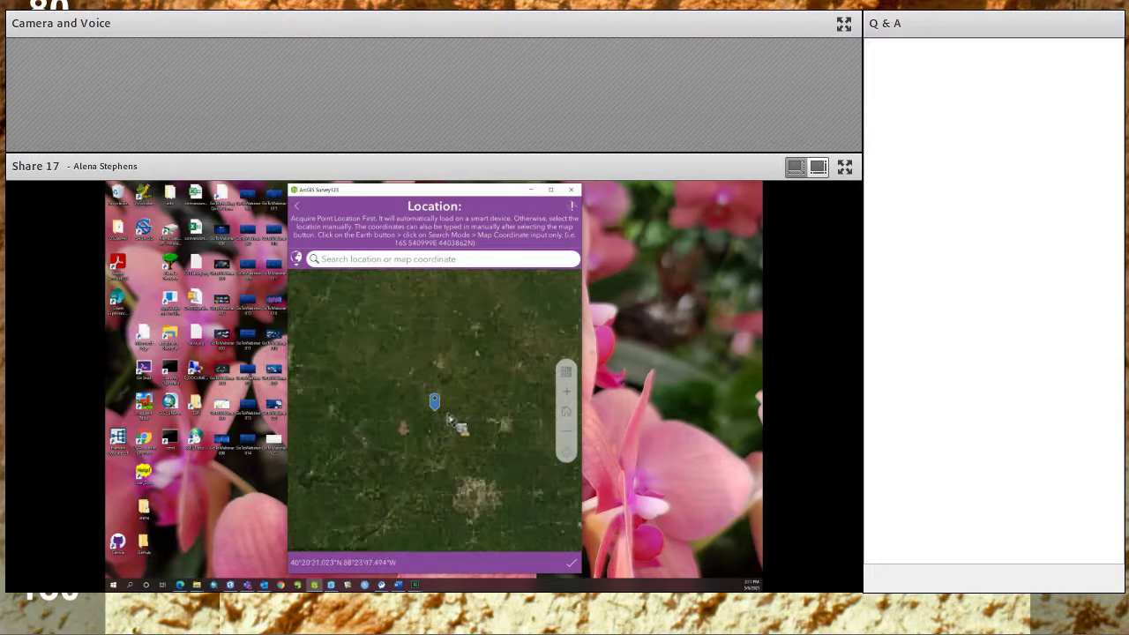
pyautogui.scroll(2, 449, 421)
pyautogui.scroll(3, 449, 420)
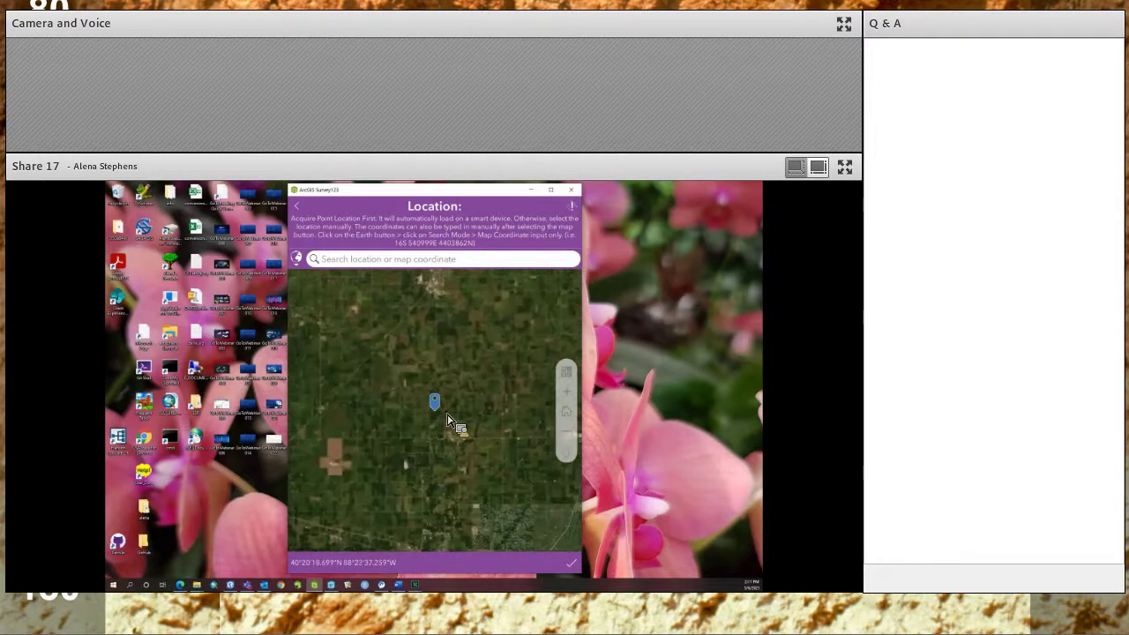
pyautogui.scroll(2, 468, 428)
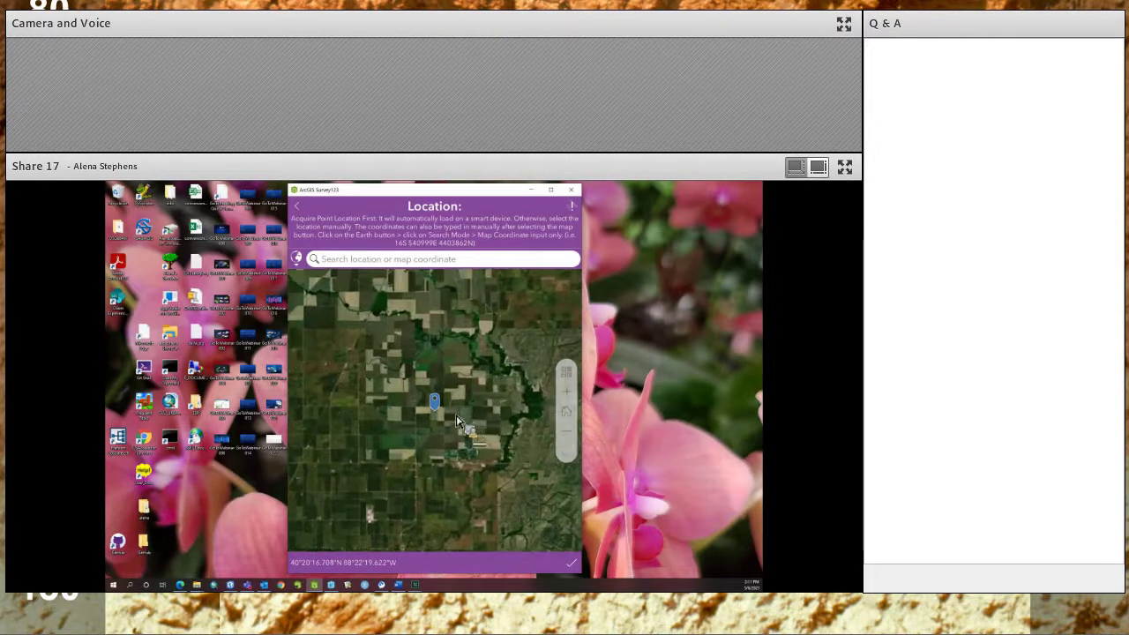
pyautogui.scroll(2, 456, 423)
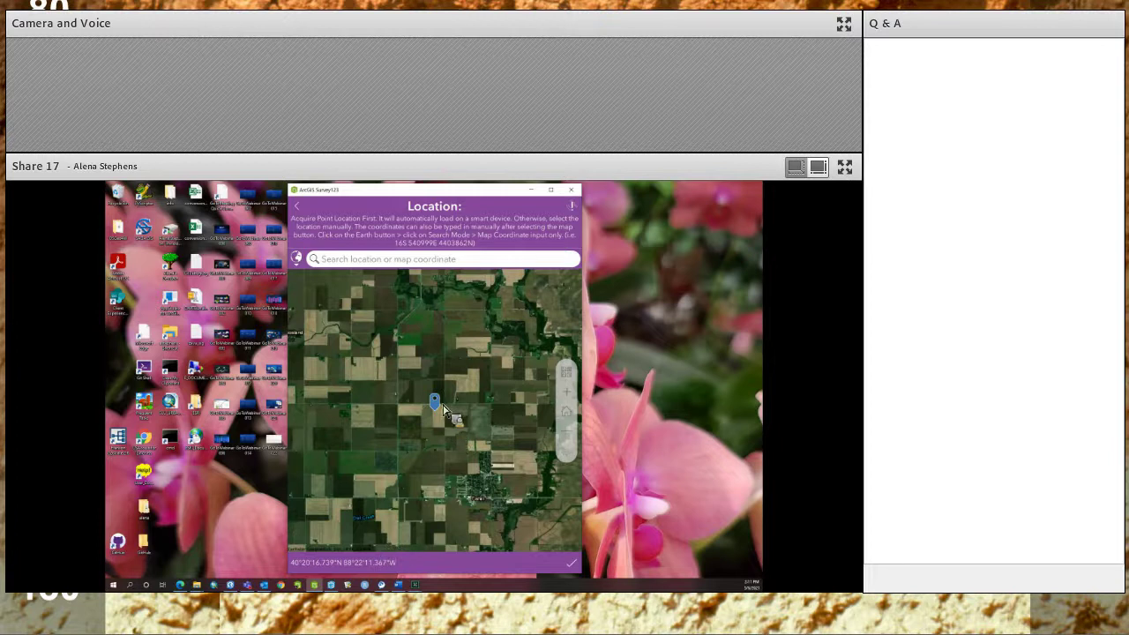
pyautogui.moveTo(441, 413); pyautogui.dragTo(525, 502)
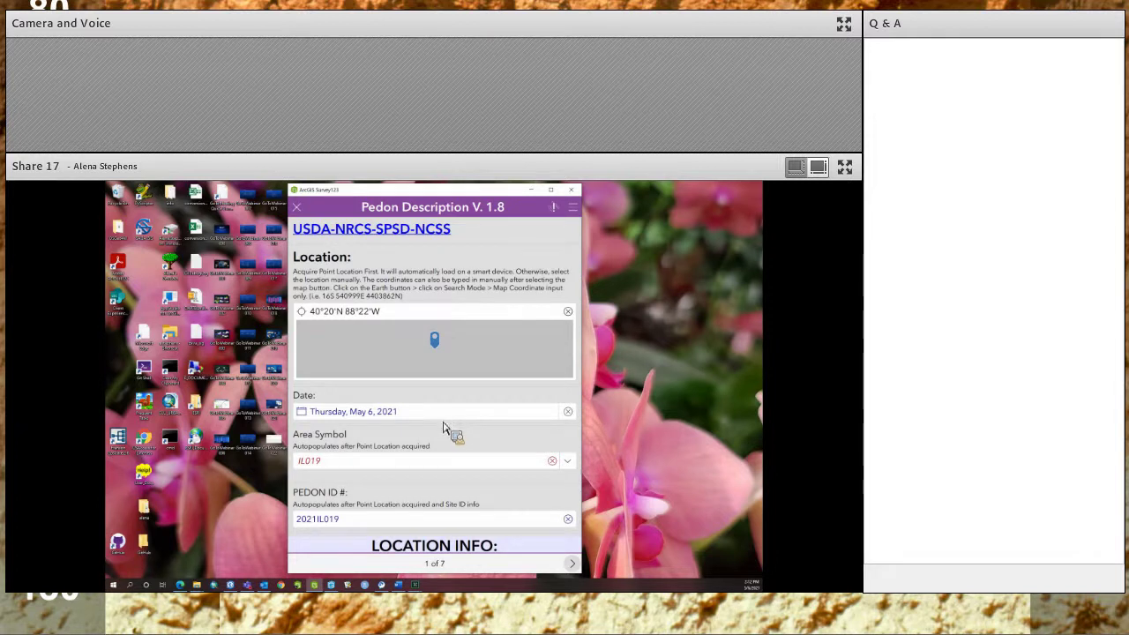
# Step: Review the autopopulated location fields, clear the region name under Location Info and select NORTH CENTRAL again
pyautogui.scroll(-1, 441, 466)
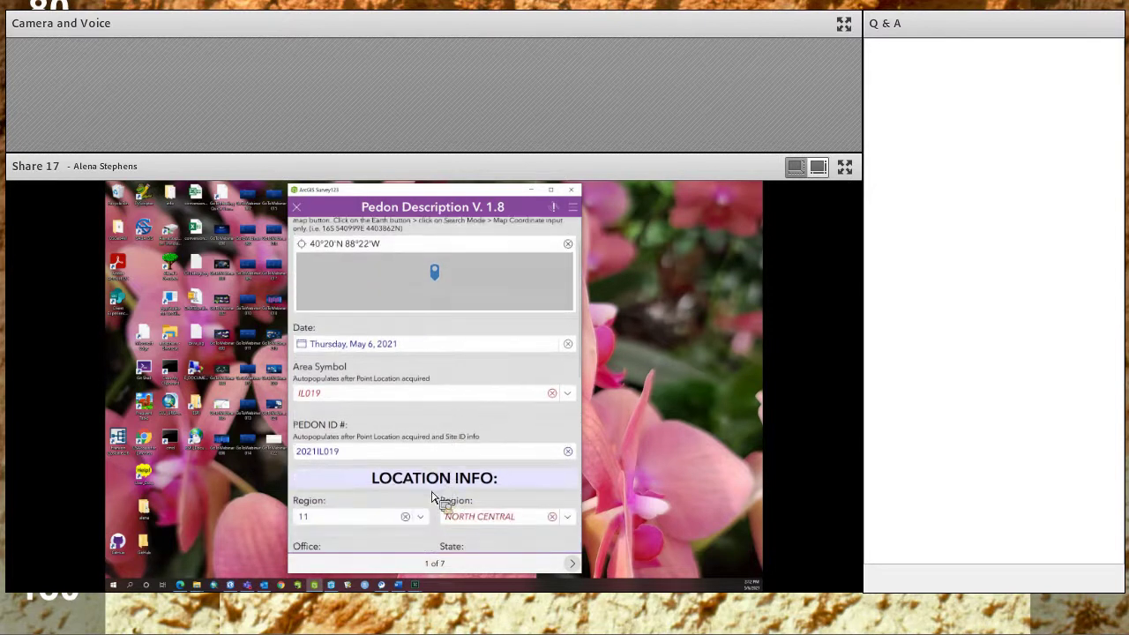
pyautogui.scroll(-3, 459, 430)
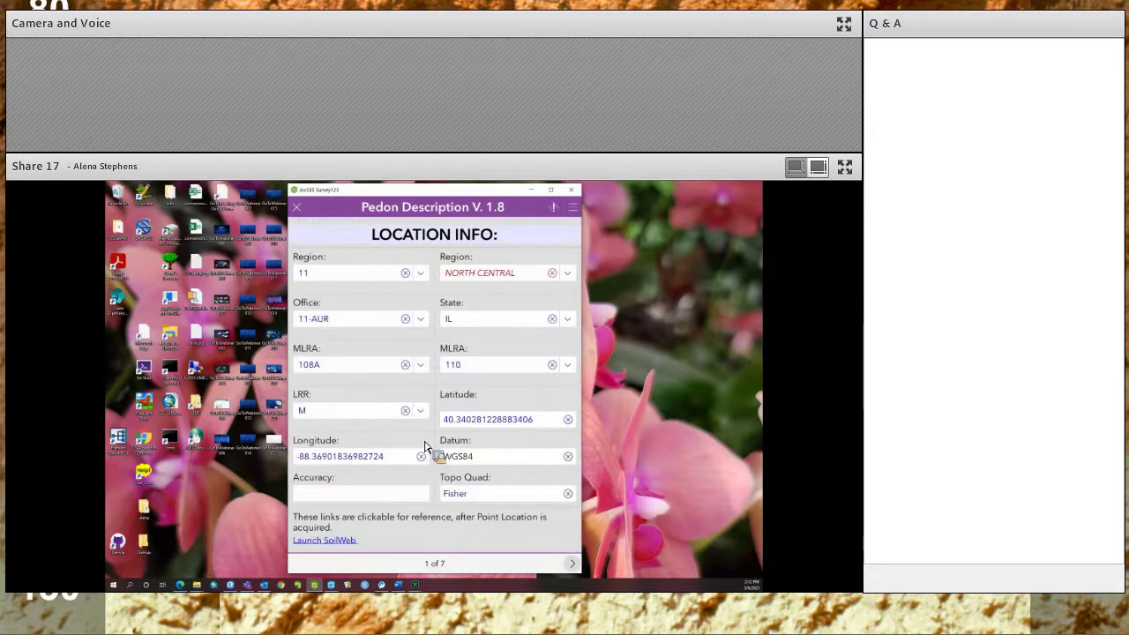
pyautogui.scroll(3, 424, 451)
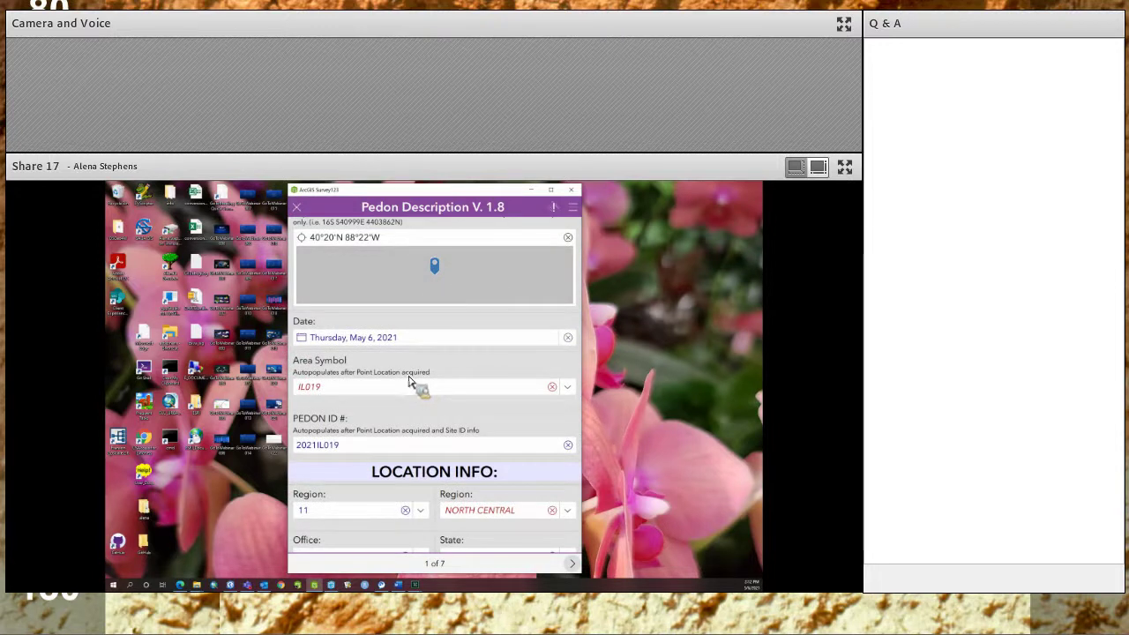
pyautogui.scroll(-1, 413, 384)
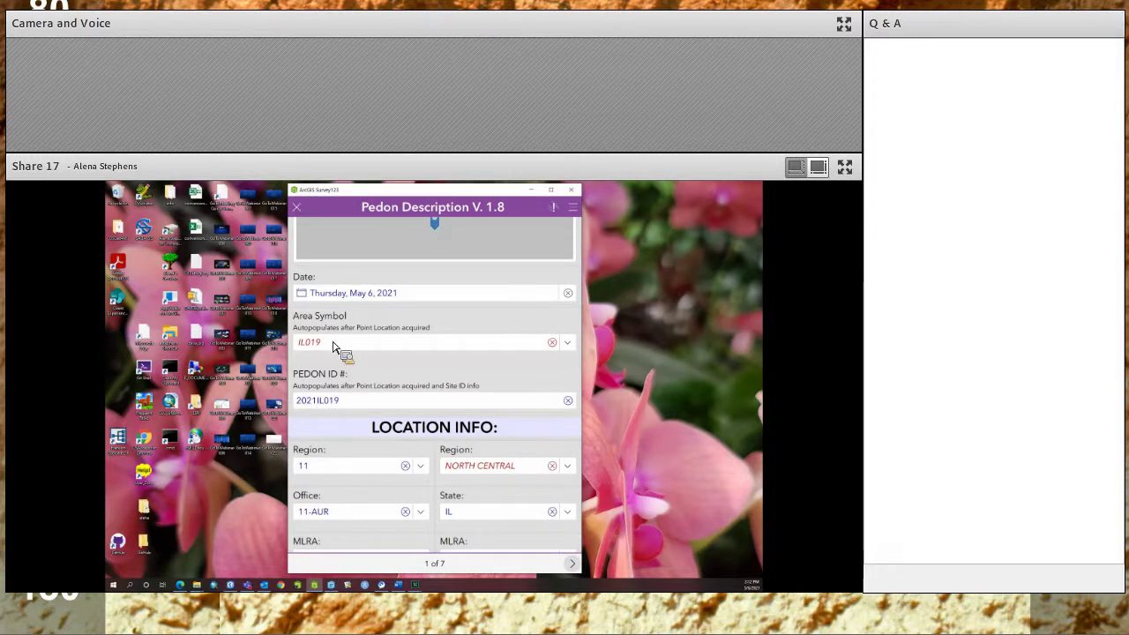
pyautogui.scroll(-1, 336, 363)
pyautogui.scroll(-1, 397, 368)
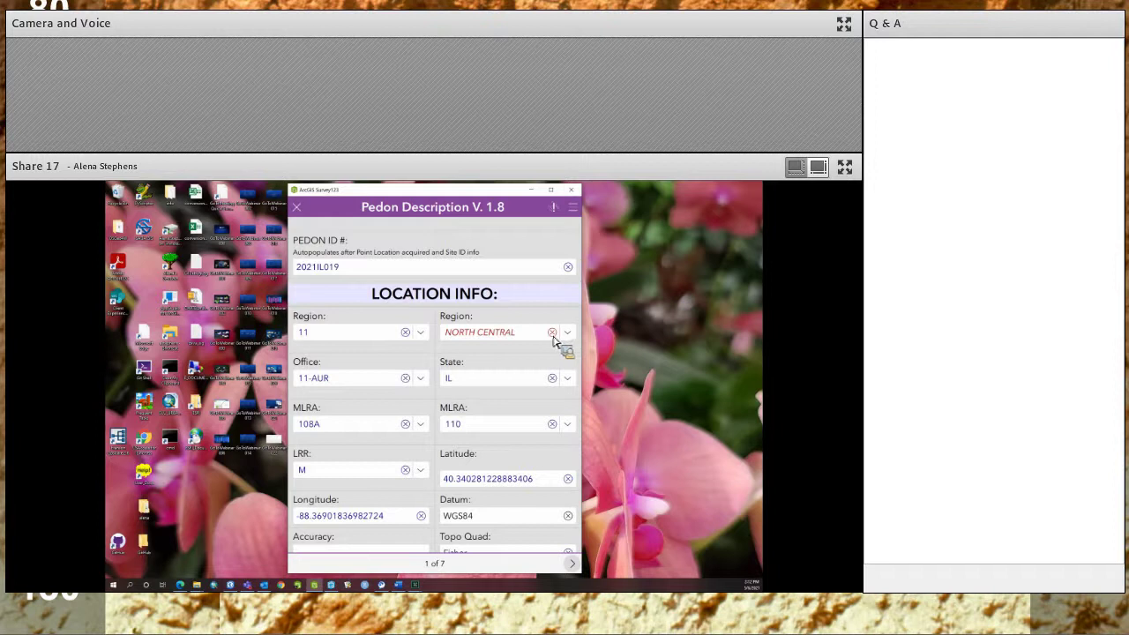
pyautogui.click(552, 335)
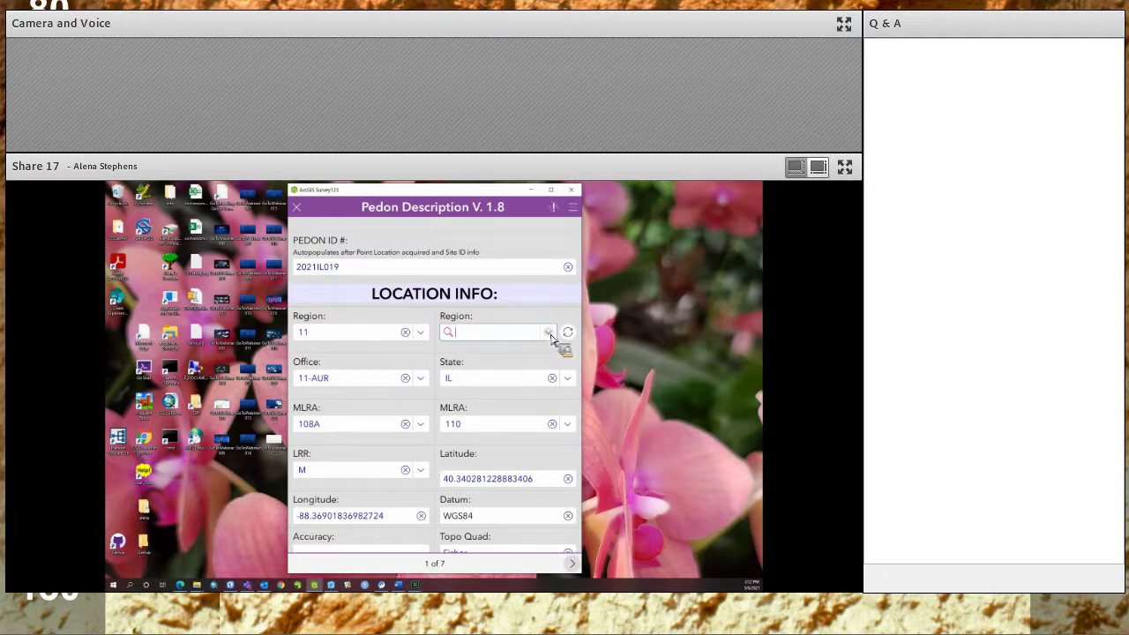
pyautogui.click(568, 332)
pyautogui.click(494, 340)
pyautogui.click(419, 339)
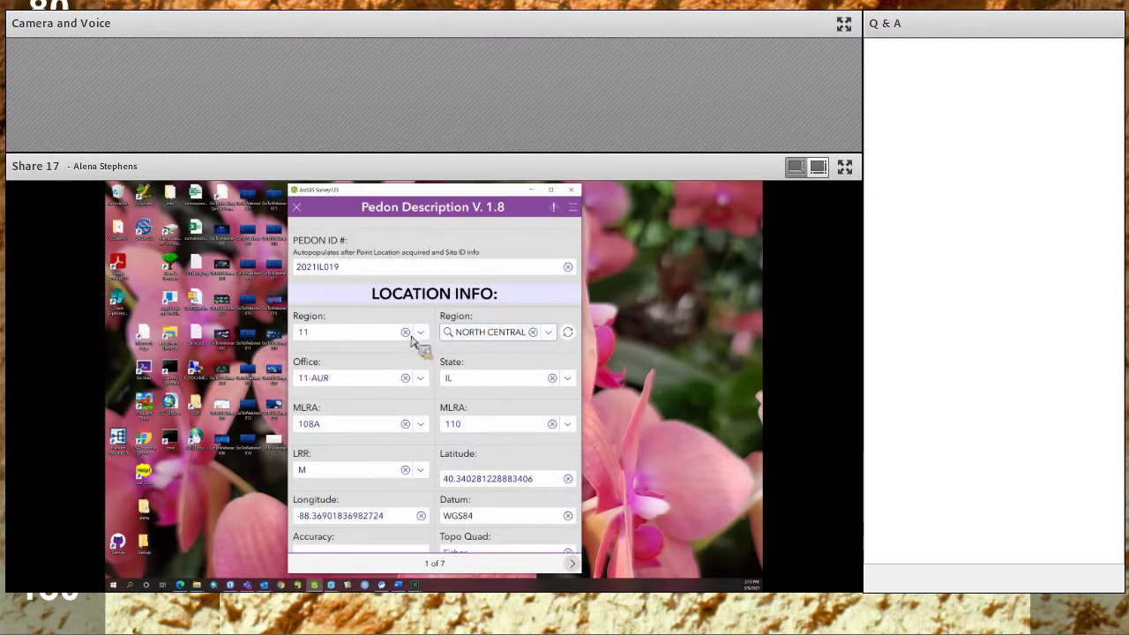
pyautogui.click(418, 342)
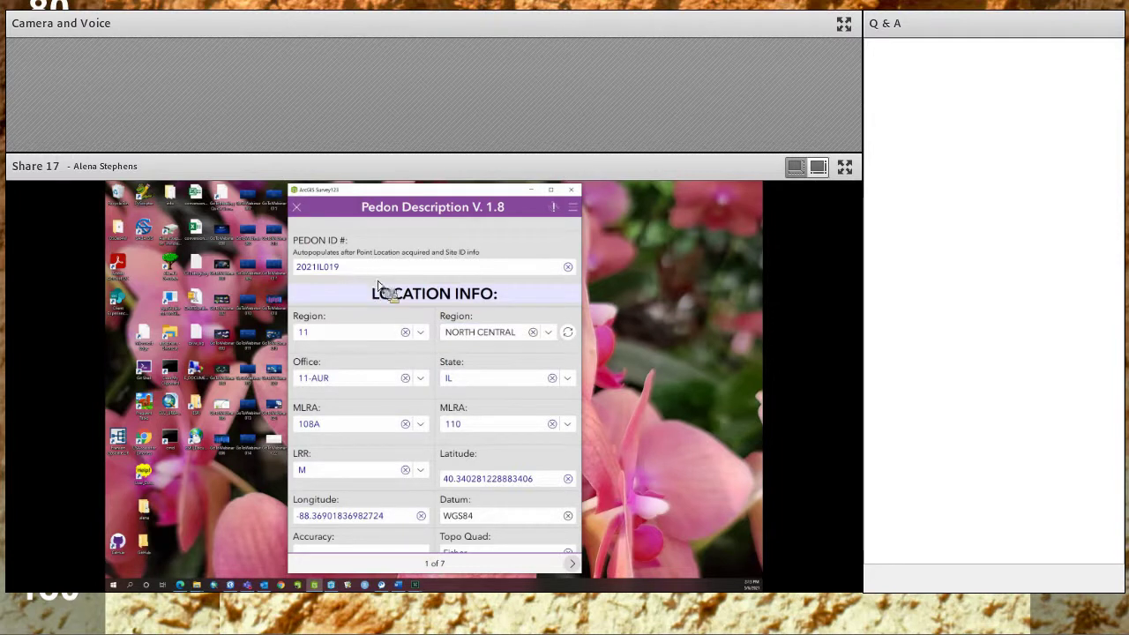
# Step: Save the current survey answers as favorite answers and check the option for clearing them without using it
pyautogui.scroll(-2, 385, 410)
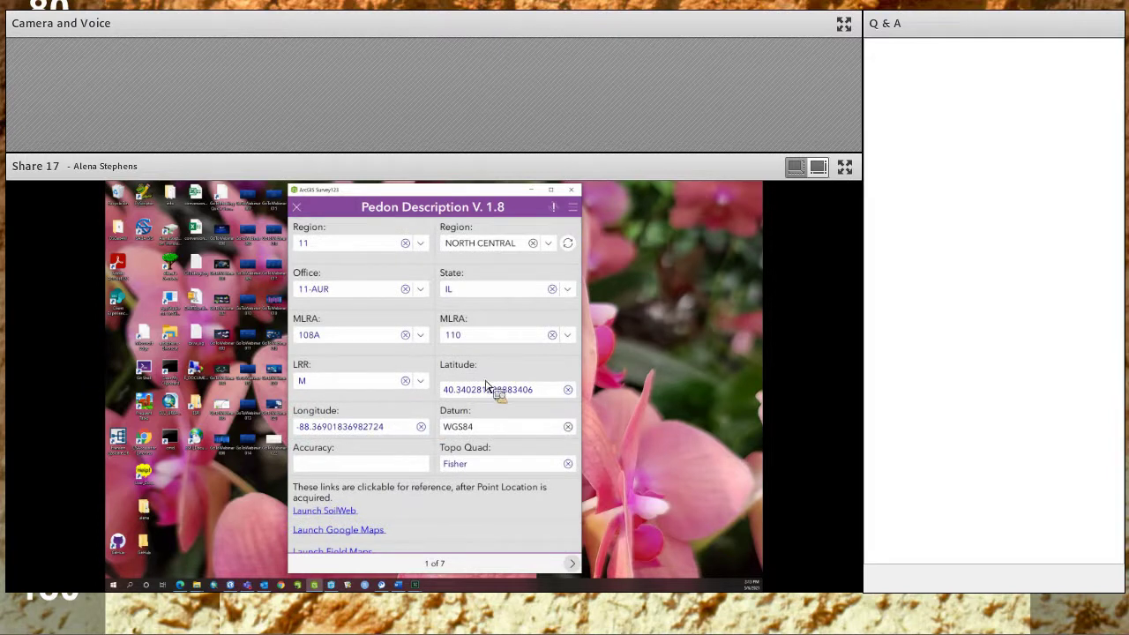
pyautogui.scroll(1, 490, 389)
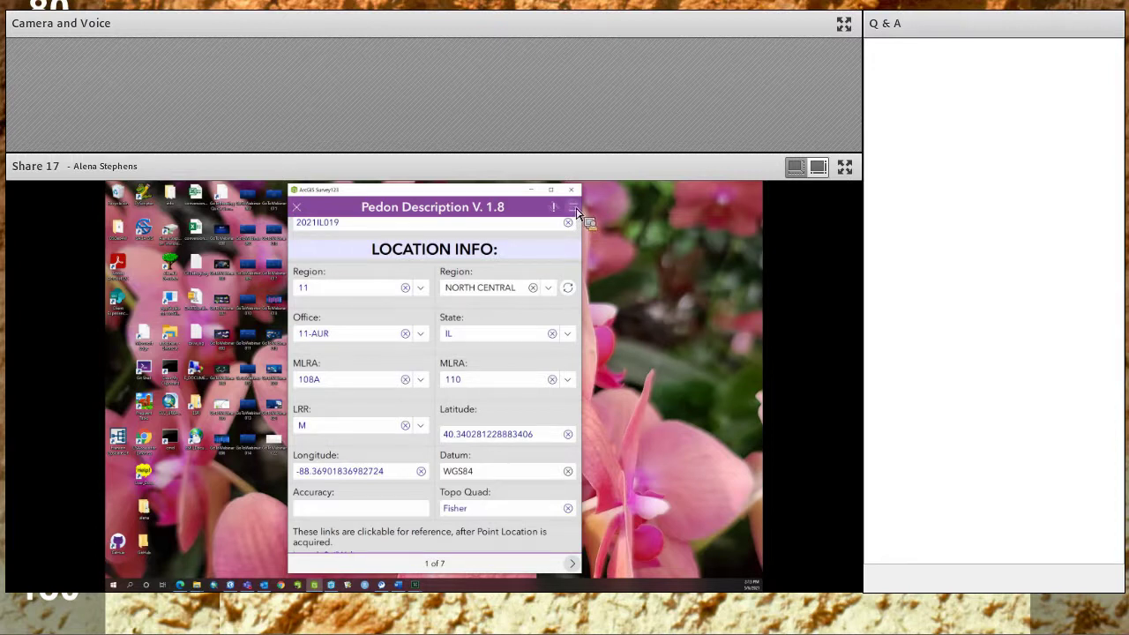
pyautogui.click(575, 210)
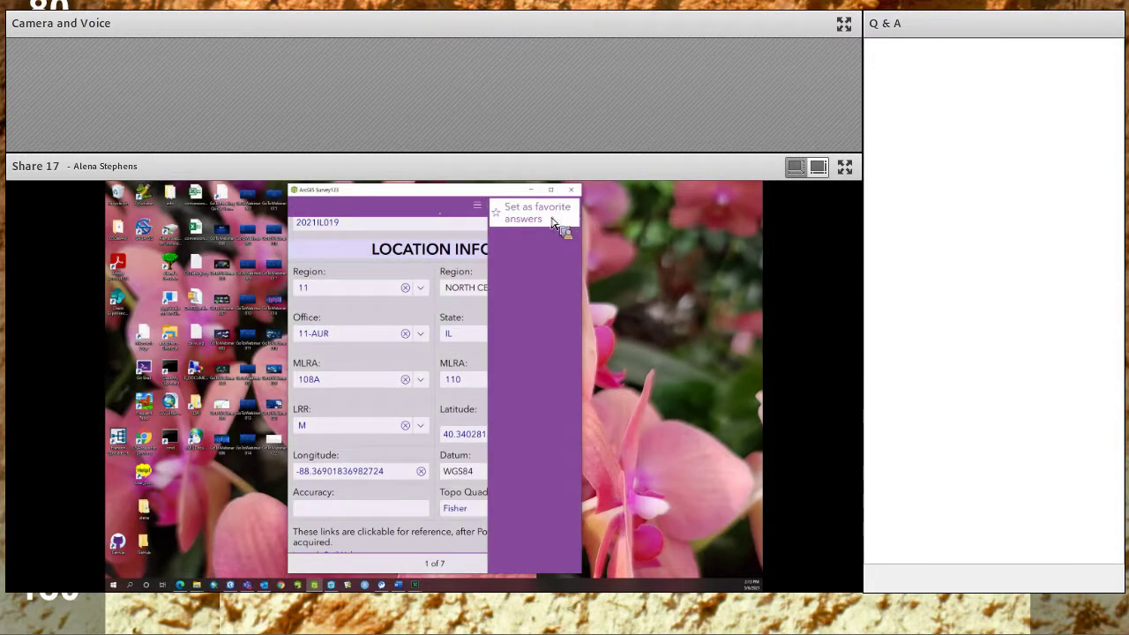
pyautogui.click(536, 221)
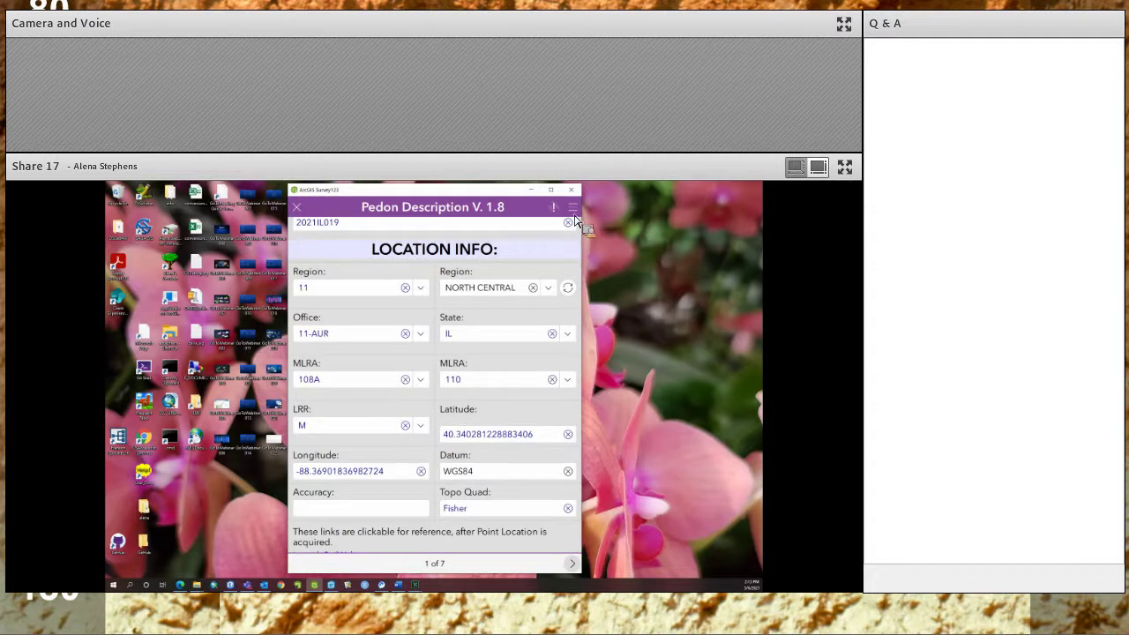
pyautogui.click(573, 209)
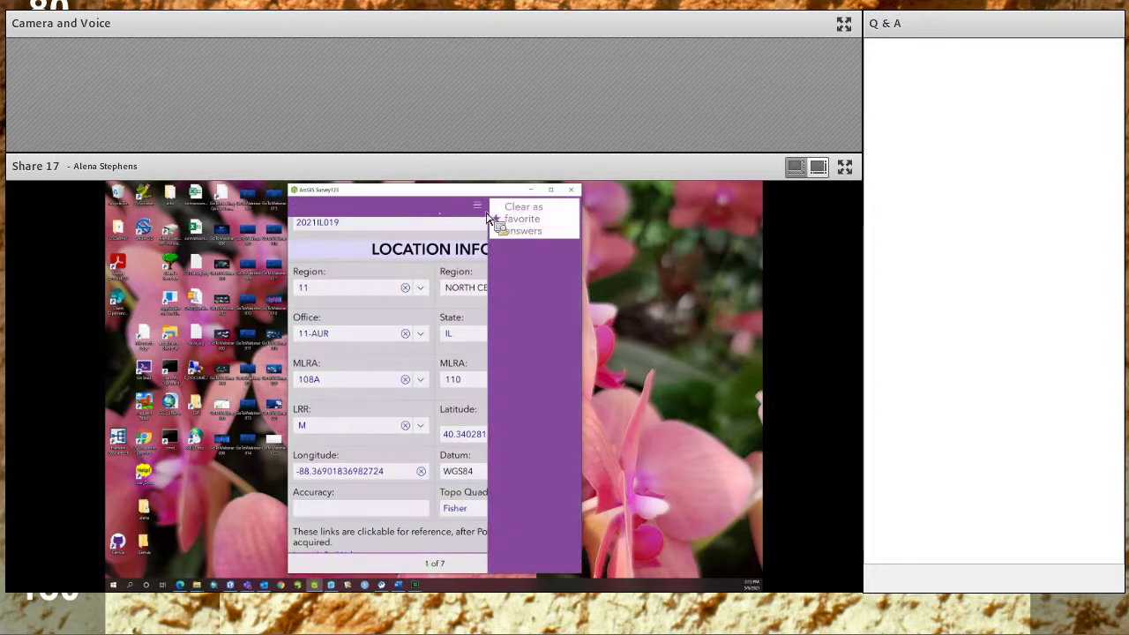
pyautogui.click(406, 277)
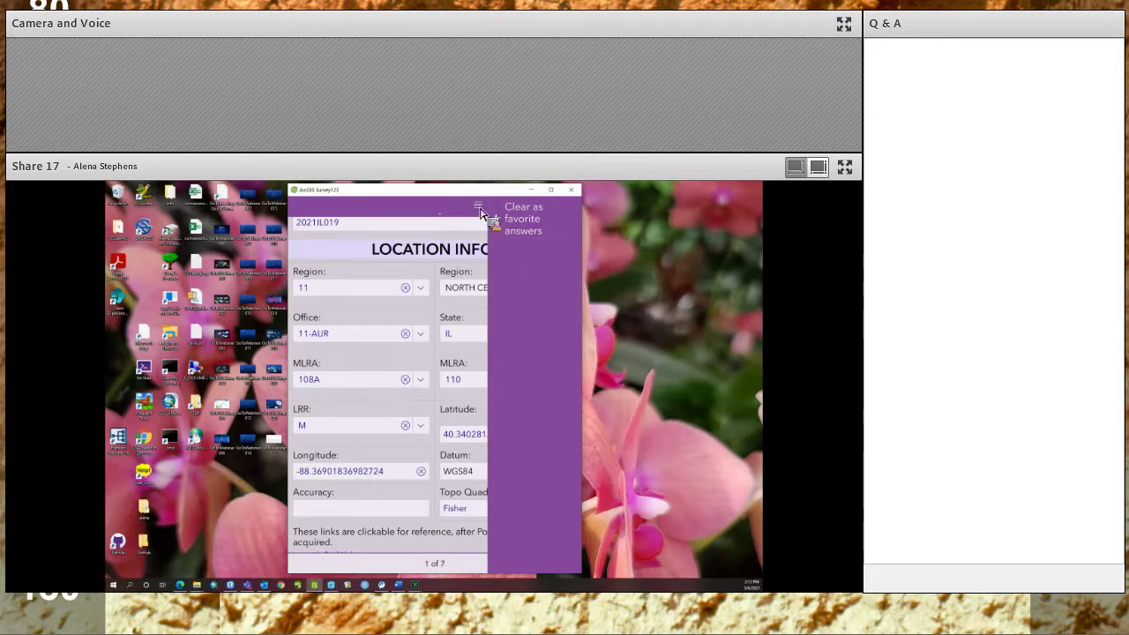
pyautogui.click(486, 462)
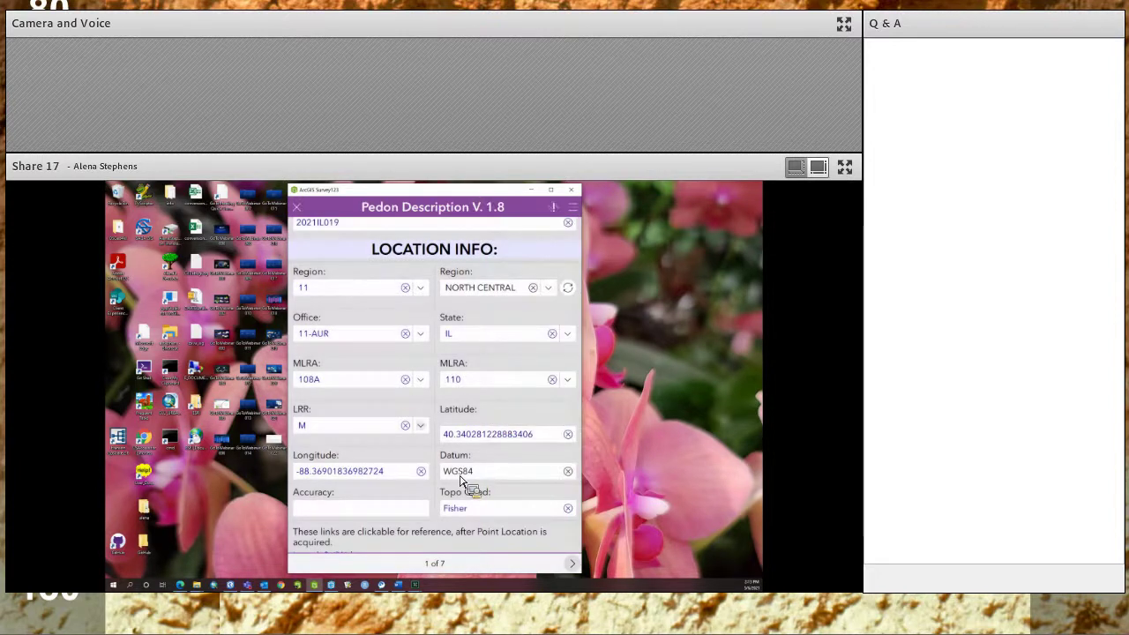
# Step: Activate the Accuracy field in the location info section for manual entry
pyautogui.scroll(-2, 459, 479)
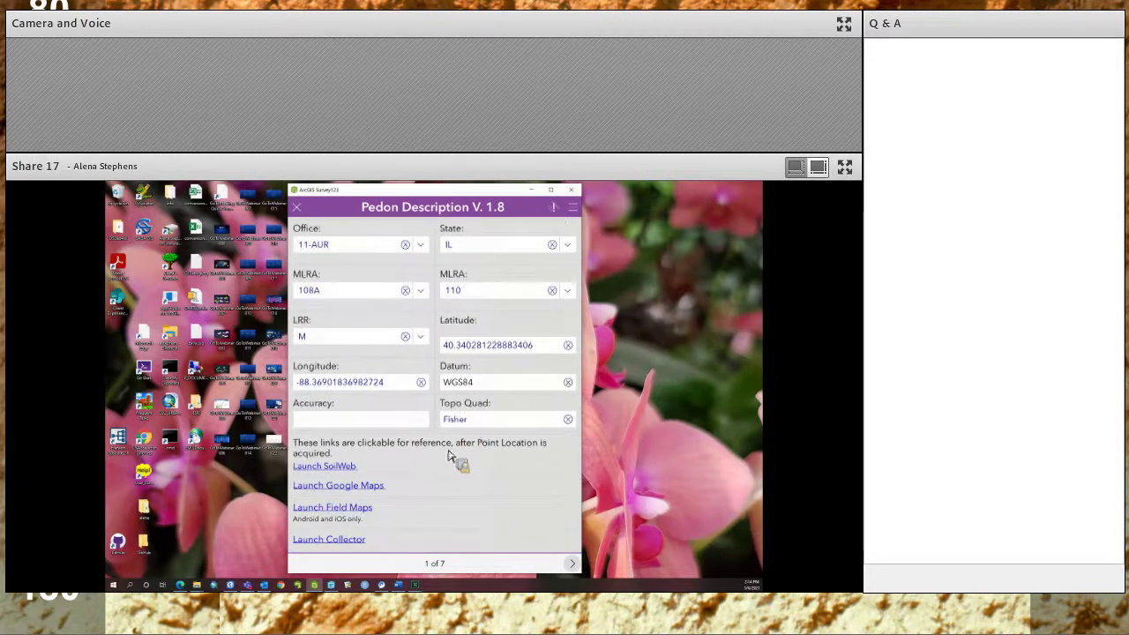
pyautogui.scroll(1, 353, 473)
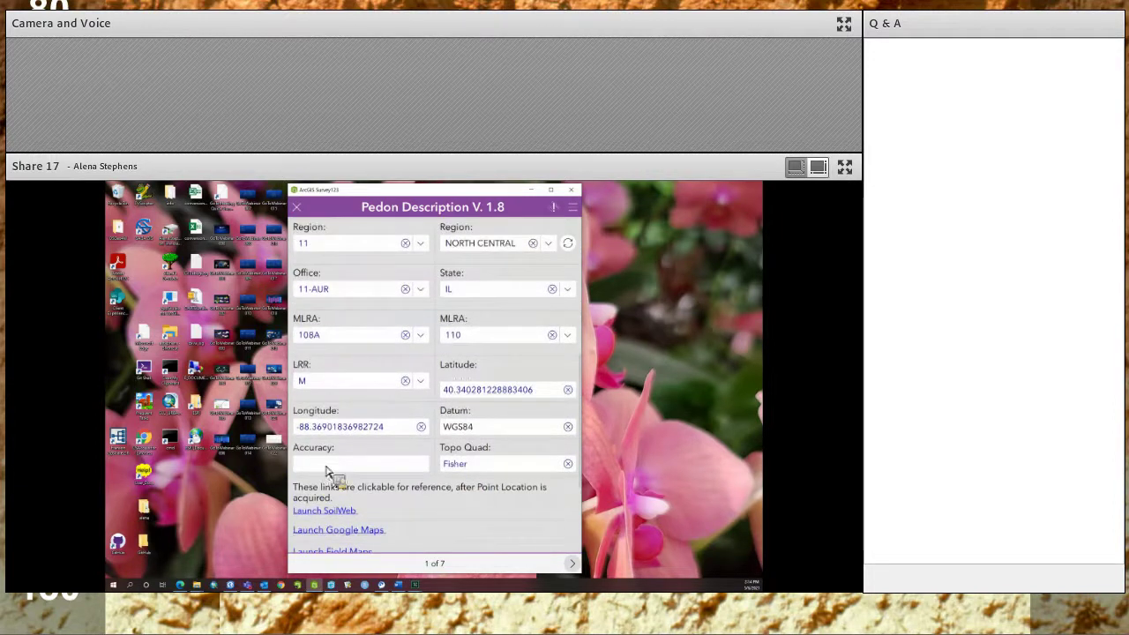
pyautogui.click(326, 470)
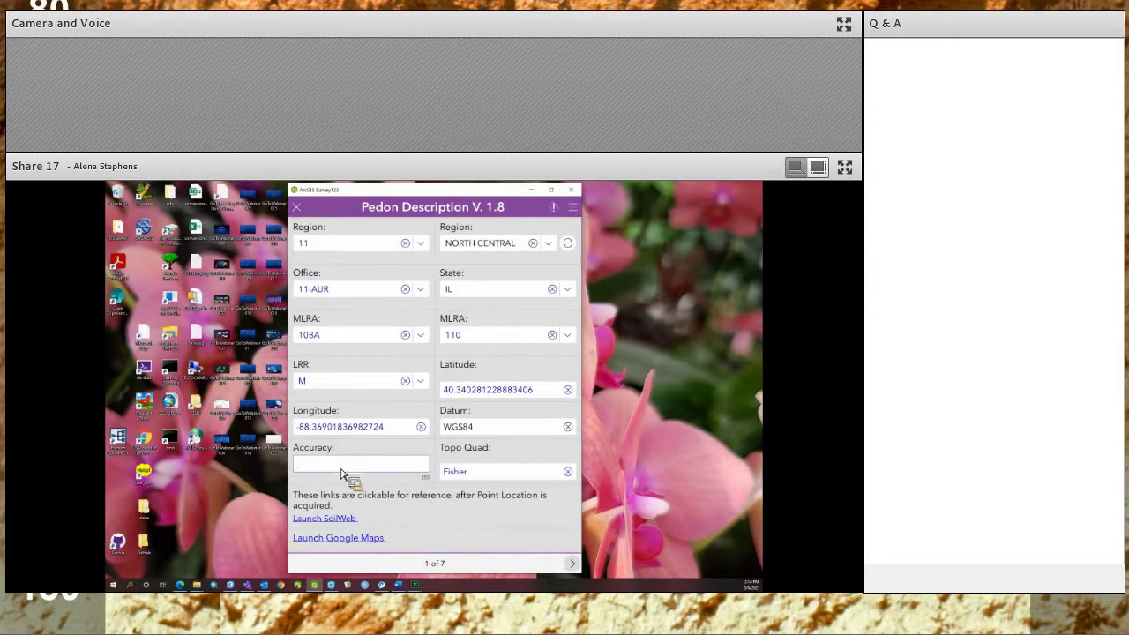
# Step: View the point location through the SoilWeb and Google Maps reference links and minimize the browser to return to the survey
pyautogui.scroll(-1, 343, 475)
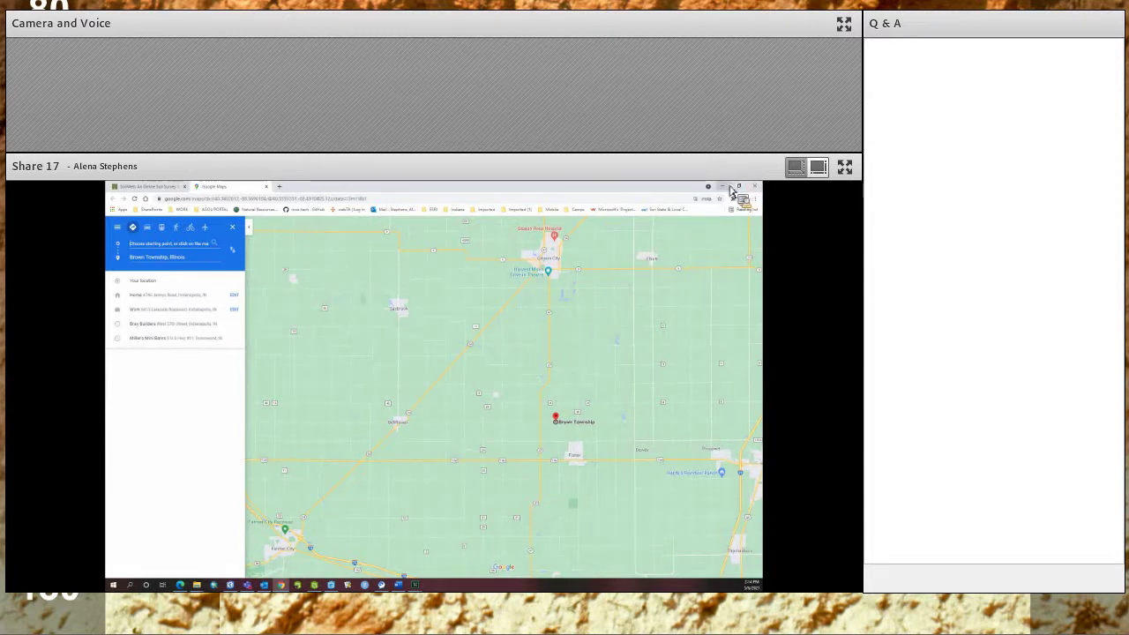
pyautogui.click(724, 188)
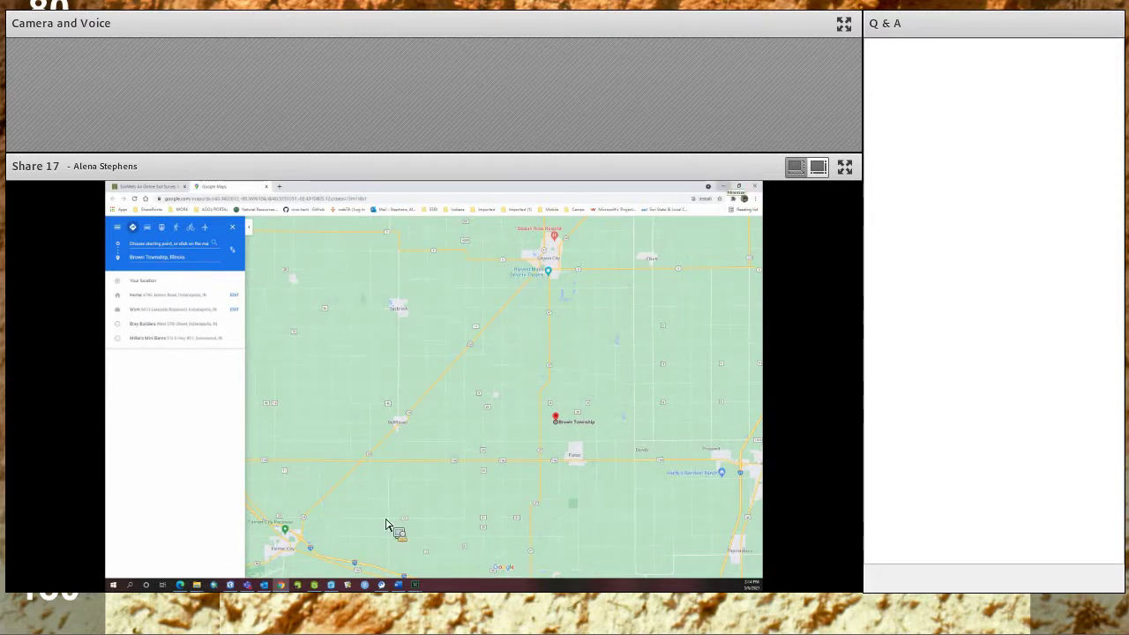
pyautogui.scroll(-1, 361, 481)
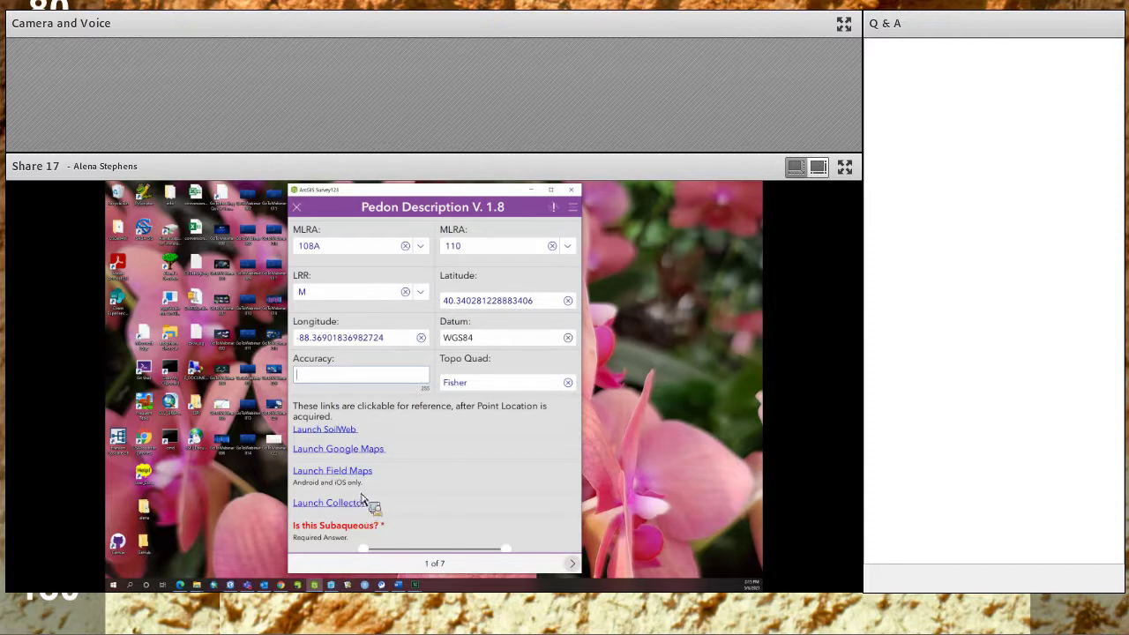
# Step: Launch Collector from the survey's reference link, view its list of pedon maps and leave it to return to the survey
pyautogui.scroll(-1, 359, 465)
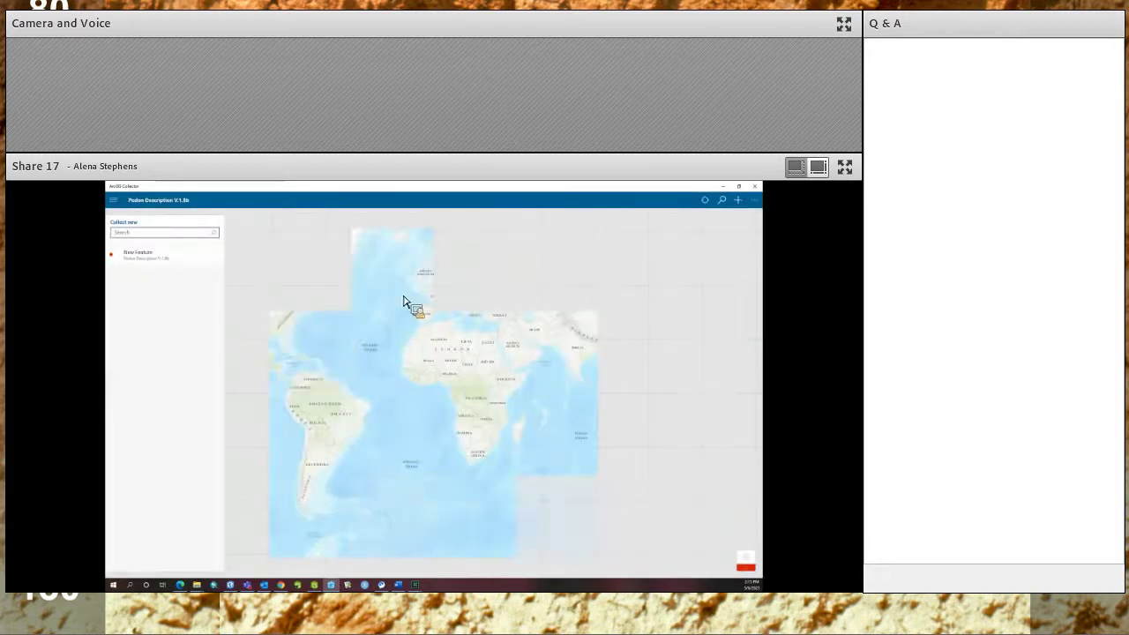
pyautogui.click(113, 201)
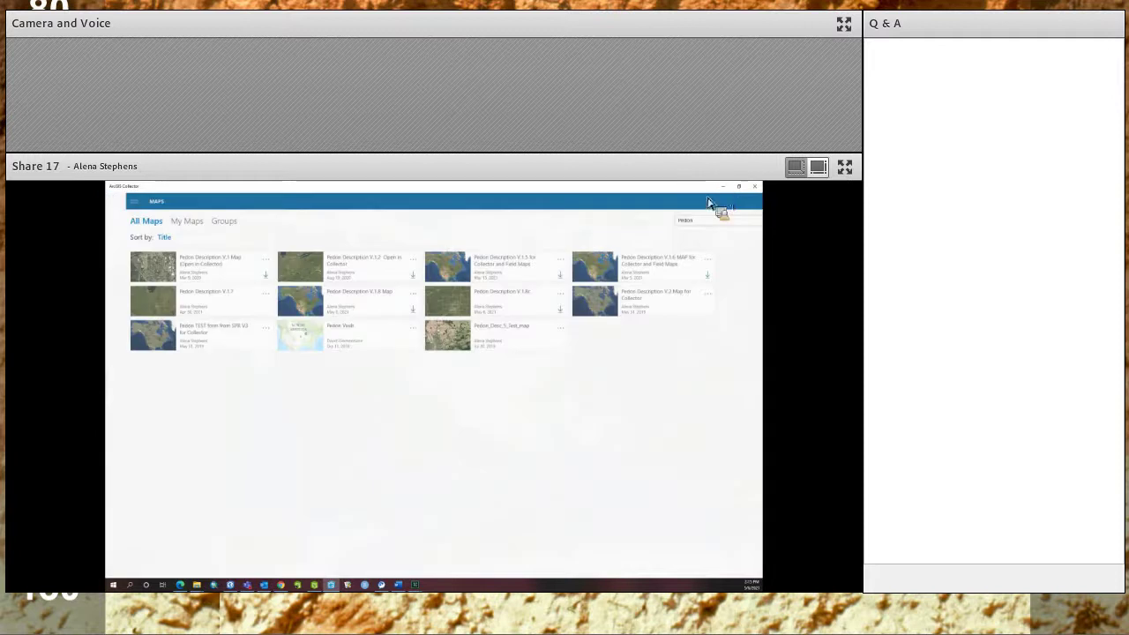
pyautogui.hotkey('alt', 'F4')
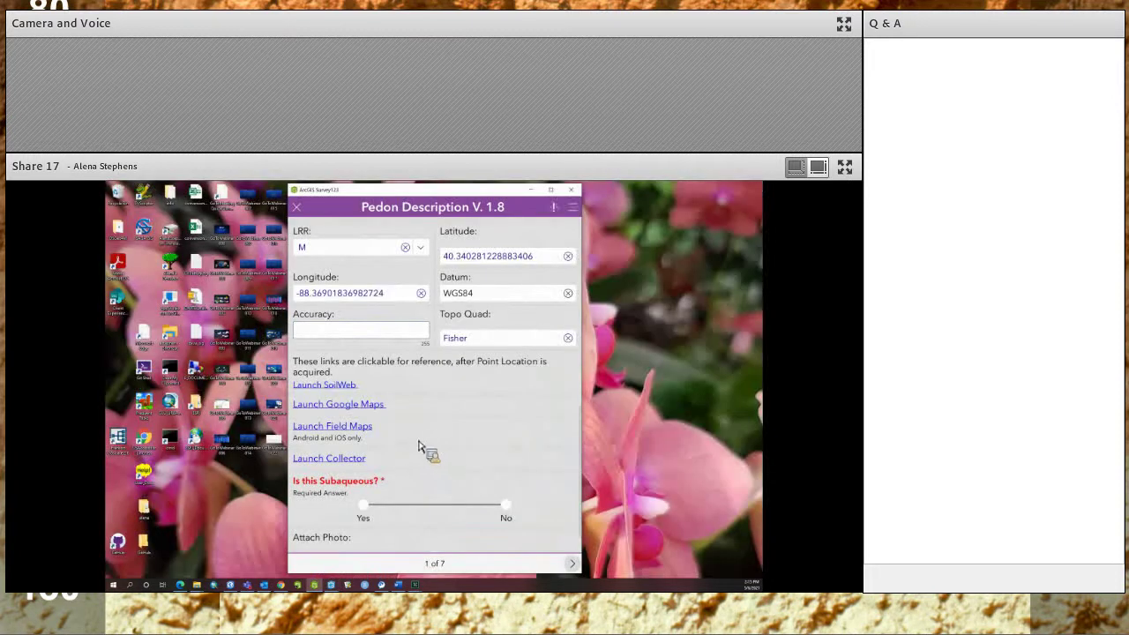
# Step: View the Subaqueous and Attach Photo questions, check the survey's list of pages and close the list without changing page
pyautogui.scroll(-1, 420, 447)
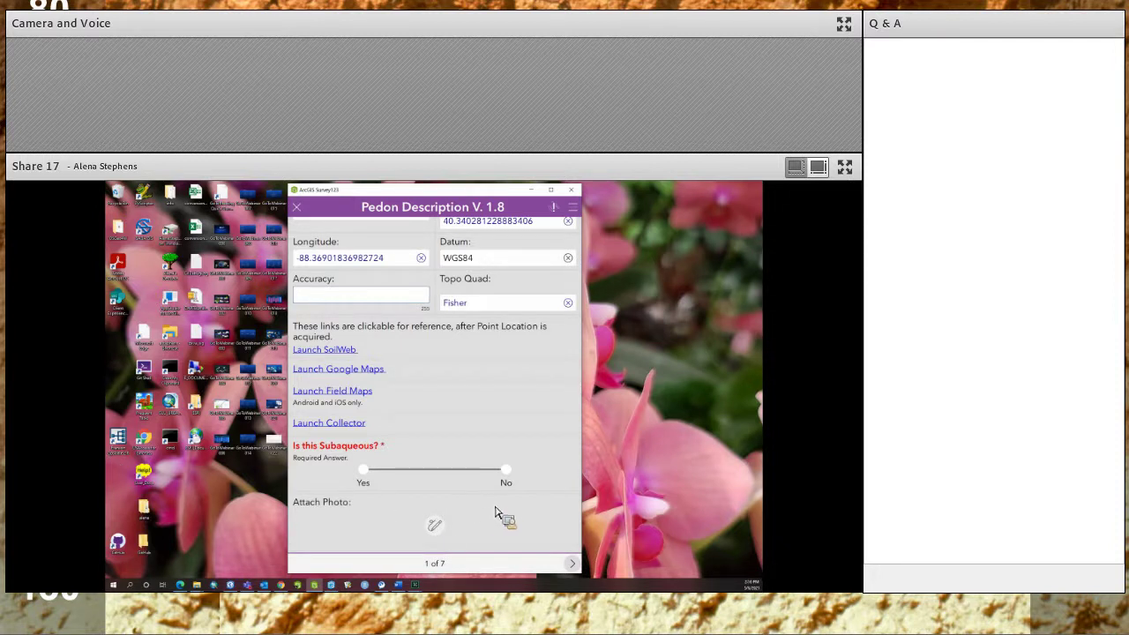
pyautogui.click(441, 563)
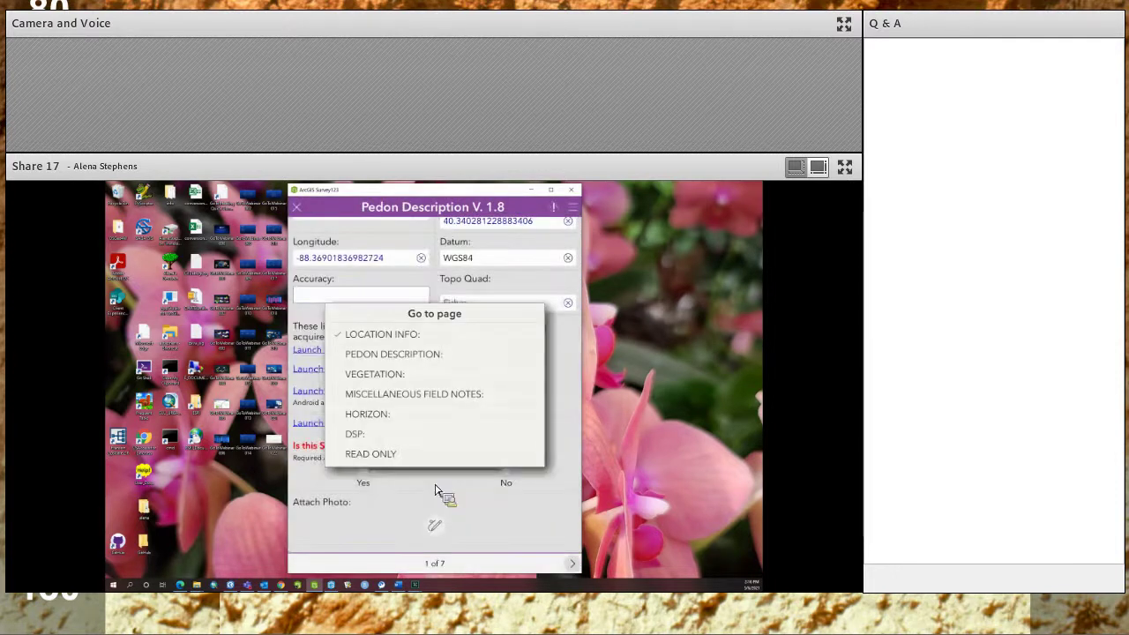
pyautogui.click(371, 474)
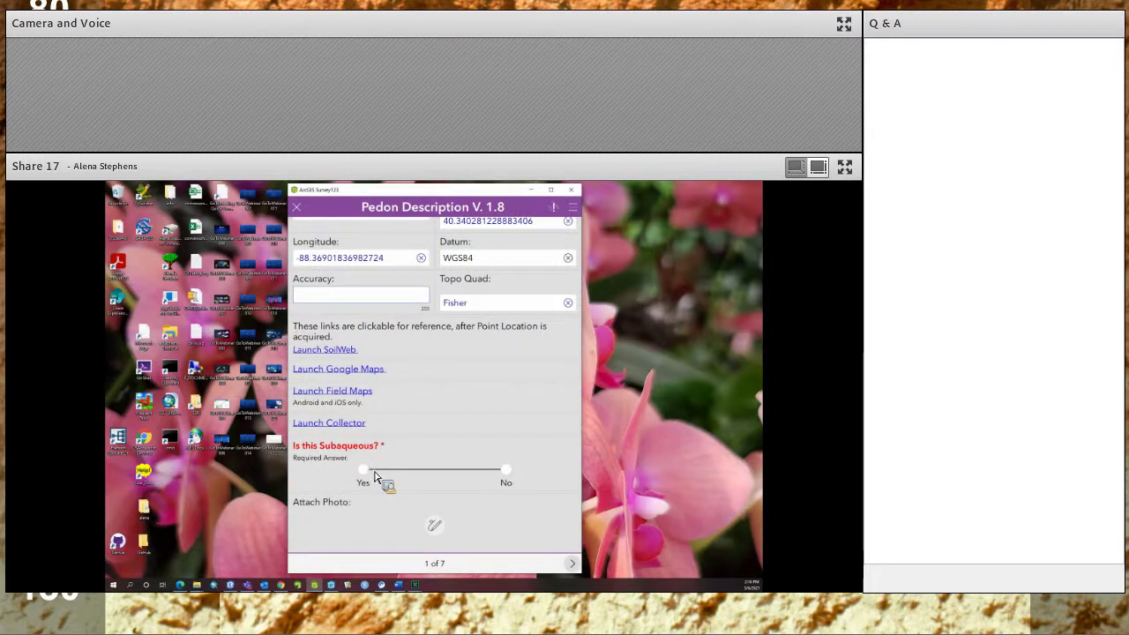
# Step: Answer the Subaqueous question with Yes, switch it to No and back to Yes, comparing the survey's page count
pyautogui.click(446, 565)
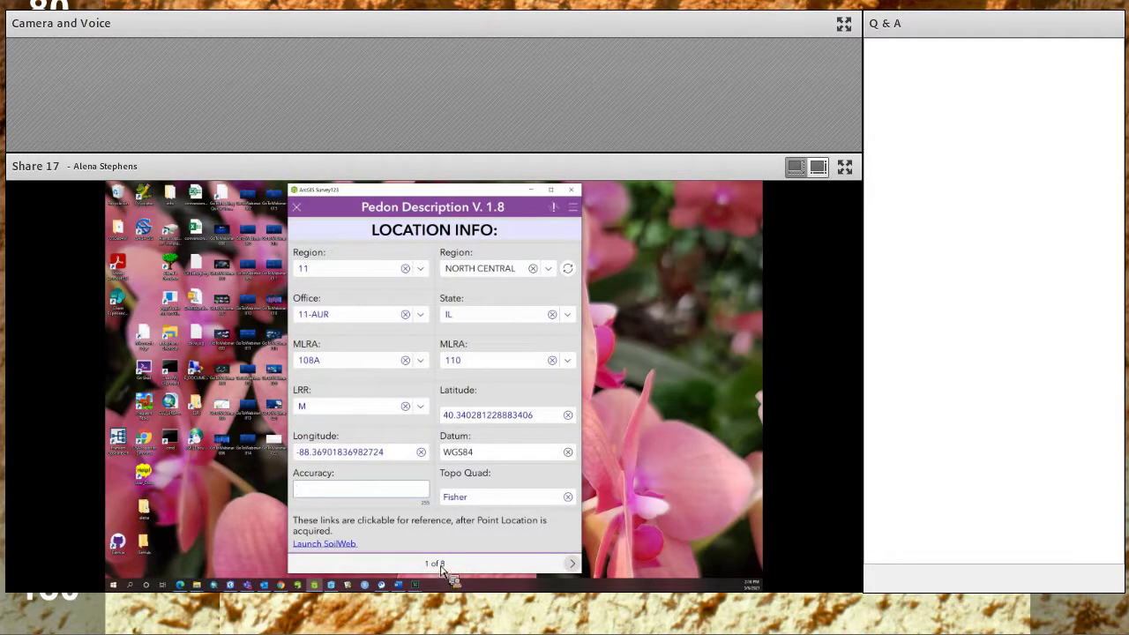
pyautogui.scroll(-1, 442, 563)
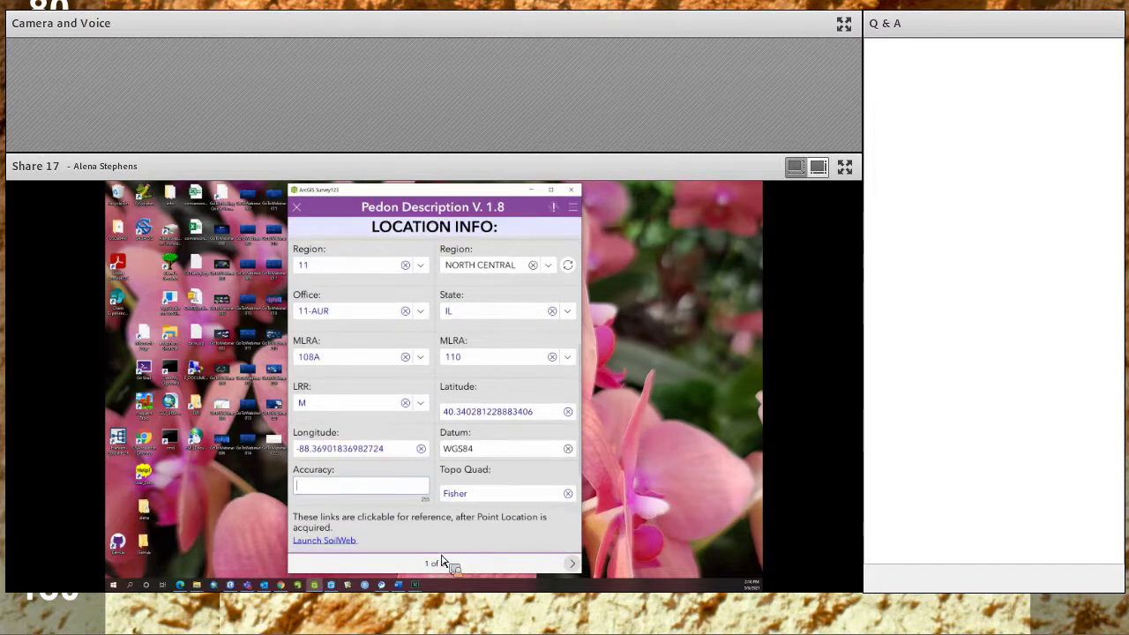
pyautogui.scroll(-2, 442, 563)
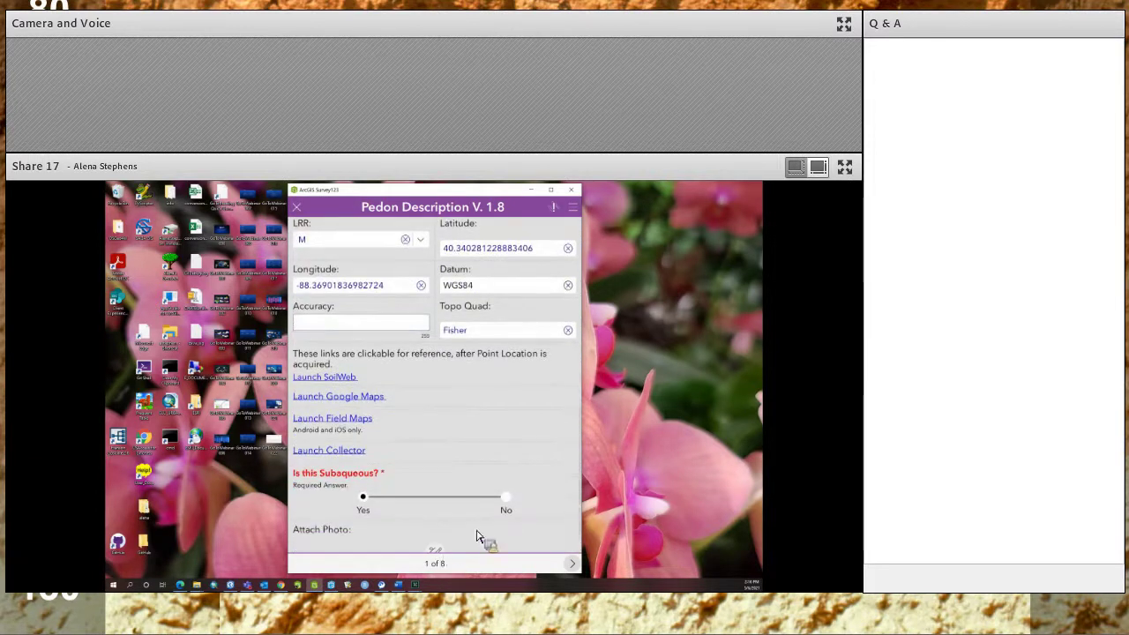
pyautogui.click(444, 563)
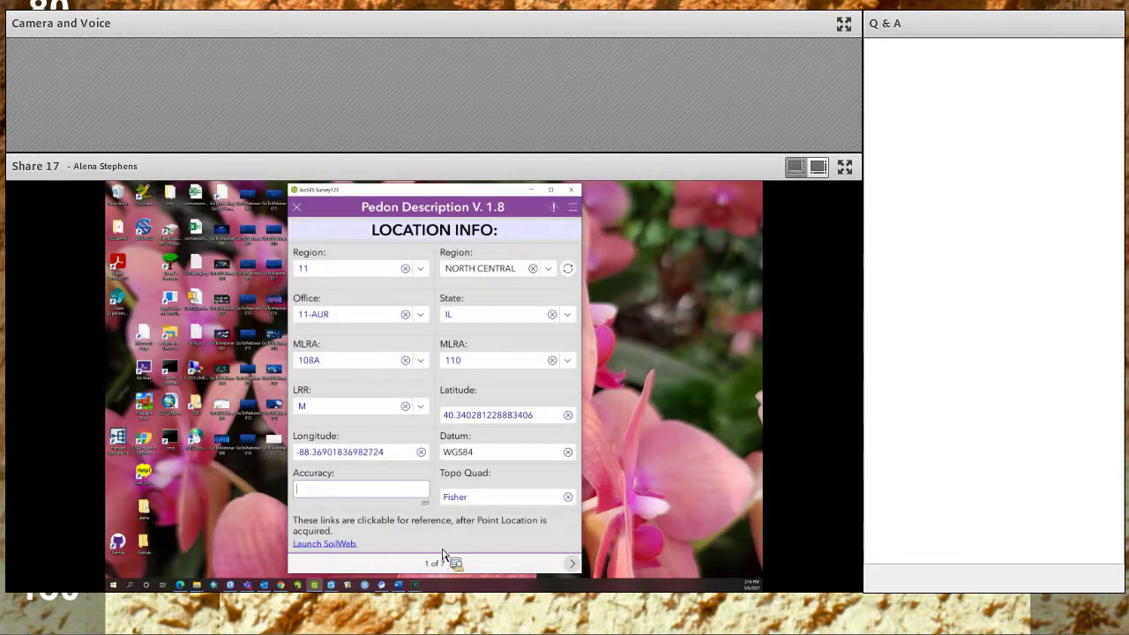
pyautogui.scroll(-1, 442, 554)
pyautogui.scroll(-1, 442, 556)
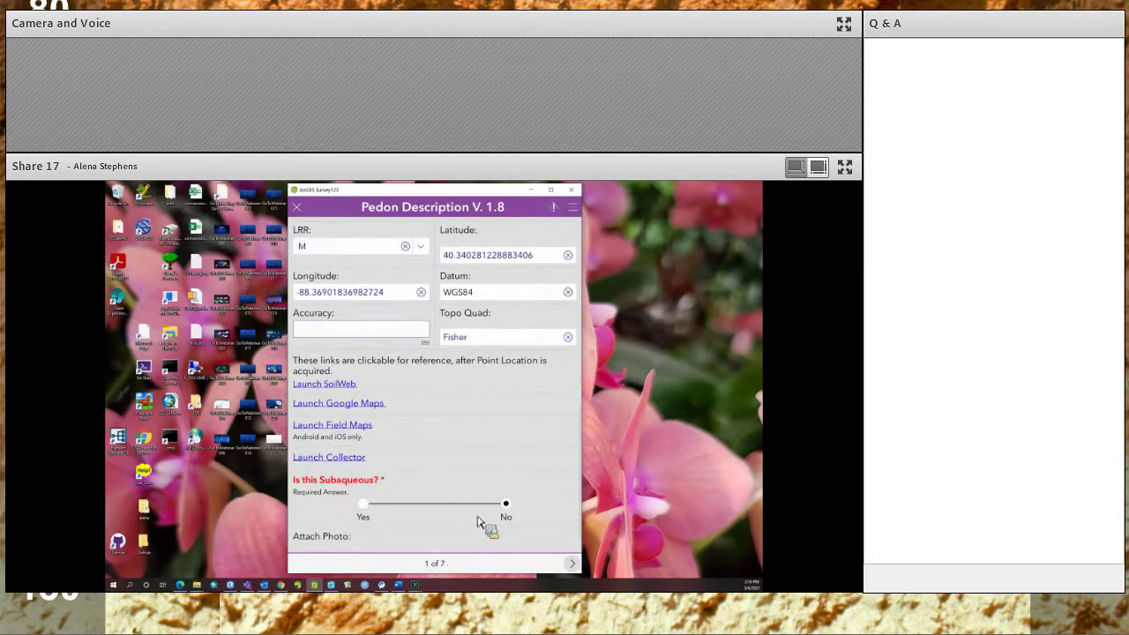
pyautogui.scroll(-1, 405, 481)
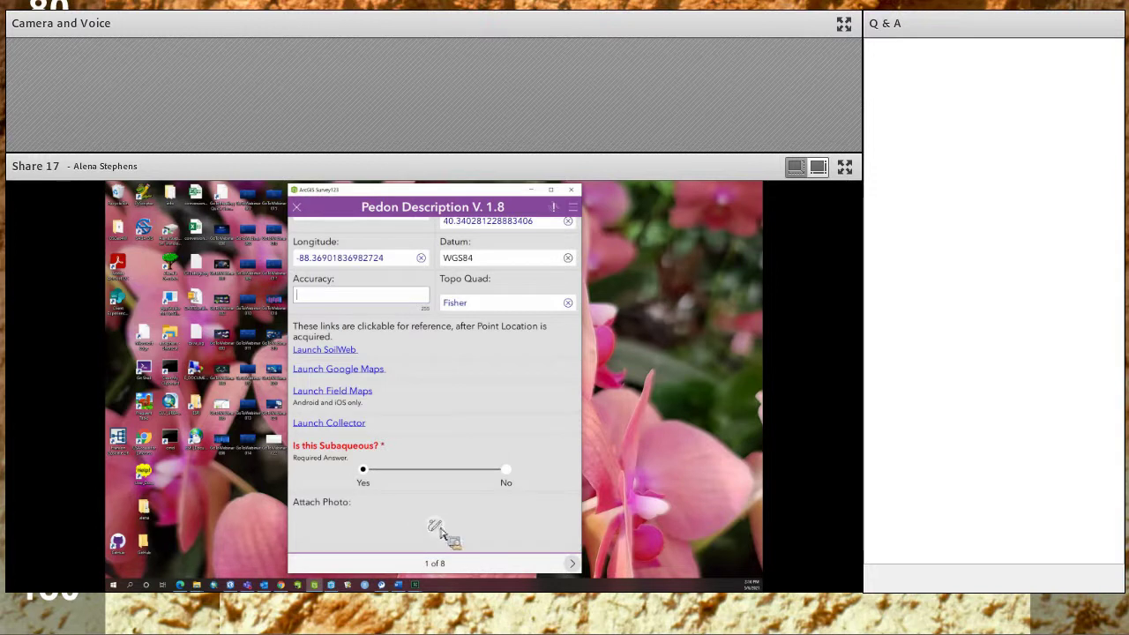
# Step: Open a sketch for the Attach Photo question and draw two green horizontal arrows pointing right, one above the other
pyautogui.click(439, 529)
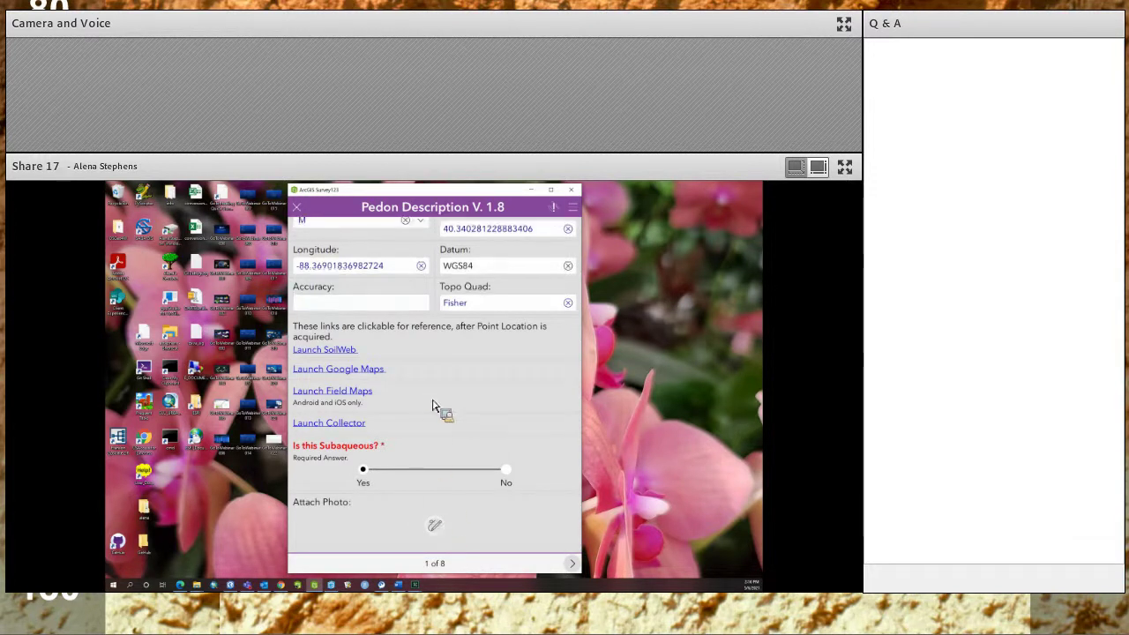
pyautogui.click(302, 209)
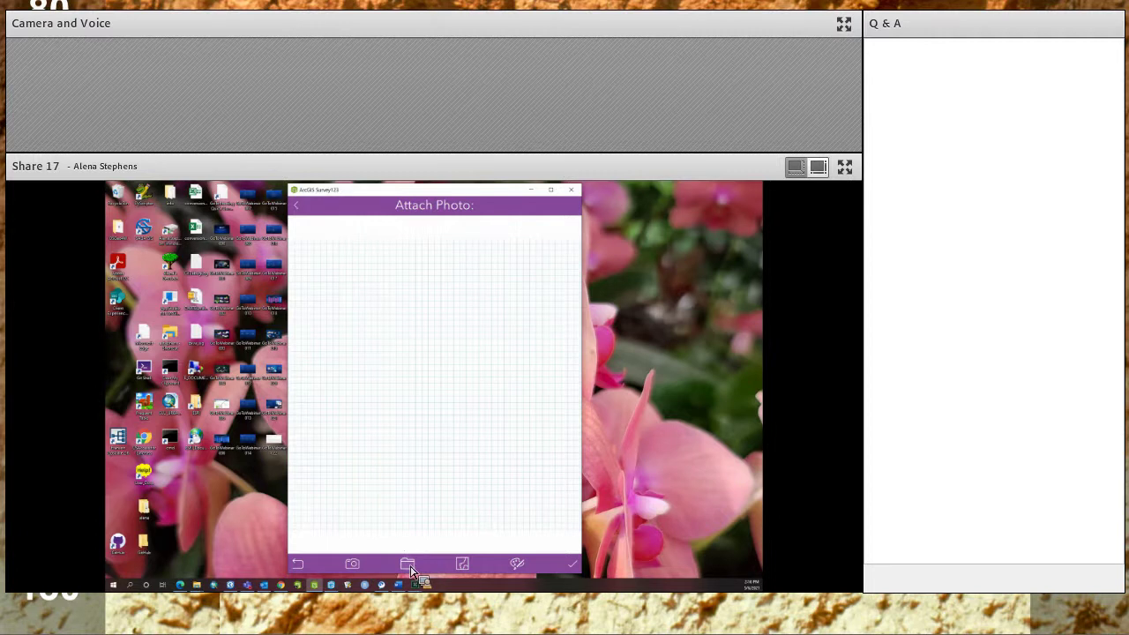
pyautogui.click(519, 564)
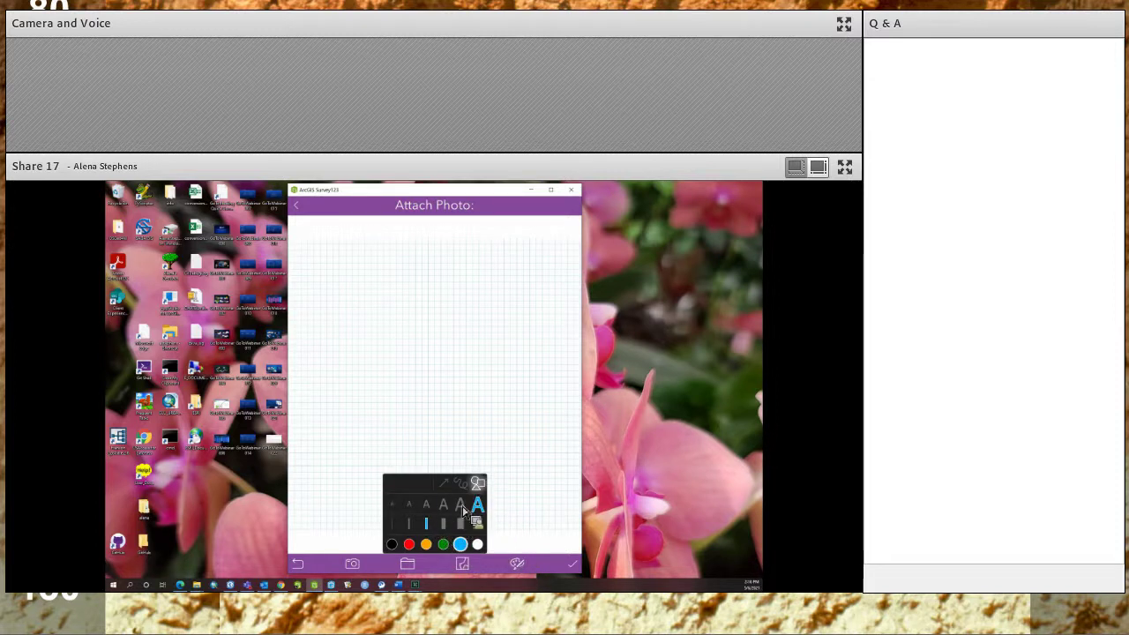
pyautogui.click(460, 505)
pyautogui.click(519, 564)
pyautogui.moveTo(319, 449); pyautogui.dragTo(477, 447)
pyautogui.moveTo(330, 416); pyautogui.dragTo(491, 417)
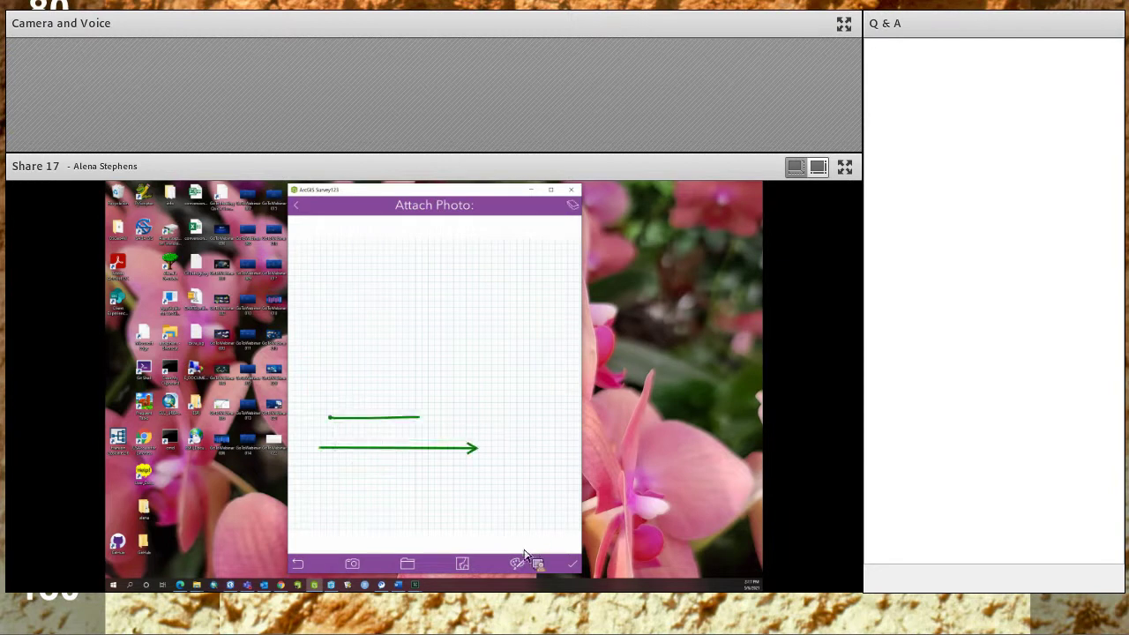
# Step: Draw two orange freehand lines on the sketch, a horizontal one above the arrows and a steep one to their right
pyautogui.click(518, 564)
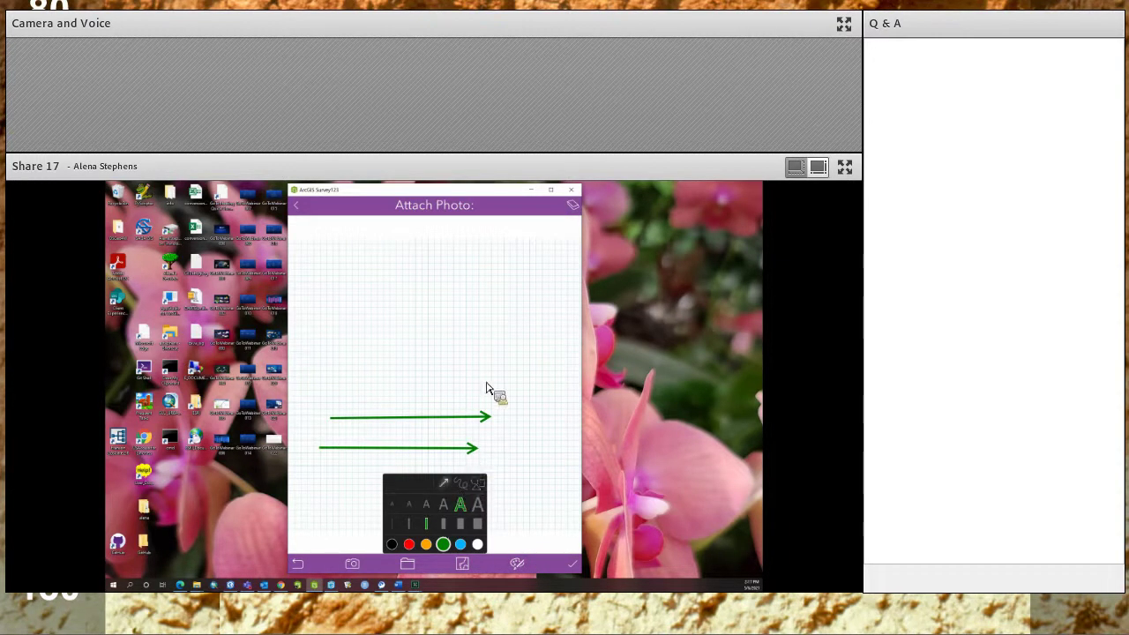
pyautogui.click(461, 484)
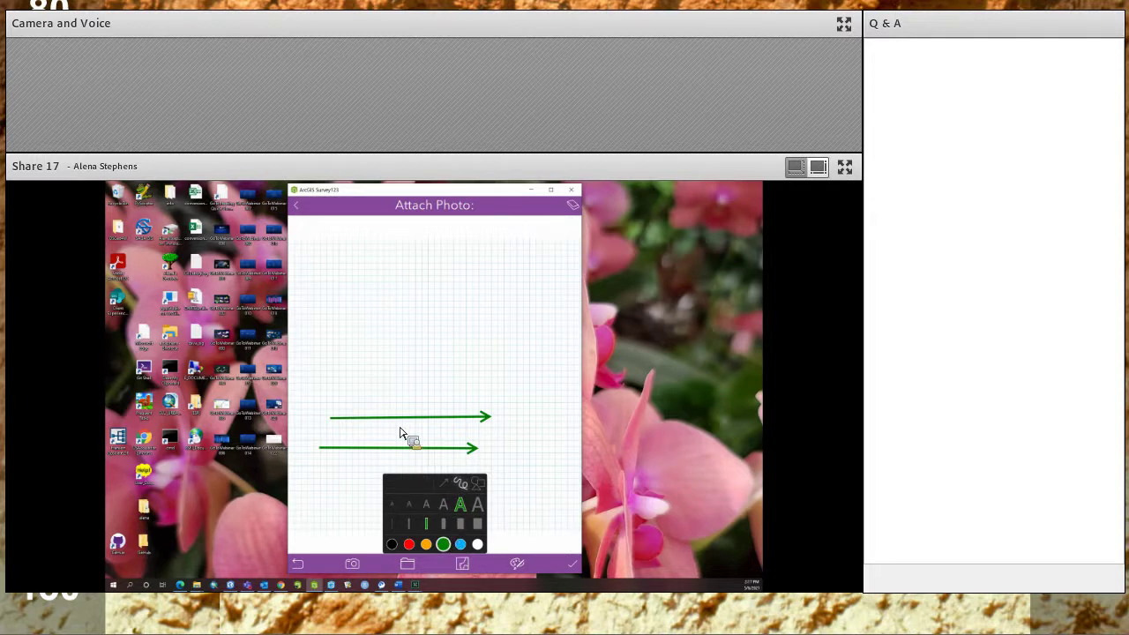
pyautogui.click(468, 390)
pyautogui.moveTo(517, 340); pyautogui.dragTo(548, 474)
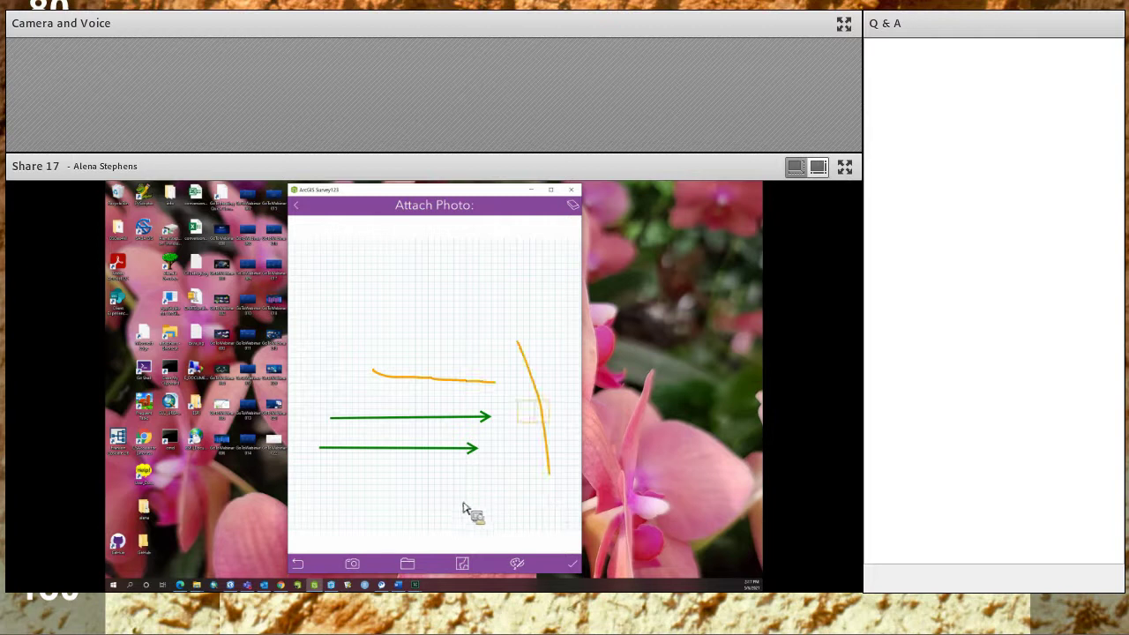
# Step: Add the orange text label "soil" to the sketch above the horizontal orange line
pyautogui.click(517, 563)
pyautogui.click(474, 373)
pyautogui.write('soil')
pyautogui.press('Return')
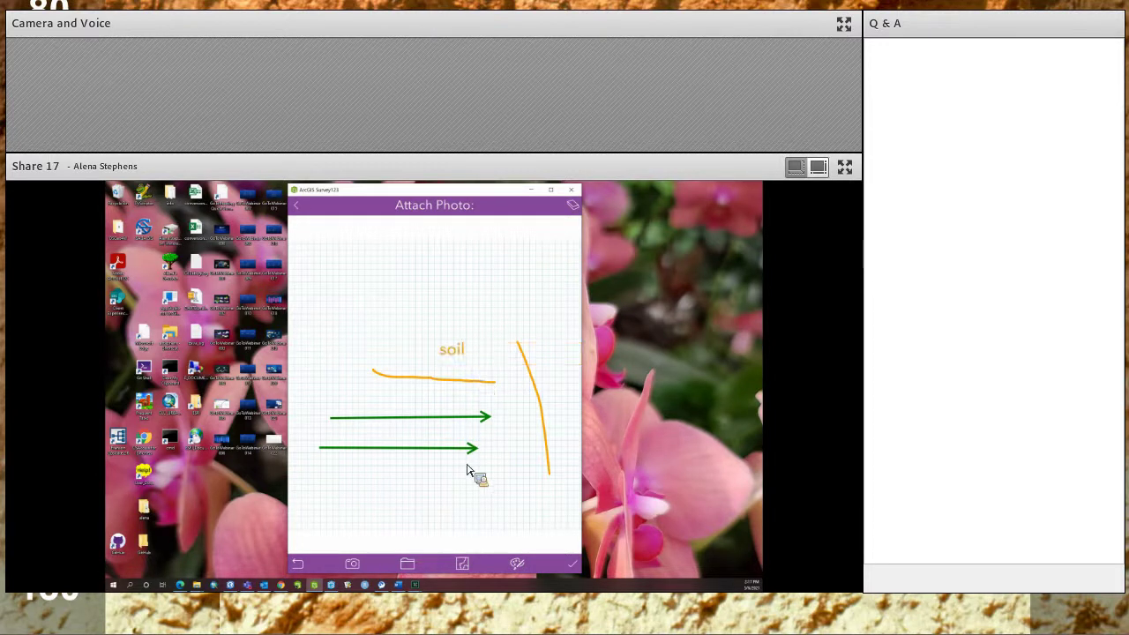
# Step: View the map capture option for the sketch, examine North America more closely and return to the drawing without using it
pyautogui.click(462, 565)
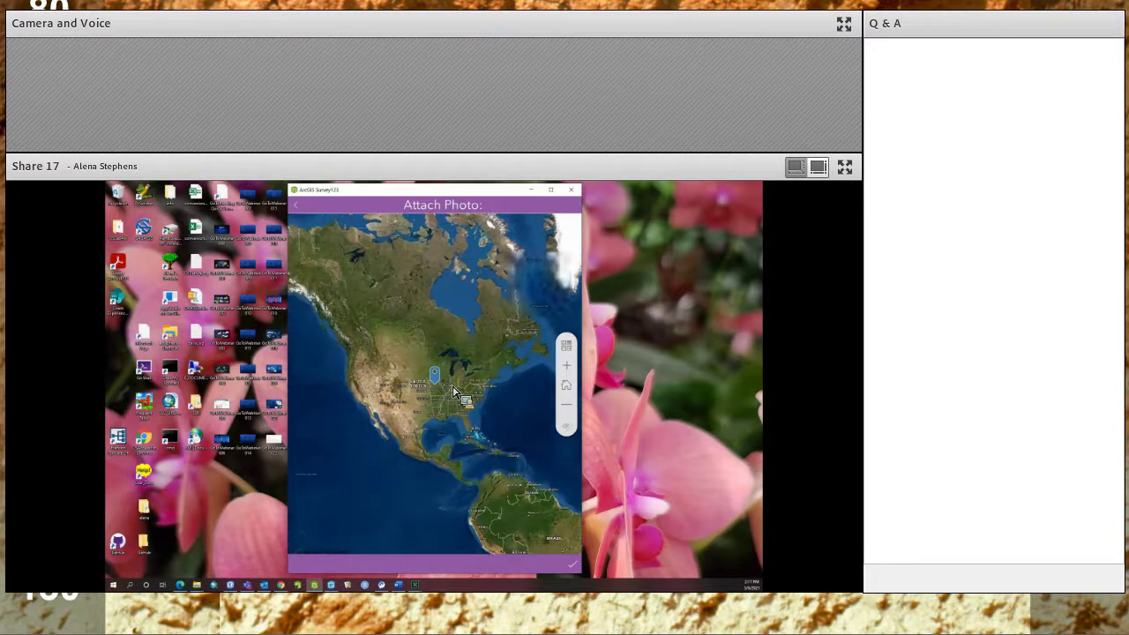
pyautogui.scroll(2, 450, 390)
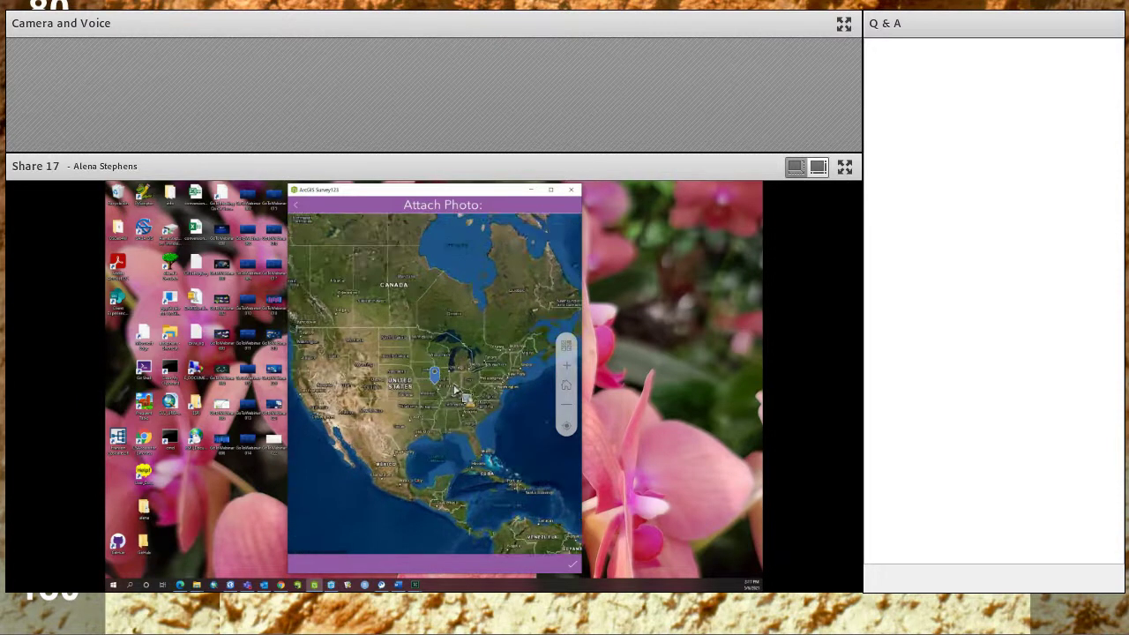
pyautogui.scroll(1, 455, 392)
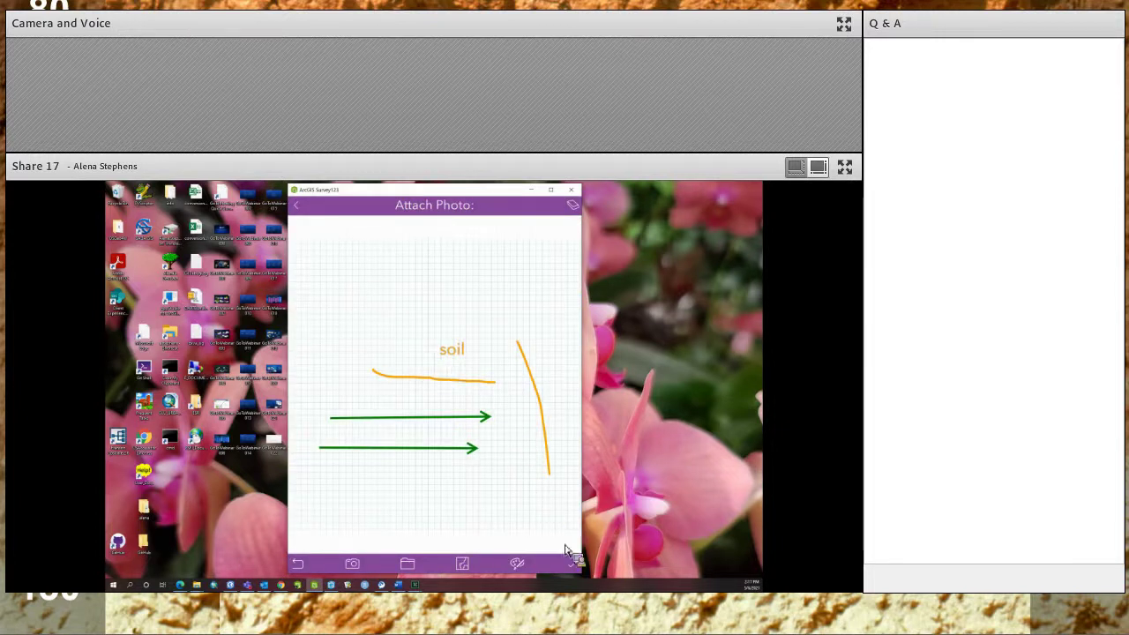
# Step: Save the sketch as the attached photo, view its View, Edit and Rename options and close them
pyautogui.click(575, 565)
pyautogui.scroll(-1, 458, 498)
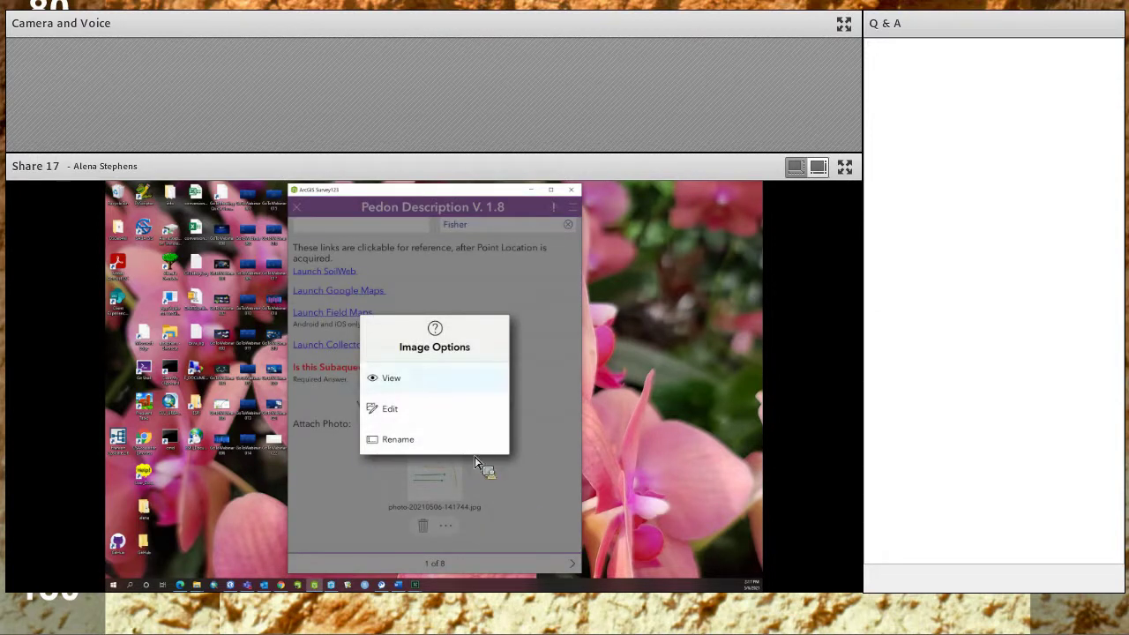
pyautogui.click(496, 534)
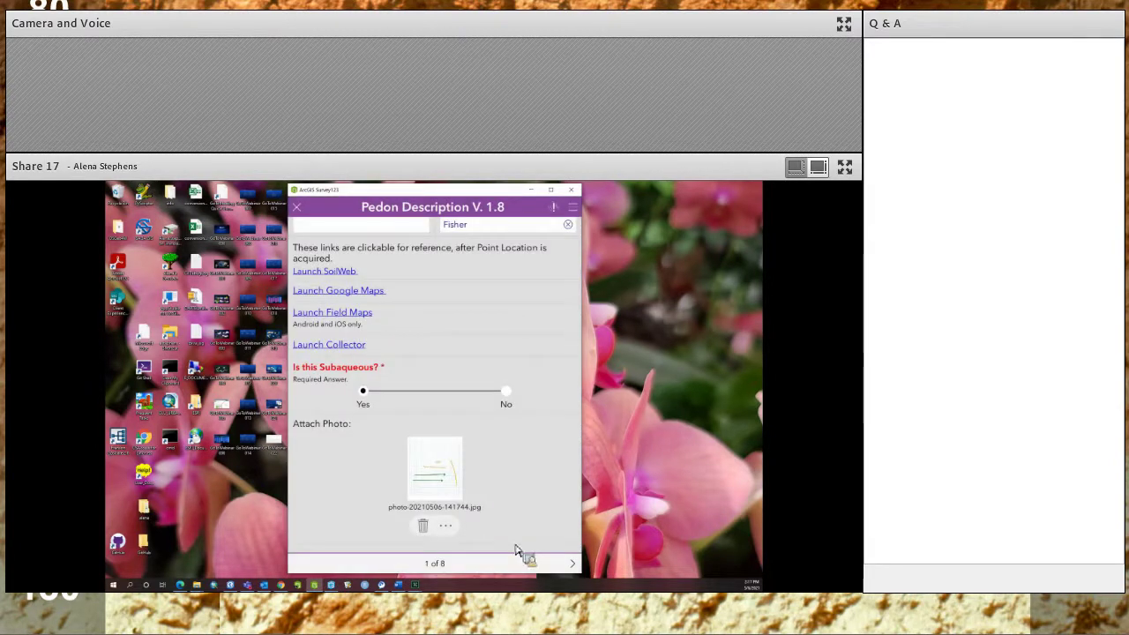
# Step: Go to page 2 of the survey and set the Series Name to Test and the Map Unit Symbol to CrA
pyautogui.click(571, 564)
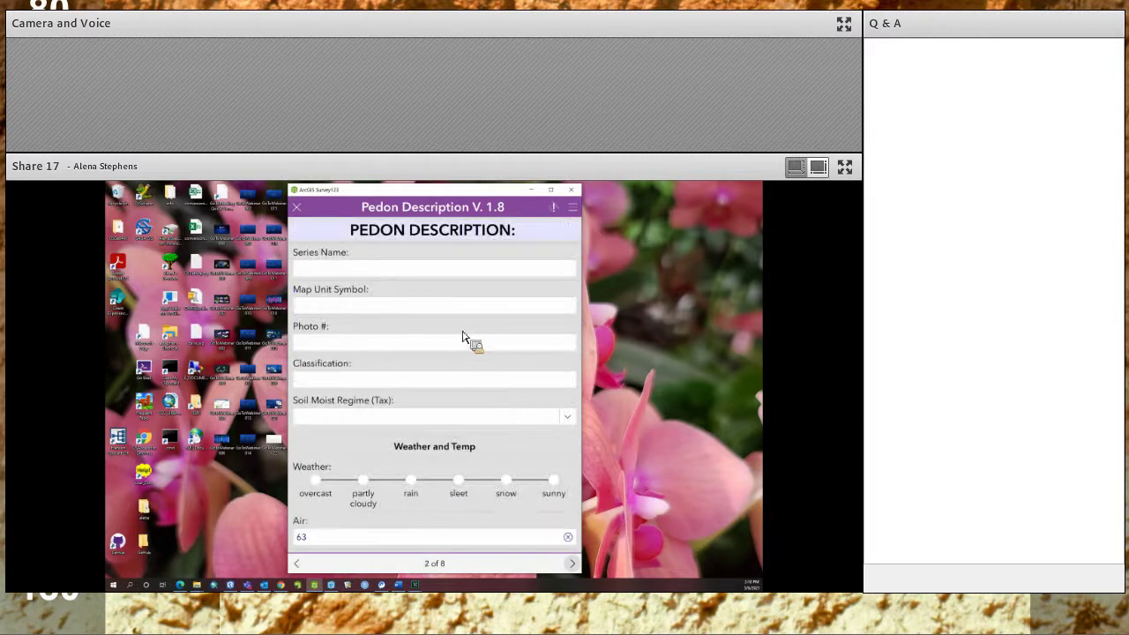
pyautogui.click(382, 270)
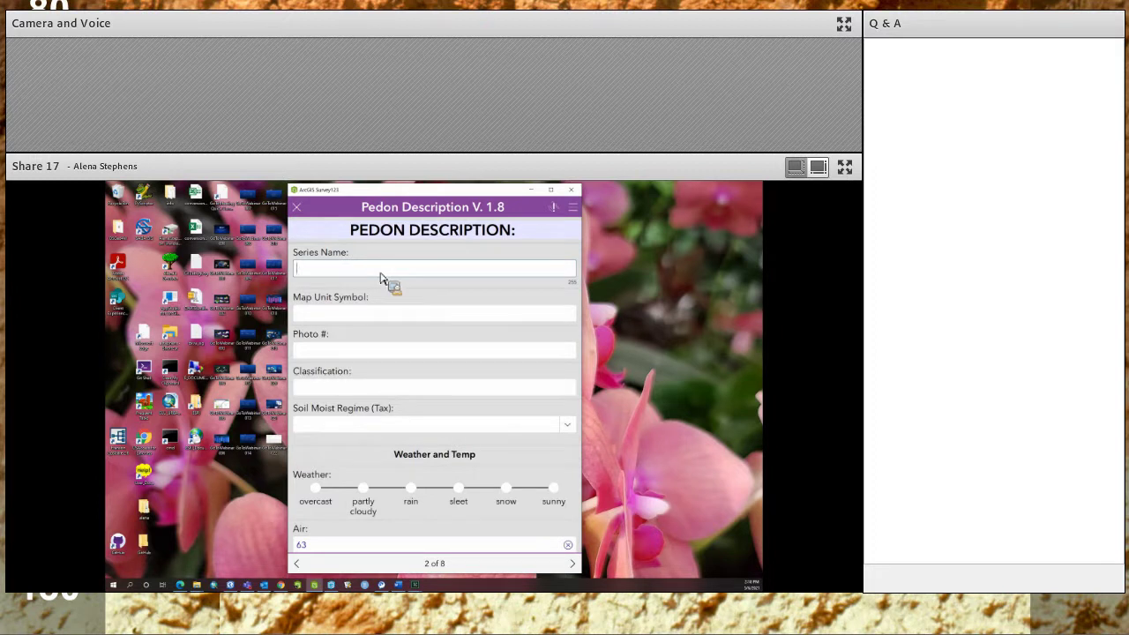
pyautogui.write('Test')
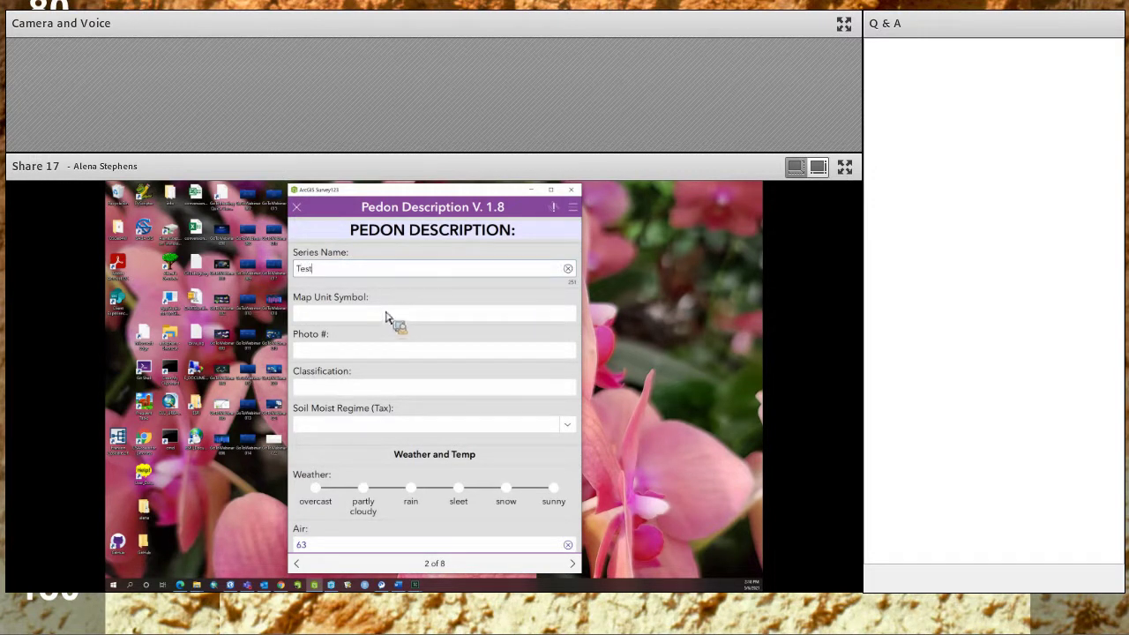
pyautogui.click(386, 314)
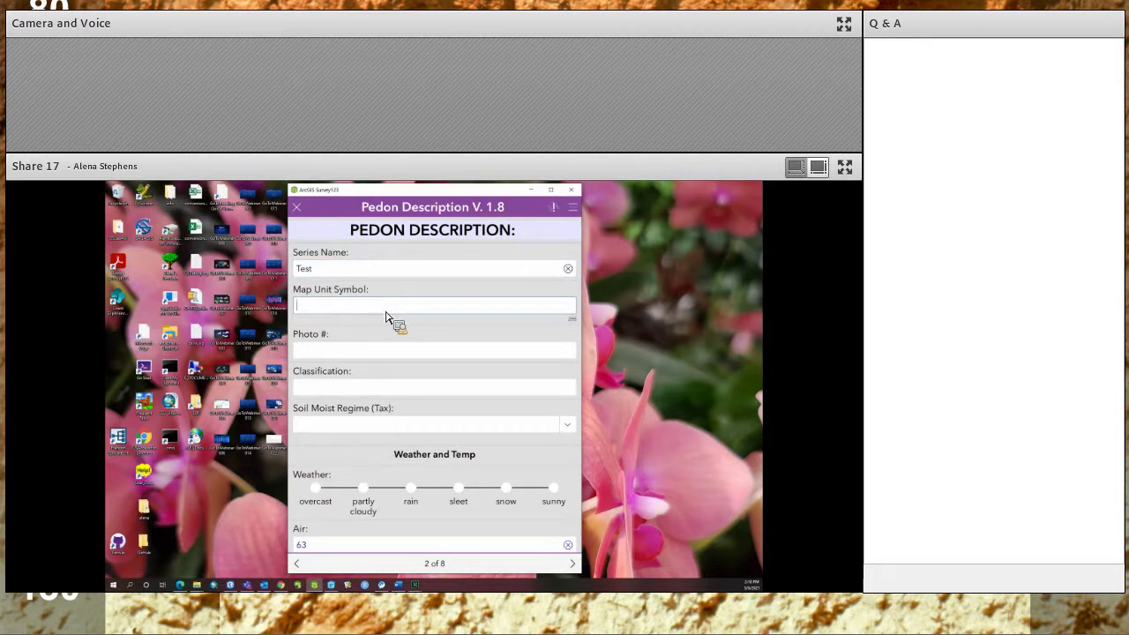
pyautogui.write('Cra')
pyautogui.press('BackSpace')
pyautogui.write('A')
# Step: Set the Soil Moist Regime (Tax) to peraquic and the weather to overcast
pyautogui.scroll(-1, 538, 389)
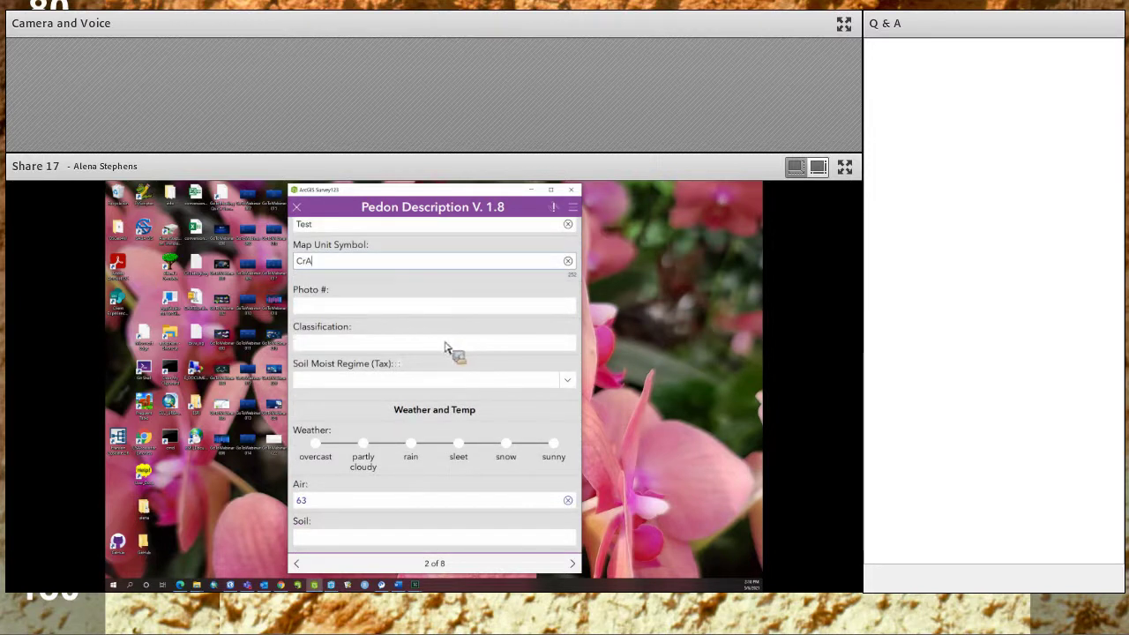
pyautogui.click(444, 344)
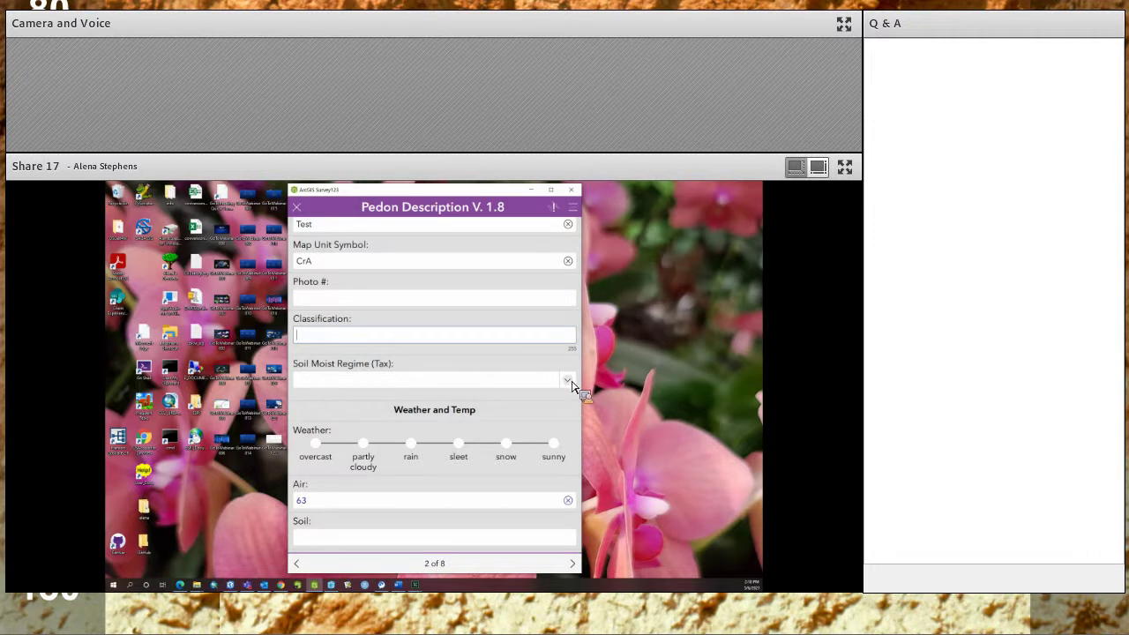
pyautogui.click(434, 382)
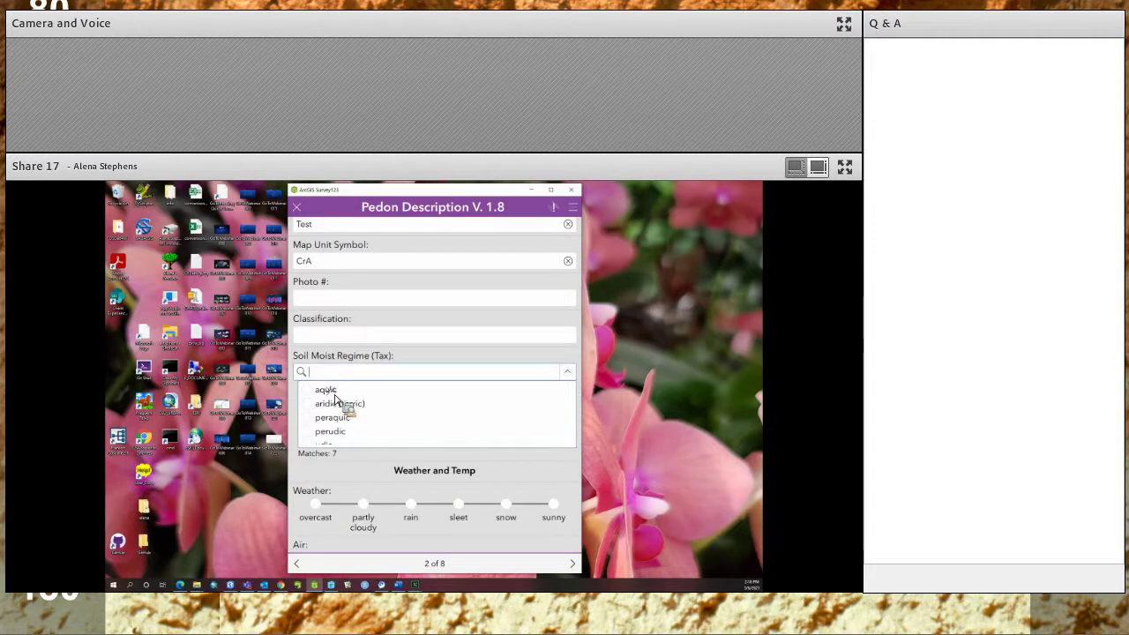
pyautogui.click(335, 394)
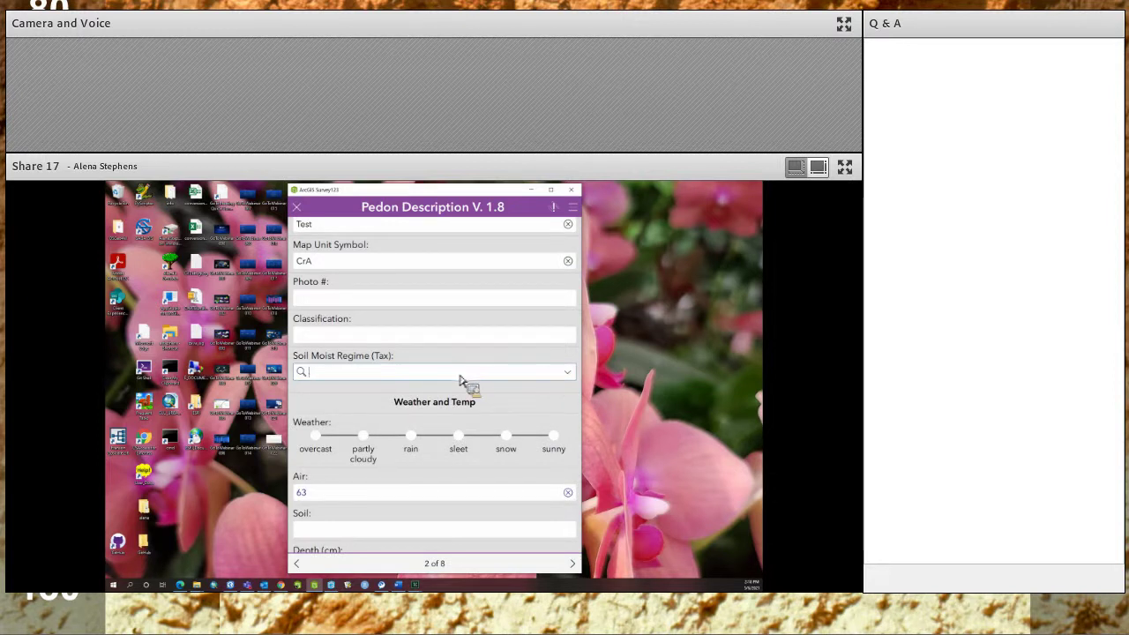
pyautogui.write('aquic')
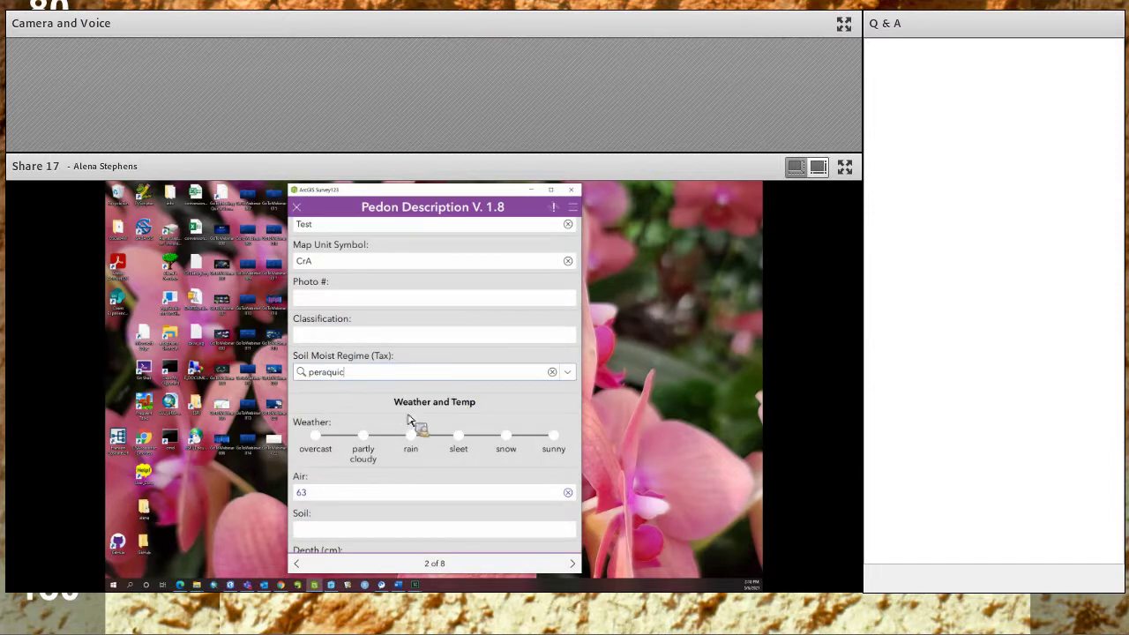
pyautogui.scroll(-3, 327, 380)
pyautogui.click(320, 370)
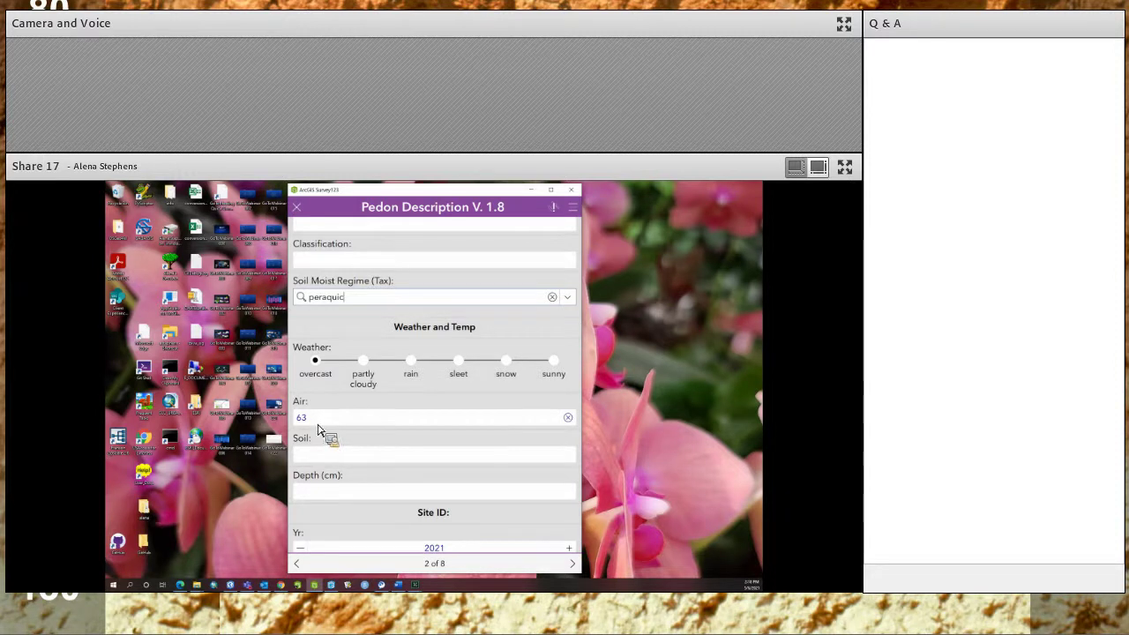
# Step: Enter 002 as the Pedon # in the Site ID section and check the autopopulated Area Symbol and Pedon ID
pyautogui.scroll(-2, 333, 369)
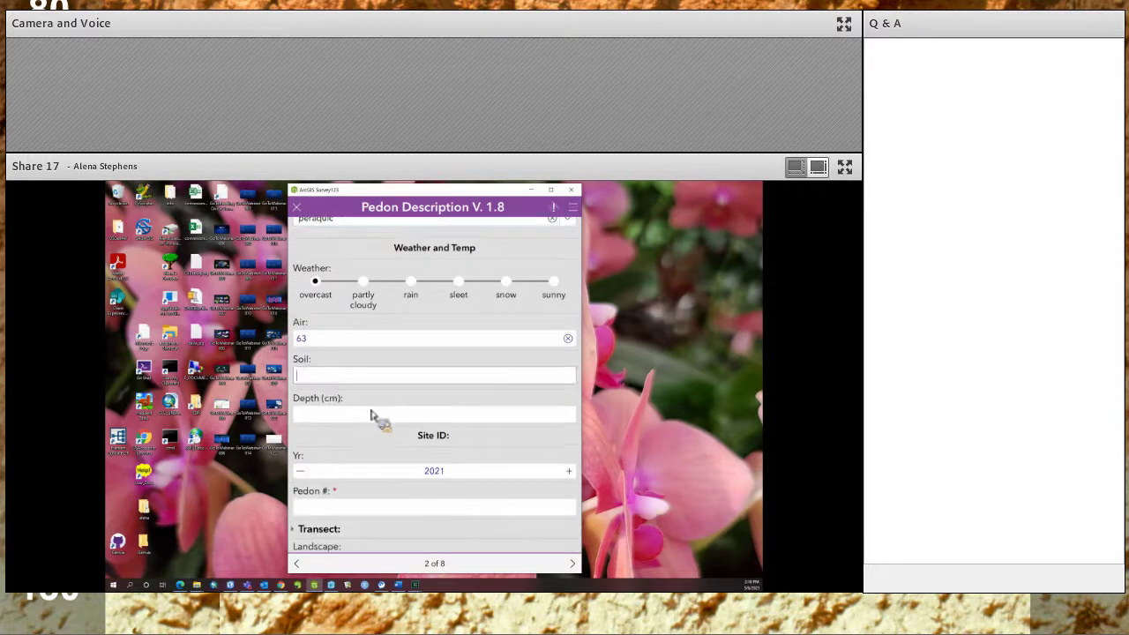
pyautogui.scroll(-2, 451, 401)
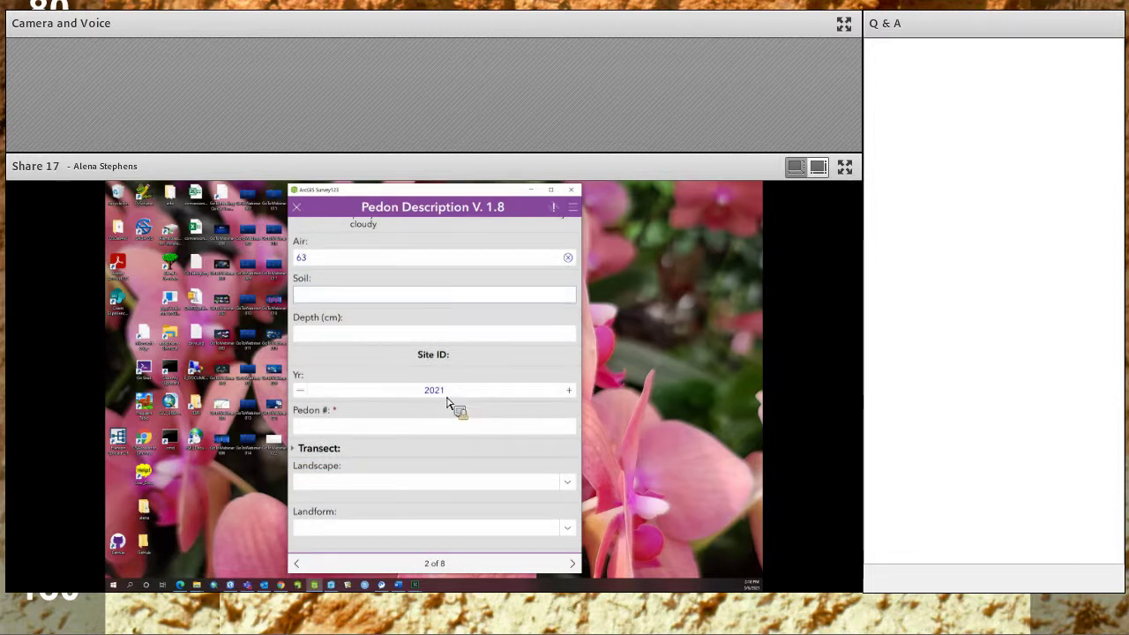
pyautogui.click(359, 431)
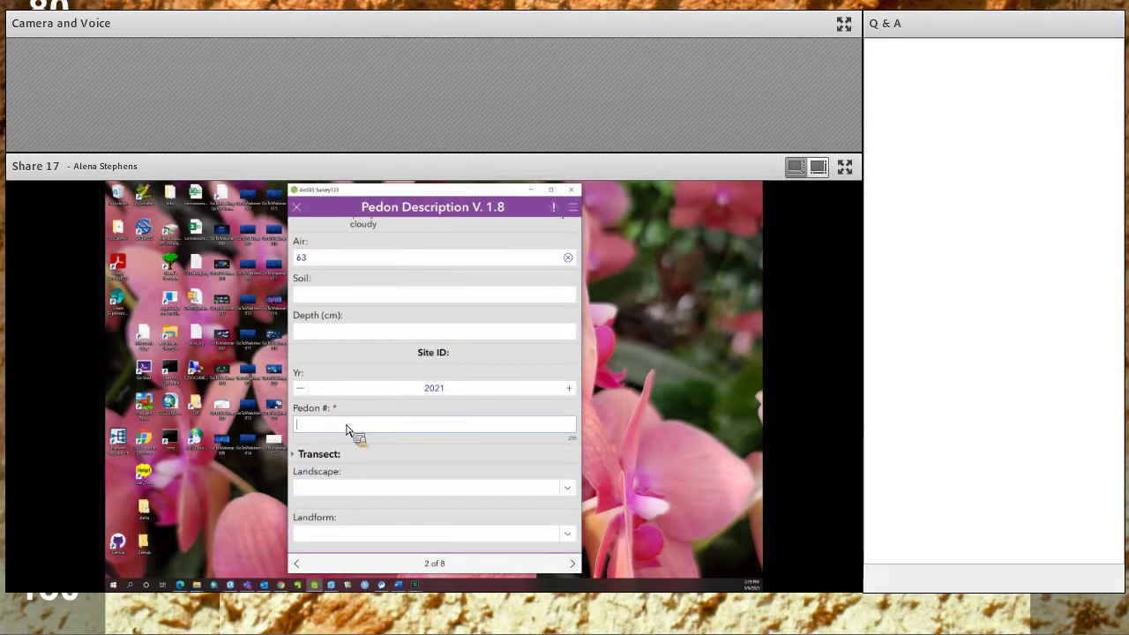
pyautogui.write('002')
pyautogui.press('Tab')
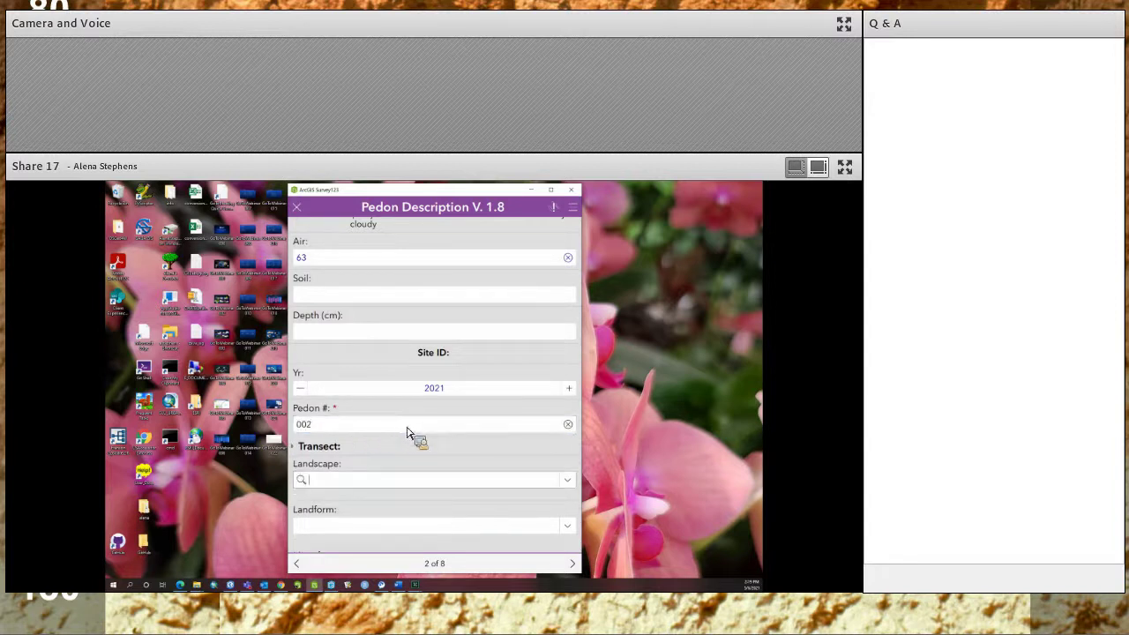
pyautogui.scroll(10, 408, 434)
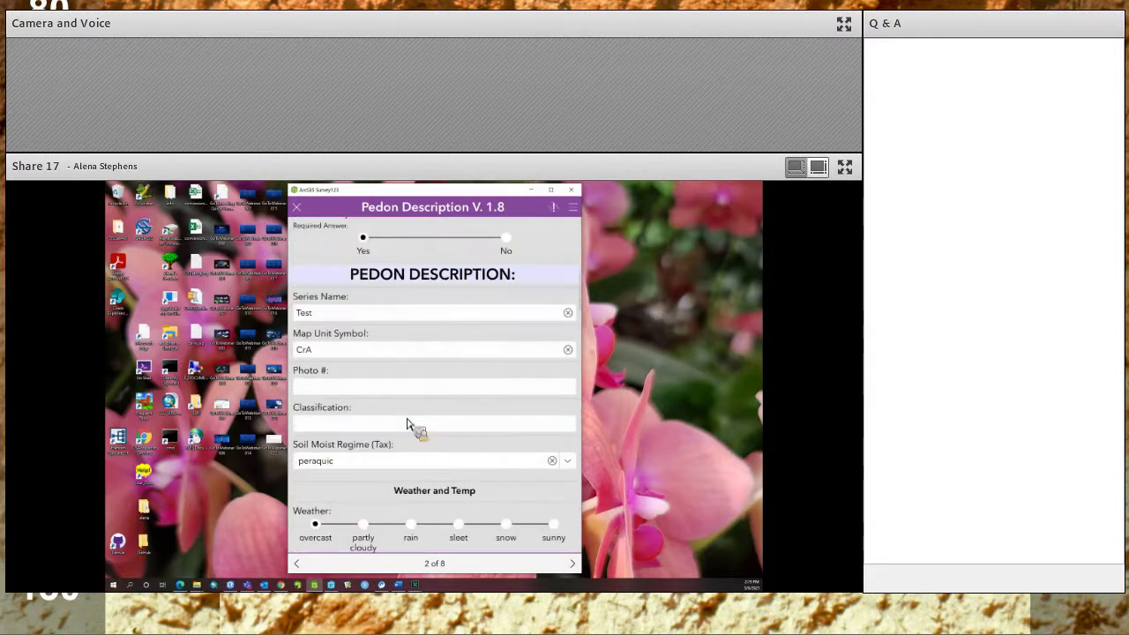
pyautogui.scroll(3, 335, 318)
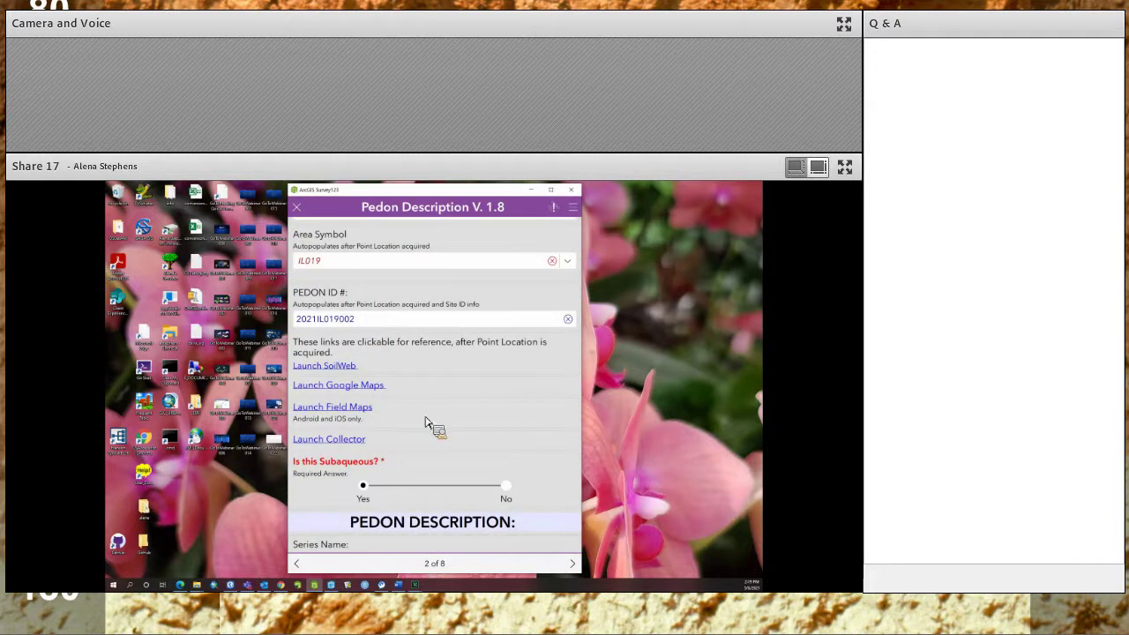
# Step: Expand the Transect group below the Pedon # to examine its fields and collapse it again
pyautogui.scroll(-2, 425, 432)
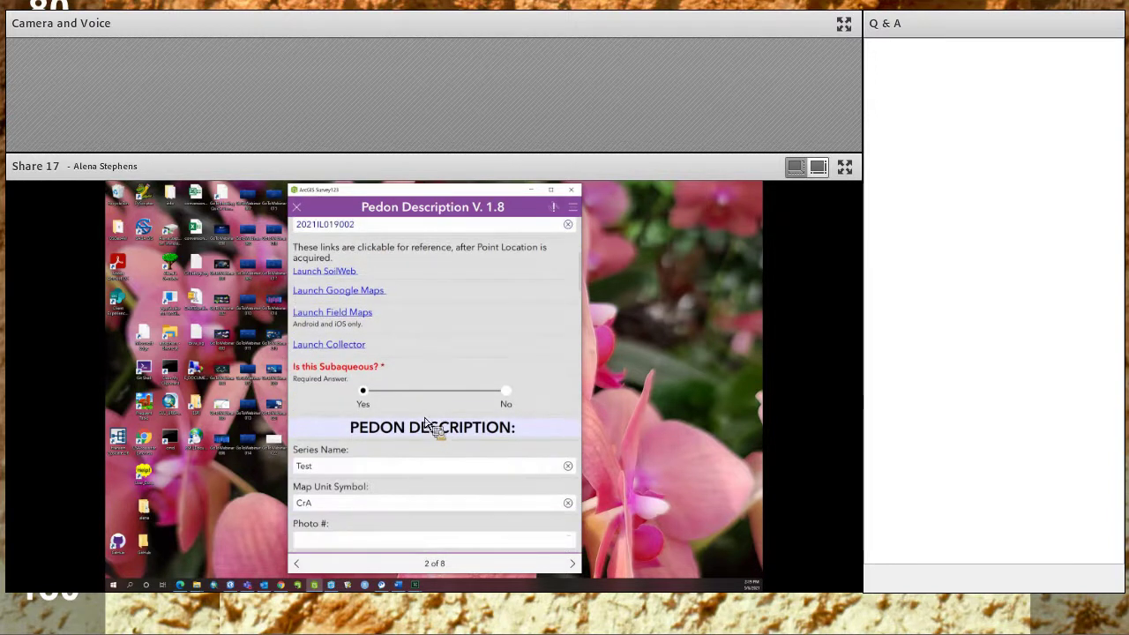
pyautogui.scroll(-5, 412, 404)
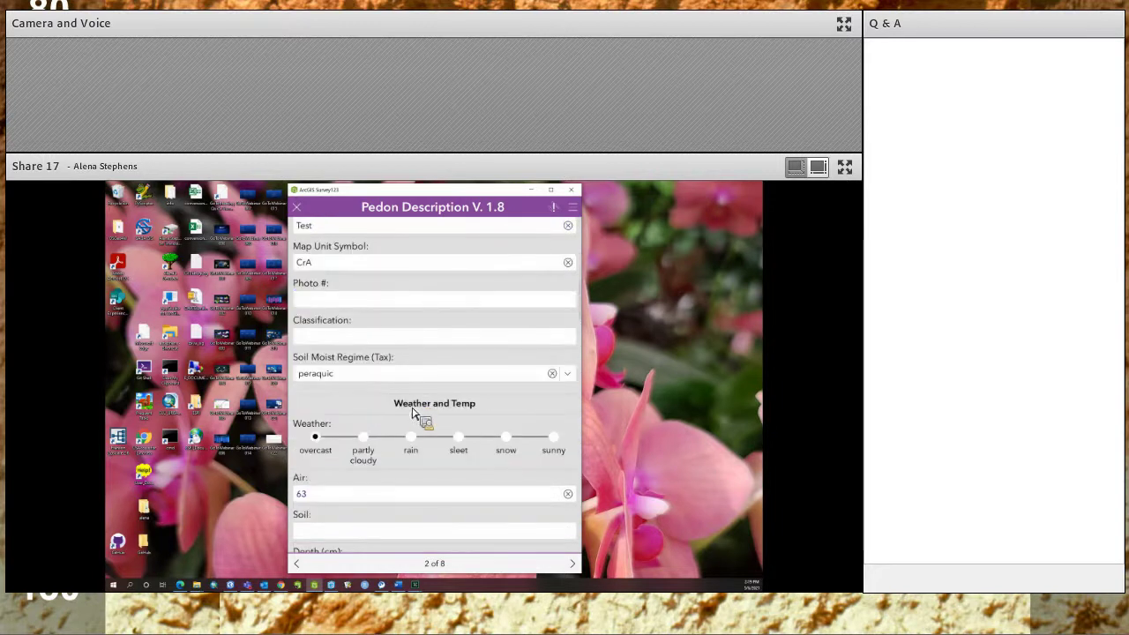
pyautogui.scroll(-6, 415, 429)
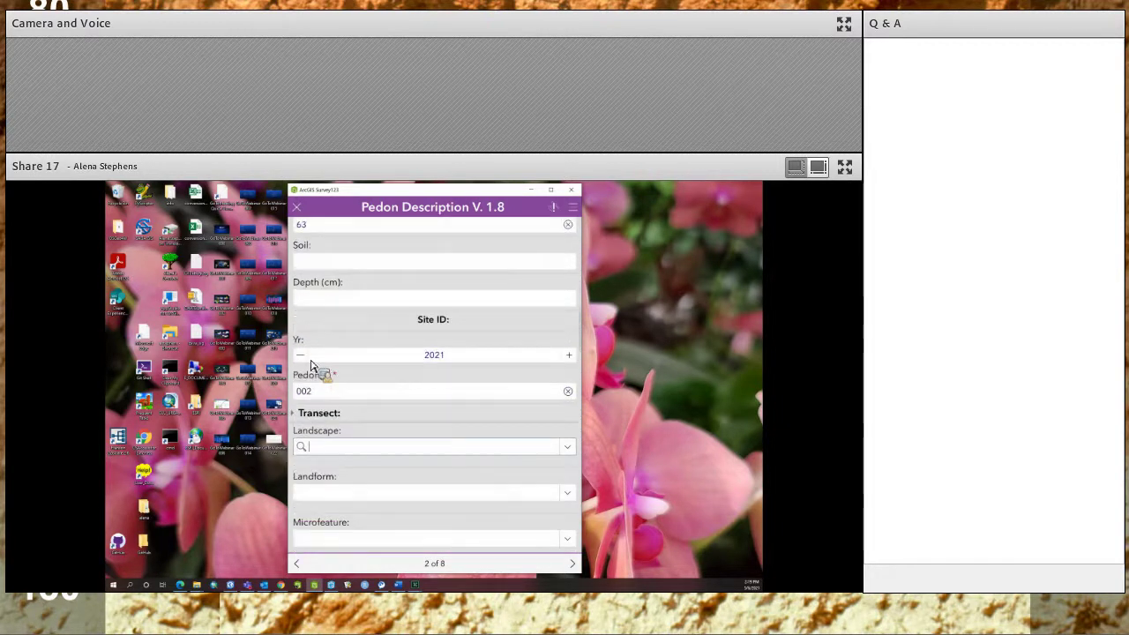
pyautogui.scroll(-1, 314, 367)
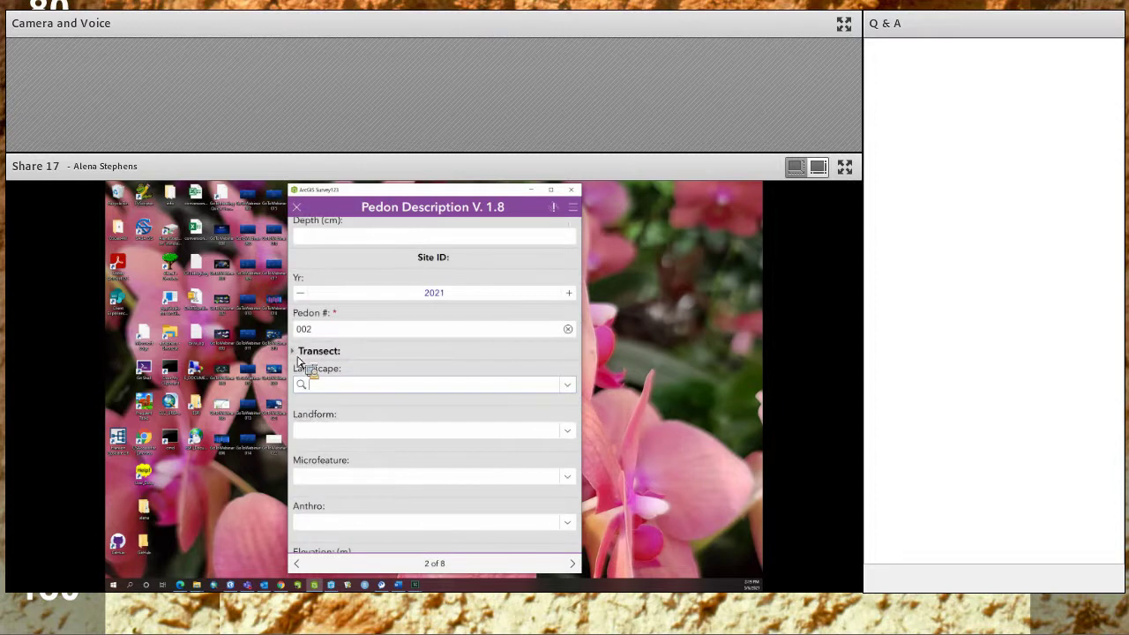
pyautogui.click(298, 361)
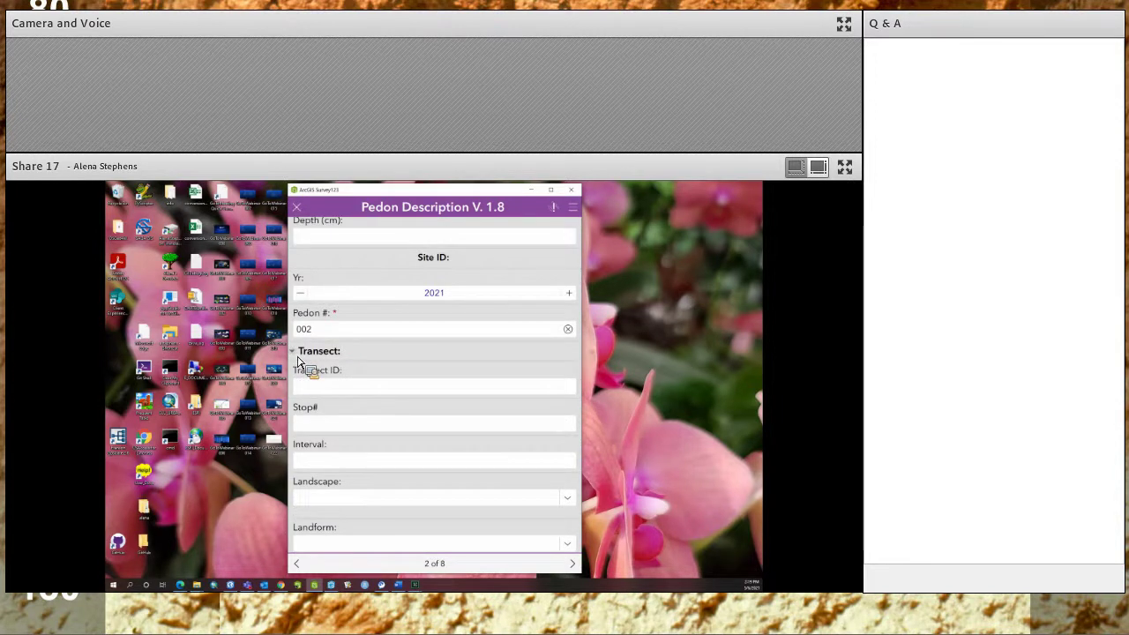
pyautogui.click(298, 360)
pyautogui.click(299, 361)
pyautogui.click(298, 360)
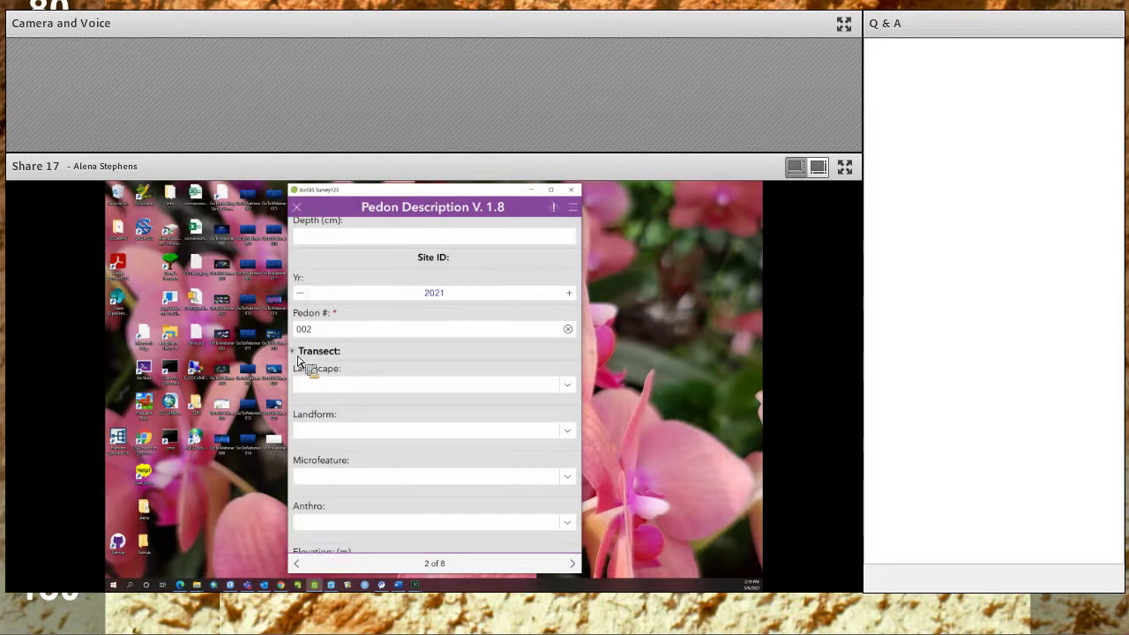
# Step: Set the Landscape to breaks and the Landform to alluvial cone
pyautogui.click(569, 388)
pyautogui.click(333, 415)
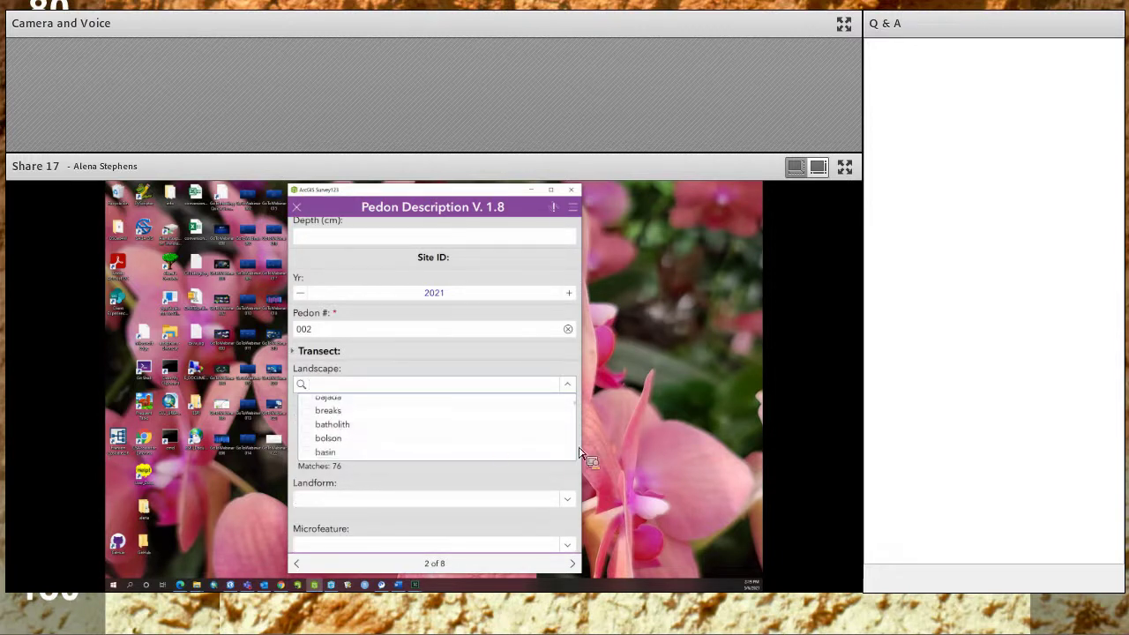
pyautogui.click(362, 472)
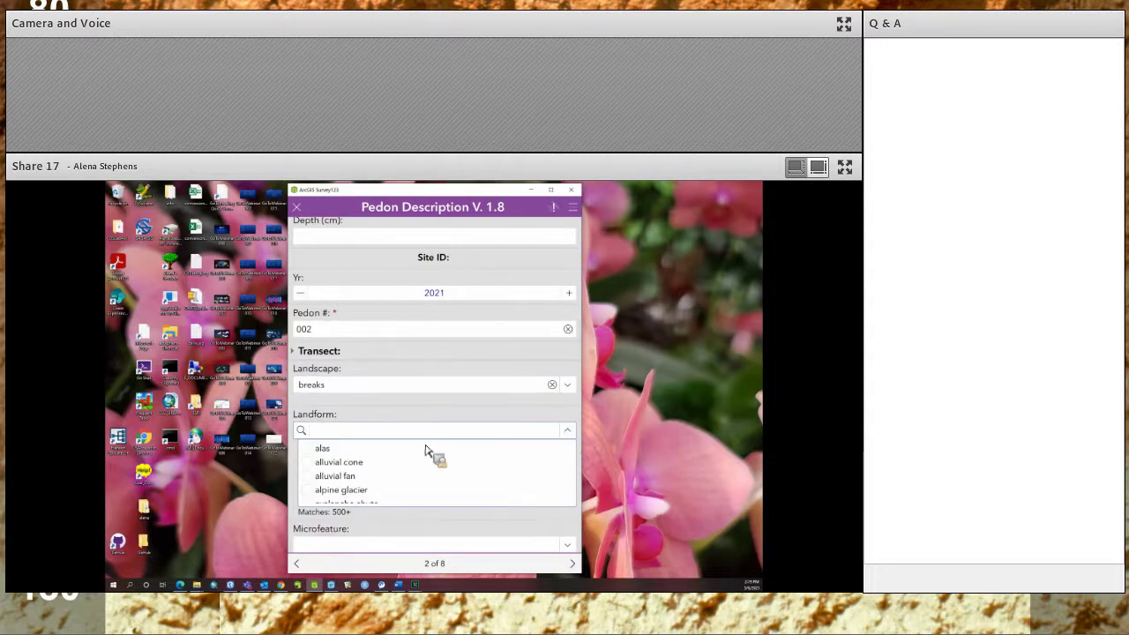
pyautogui.click(431, 461)
# Step: Set the Microfeature to channel and the Anthro feature to artificial collapsed depression
pyautogui.scroll(-2, 371, 433)
pyautogui.click(344, 396)
pyautogui.click(459, 441)
pyautogui.scroll(-3, 484, 383)
pyautogui.click(353, 370)
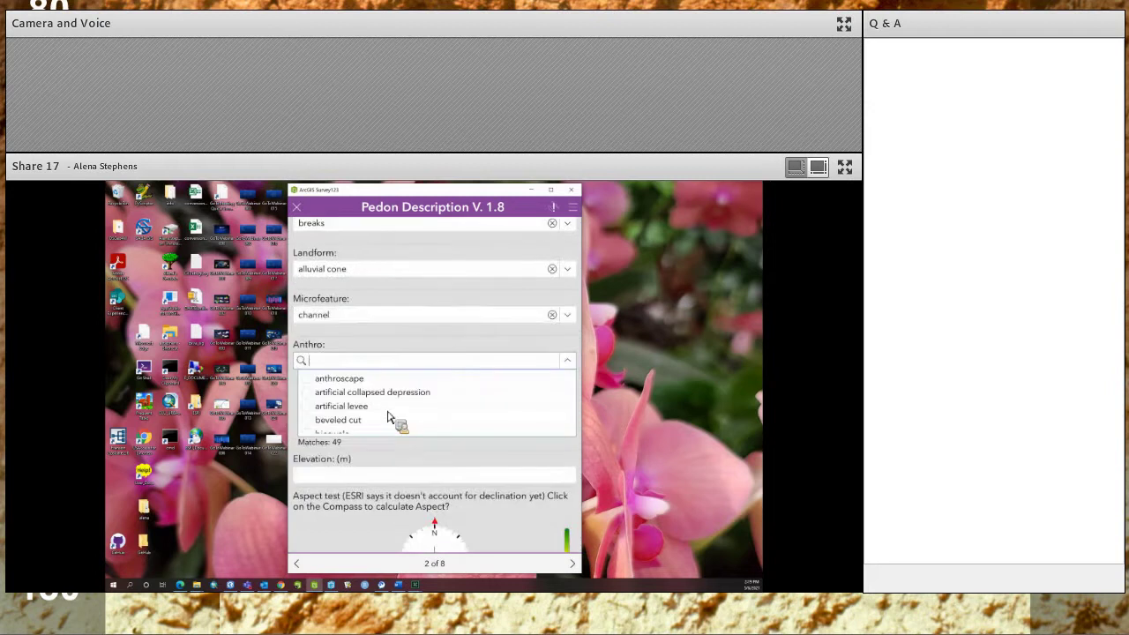
pyautogui.click(385, 391)
# Step: Enter 25° in the compass aspect test and set the Slope (%) to 2
pyautogui.scroll(-2, 343, 370)
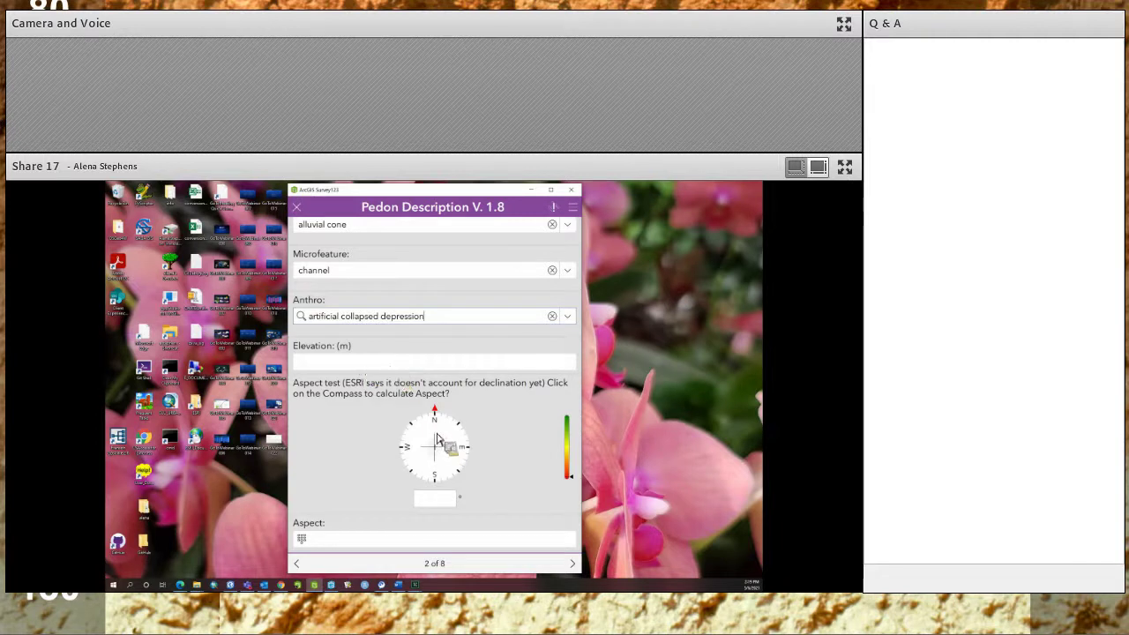
pyautogui.scroll(-1, 439, 410)
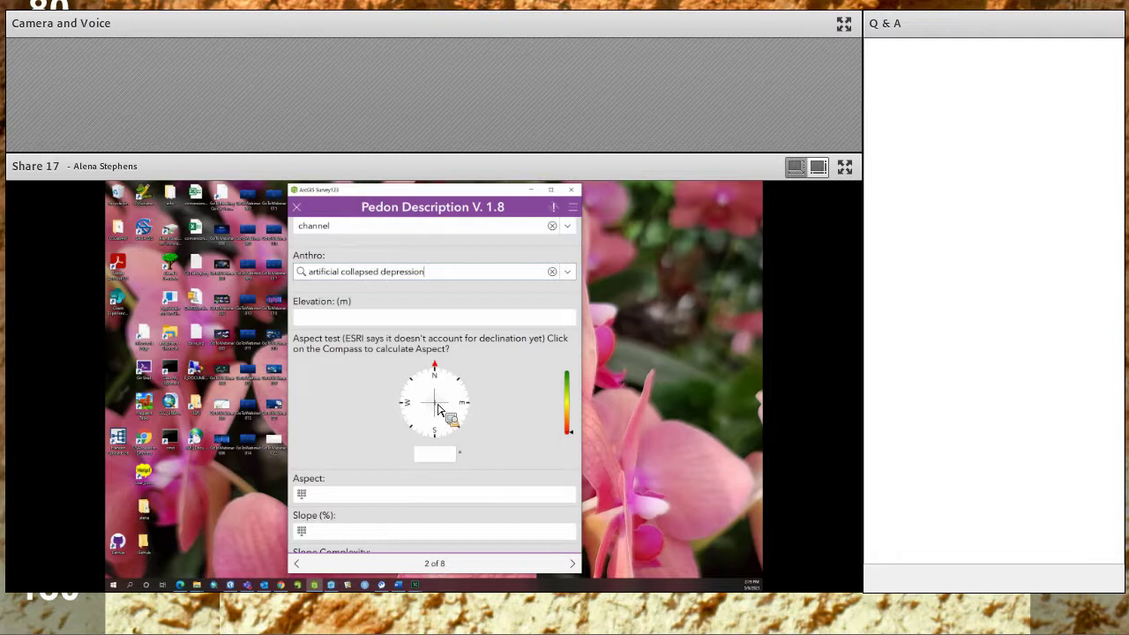
pyautogui.click(411, 457)
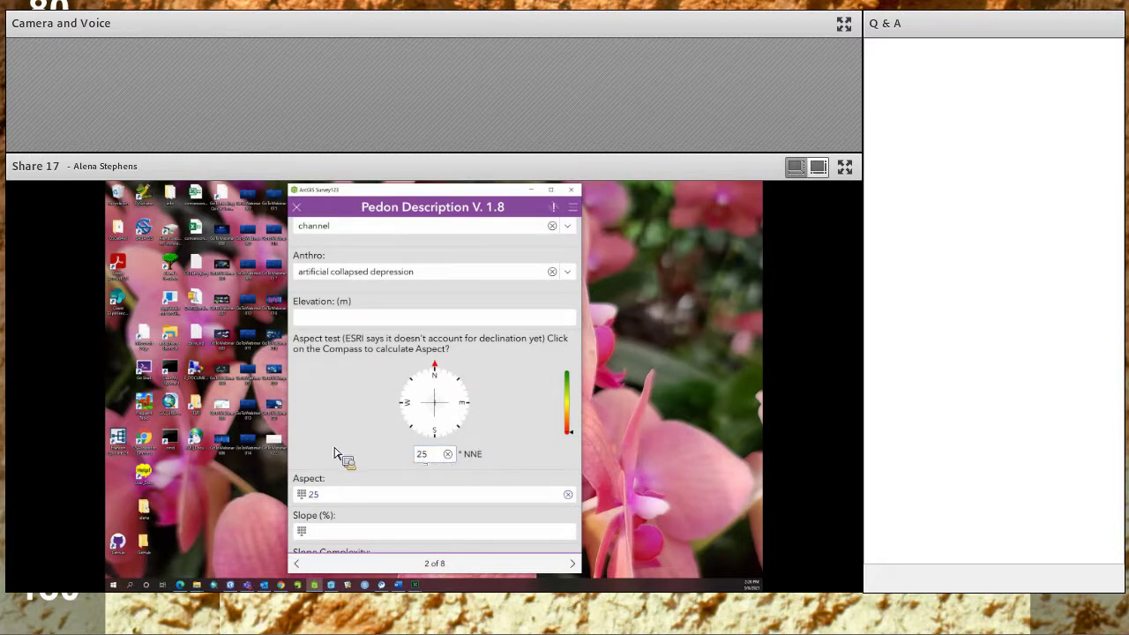
pyautogui.scroll(-2, 357, 465)
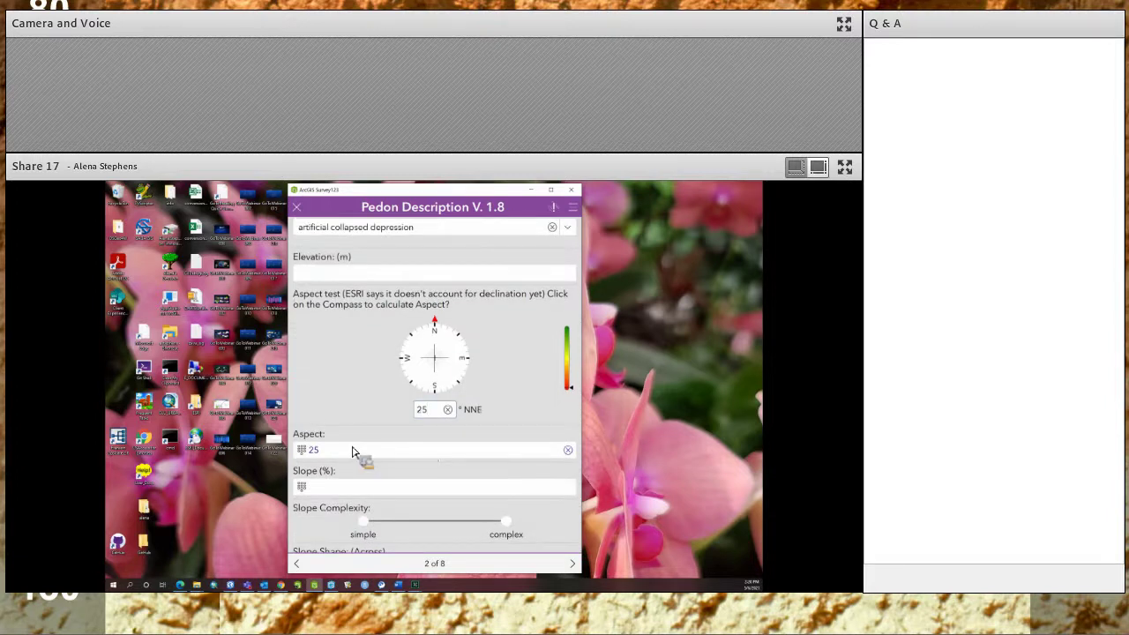
pyautogui.scroll(-2, 353, 453)
pyautogui.click(358, 444)
pyautogui.click(420, 523)
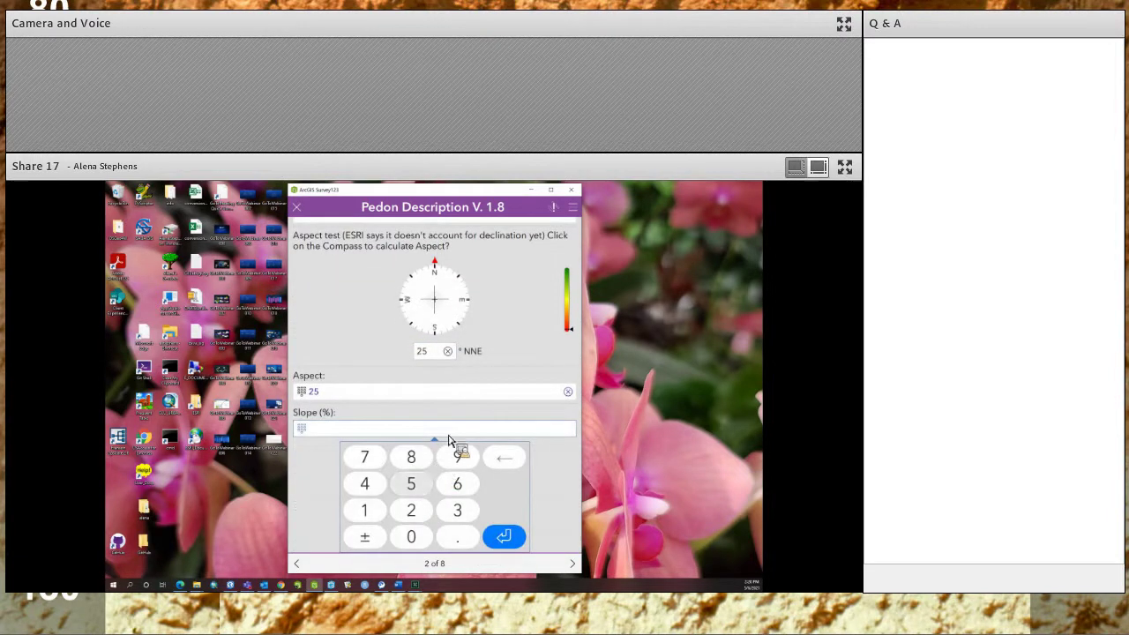
pyautogui.press('Return')
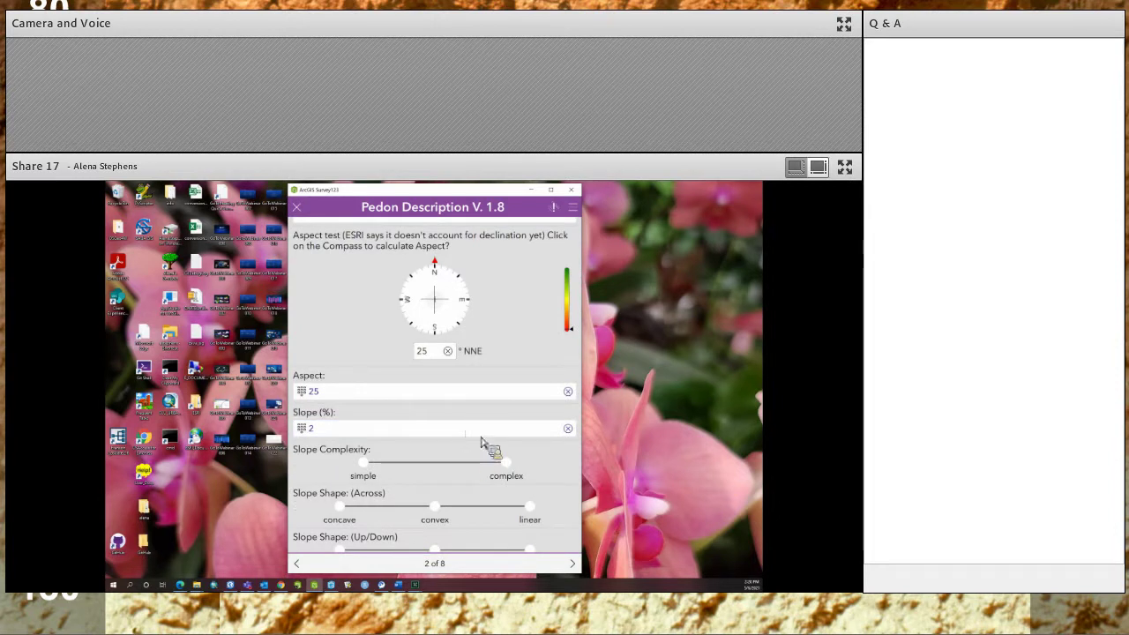
# Step: Set Slope Complexity to complex, both Slope Shapes to convex, Hillslope Profile to backslope and Microrelief to microlow
pyautogui.scroll(-3, 492, 422)
pyautogui.scroll(-1, 503, 395)
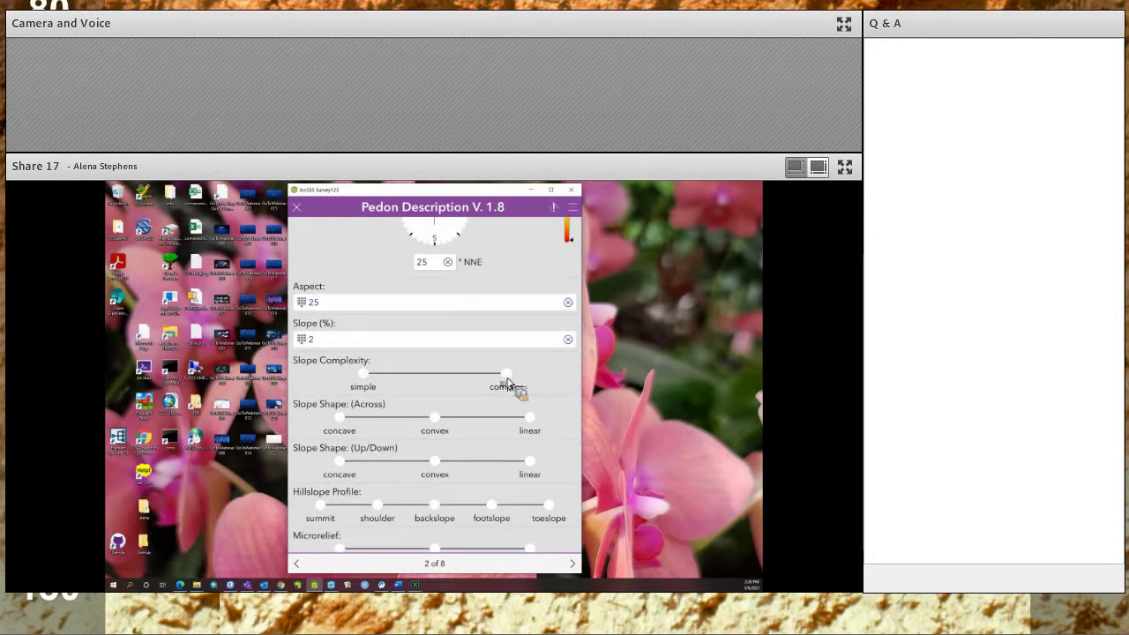
pyautogui.click(507, 377)
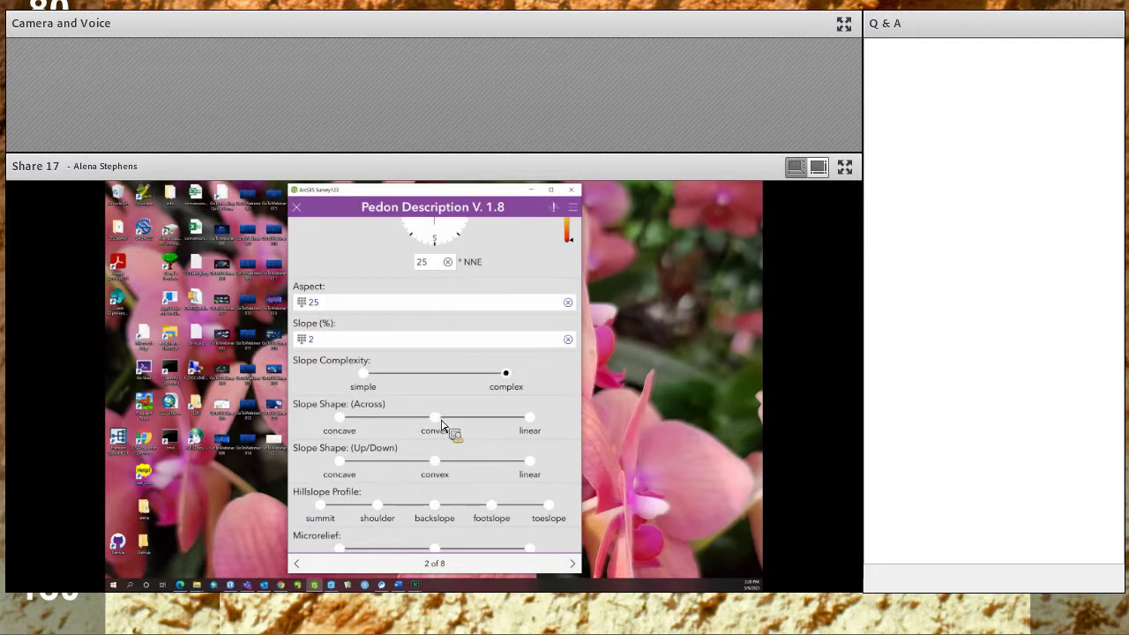
pyautogui.click(434, 417)
pyautogui.scroll(-1, 447, 395)
pyautogui.scroll(-1, 443, 393)
pyautogui.click(439, 408)
pyautogui.click(434, 426)
pyautogui.click(434, 469)
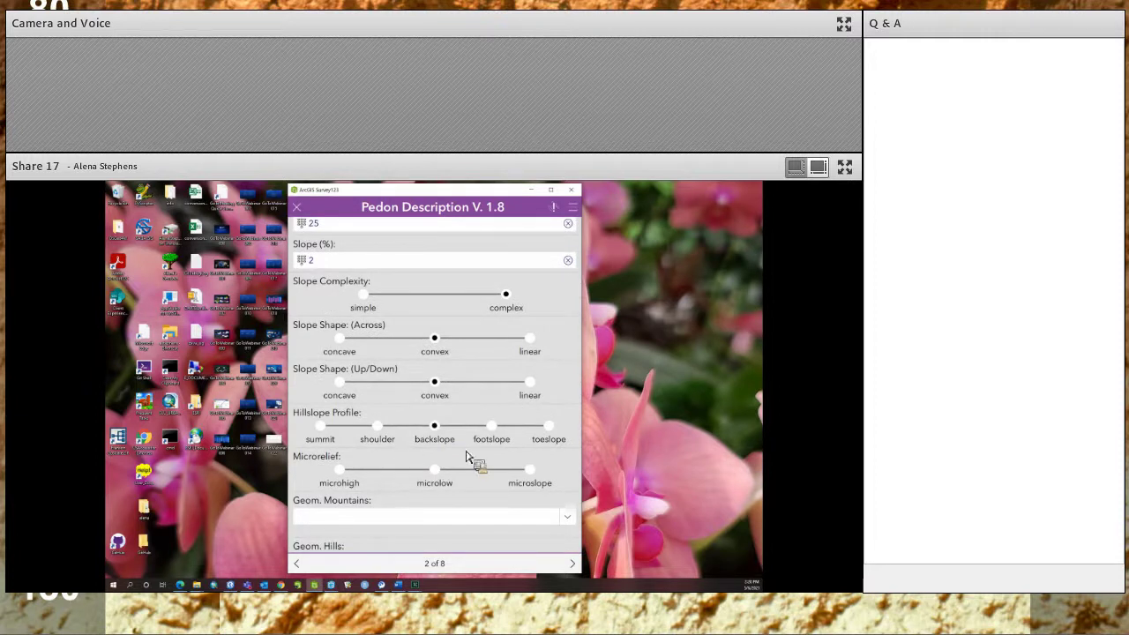
# Step: Set Geom. Mountains to mountainflank, Geom. Hills to interfluve, Geom. Terraces to tread and Geom. Flats to rise
pyautogui.scroll(-2, 494, 450)
pyautogui.click(550, 446)
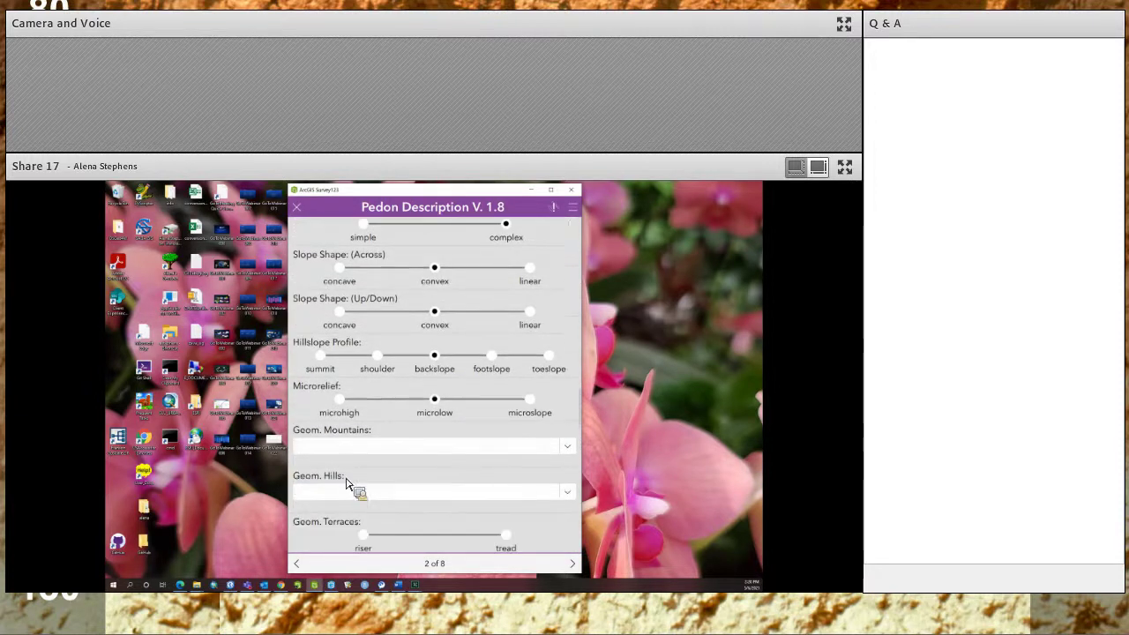
pyautogui.click(563, 484)
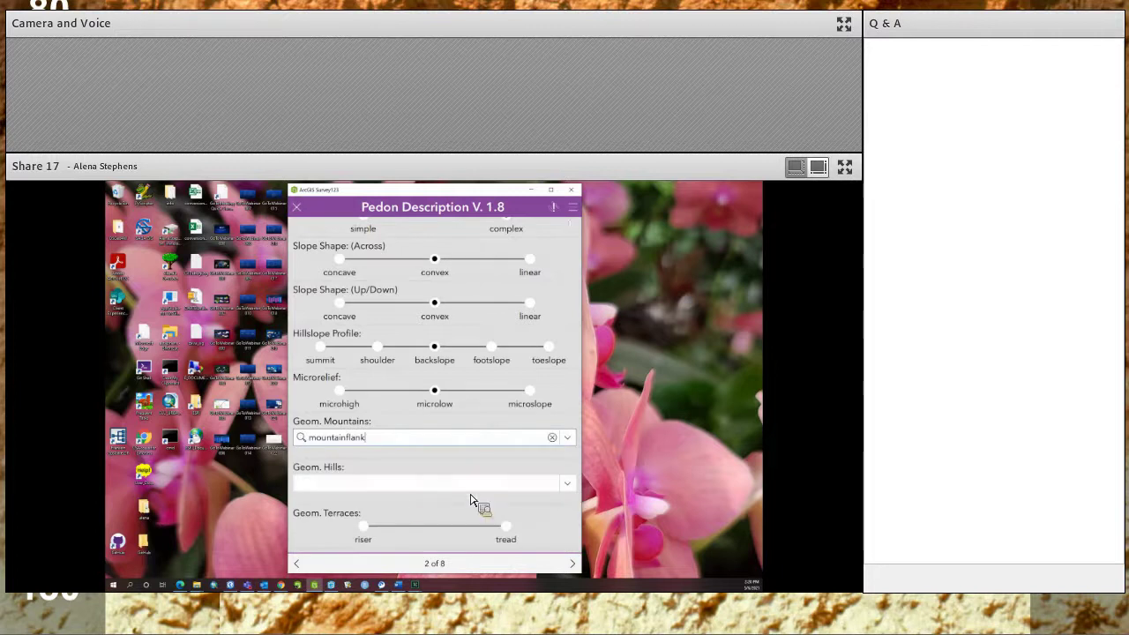
pyautogui.click(381, 502)
pyautogui.click(386, 499)
pyautogui.scroll(-2, 521, 441)
pyautogui.click(440, 474)
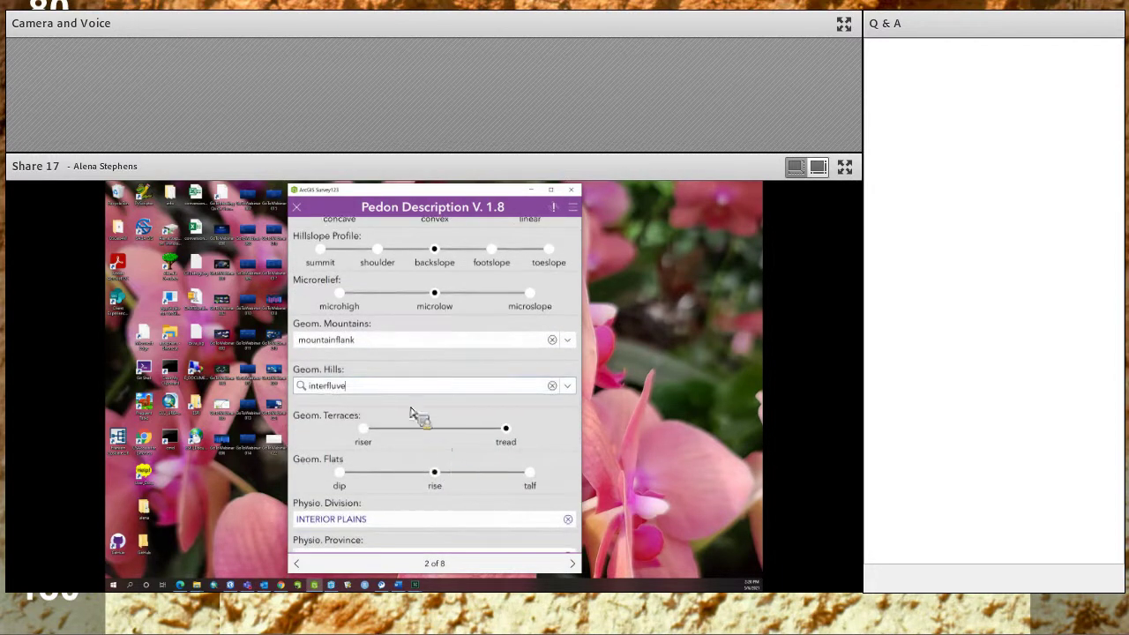
# Step: Review the autopopulated Physio. Division, Province and Section fields and set the Drainage to somewhat excessively
pyautogui.scroll(-2, 416, 415)
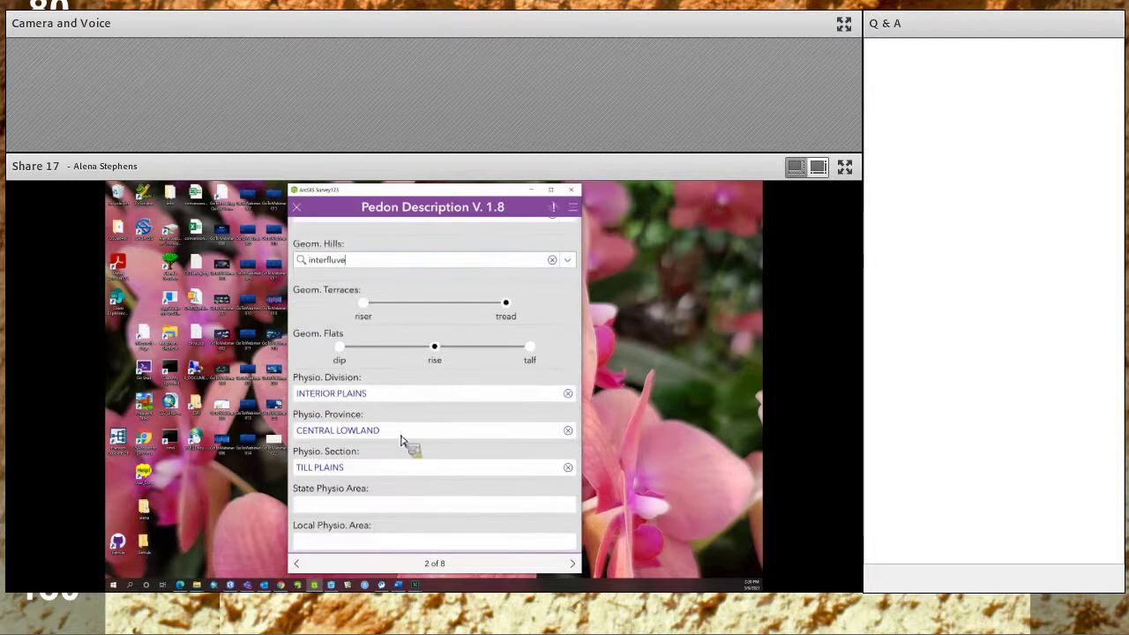
pyautogui.scroll(-2, 547, 423)
pyautogui.scroll(-3, 567, 380)
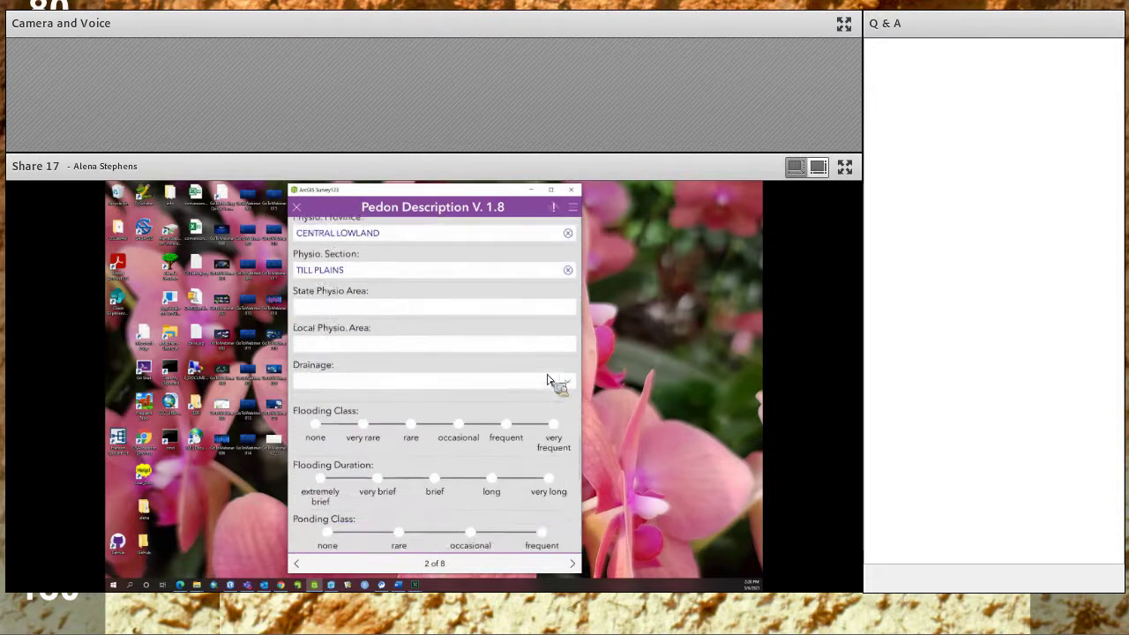
pyautogui.click(334, 363)
pyautogui.click(375, 394)
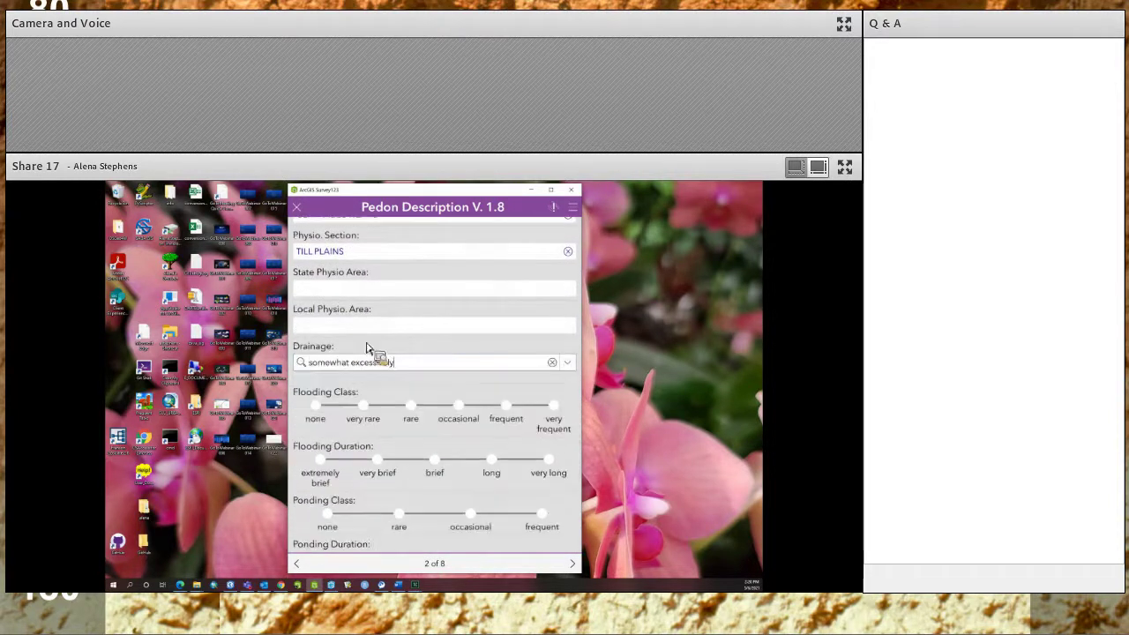
# Step: Set flooding to class very rare with very brief duration, and ponding to class rare with brief duration
pyautogui.click(372, 411)
pyautogui.click(389, 464)
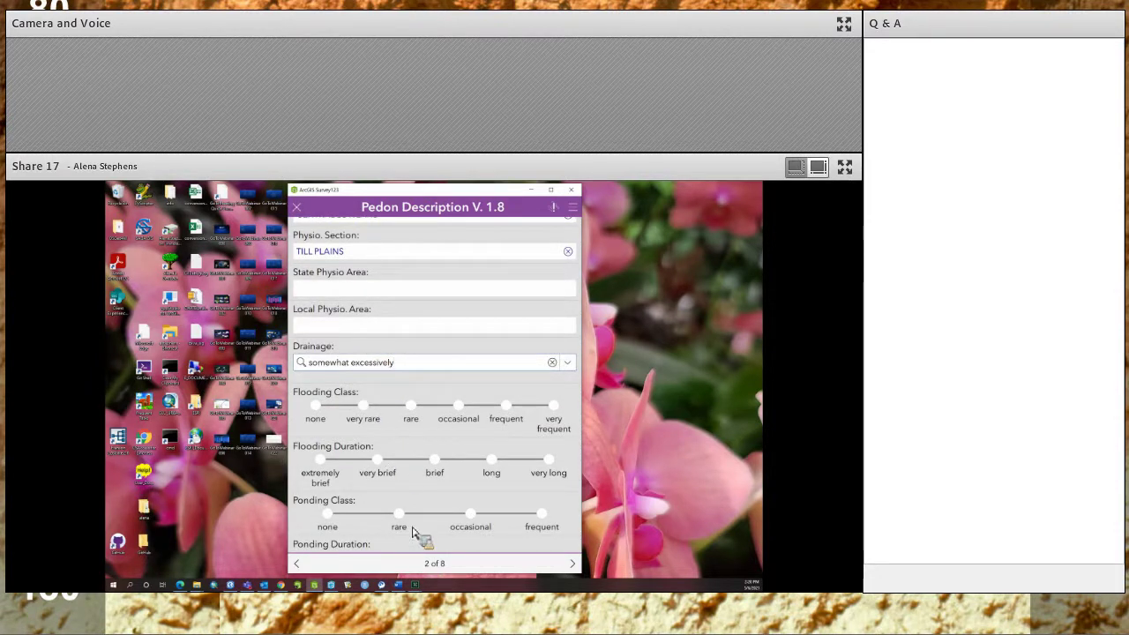
pyautogui.scroll(-2, 411, 391)
pyautogui.click(399, 350)
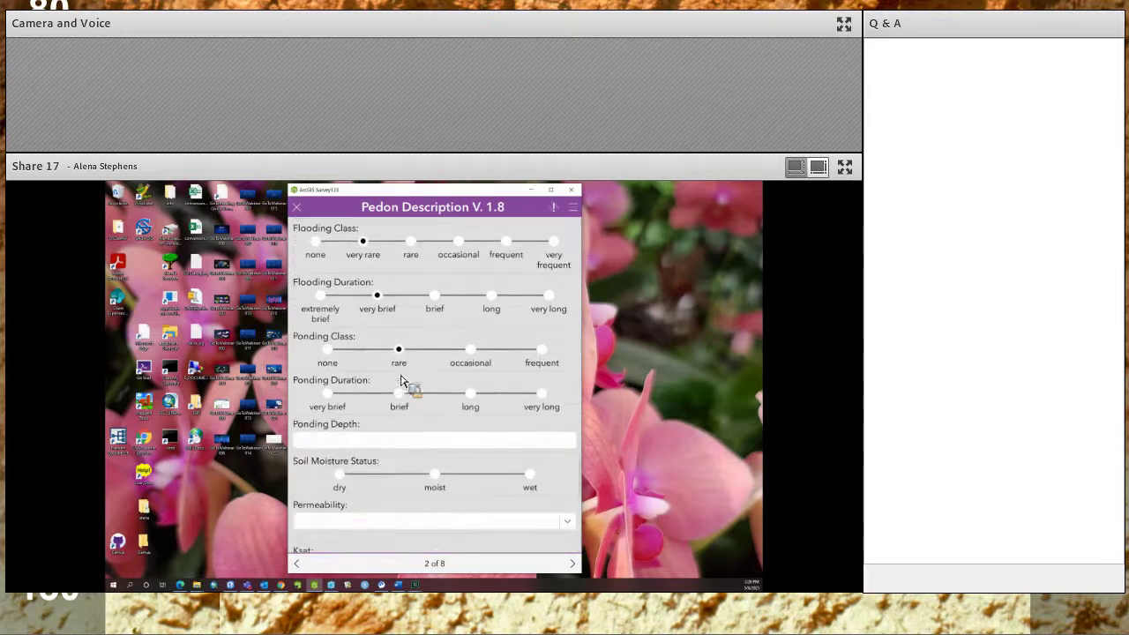
pyautogui.click(399, 393)
# Step: Set the Soil Moisture Status to moist and the Permeability to very slow
pyautogui.scroll(-1, 403, 383)
pyautogui.click(480, 457)
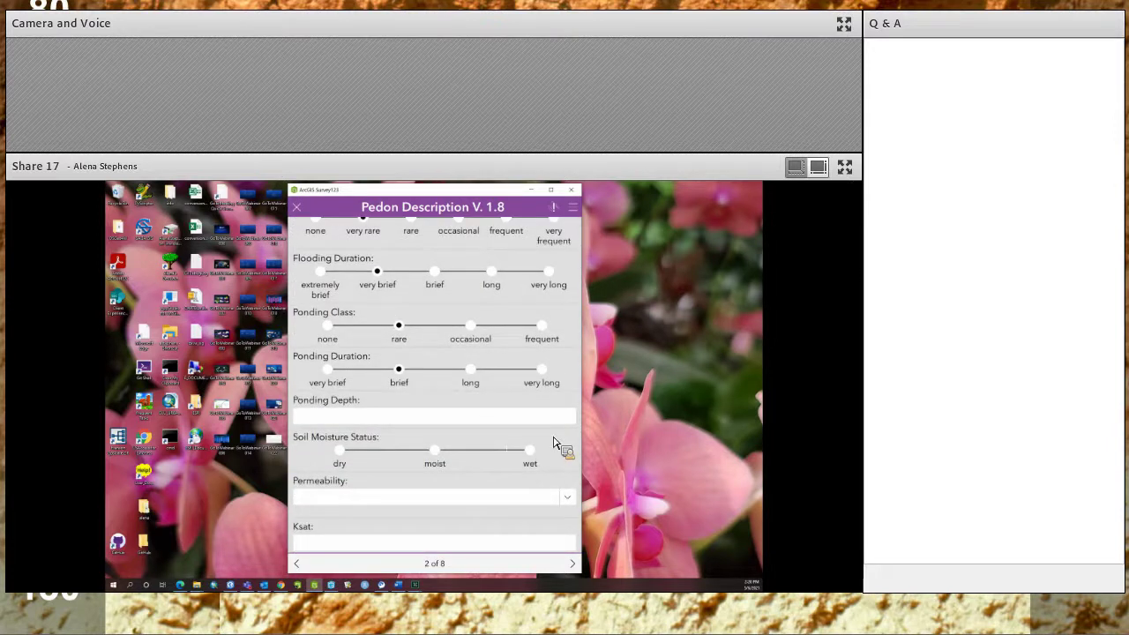
pyautogui.scroll(-1, 565, 386)
pyautogui.scroll(-1, 538, 388)
pyautogui.click(338, 410)
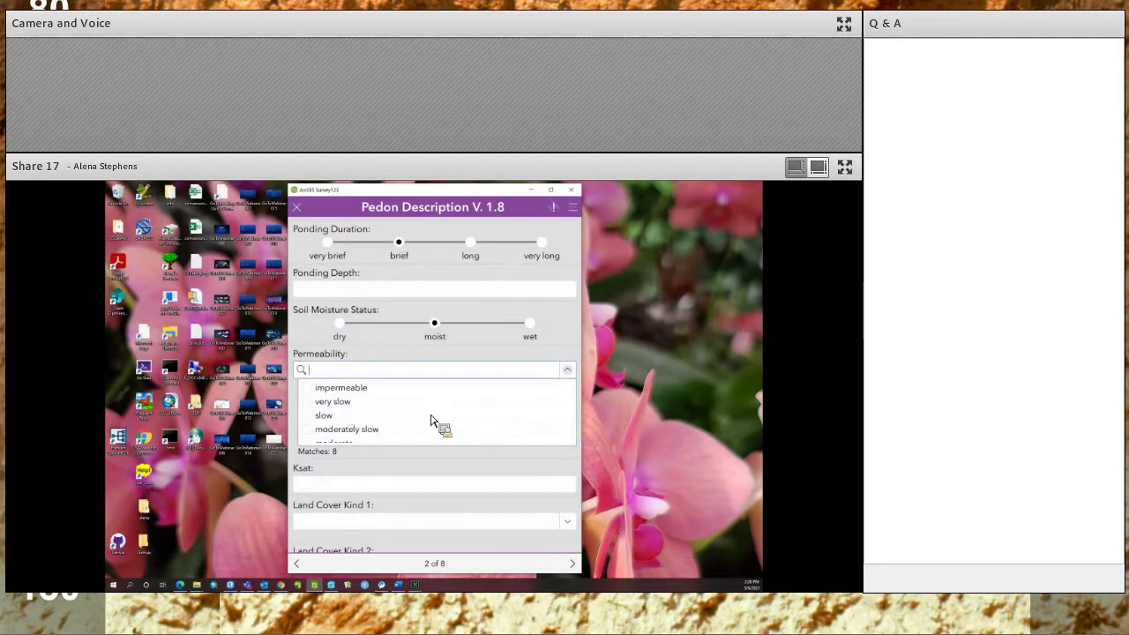
pyautogui.click(437, 404)
# Step: Set Land Cover Kind 1 to barren land and Land Cover Kind 2 to row crop
pyautogui.click(403, 452)
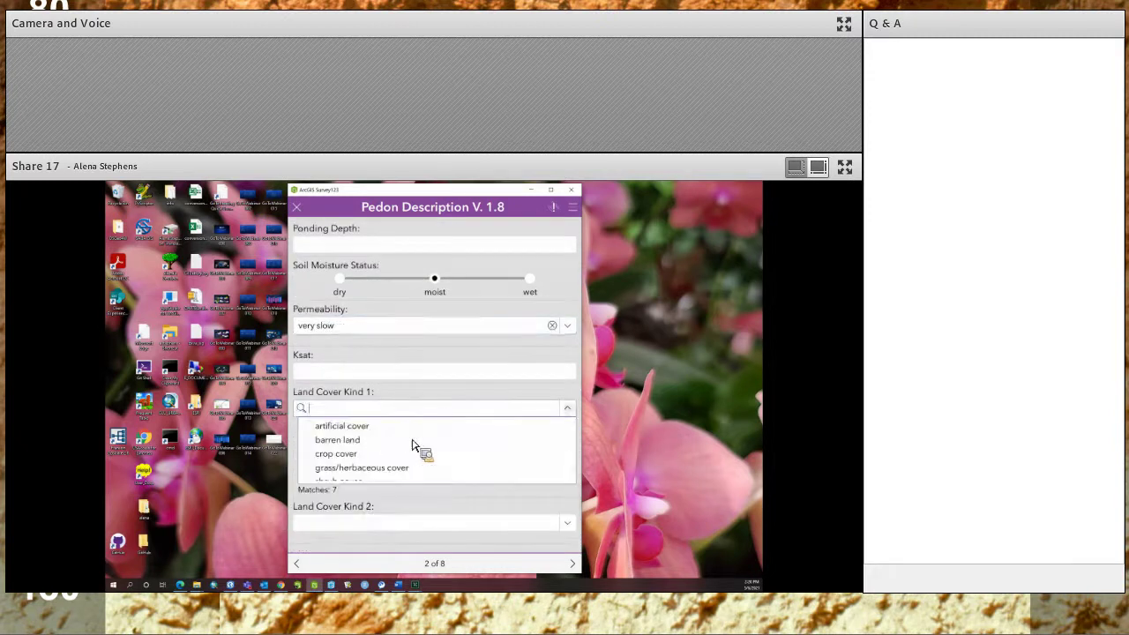
pyautogui.click(415, 443)
pyautogui.click(388, 455)
pyautogui.click(344, 467)
pyautogui.scroll(-1, 375, 421)
# Step: Expand the Parent Material group and set the first entry's Kind to bauxite
pyautogui.click(357, 410)
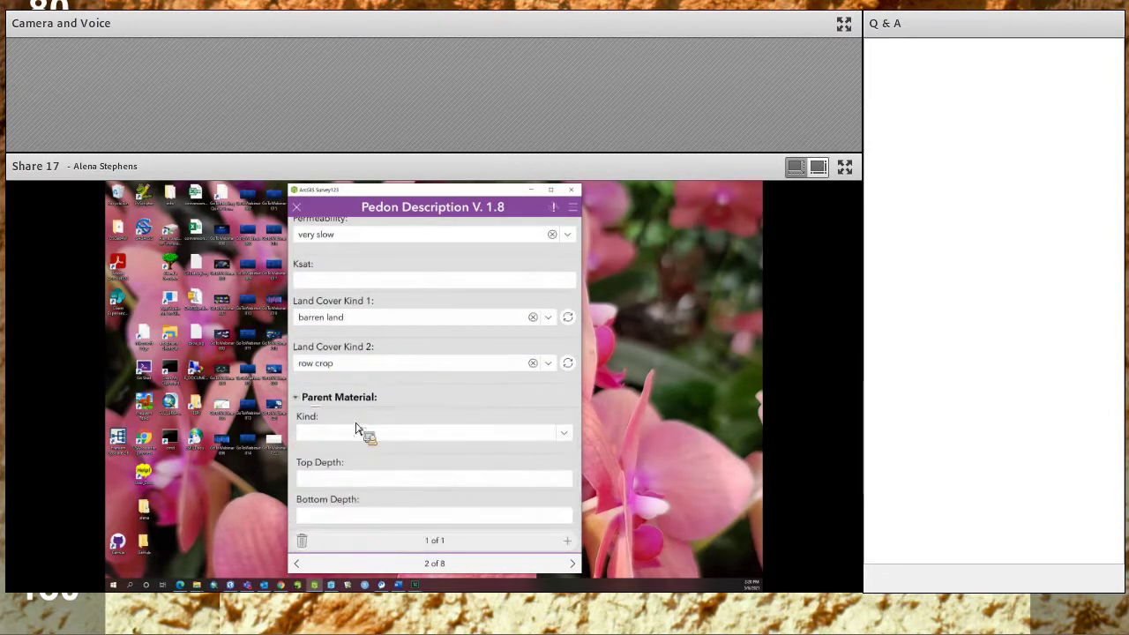
pyautogui.scroll(-1, 305, 329)
pyautogui.click(311, 325)
pyautogui.click(316, 328)
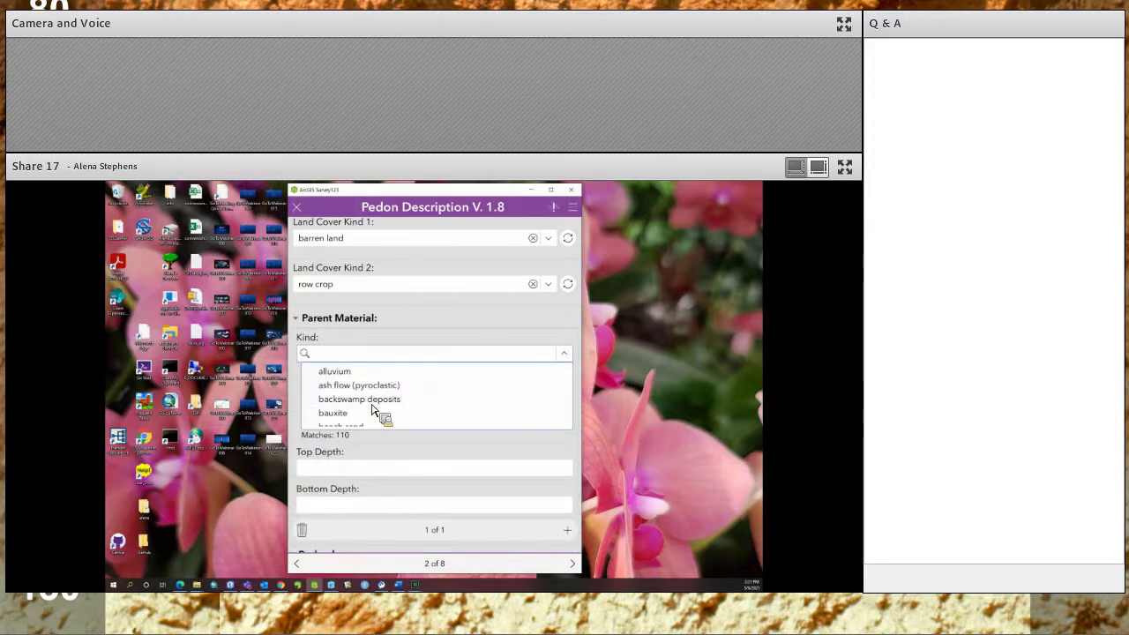
pyautogui.click(374, 411)
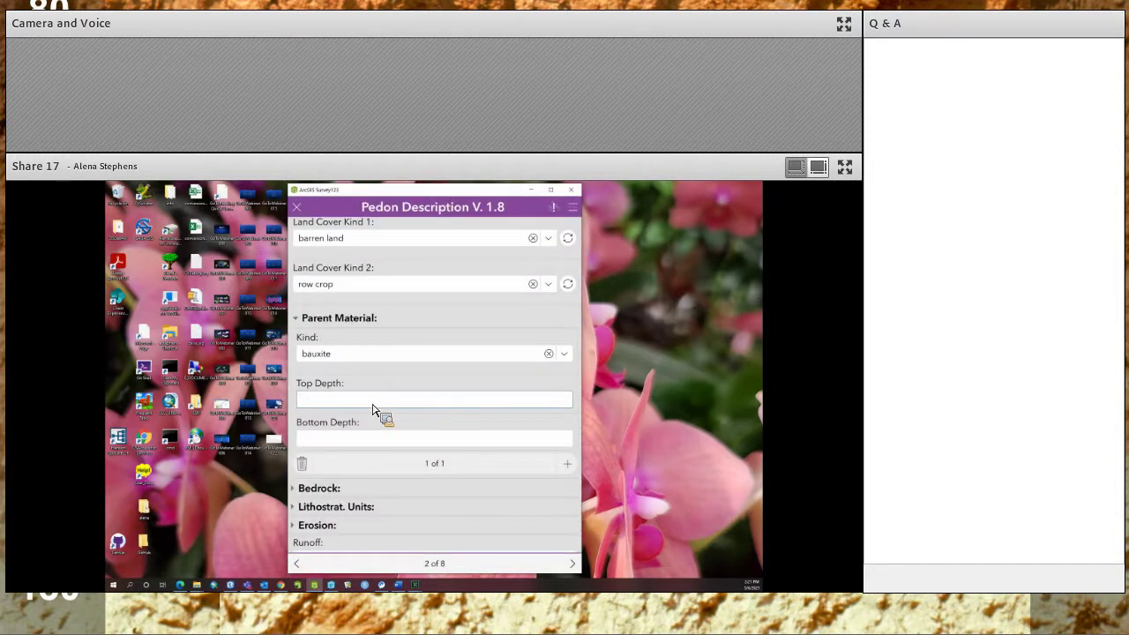
# Step: Set the bauxite parent material's Top Depth to 0 and Bottom Depth to 2, and add a second parent material entry
pyautogui.write('0')
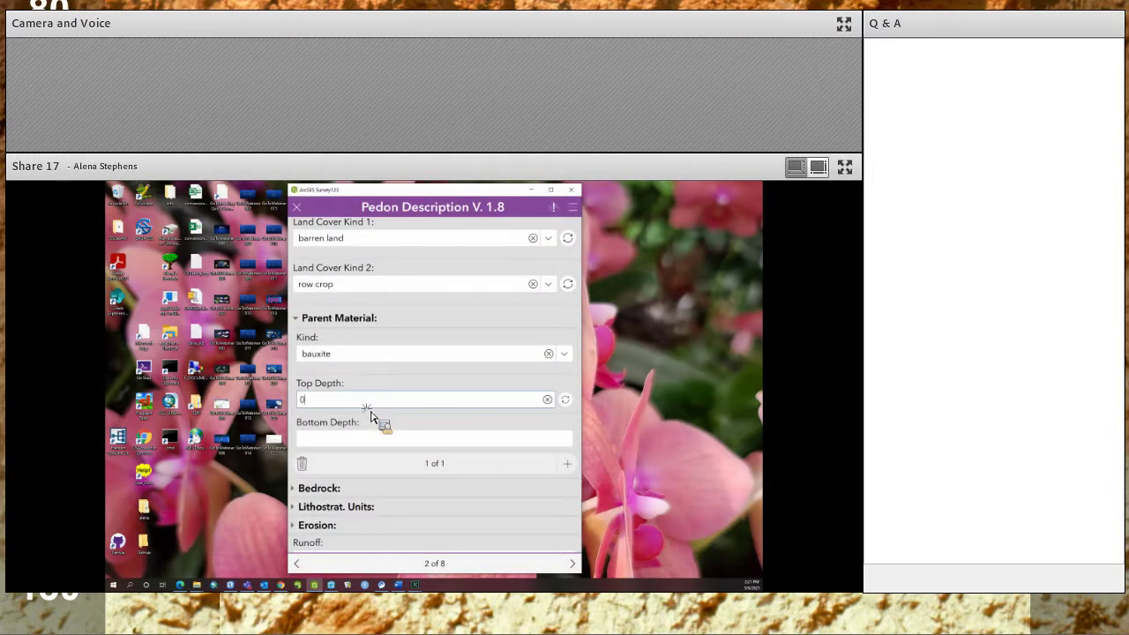
pyautogui.click(360, 442)
pyautogui.write('2')
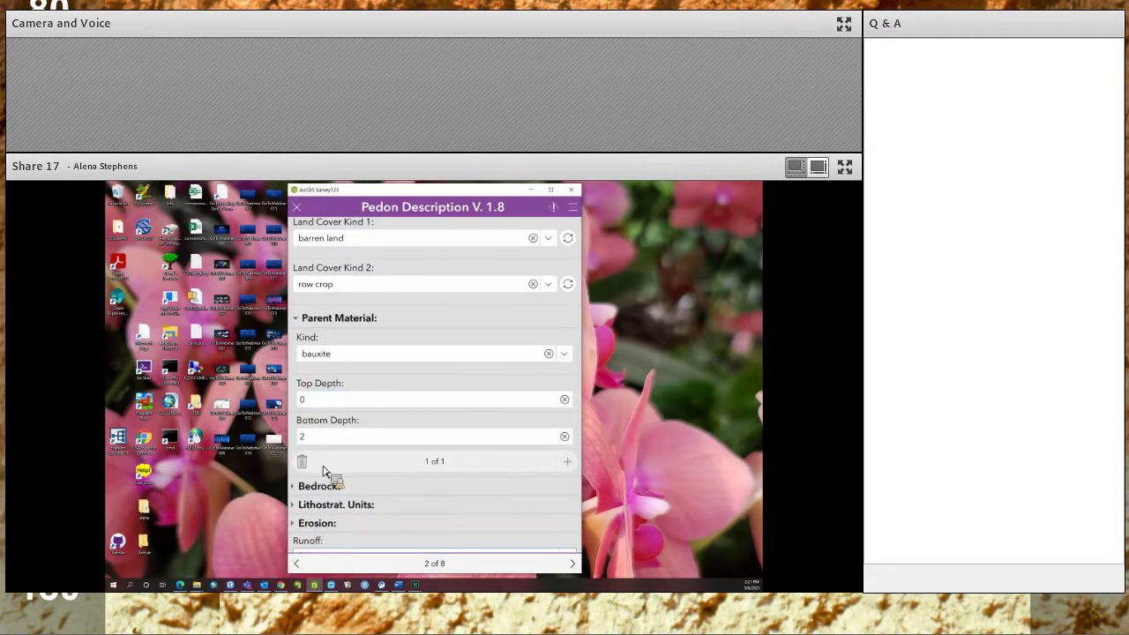
pyautogui.click(567, 462)
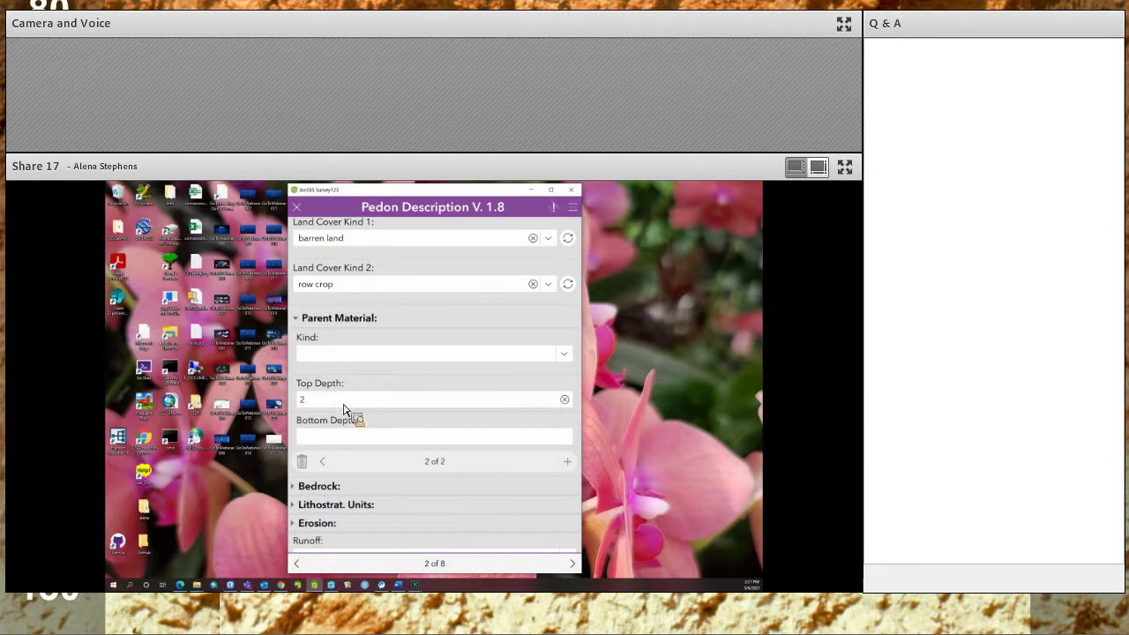
# Step: Set the second parent material's Bottom Depth to 3, and add a third entry with Bottom Depth 5 and Kind alluvium
pyautogui.click(333, 439)
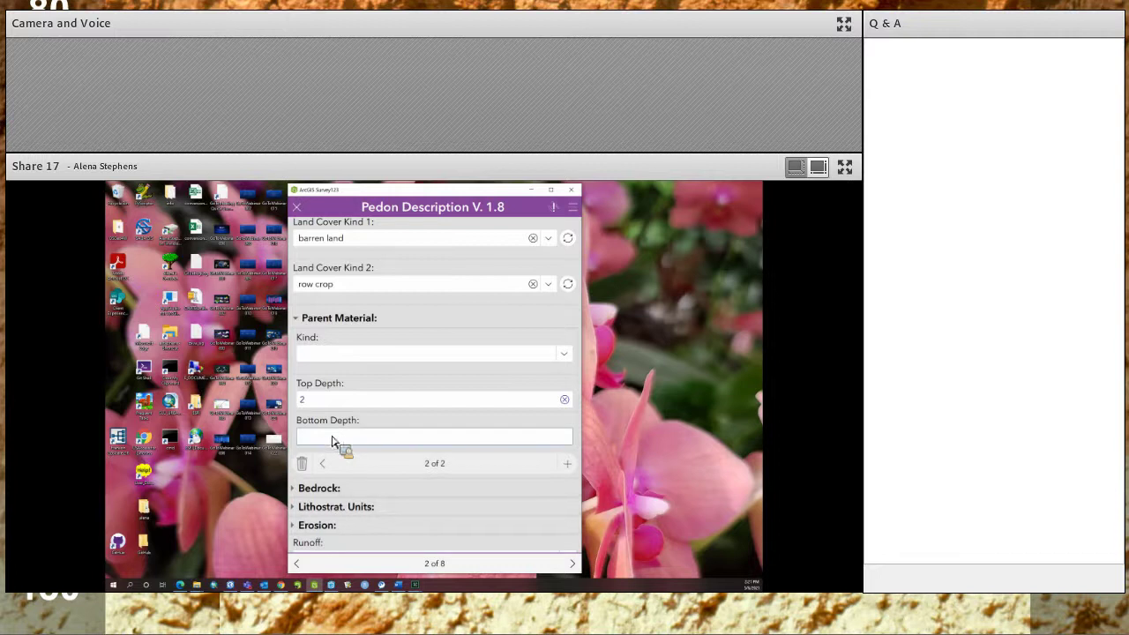
pyautogui.write('3')
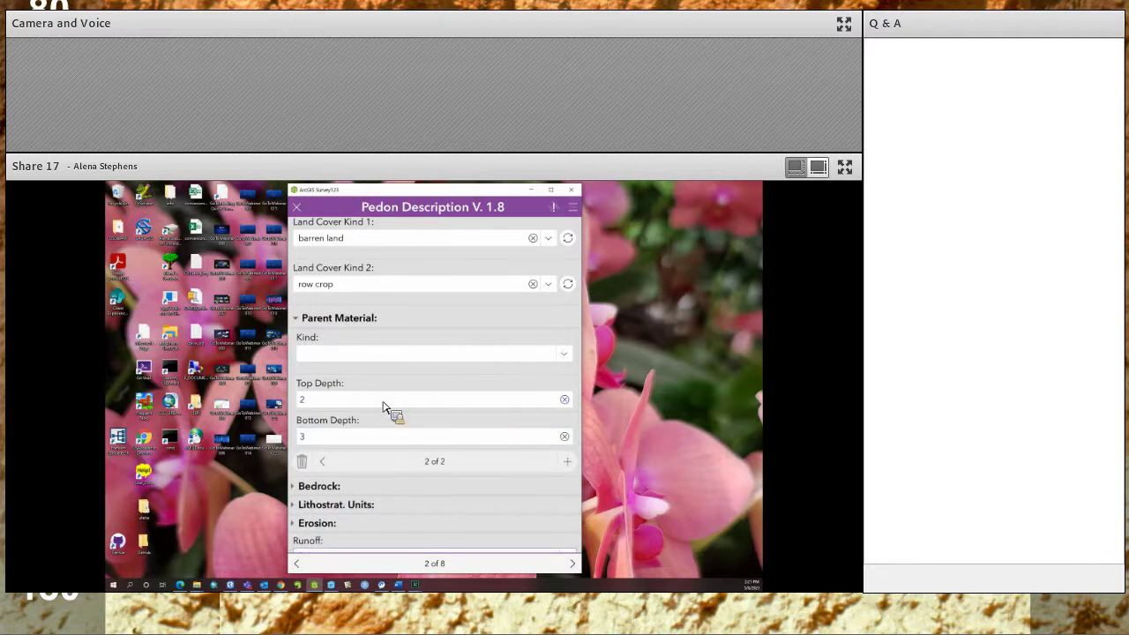
pyautogui.click(345, 438)
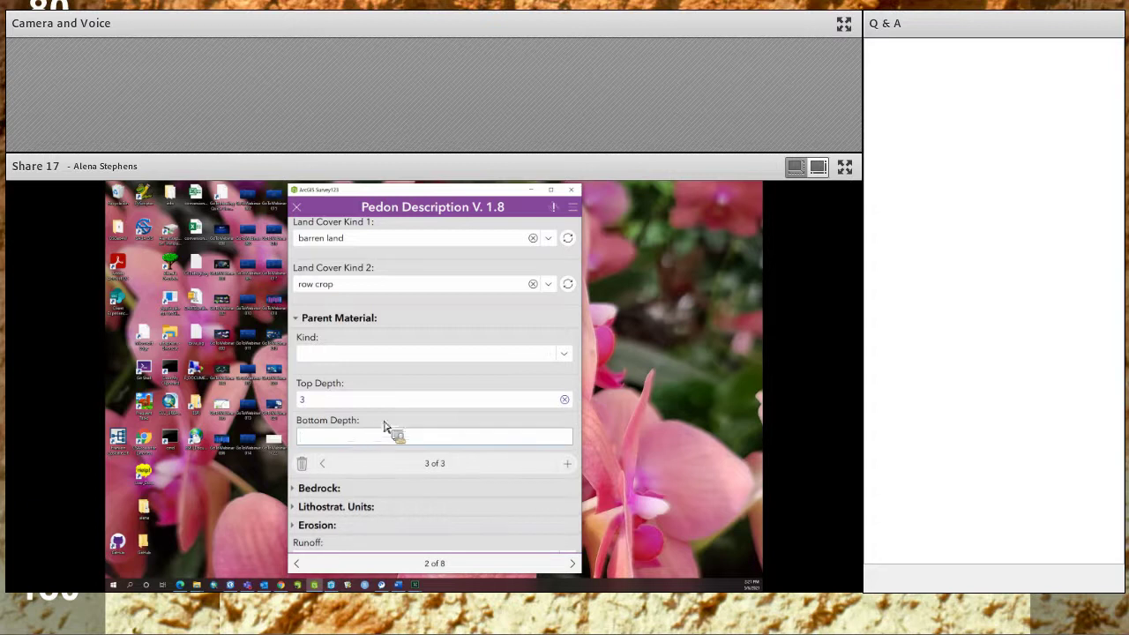
pyautogui.write('5')
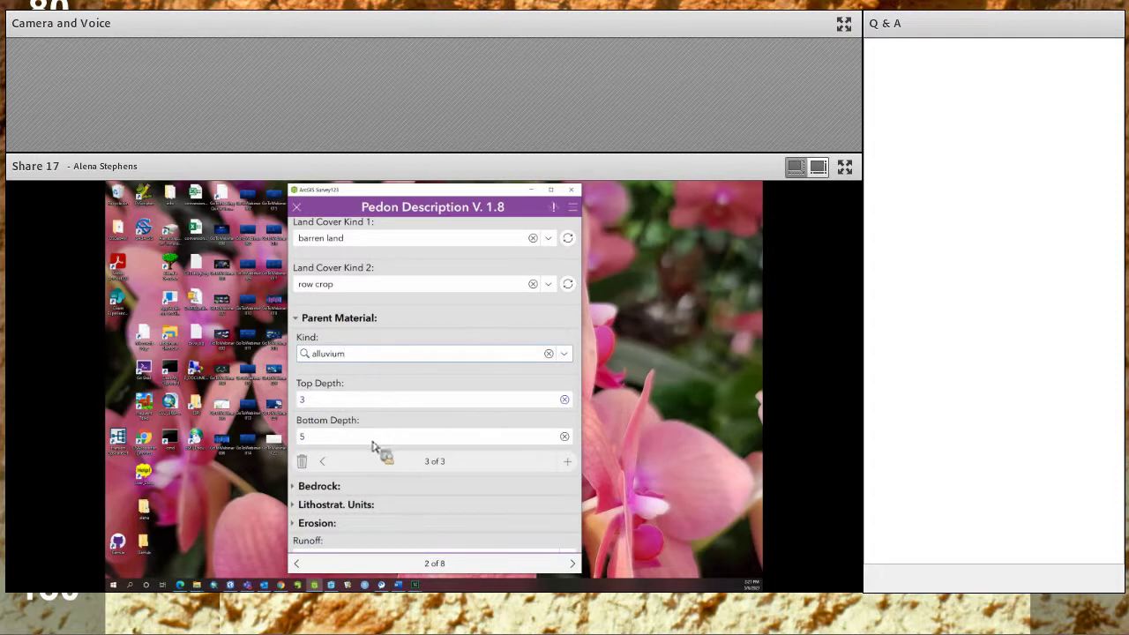
# Step: Expand the Bedrock group and set Bedrock Kind to amphibolite and Fract to 45 to <100
pyautogui.scroll(-1, 371, 446)
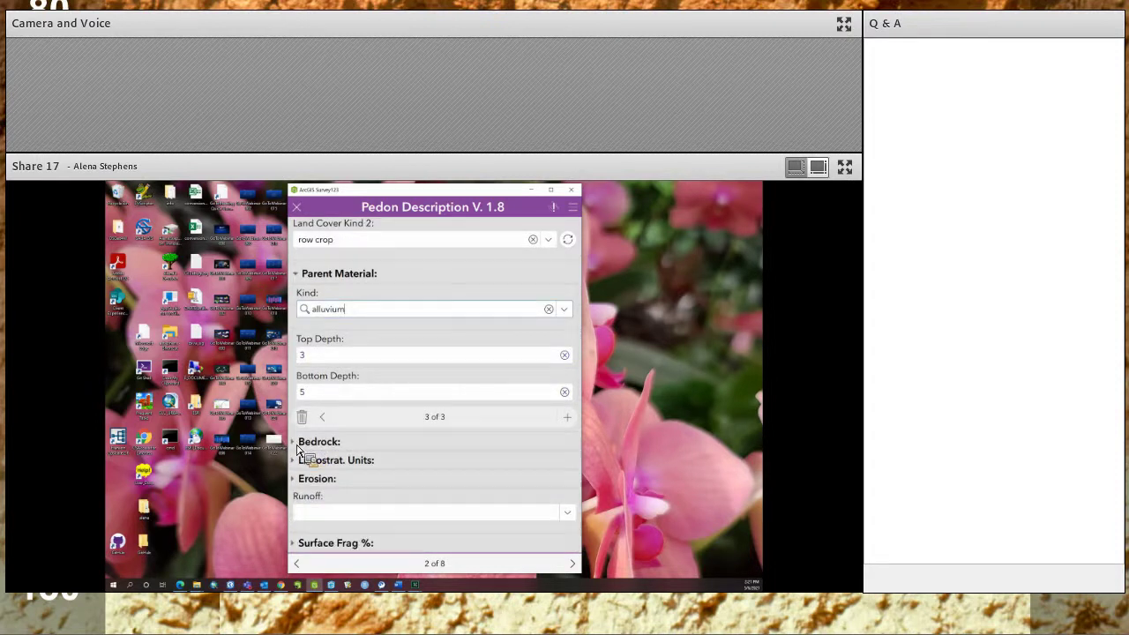
pyautogui.click(297, 445)
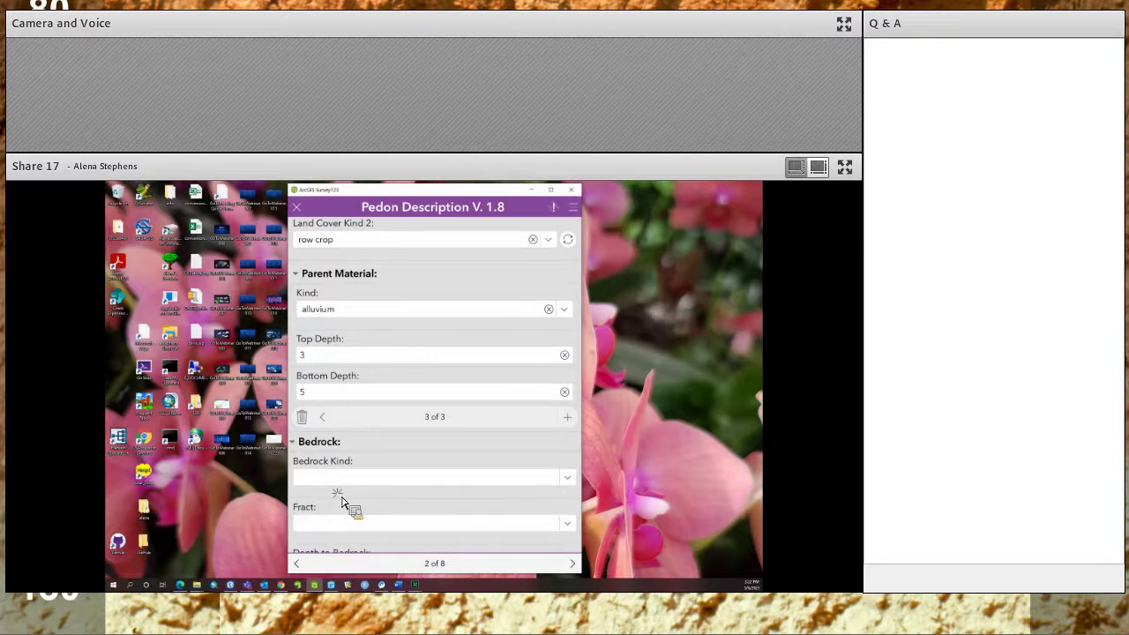
pyautogui.click(420, 481)
pyautogui.press('Down')
pyautogui.press('Down')
pyautogui.press('Return')
pyautogui.scroll(-3, 494, 408)
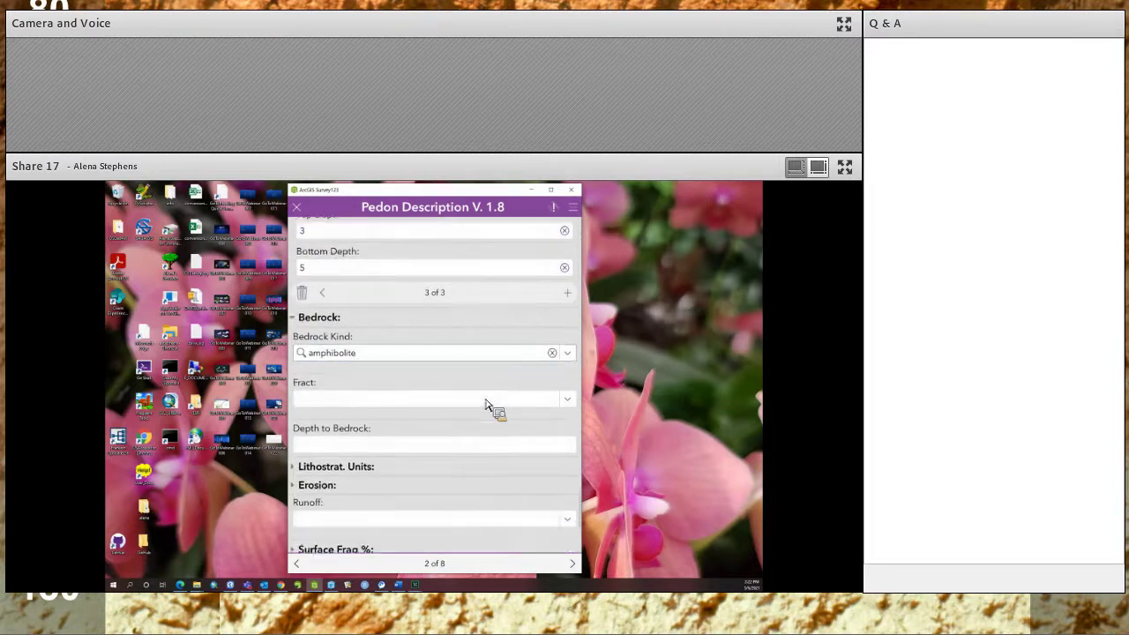
pyautogui.click(412, 416)
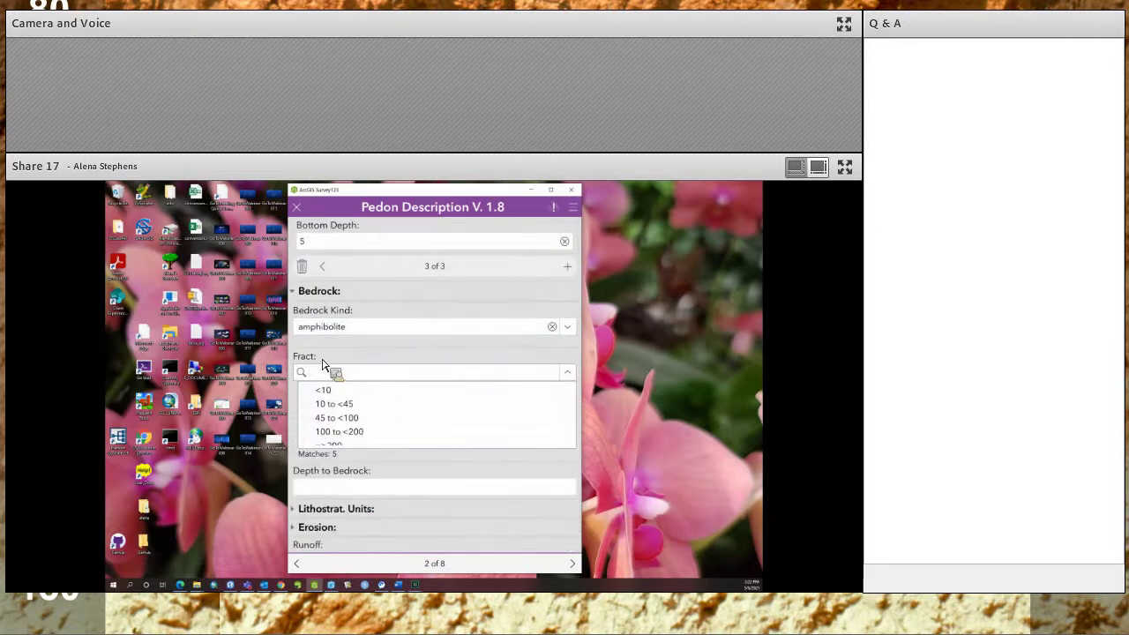
pyautogui.scroll(-2, 303, 323)
# Step: Expand and collapse the Lithostrat. Units and Surface Frag % groups to view their fields
pyautogui.click(306, 316)
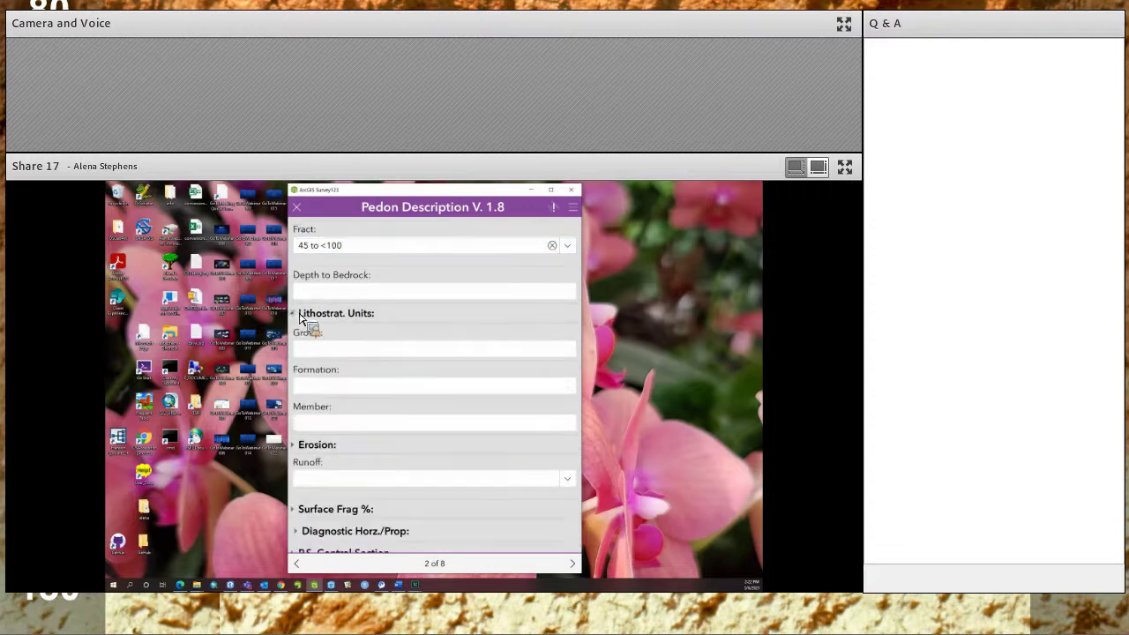
pyautogui.click(305, 314)
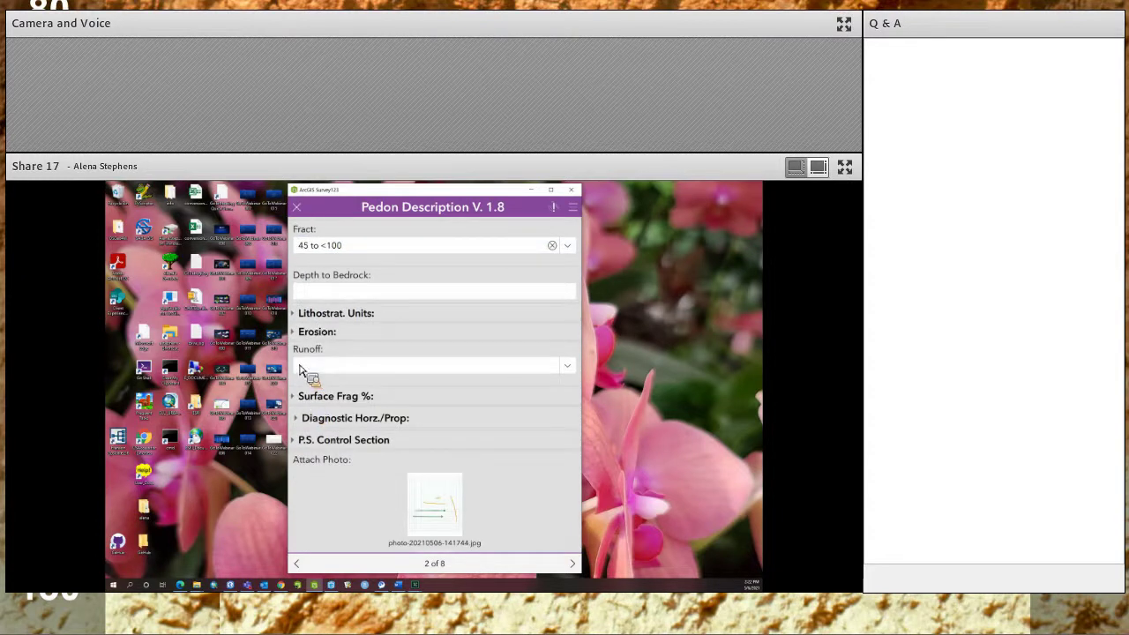
pyautogui.scroll(-1, 318, 375)
pyautogui.click(305, 362)
pyautogui.click(305, 364)
# Step: Expand Diagnostic Horz./Prop and set the first entry to abrupt textural change with Top Depth 0 and Bottom Depth 2
pyautogui.click(300, 388)
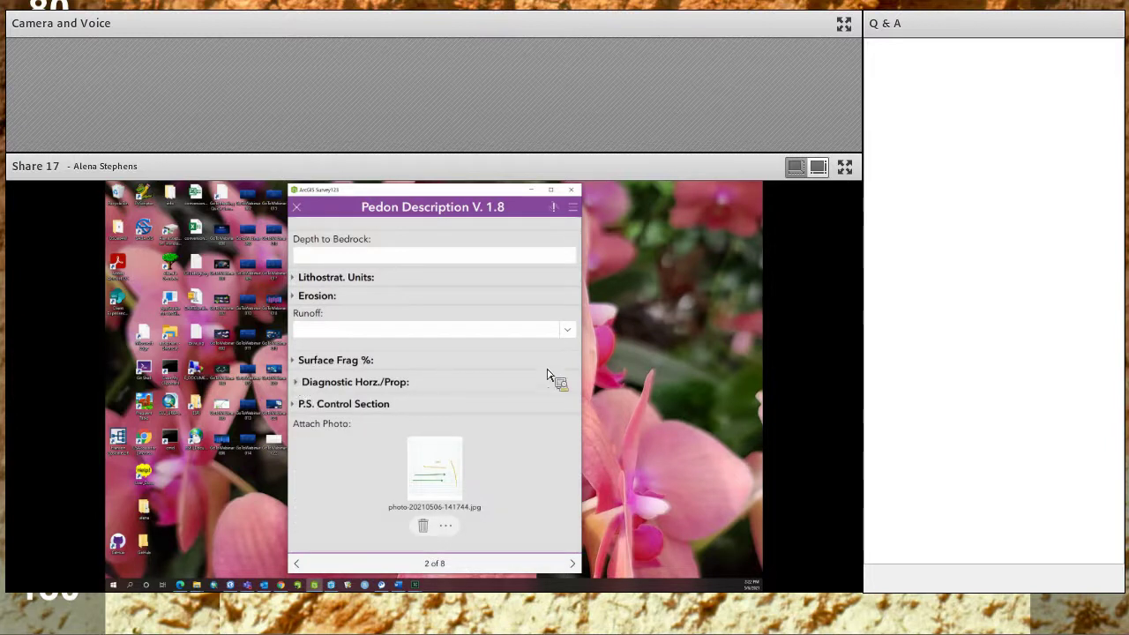
pyautogui.scroll(-2, 529, 388)
pyautogui.click(357, 373)
pyautogui.click(349, 392)
pyautogui.click(435, 418)
pyautogui.write('0')
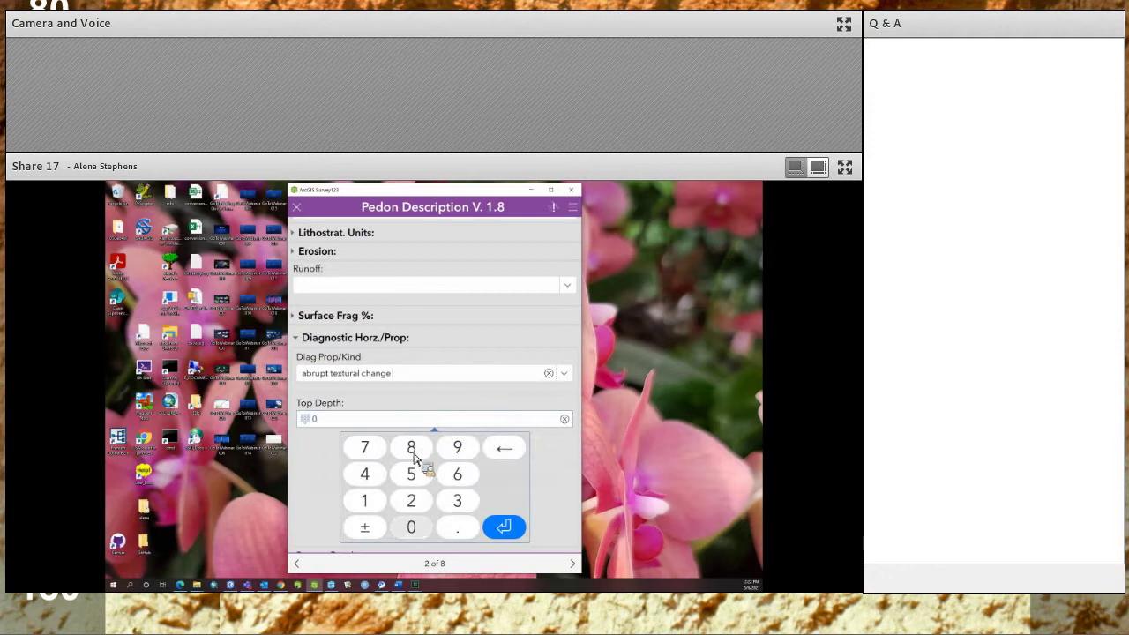
pyautogui.press('Return')
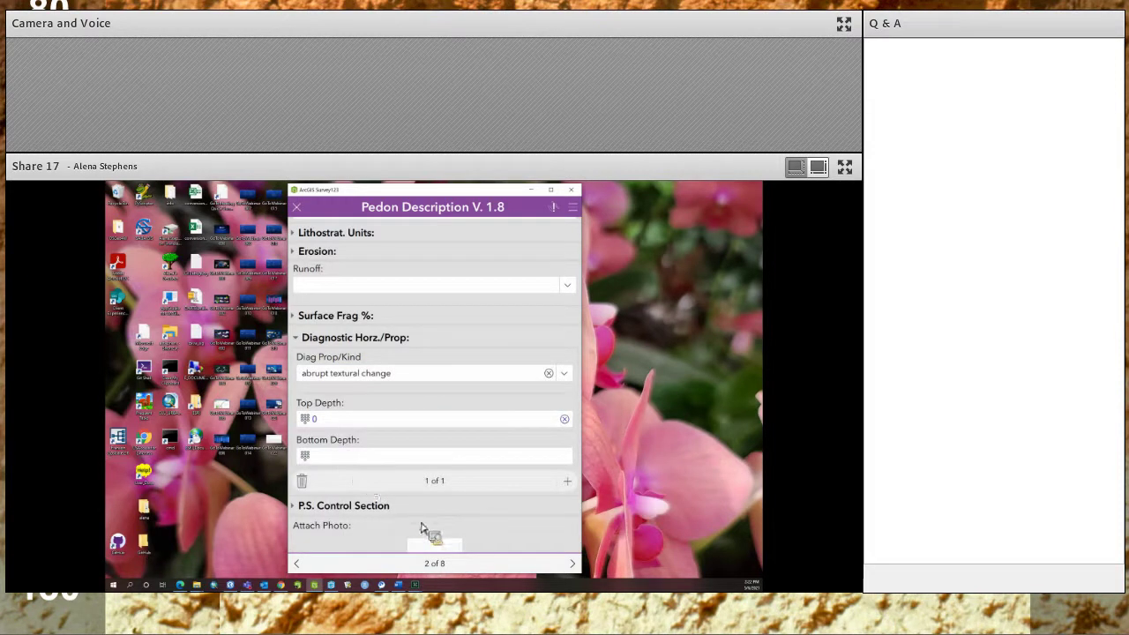
pyautogui.click(435, 455)
pyautogui.write('2')
pyautogui.press('Return')
# Step: Add a second Diagnostic Horz./Prop entry and set its Bottom Depth to 5
pyautogui.click(568, 455)
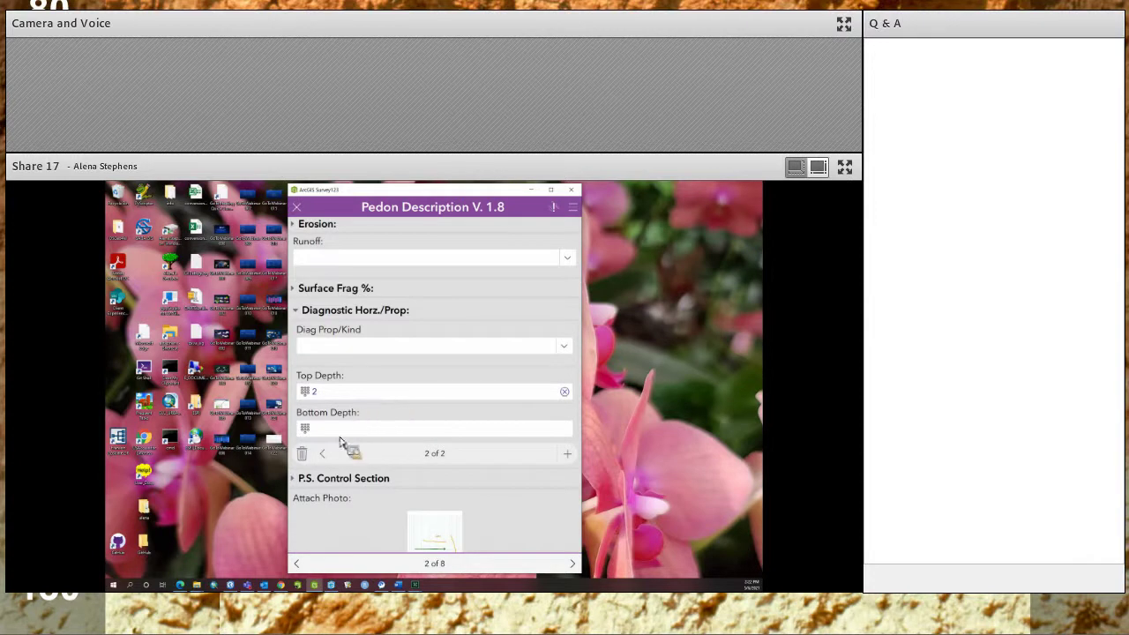
pyautogui.click(428, 431)
pyautogui.write('5')
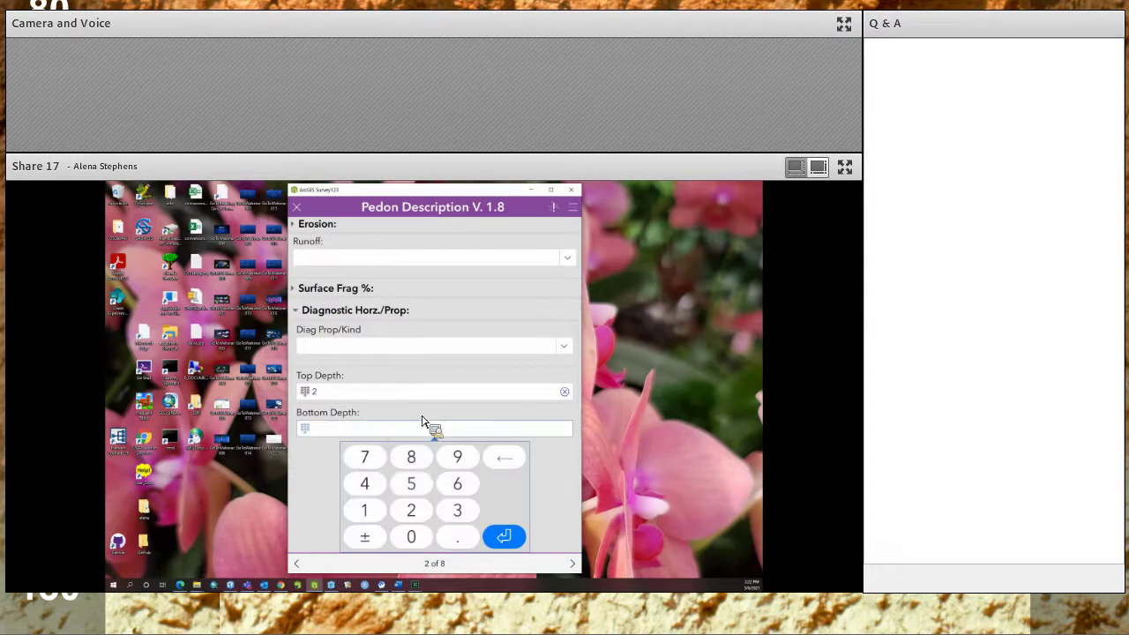
pyautogui.press('Return')
# Step: Go to the Subaqueous page of the survey and set the Water pH Method to pH meter
pyautogui.scroll(-2, 461, 416)
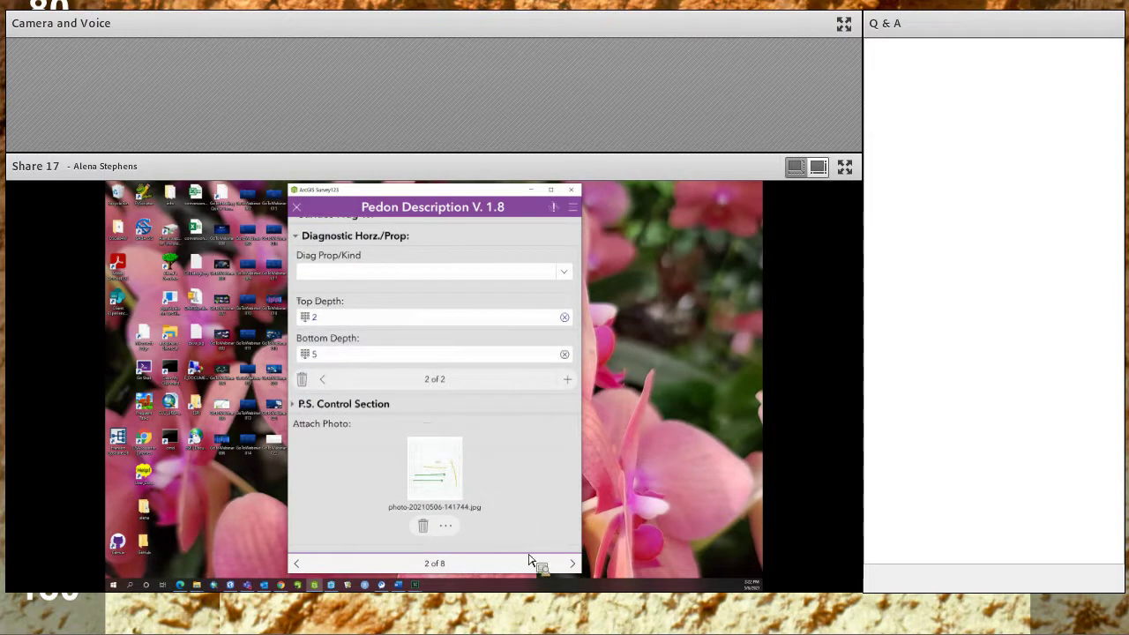
pyautogui.click(572, 564)
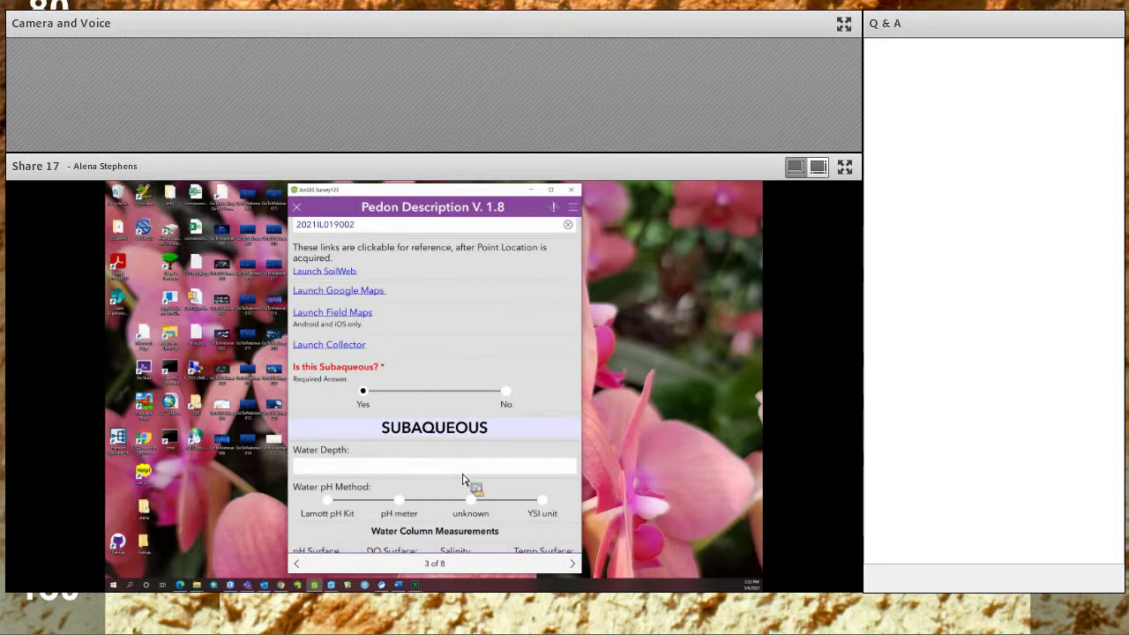
pyautogui.scroll(-2, 462, 472)
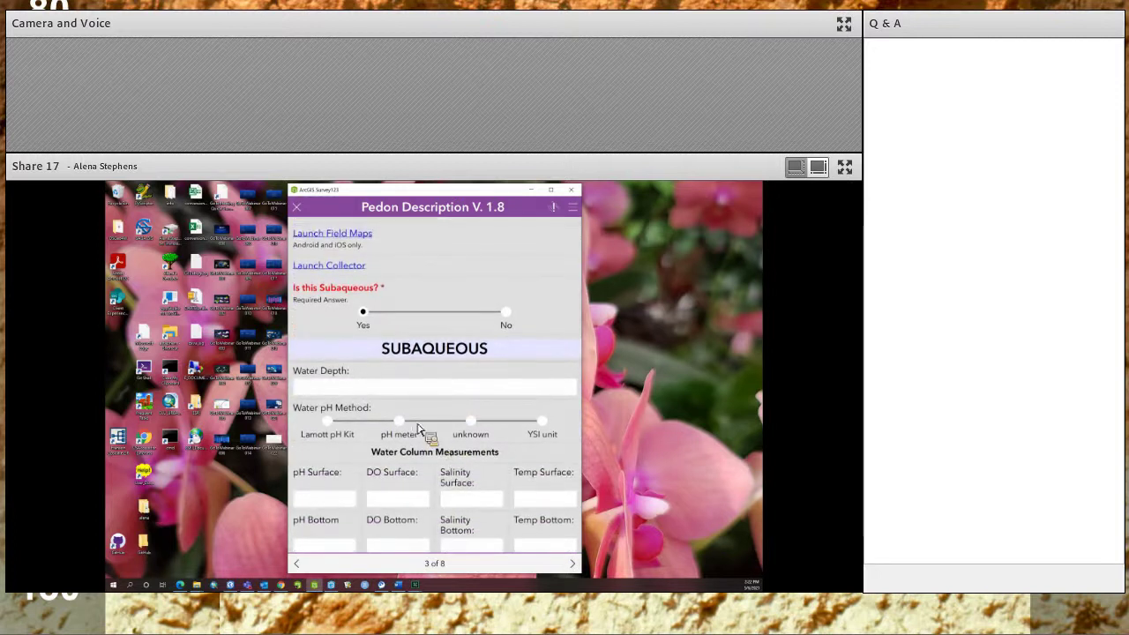
pyautogui.scroll(-3, 418, 429)
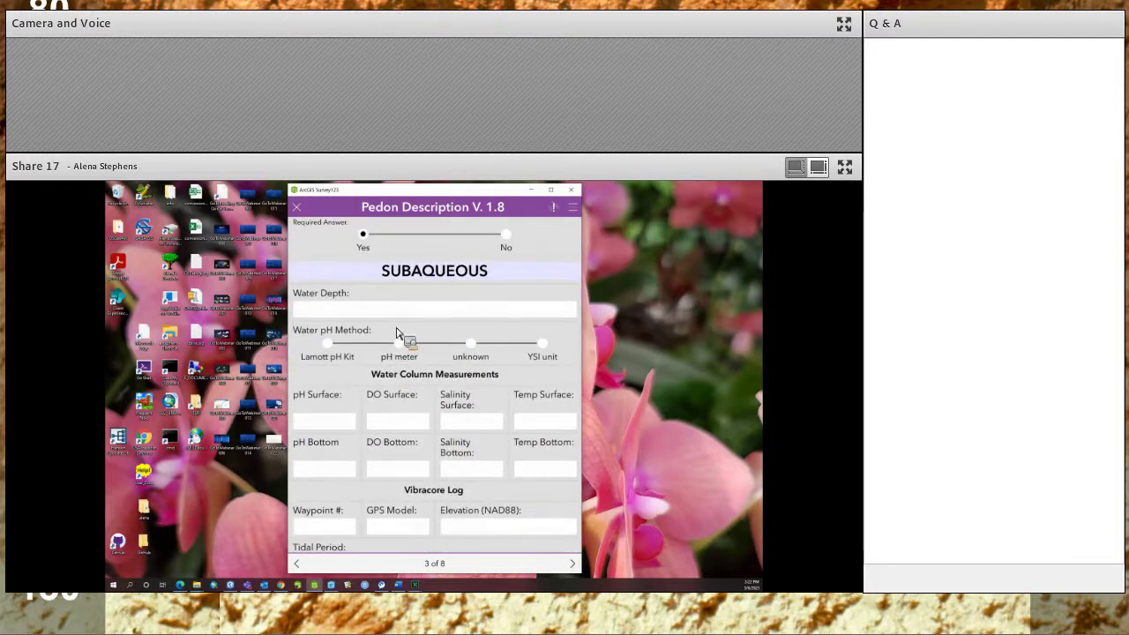
pyautogui.scroll(3, 507, 328)
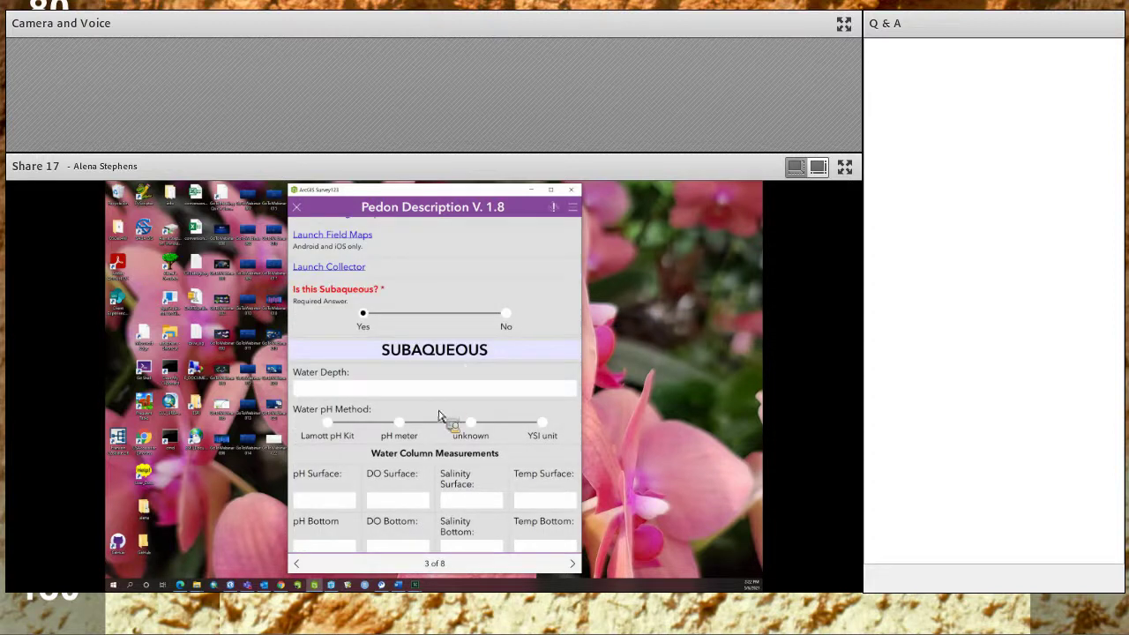
pyautogui.scroll(-3, 441, 417)
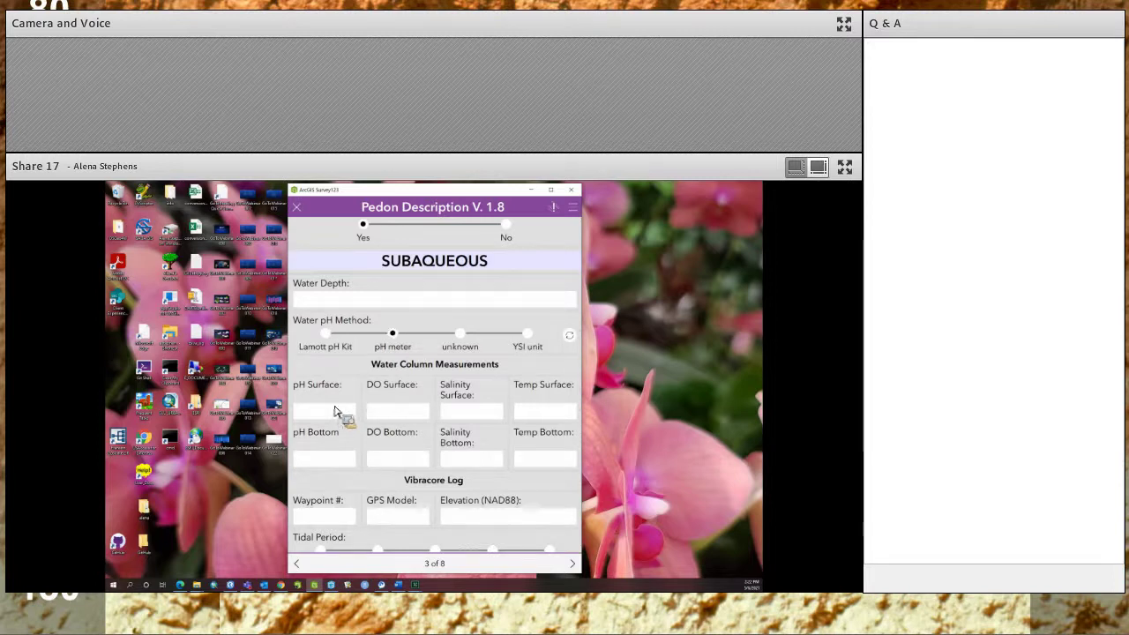
# Step: Set the Tidal Period in the Vibracore Log to high
pyautogui.scroll(-3, 333, 409)
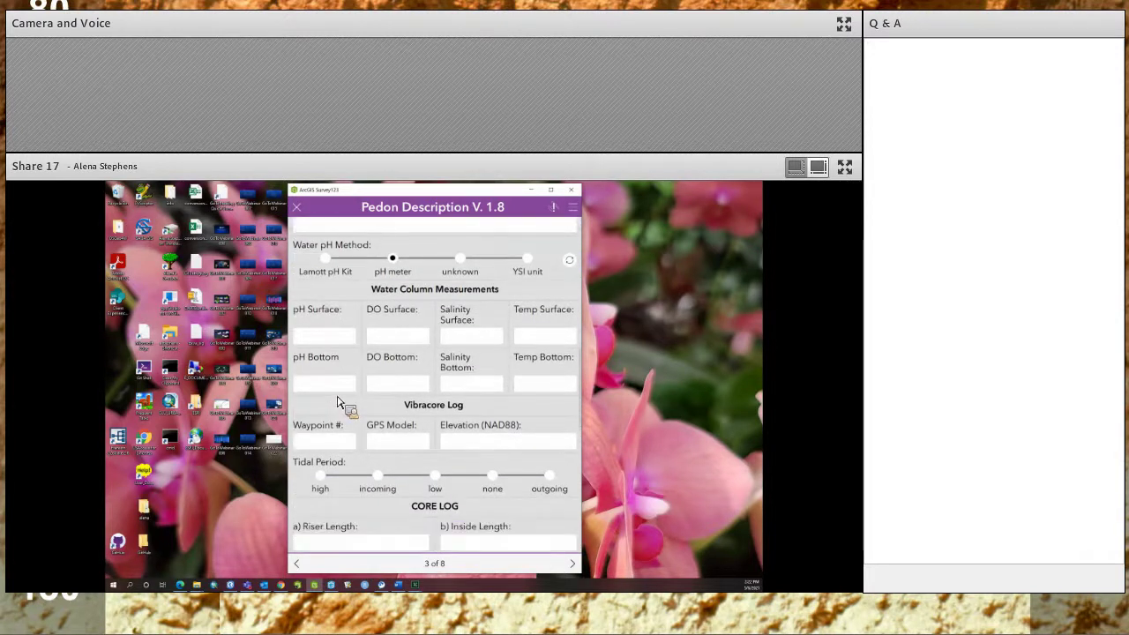
pyautogui.scroll(-3, 338, 404)
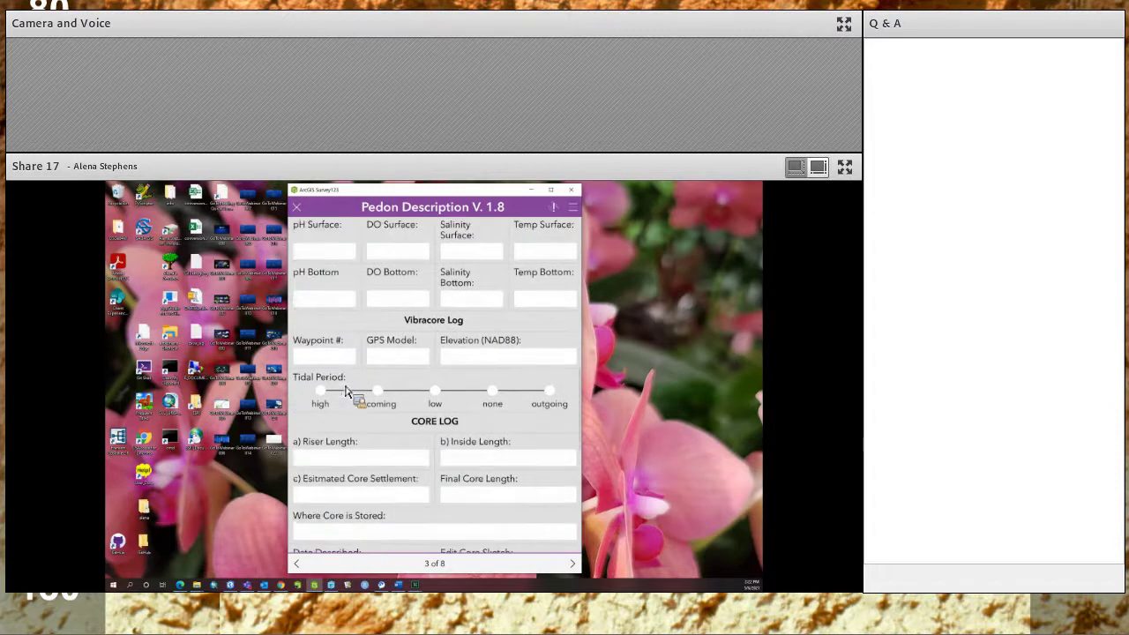
pyautogui.scroll(-2, 352, 406)
pyautogui.scroll(-5, 389, 403)
# Step: Open the Core Sketch for editing and return to the survey page
pyautogui.click(508, 407)
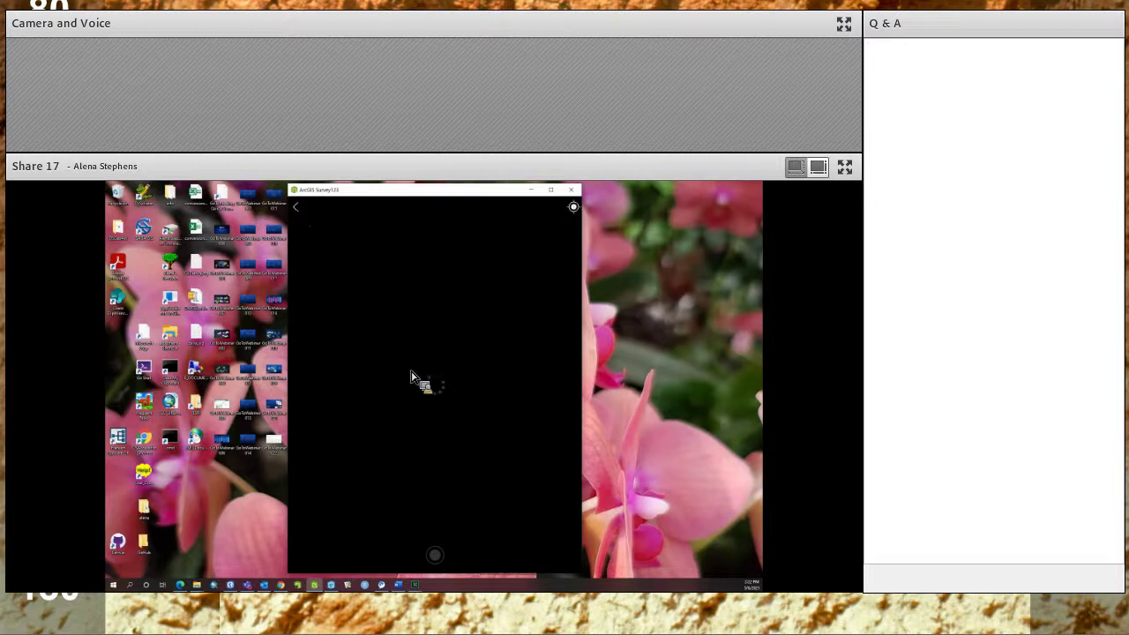
pyautogui.moveTo(379, 365); pyautogui.dragTo(438, 368)
pyautogui.click(299, 208)
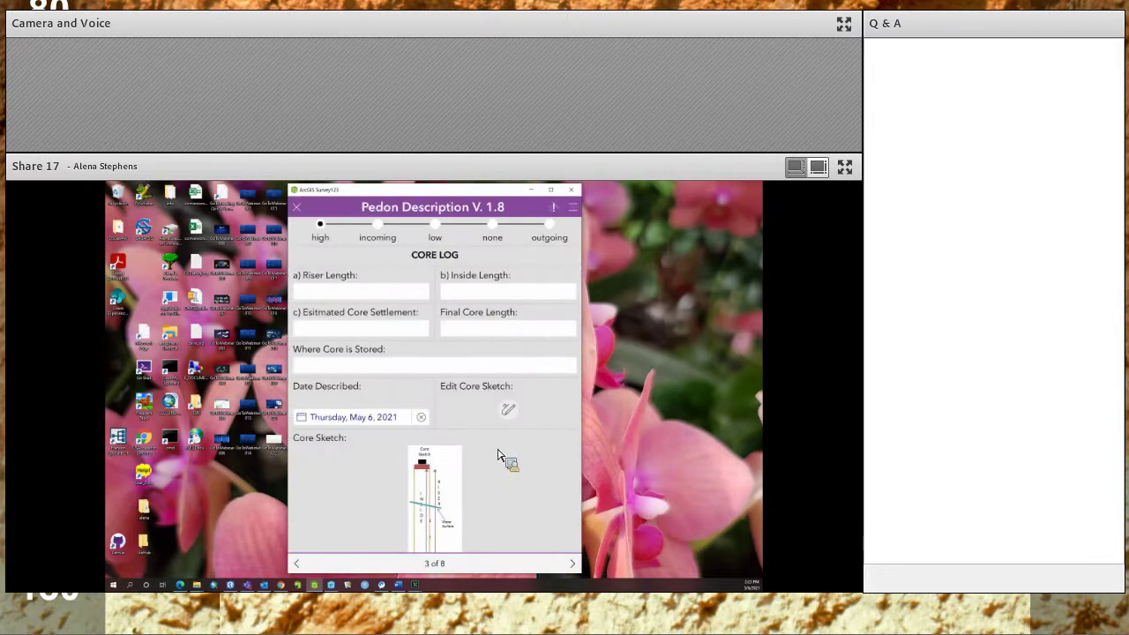
# Step: Go to the Vegetation page, launch the Plants Database website in the browser, and minimize it to return to the survey
pyautogui.scroll(-5, 499, 455)
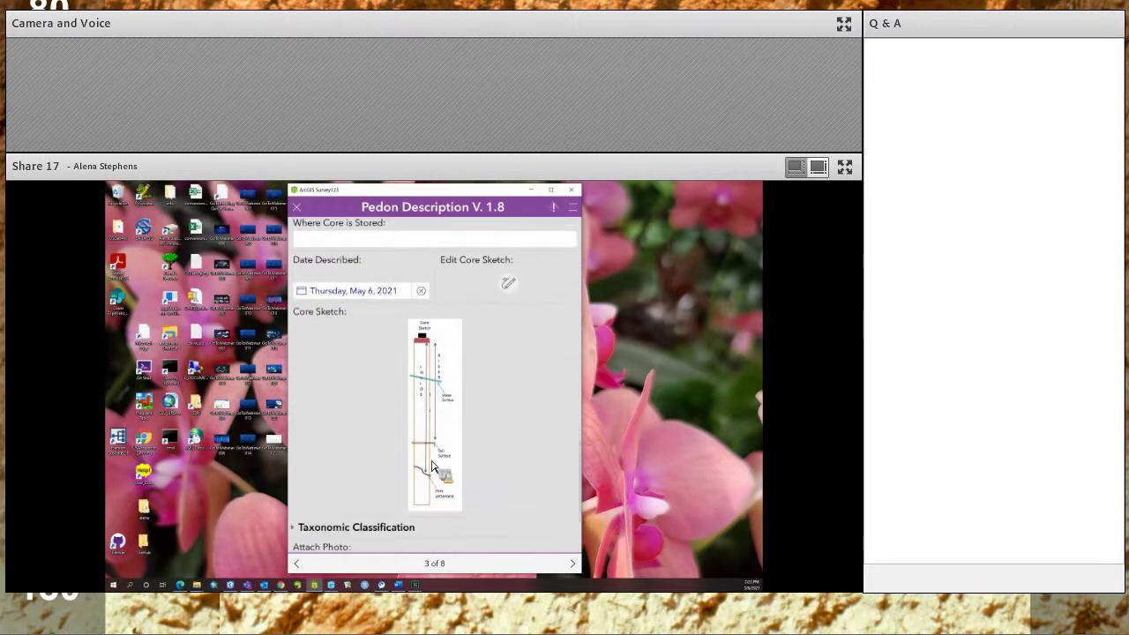
pyautogui.scroll(-5, 432, 465)
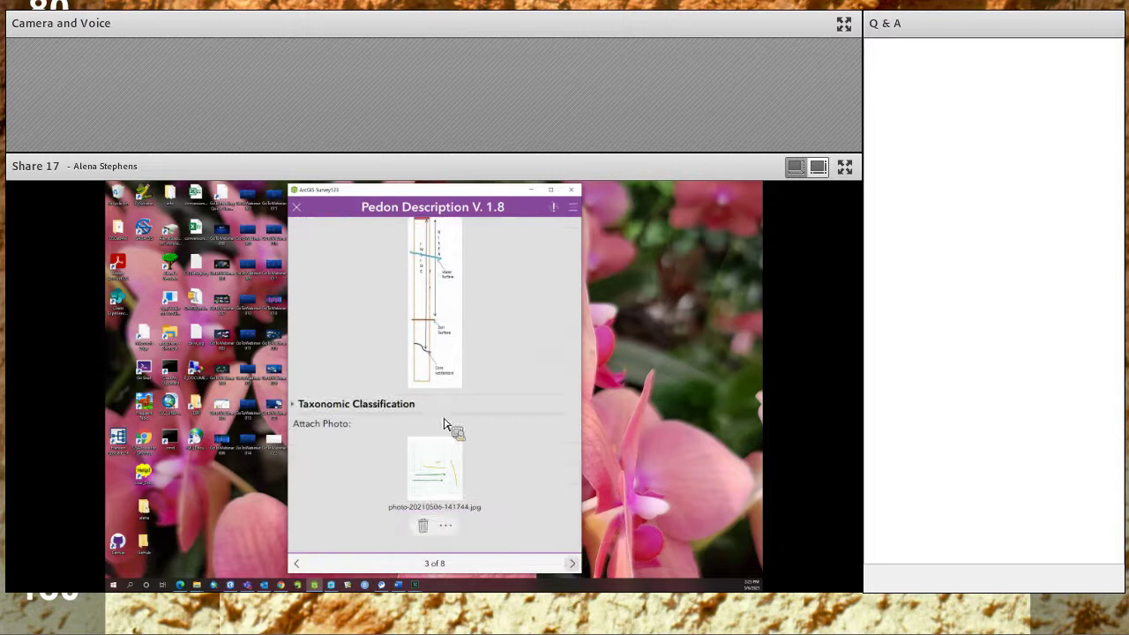
pyautogui.moveTo(443, 425); pyautogui.dragTo(409, 448)
pyautogui.scroll(-3, 379, 459)
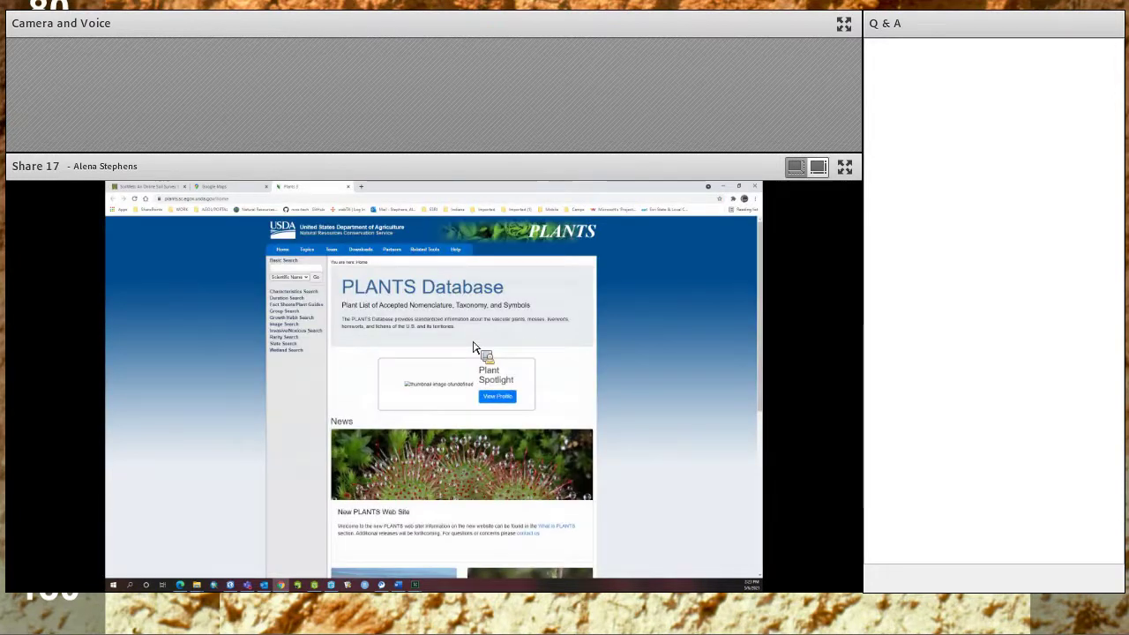
pyautogui.click(723, 187)
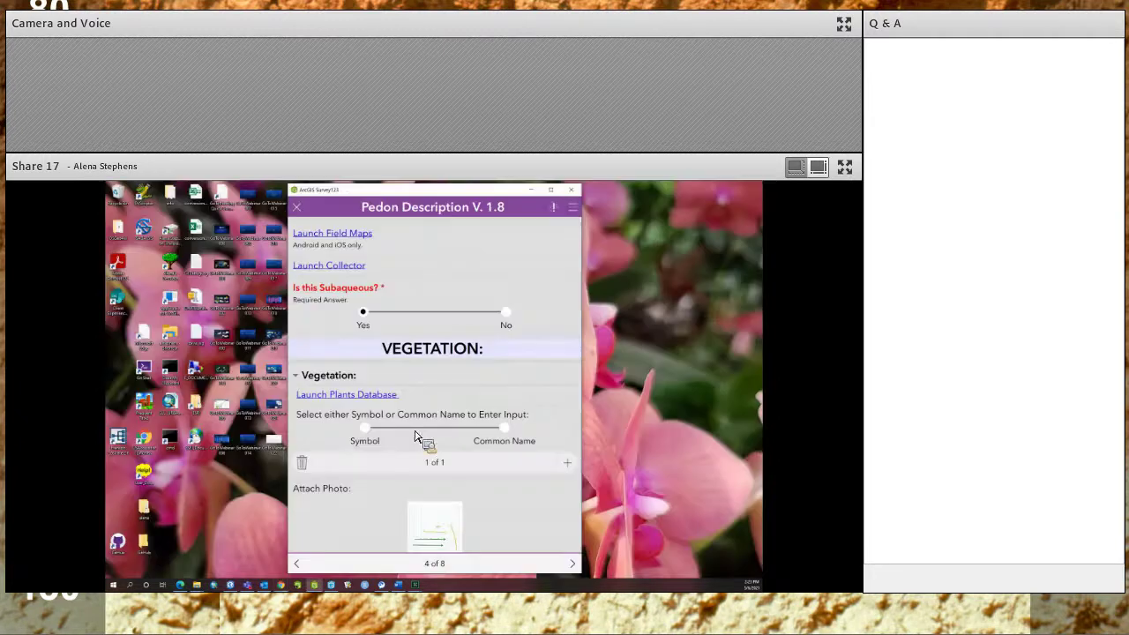
# Step: Try Symbol and Common Name as the vegetation input method, and settle on Symbol
pyautogui.click(370, 431)
pyautogui.scroll(-2, 416, 424)
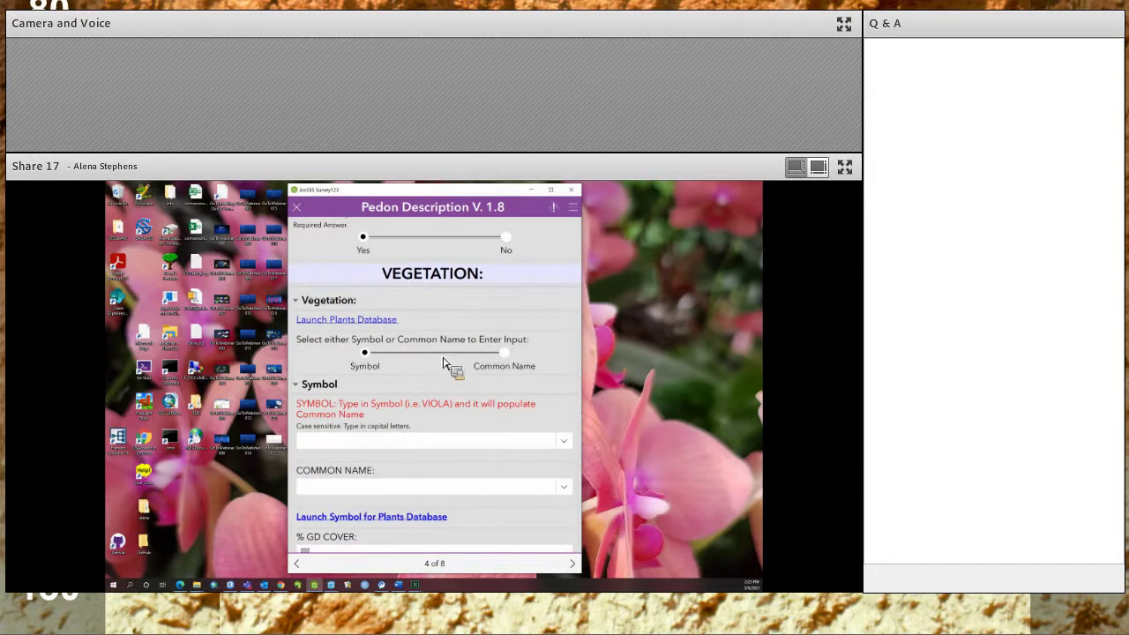
pyautogui.click(501, 363)
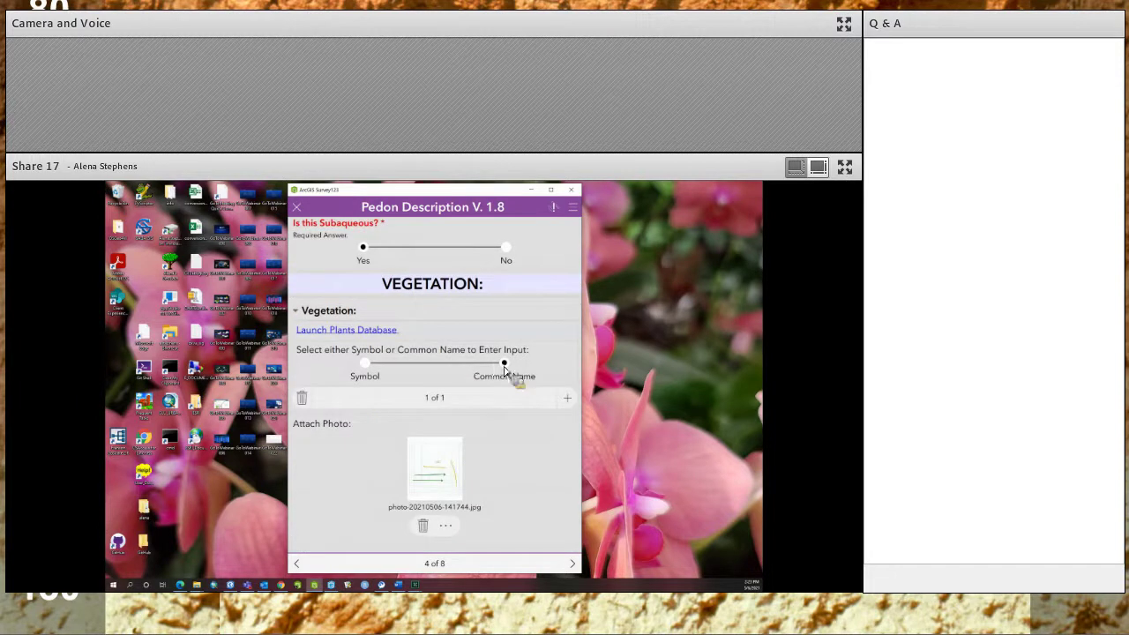
pyautogui.click(375, 370)
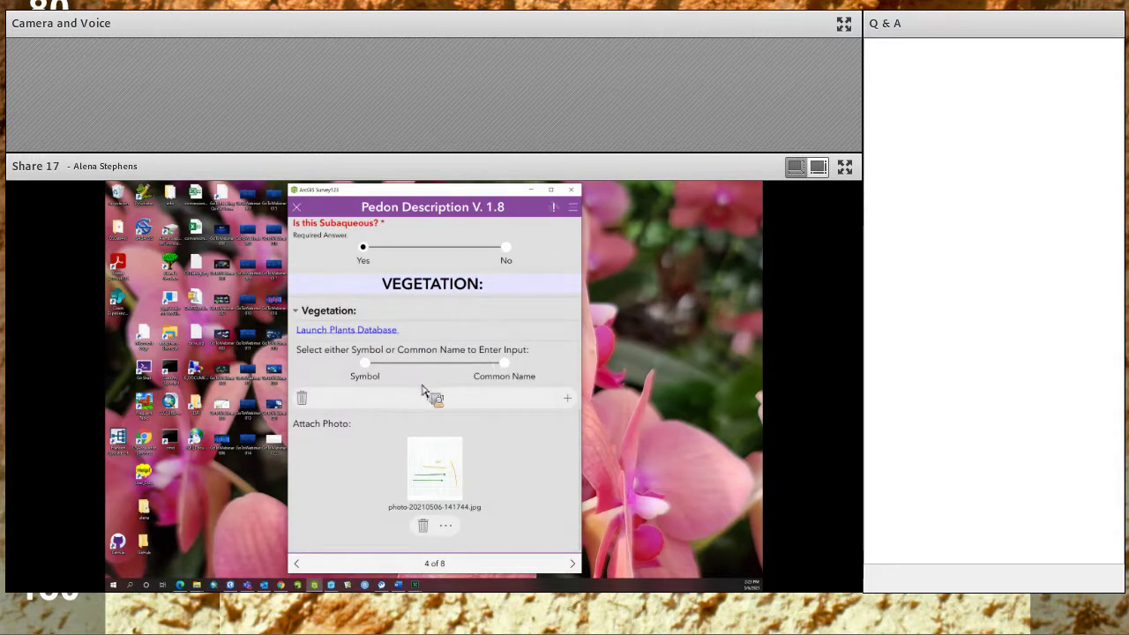
# Step: Search the plant symbols for "Vio" and choose VIOLA as the vegetation symbol
pyautogui.scroll(-2, 423, 388)
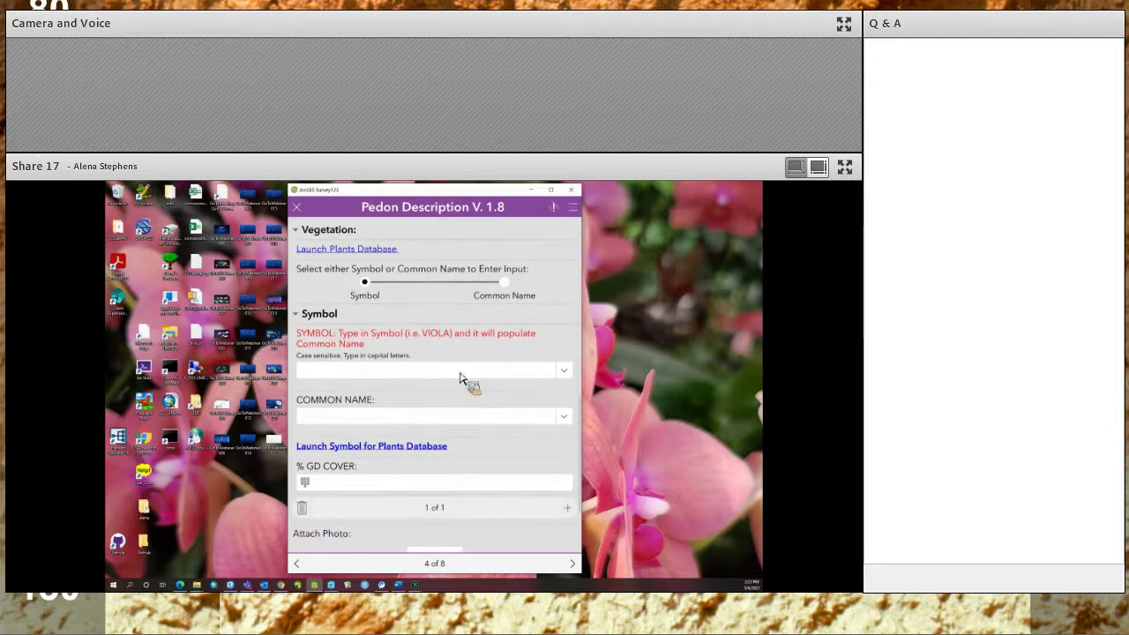
pyautogui.click(494, 374)
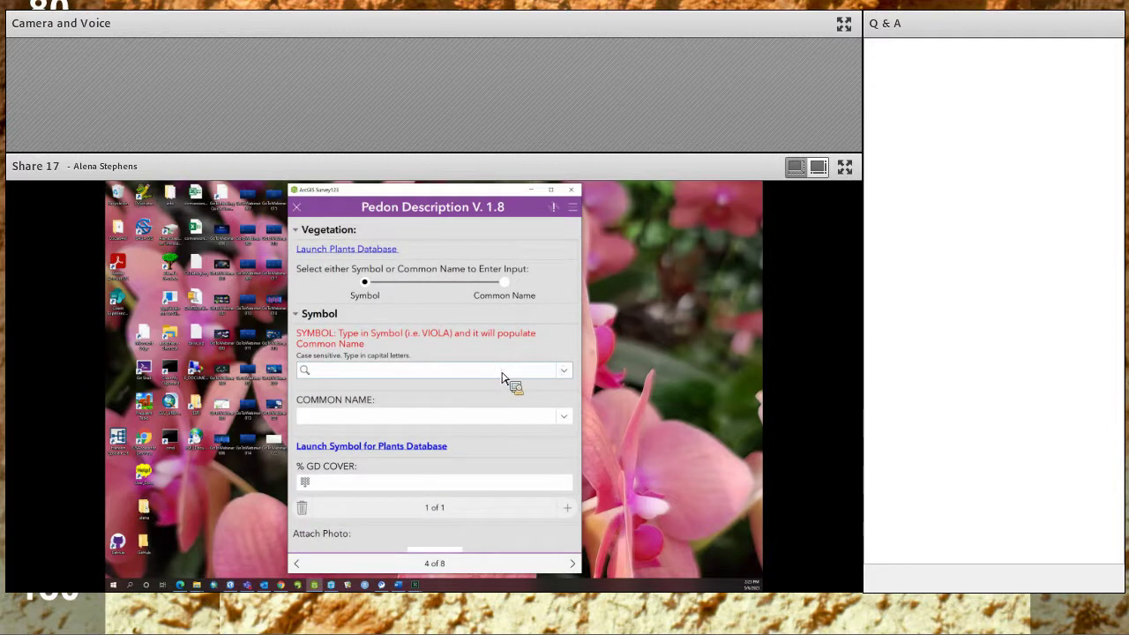
pyautogui.write('Vio')
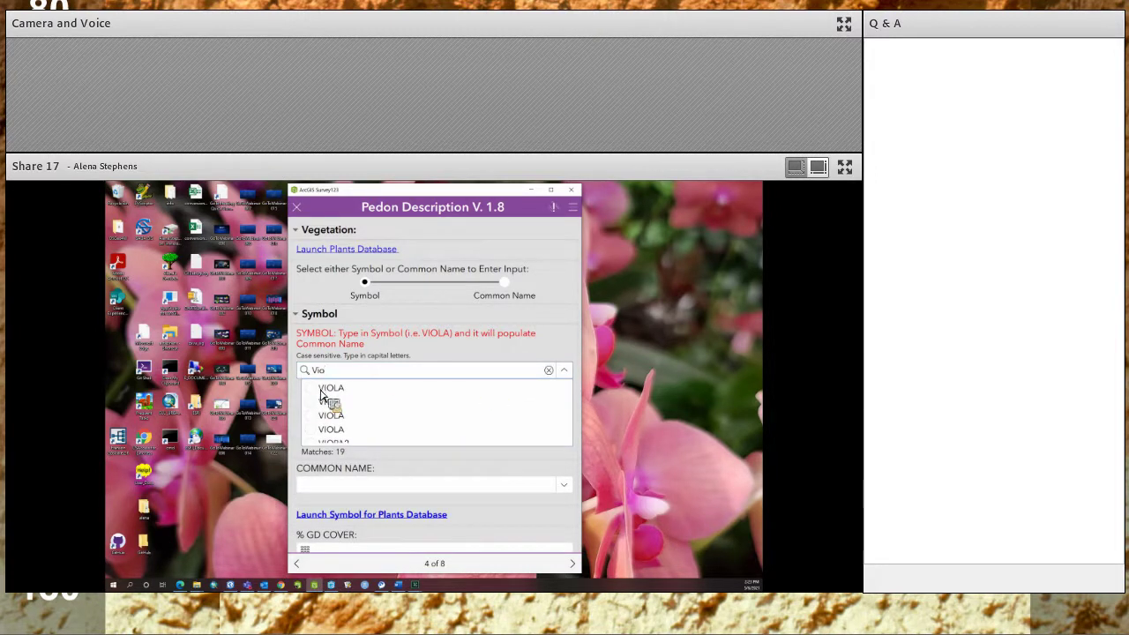
pyautogui.click(366, 413)
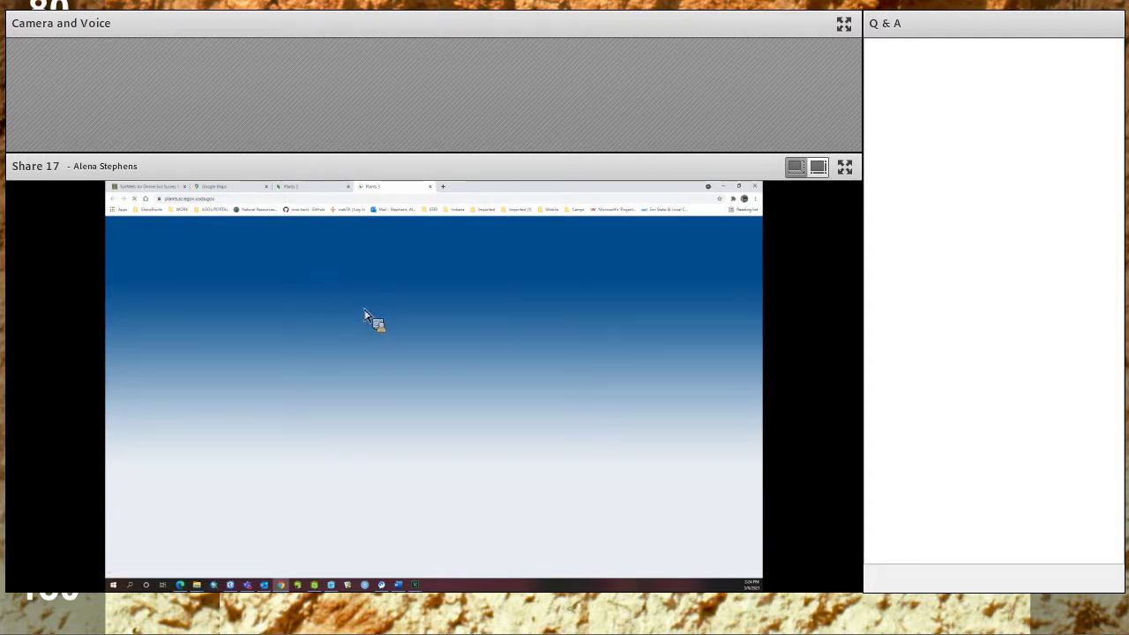
# Step: Close the extra Plants Database tab, launch the database link for the VIOLA symbol, and return to the survey
pyautogui.click(430, 187)
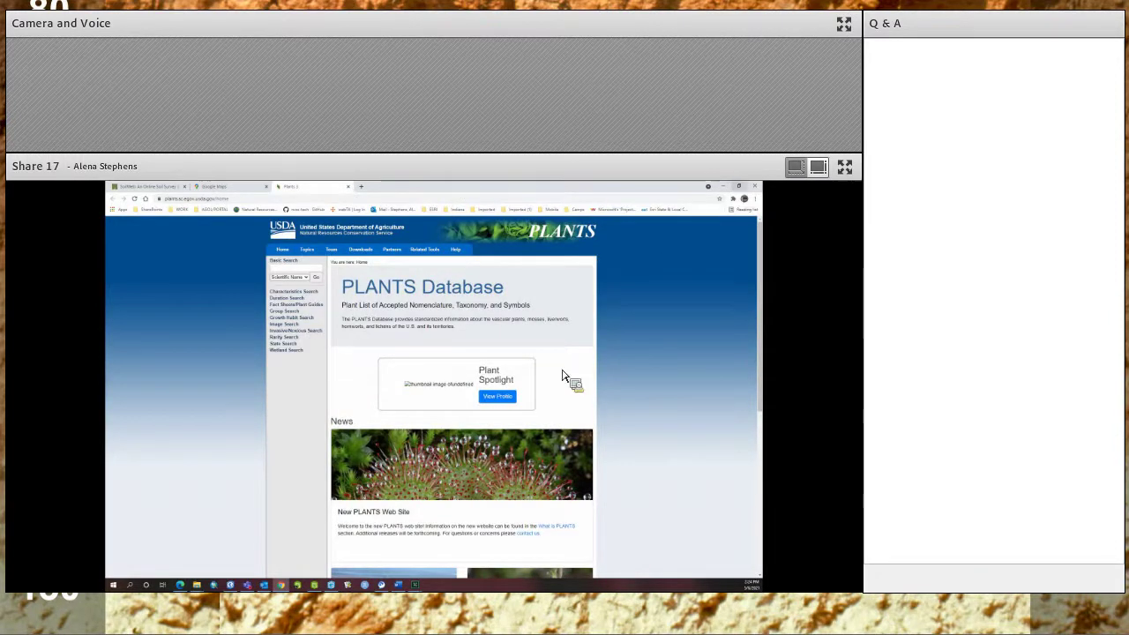
pyautogui.click(723, 186)
pyautogui.click(379, 448)
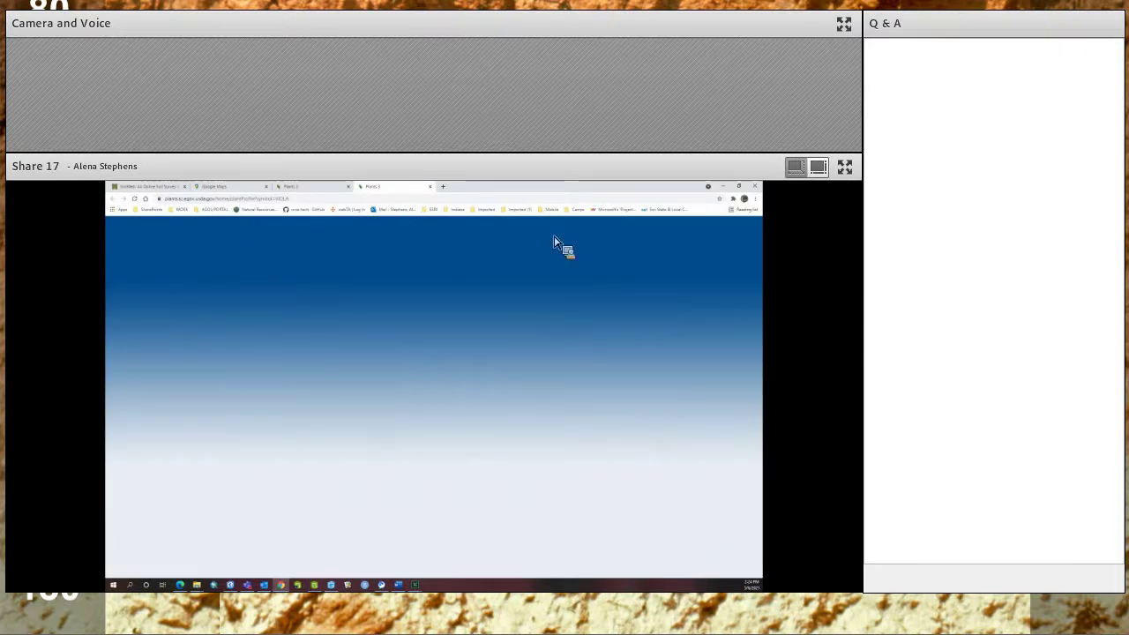
pyautogui.click(723, 187)
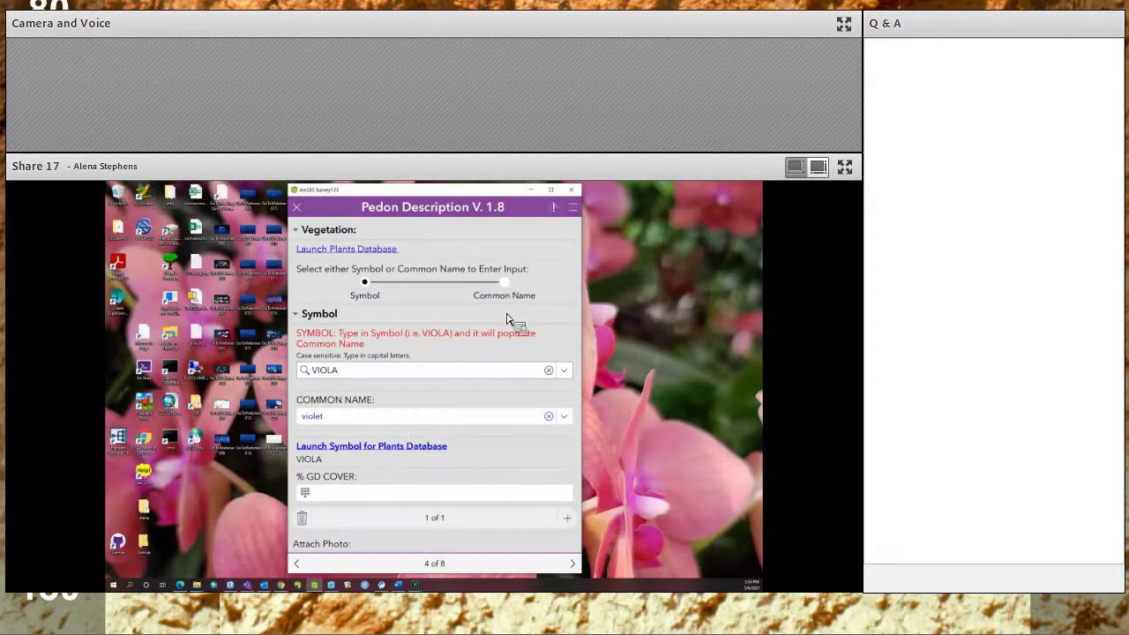
# Step: Set the % GD Cover of the violet record to 5
pyautogui.click(378, 490)
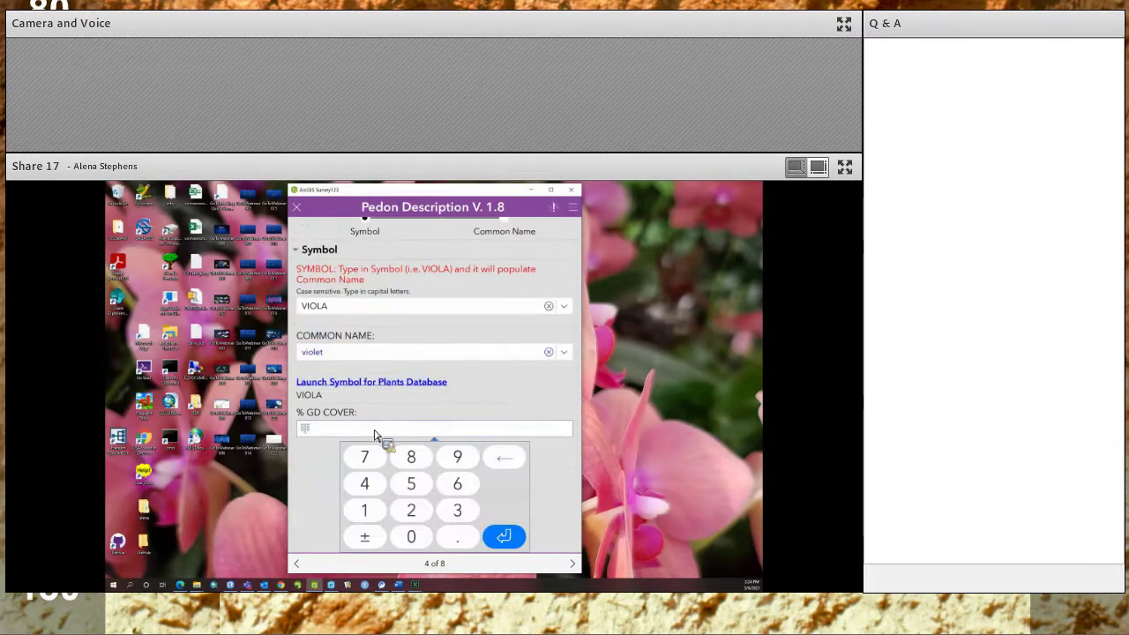
pyautogui.click(424, 481)
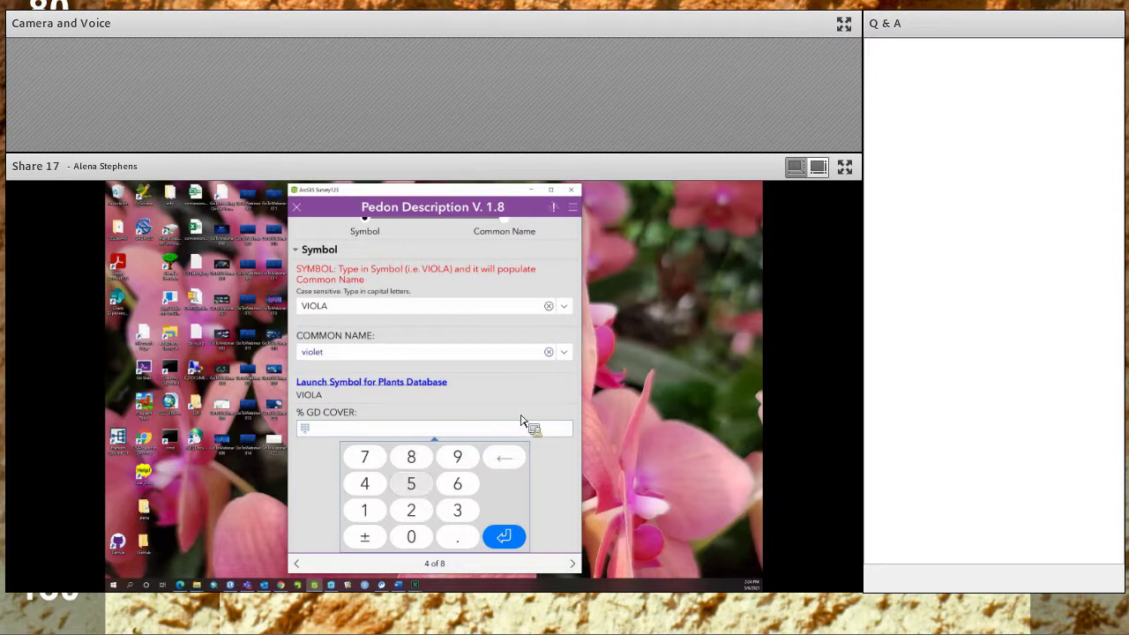
pyautogui.click(564, 466)
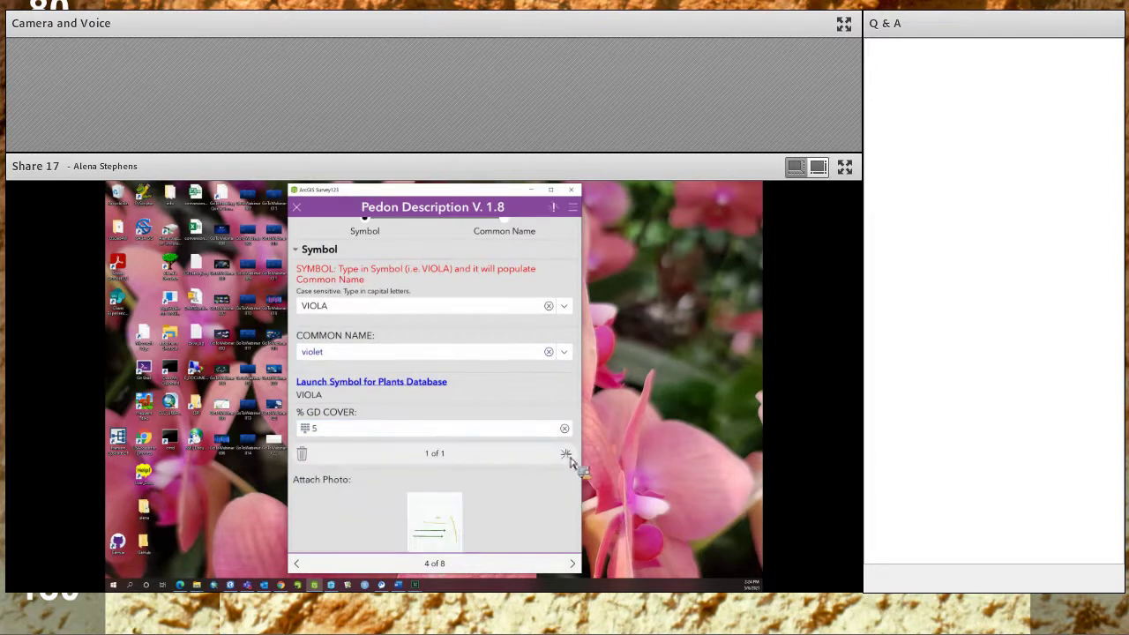
# Step: Add a second vegetation record and delete it, and switch the input method to Common Name and back to Symbol
pyautogui.click(568, 455)
pyautogui.click(303, 399)
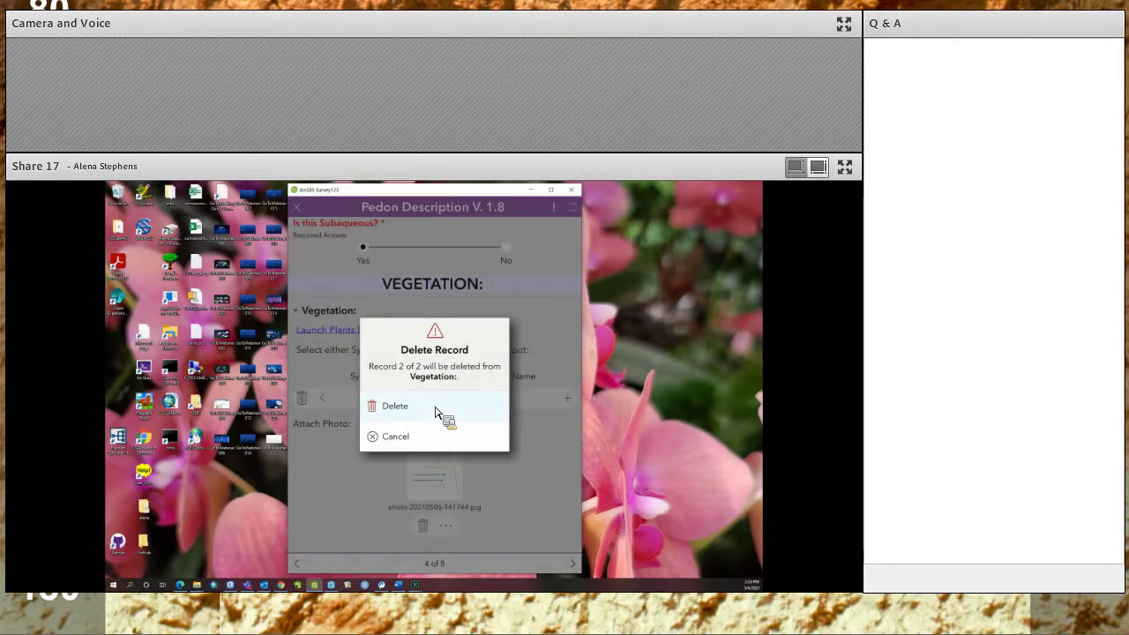
pyautogui.click(494, 408)
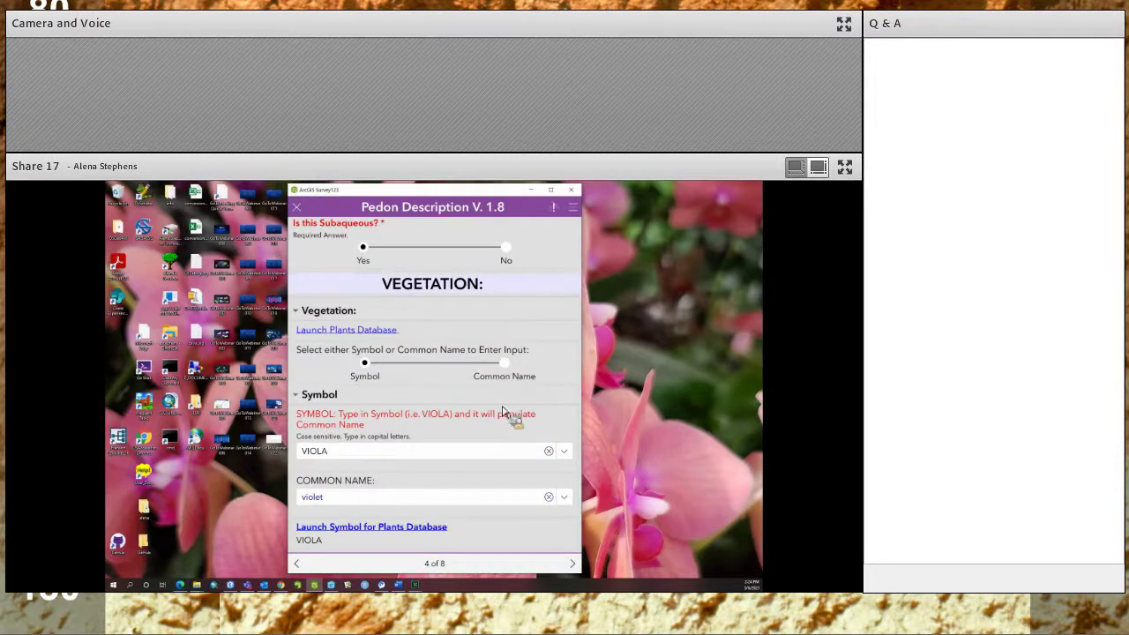
pyautogui.click(499, 396)
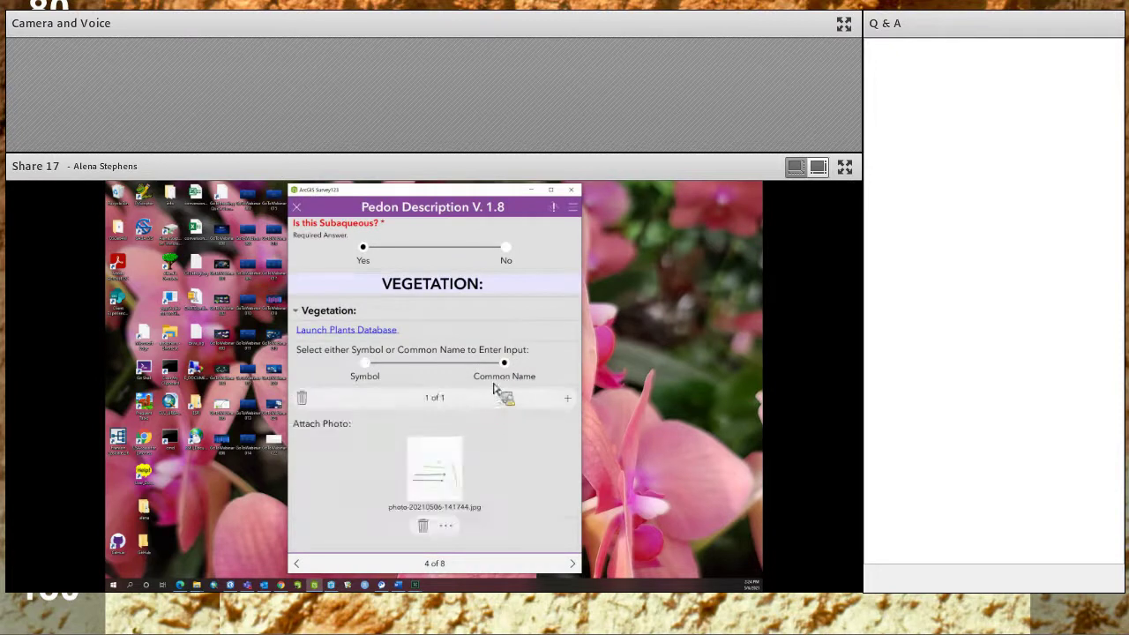
pyautogui.click(367, 370)
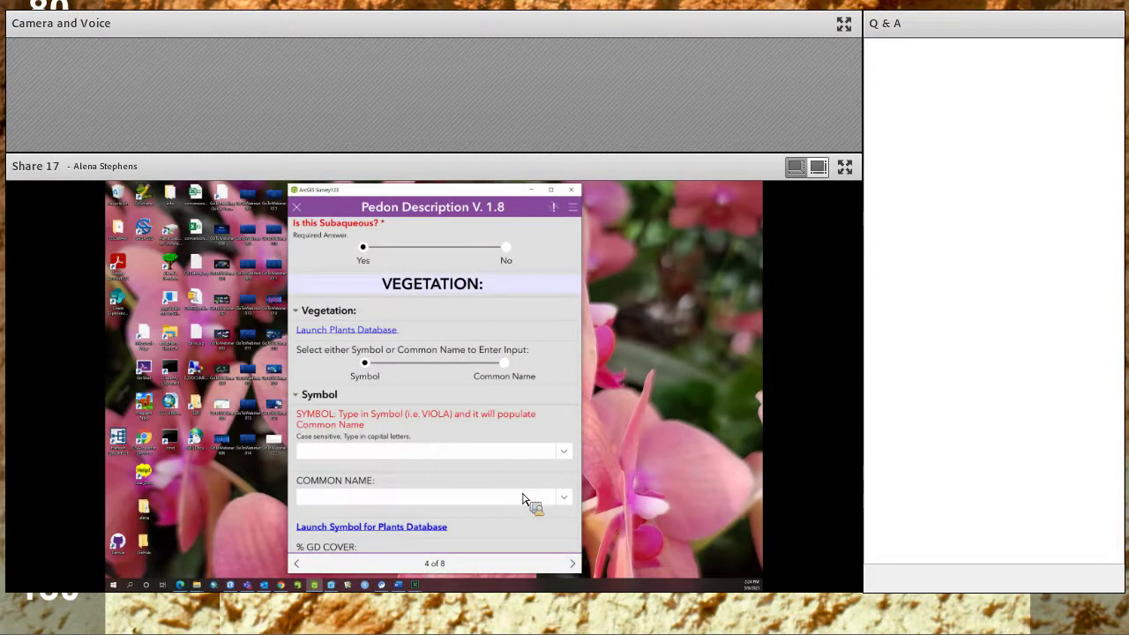
# Step: Go to the Miscellaneous Field Notes page and enter "test soil" as the notes
pyautogui.scroll(-1, 525, 511)
pyautogui.scroll(-3, 521, 520)
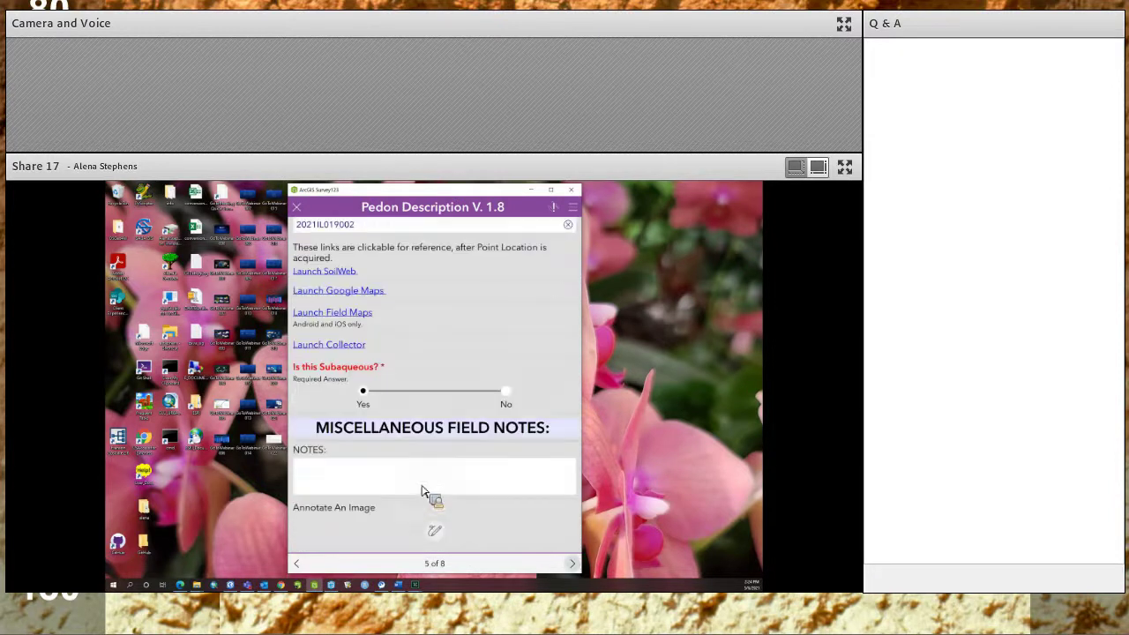
pyautogui.click(421, 491)
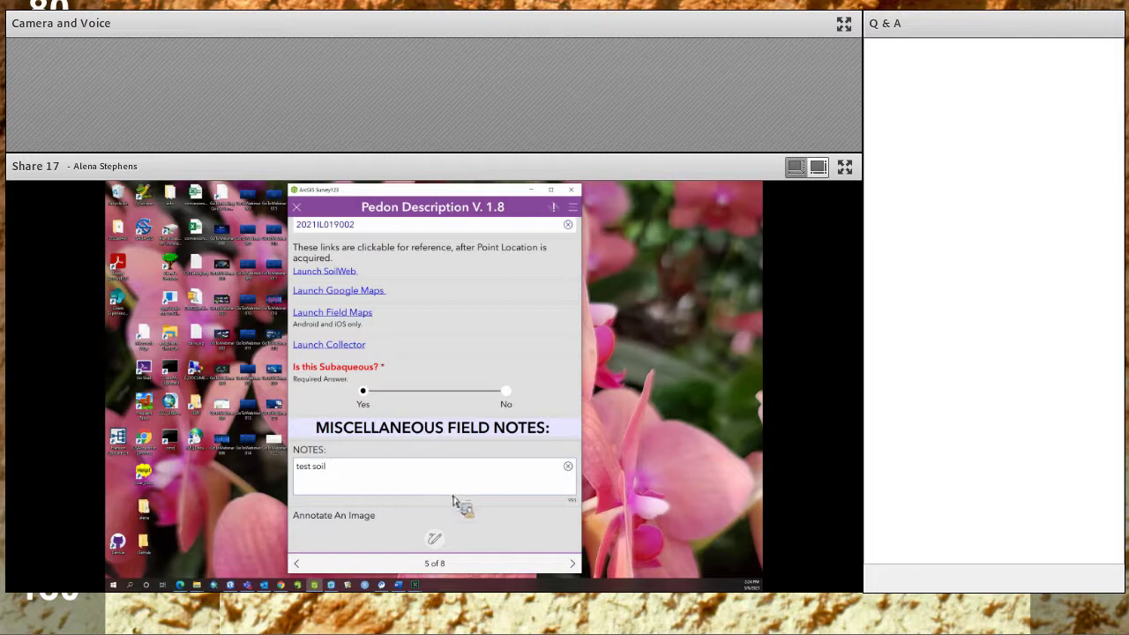
pyautogui.scroll(-1, 446, 459)
pyautogui.scroll(-2, 445, 426)
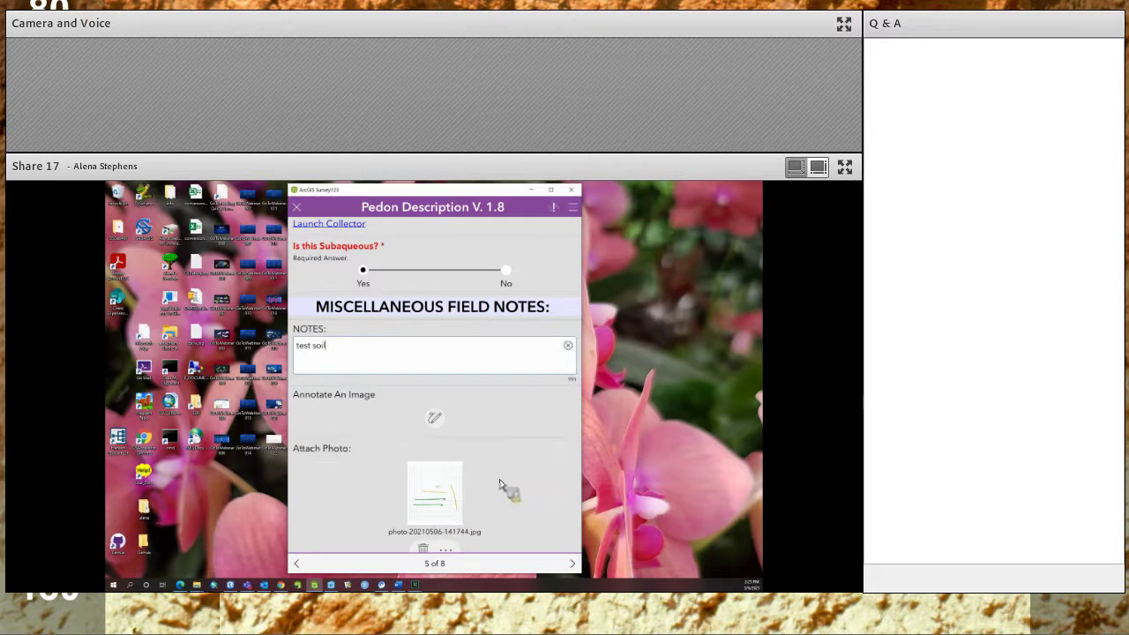
pyautogui.scroll(-1, 569, 558)
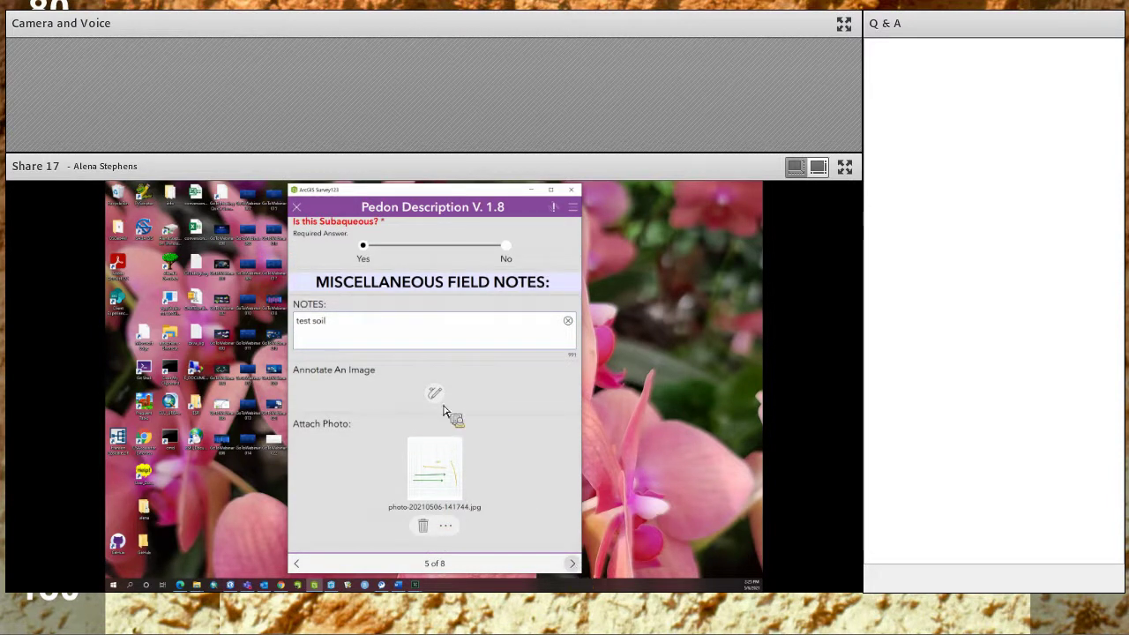
# Step: On the Horizon page, set the observation method to auger, screw, the top depth to 0 cm and the bottom depth to 2 cm
pyautogui.moveTo(403, 328); pyautogui.dragTo(381, 300)
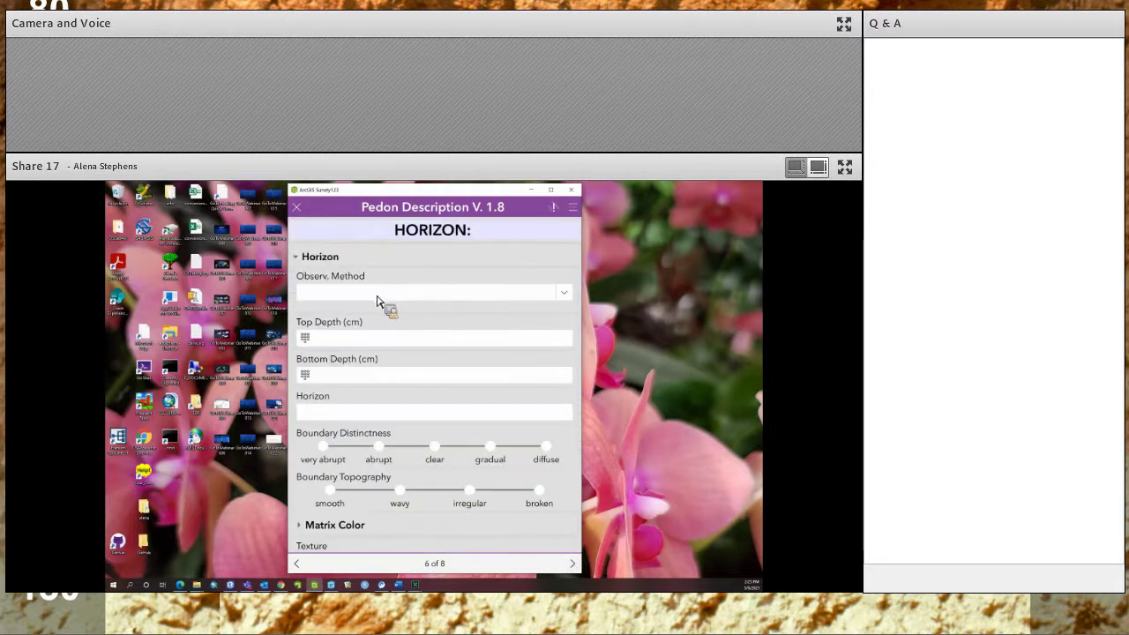
pyautogui.click(569, 300)
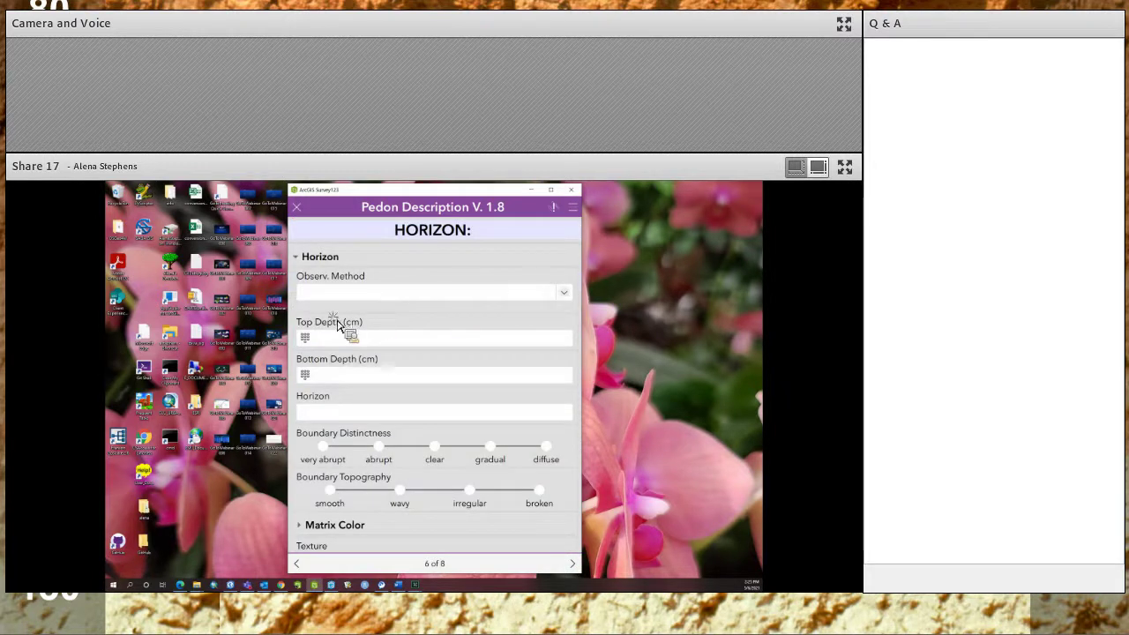
pyautogui.click(366, 336)
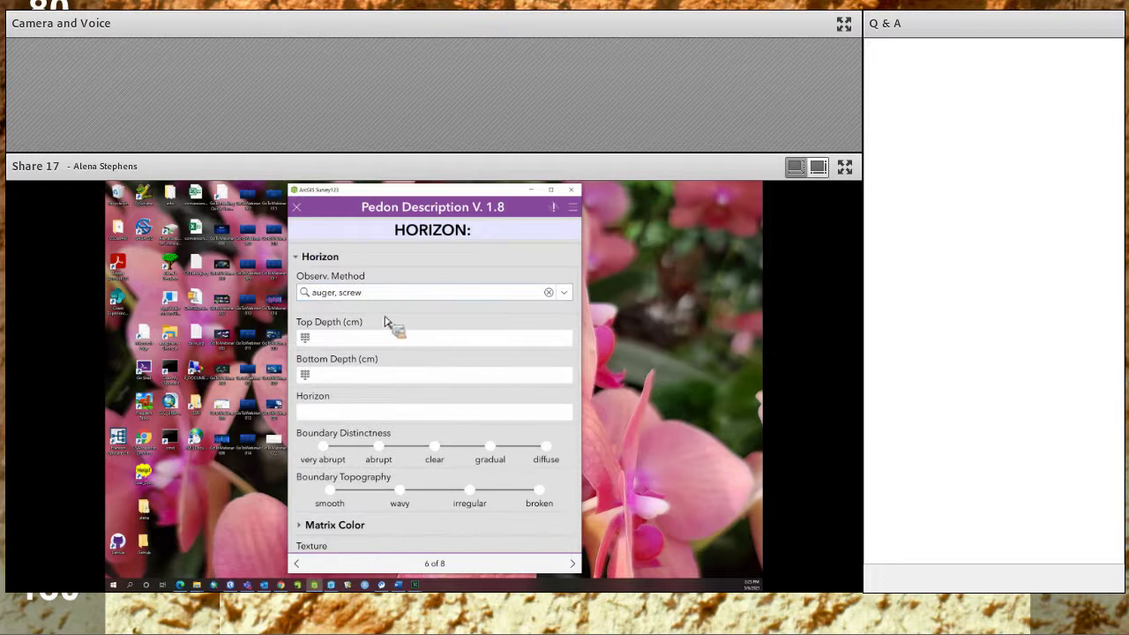
pyautogui.click(318, 343)
pyautogui.click(415, 446)
pyautogui.click(423, 379)
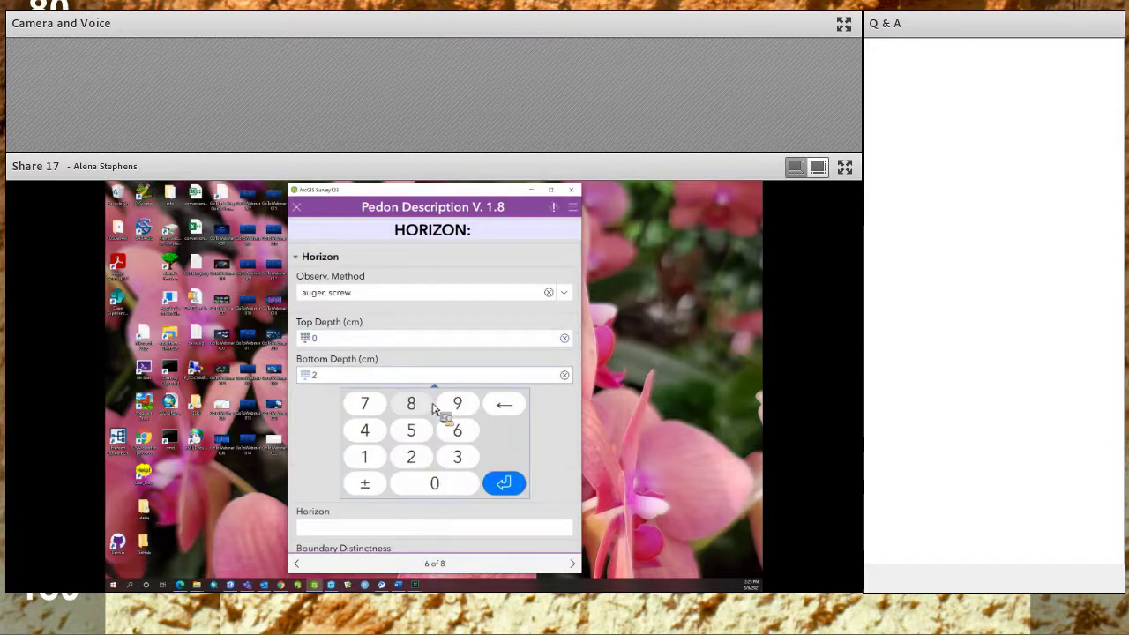
pyautogui.write('2')
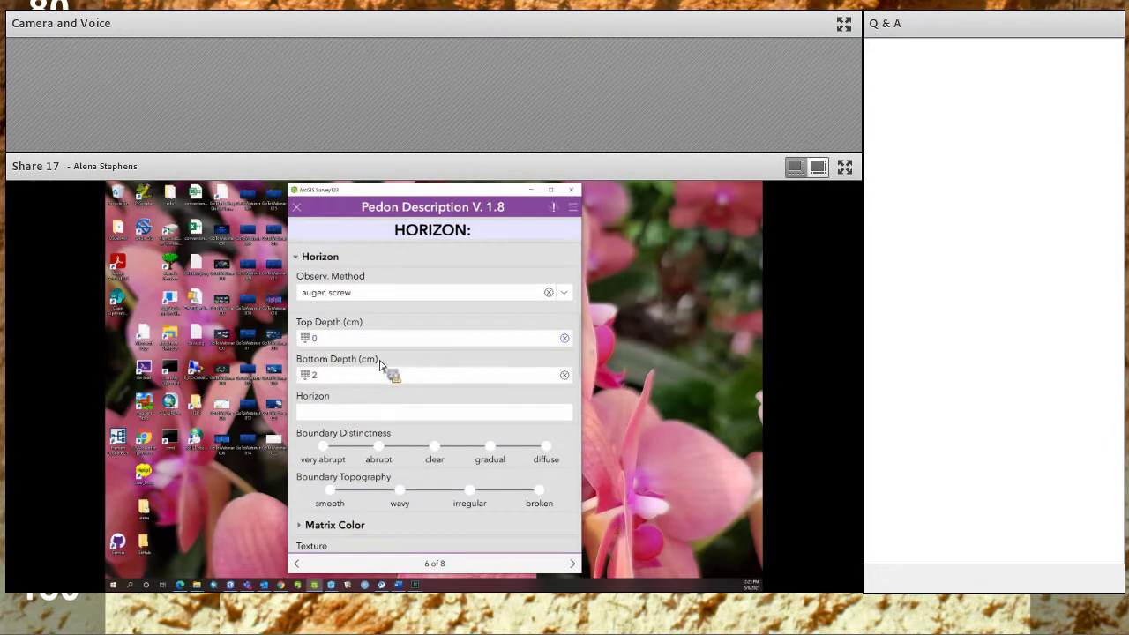
# Step: Set the horizon's boundary distinctness to abrupt and its boundary topography to wavy
pyautogui.scroll(-2, 391, 373)
pyautogui.click(379, 356)
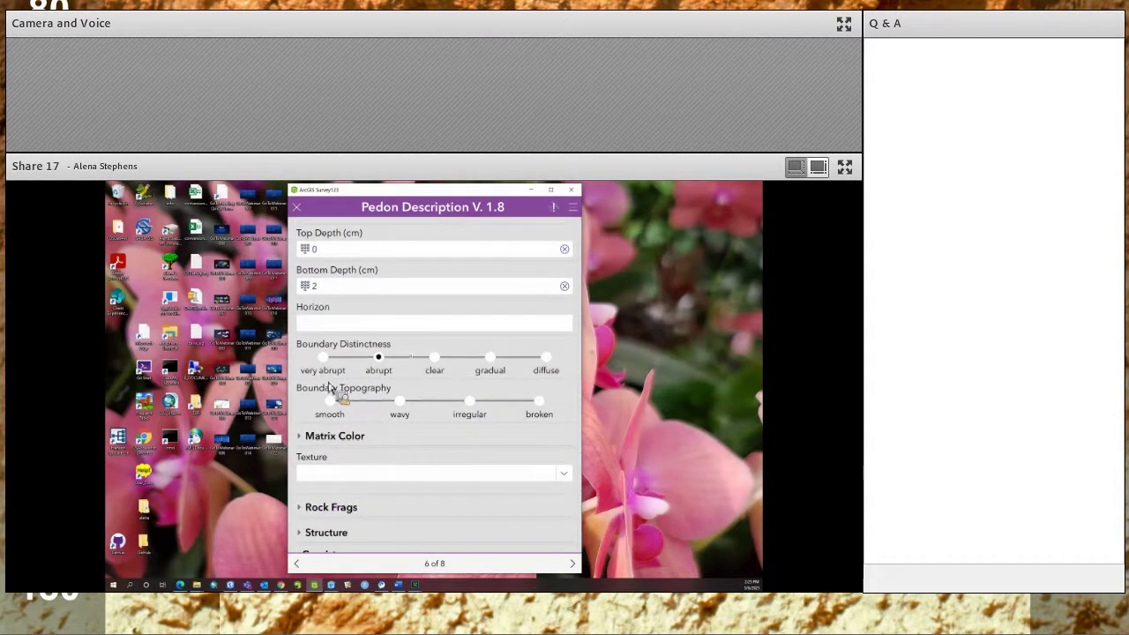
pyautogui.click(399, 401)
# Step: Expand Matrix Color and enter a dry color with hue 10YR and value 2
pyautogui.scroll(-2, 403, 375)
pyautogui.click(409, 359)
pyautogui.click(370, 398)
pyautogui.scroll(-2, 529, 370)
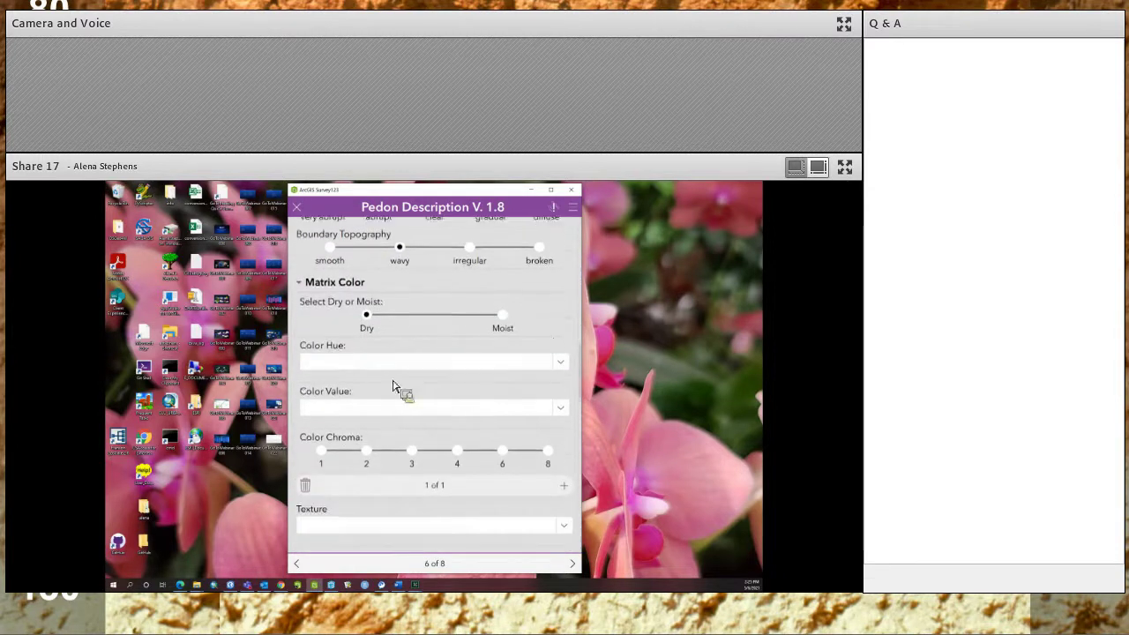
pyautogui.click(344, 385)
pyautogui.click(526, 425)
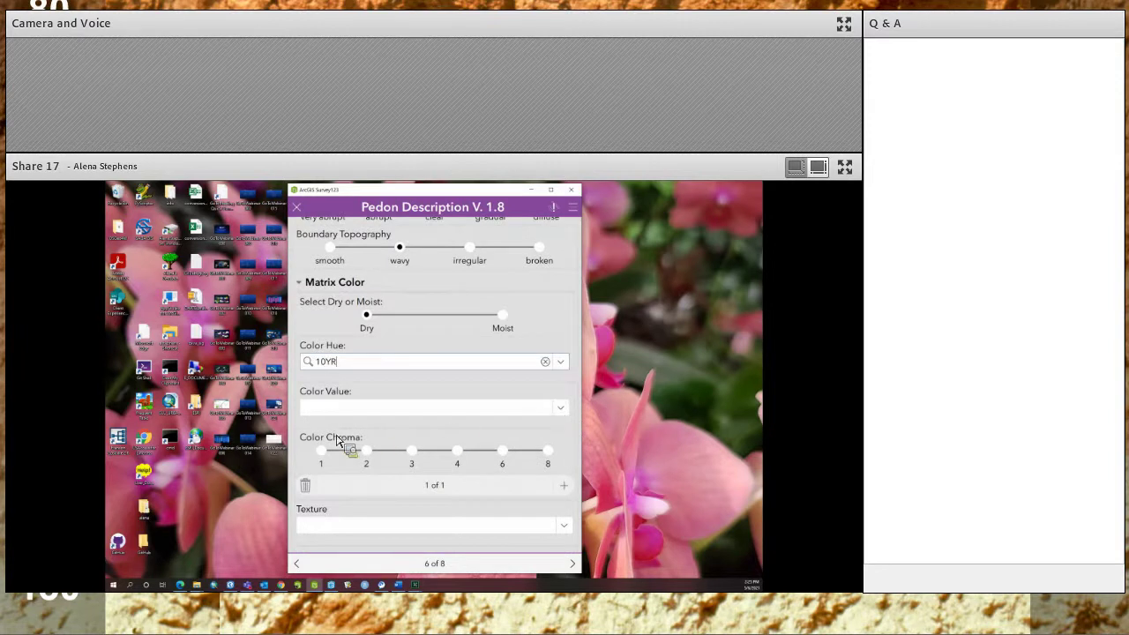
pyautogui.click(340, 408)
pyautogui.click(450, 441)
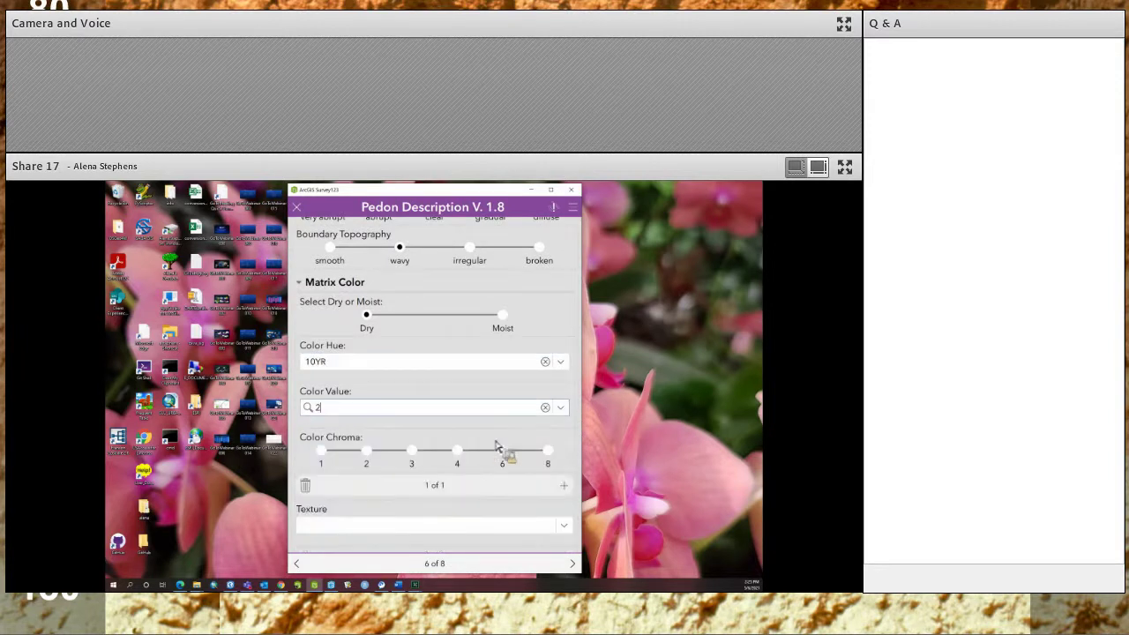
# Step: Add a second matrix color record for the moist state with hue 10YR and value 2
pyautogui.click(563, 485)
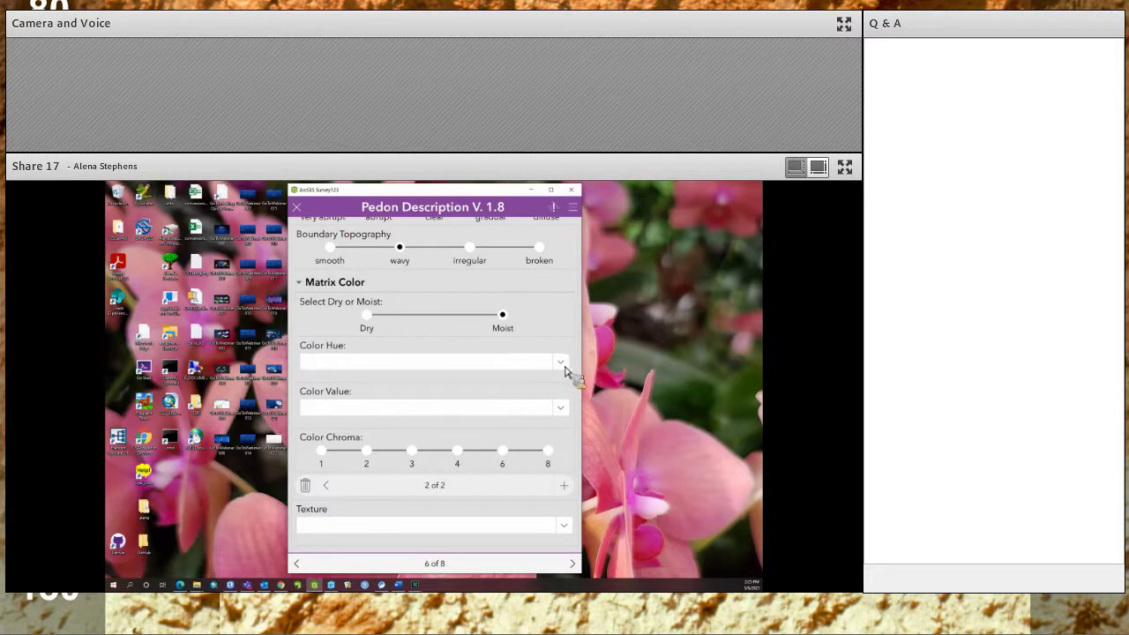
pyautogui.click(325, 380)
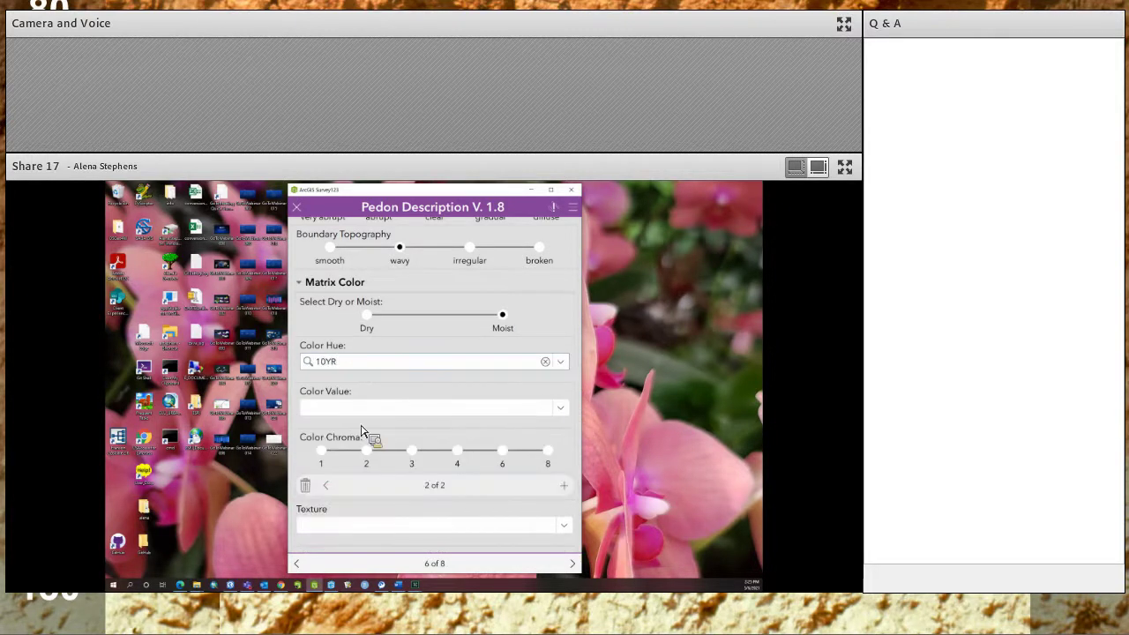
pyautogui.click(322, 422)
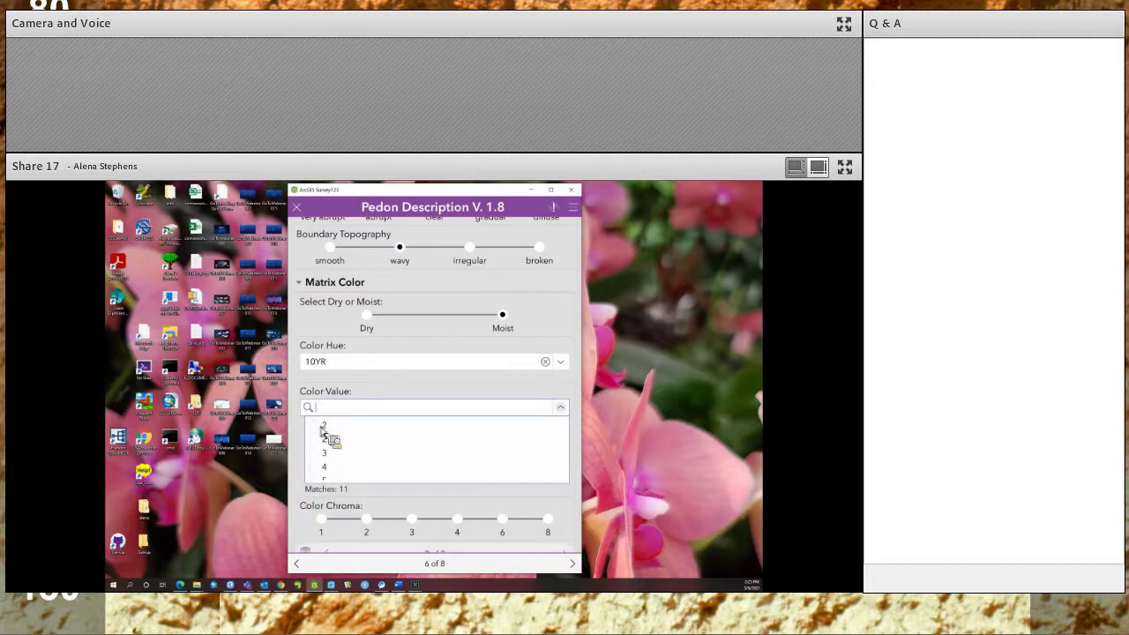
pyautogui.click(424, 454)
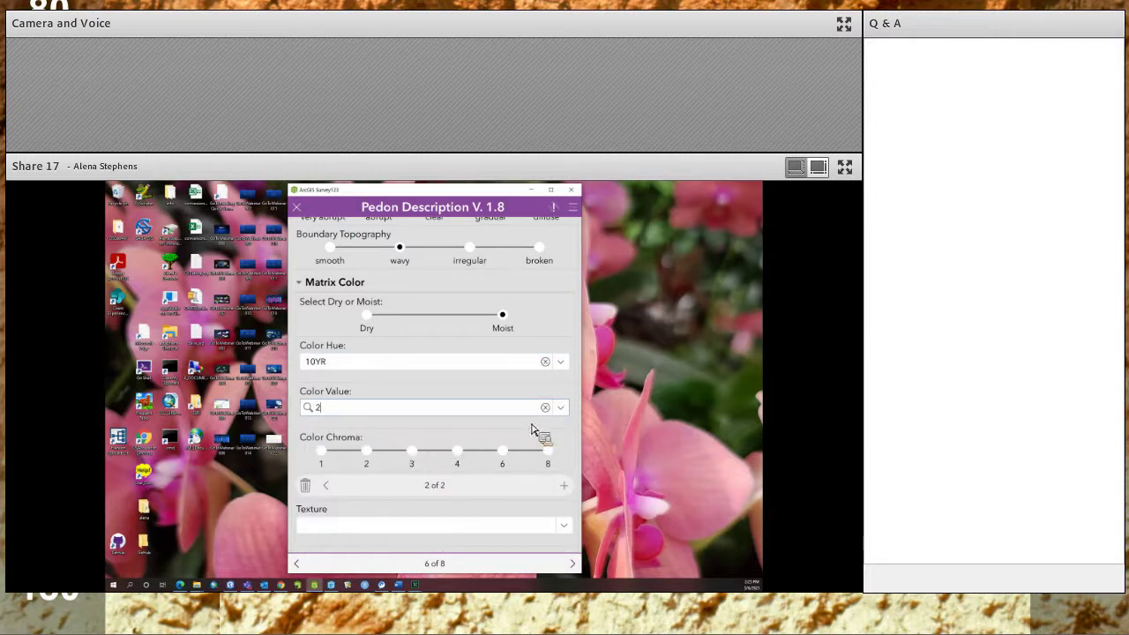
# Step: Add a third matrix color record, moist, with hue 10YR, value 2 and chroma 6
pyautogui.scroll(-2, 569, 414)
pyautogui.click(563, 407)
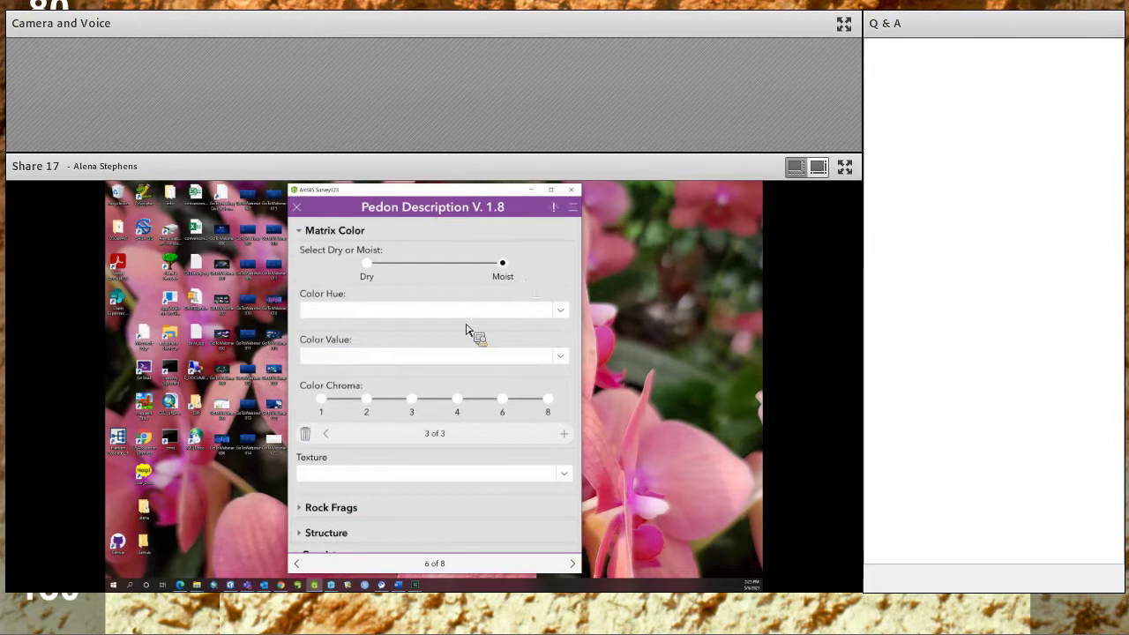
pyautogui.click(342, 313)
pyautogui.click(326, 375)
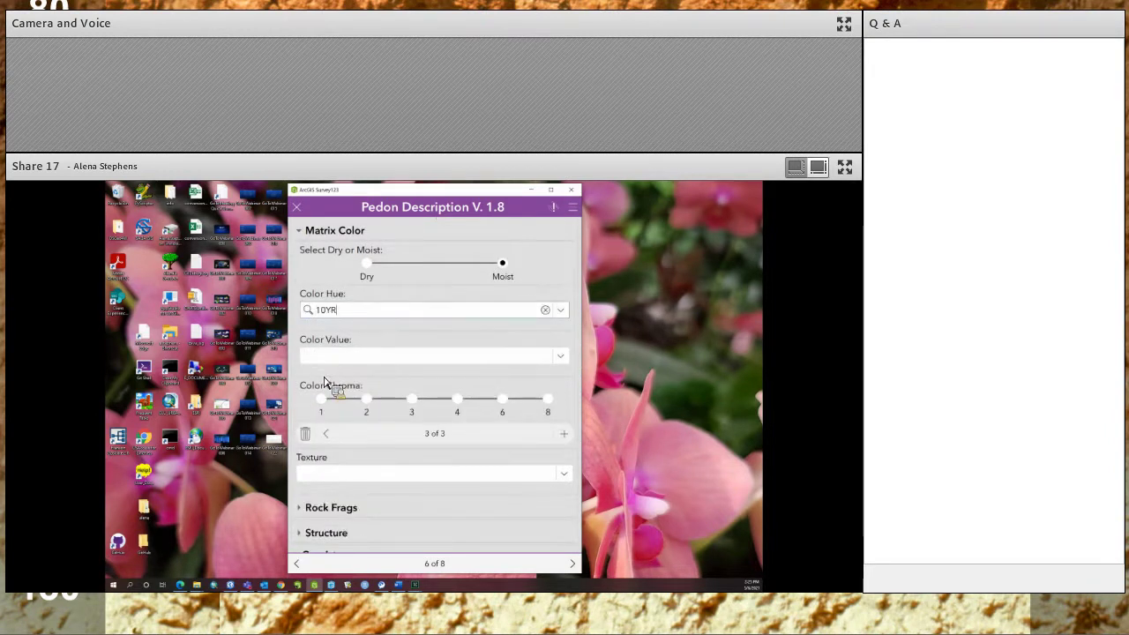
pyautogui.click(326, 357)
pyautogui.click(504, 401)
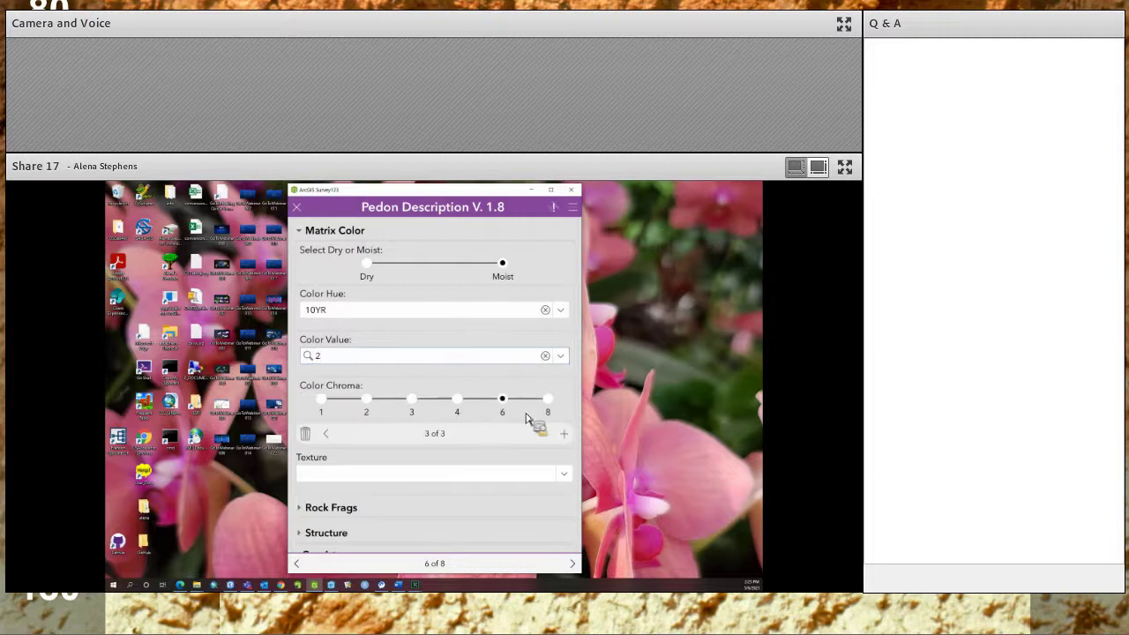
# Step: Set the horizon's texture to clay loam and expand the Rock Frags group
pyautogui.scroll(-1, 303, 436)
pyautogui.click(313, 392)
pyautogui.click(336, 424)
pyautogui.scroll(-2, 303, 316)
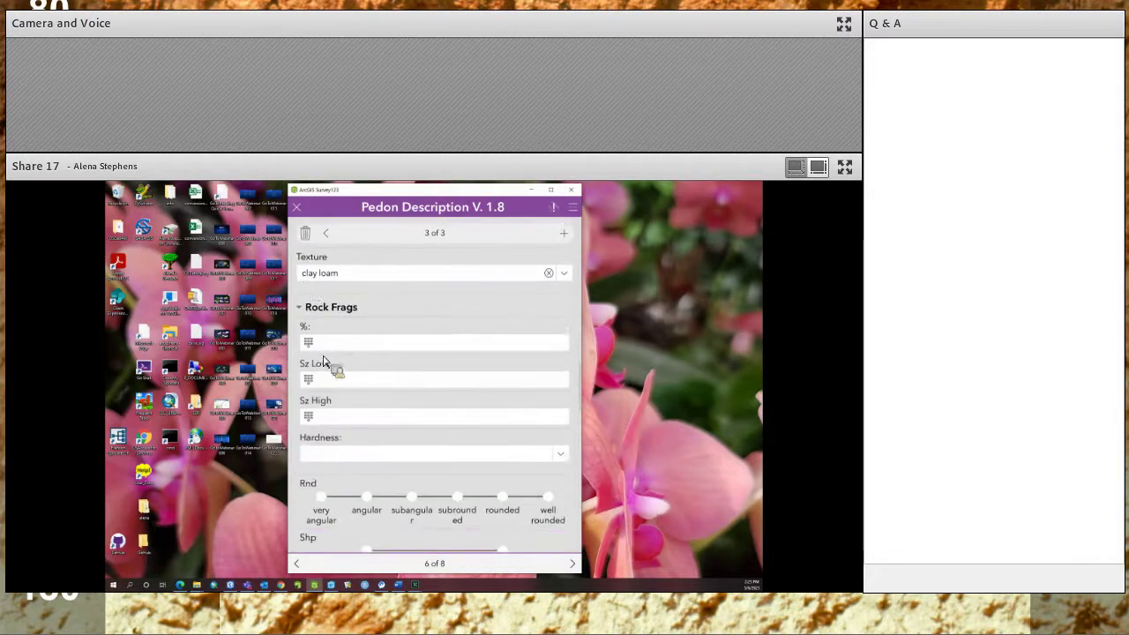
# Step: Collapse Rock Frags and set the horizon's reaction to pH 7, method pH meter, with Change 3% as Yes
pyautogui.click(441, 300)
pyautogui.scroll(-1, 468, 329)
pyautogui.scroll(-1, 468, 329)
pyautogui.click(397, 325)
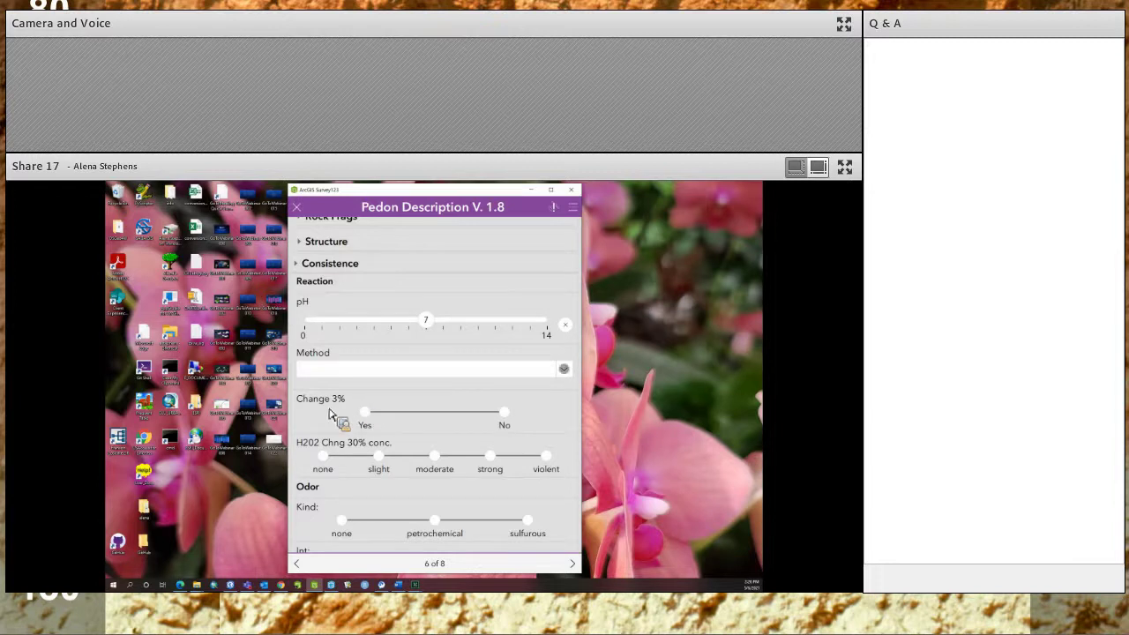
pyautogui.click(423, 368)
pyautogui.click(375, 416)
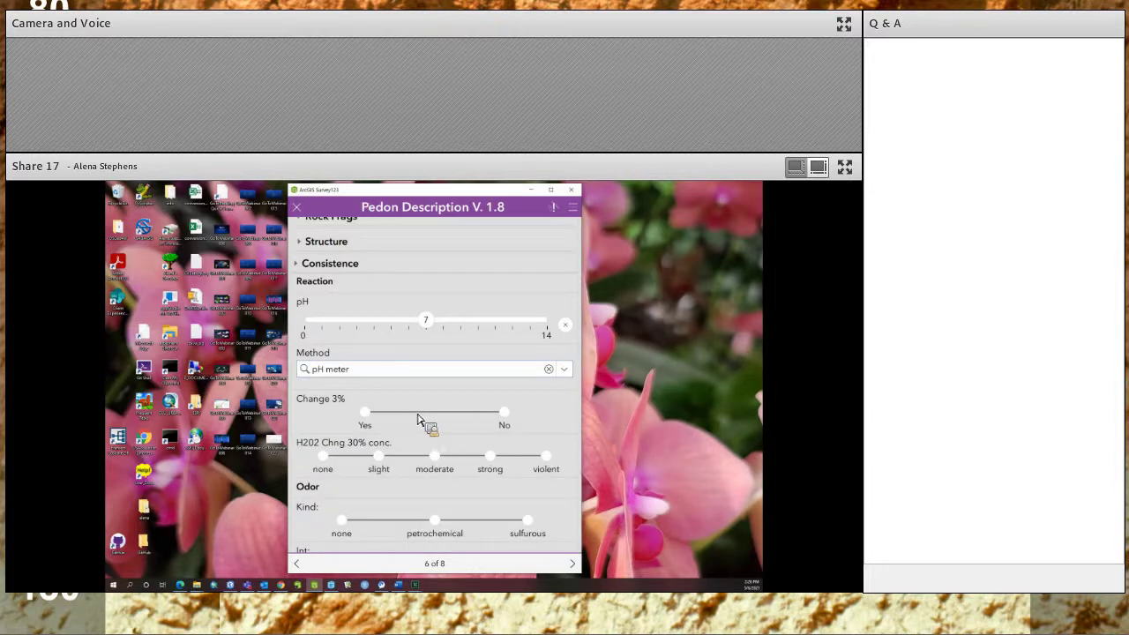
# Step: Expand the Mottles group and set the mottle contrast to distinct and the moisture state to moist
pyautogui.scroll(-1, 408, 388)
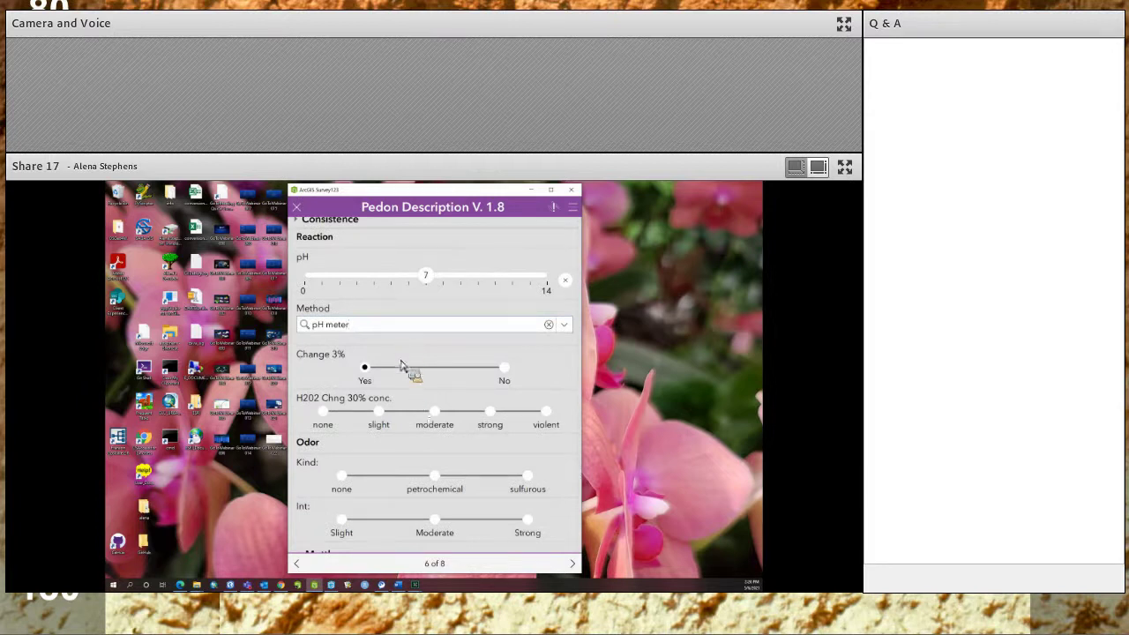
pyautogui.scroll(-1, 404, 360)
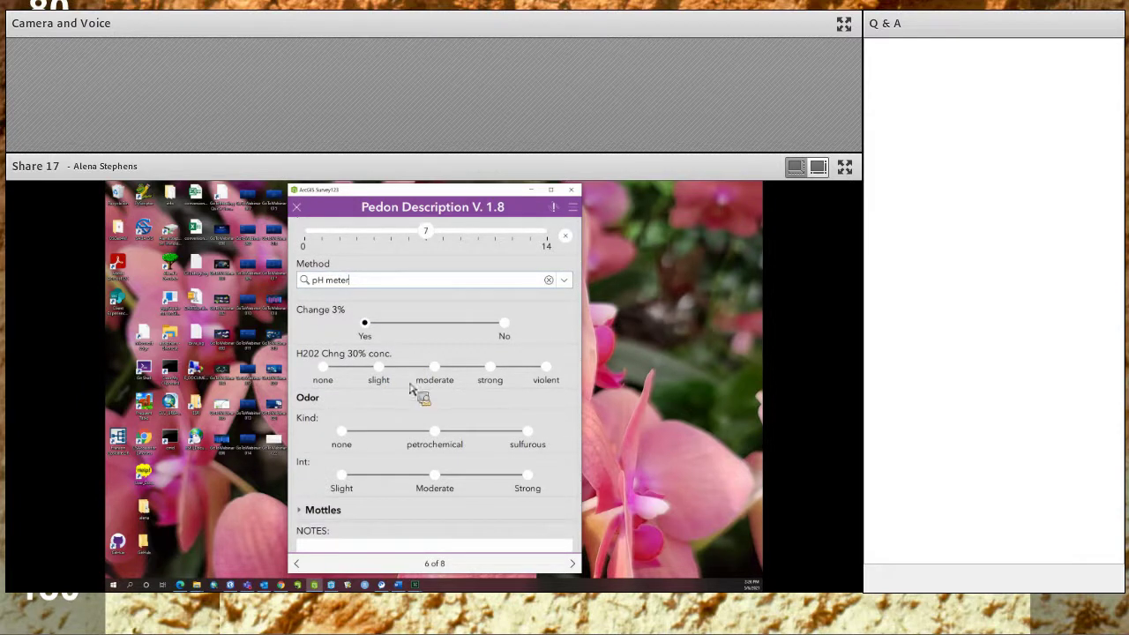
pyautogui.scroll(-1, 408, 379)
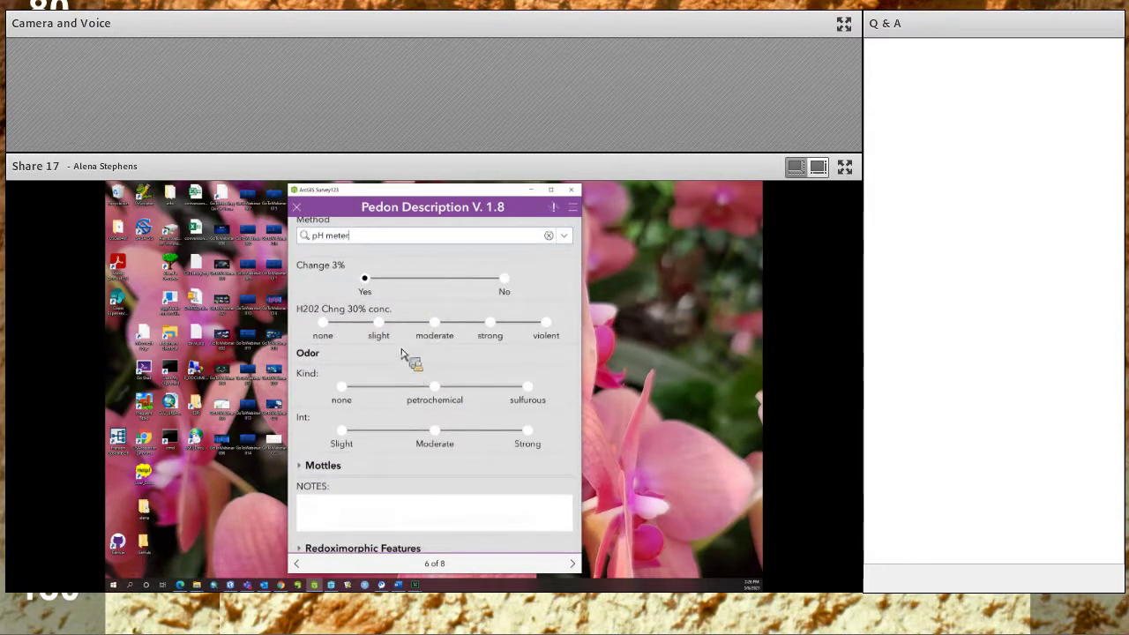
pyautogui.scroll(-1, 400, 309)
pyautogui.scroll(-1, 401, 379)
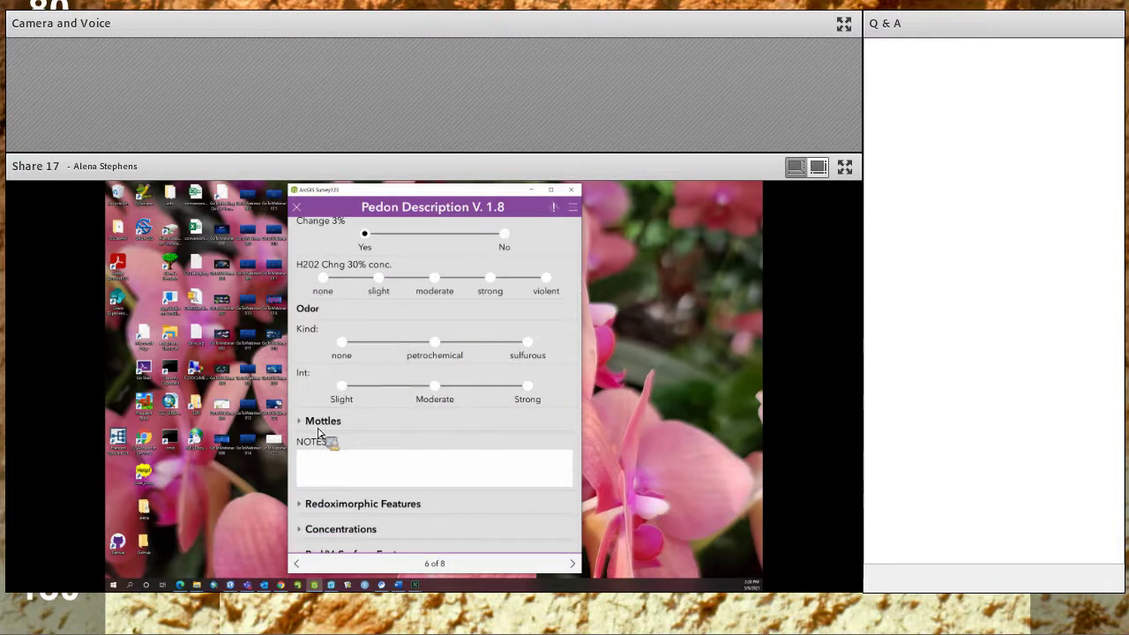
pyautogui.click(373, 421)
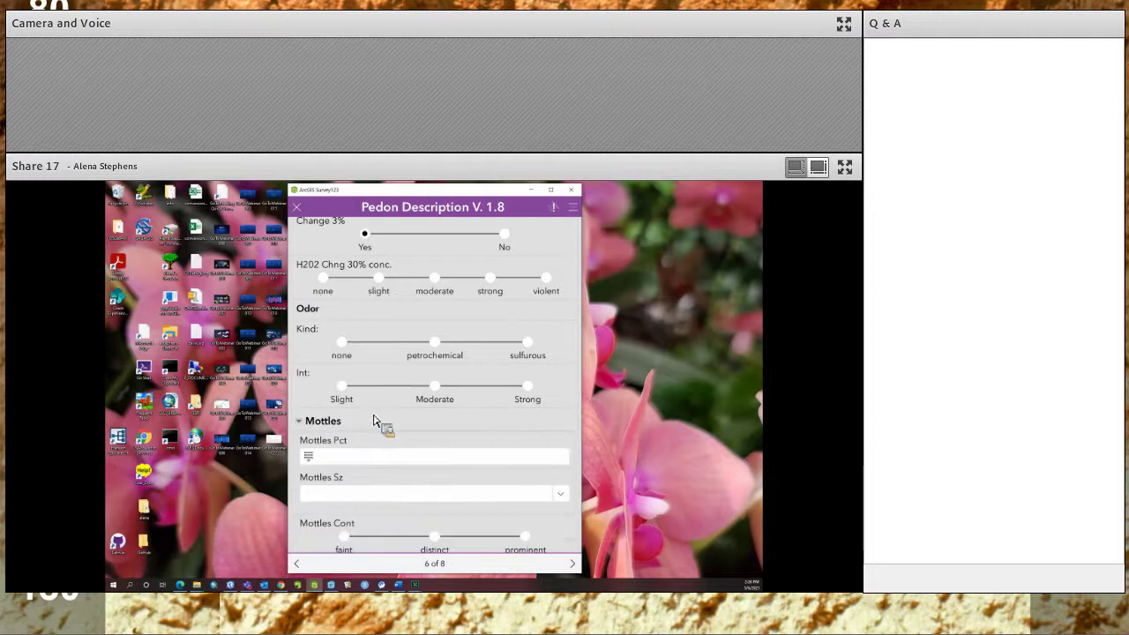
pyautogui.scroll(-1, 371, 413)
pyautogui.scroll(-1, 379, 379)
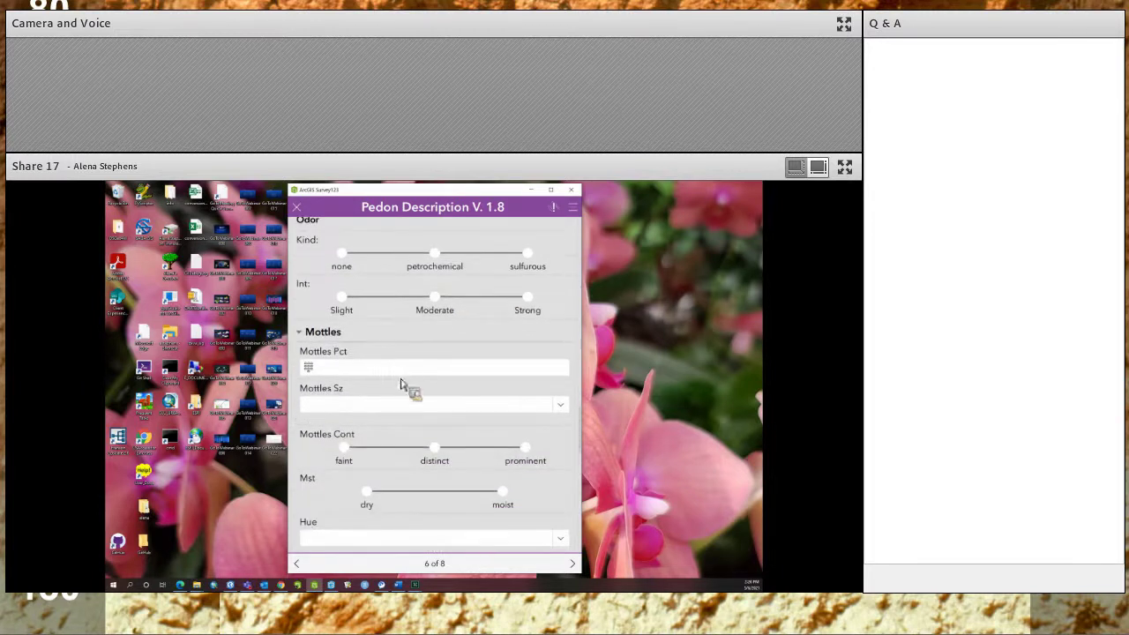
pyautogui.scroll(-2, 446, 433)
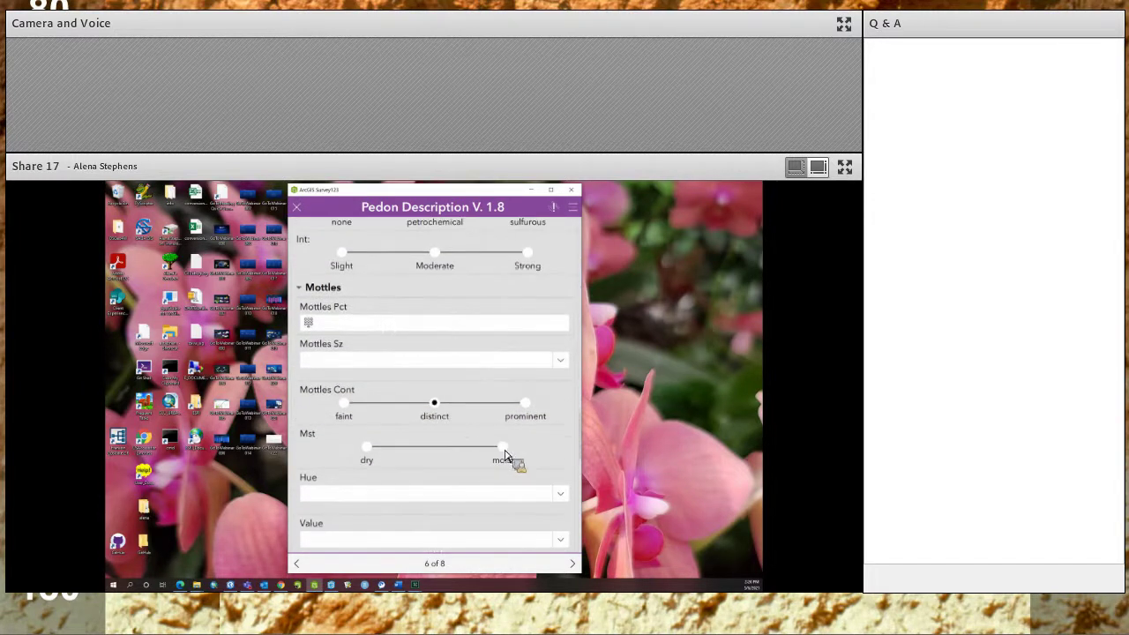
pyautogui.scroll(-3, 569, 397)
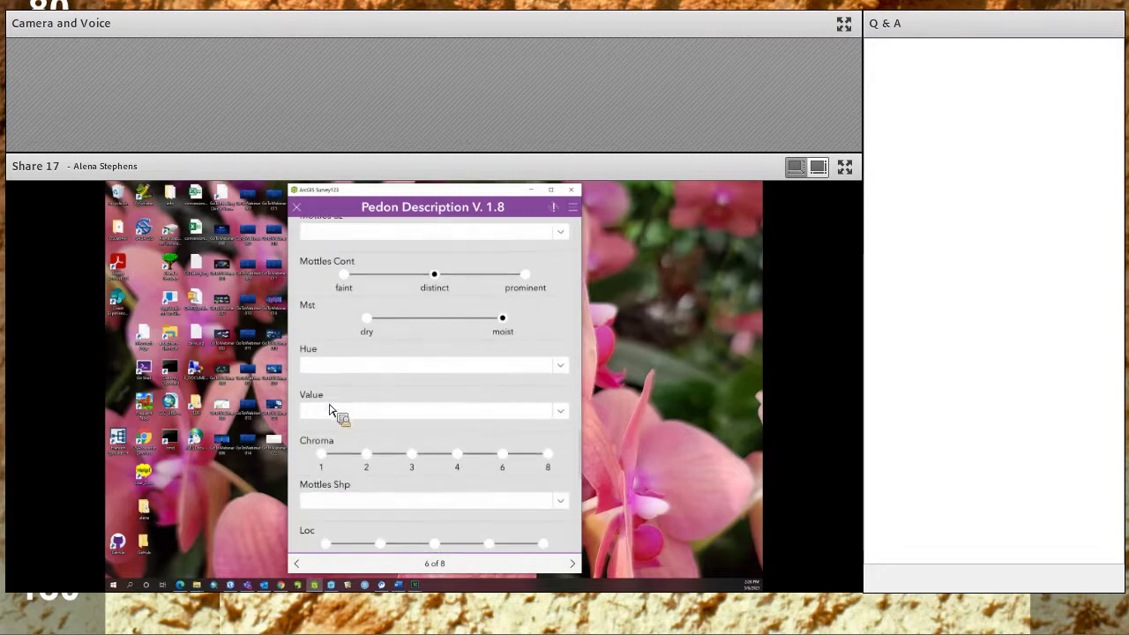
# Step: Complete the mottles record with hue 7.5YR, value 2, chroma 3, cubic shape and location cracks
pyautogui.click(335, 402)
pyautogui.write('2')
pyautogui.scroll(-2, 542, 423)
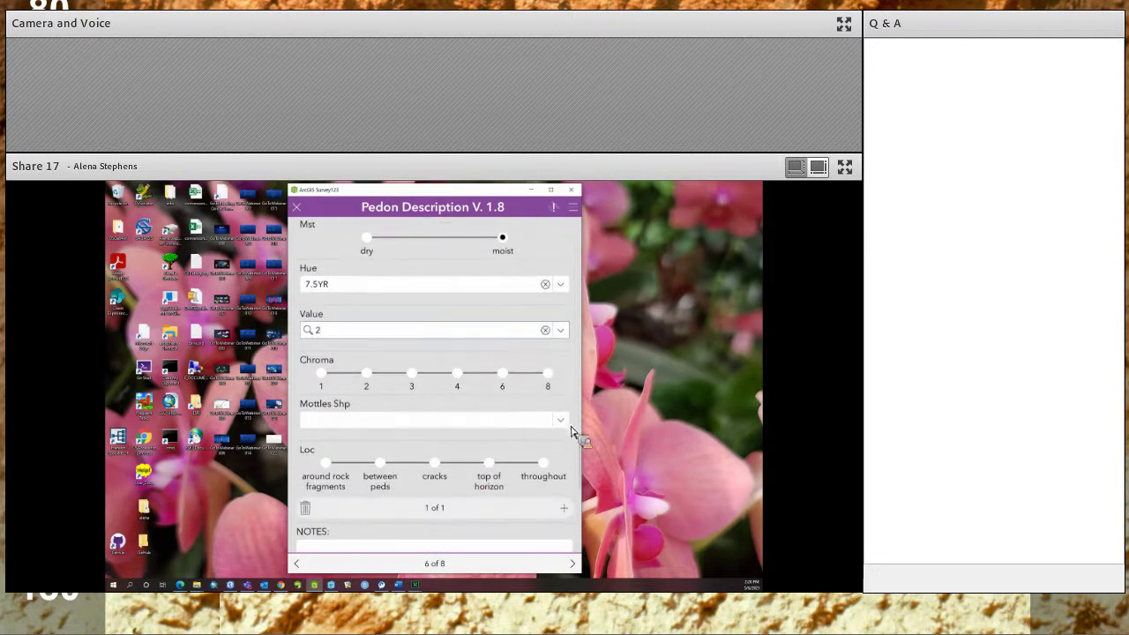
pyautogui.click(336, 424)
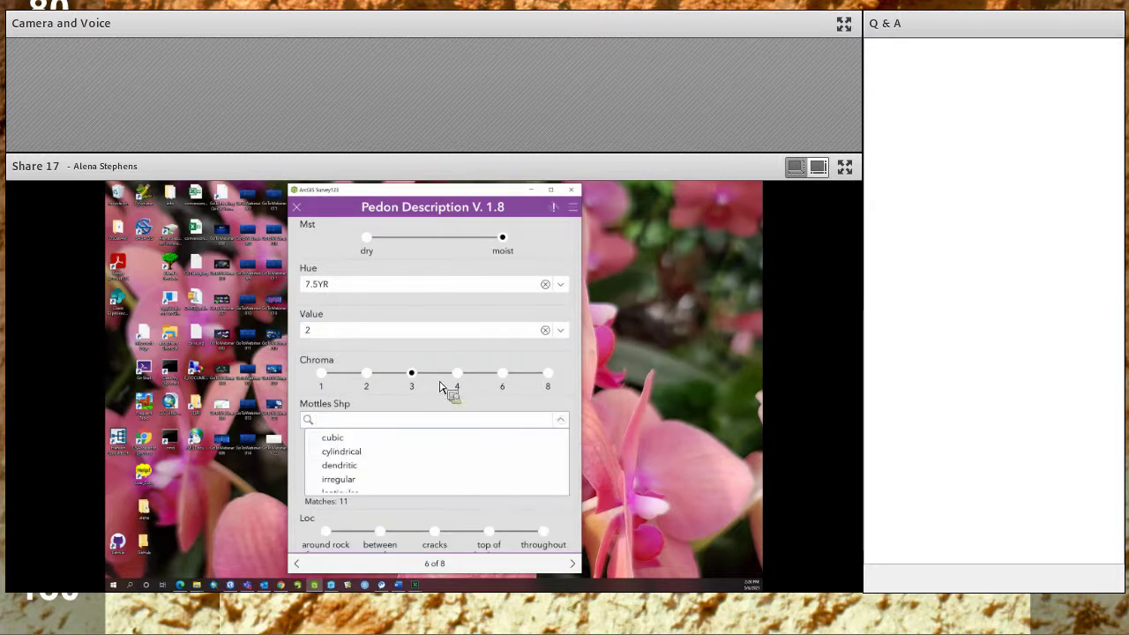
pyautogui.press('Return')
pyautogui.scroll(-3, 530, 388)
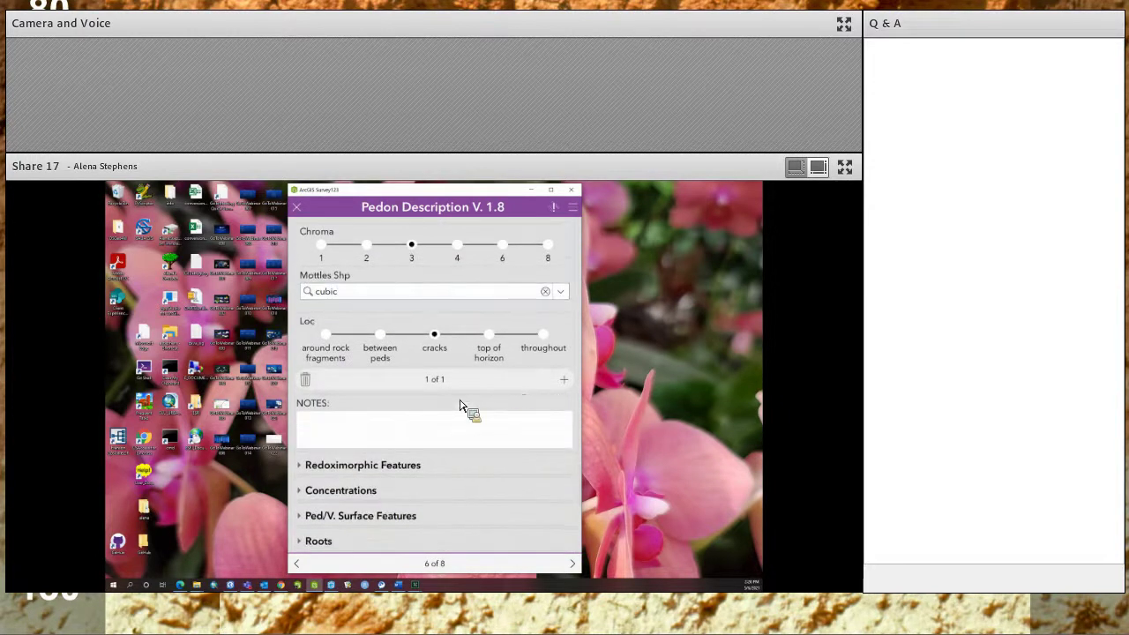
# Step: Expand Roots and set the roots quantity to moderately few and size to coarse, and pick a root location
pyautogui.click(317, 418)
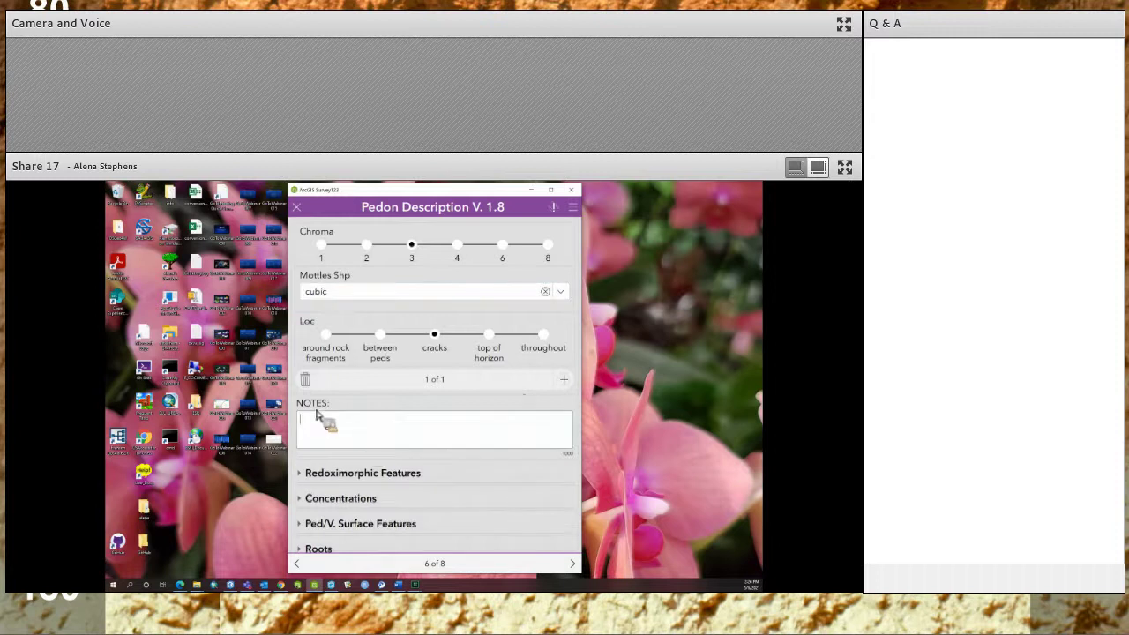
pyautogui.scroll(-2, 304, 406)
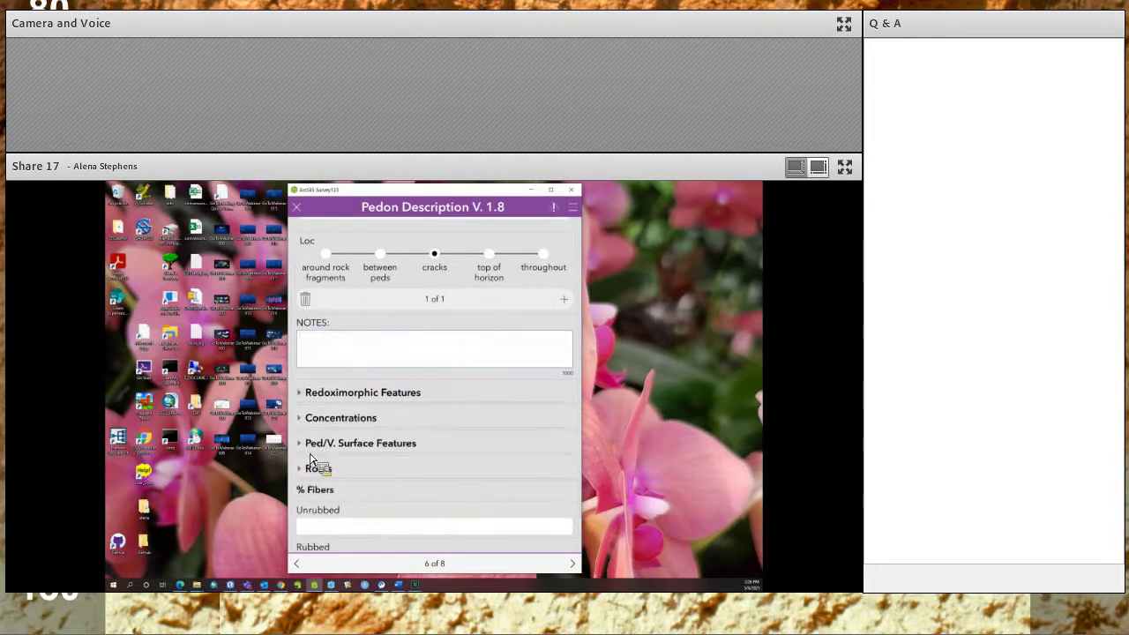
pyautogui.click(384, 458)
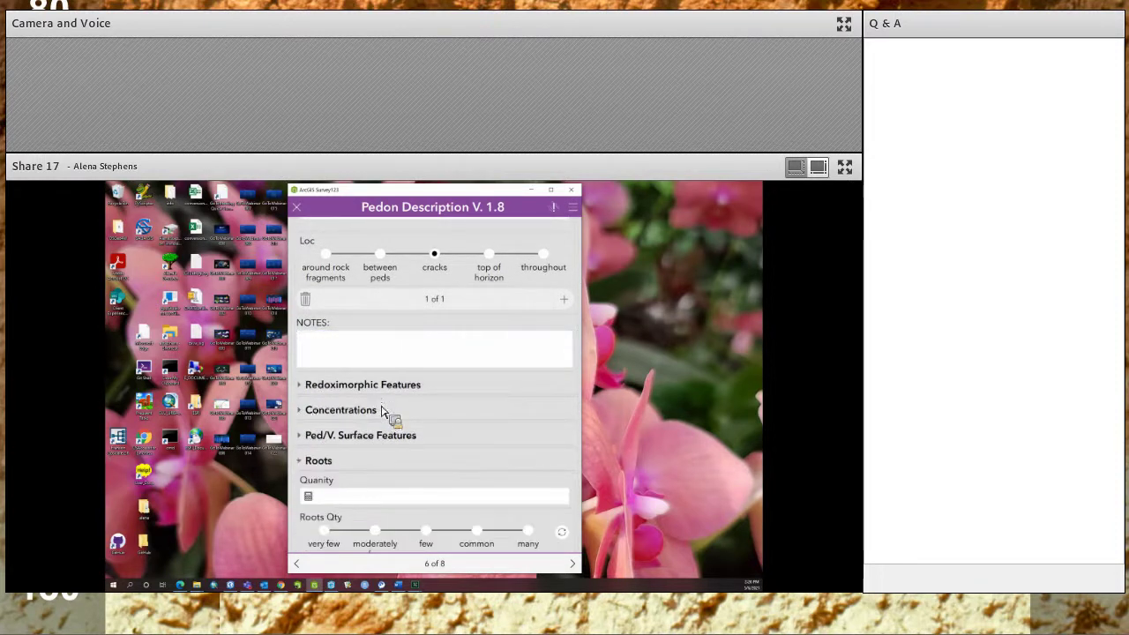
pyautogui.scroll(-2, 459, 441)
pyautogui.click(353, 509)
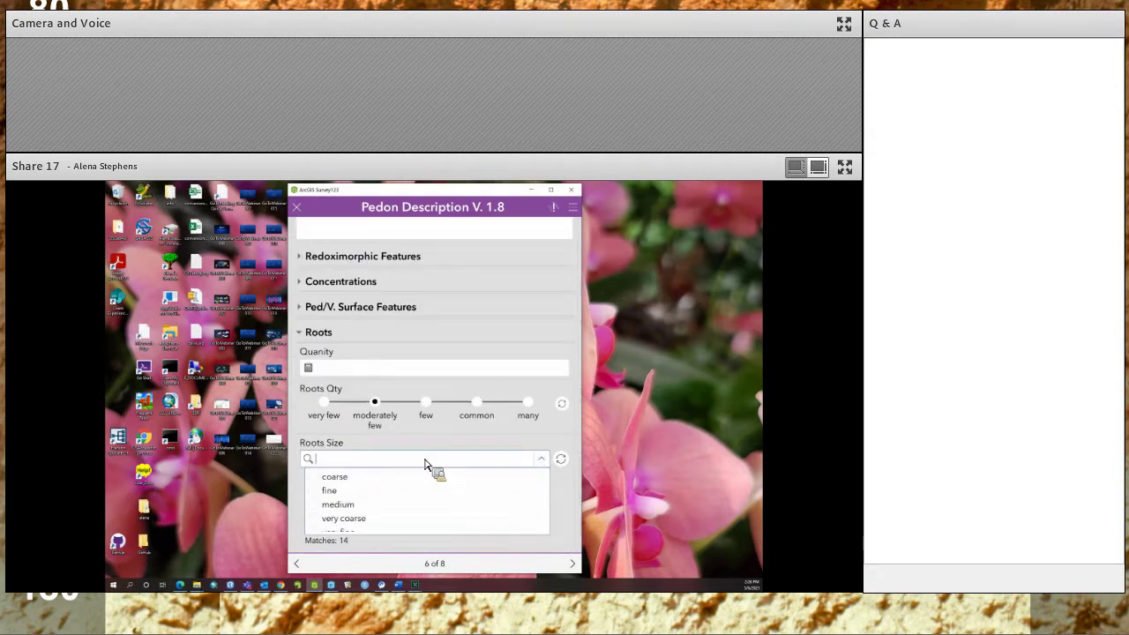
pyautogui.click(393, 476)
pyautogui.scroll(-2, 424, 439)
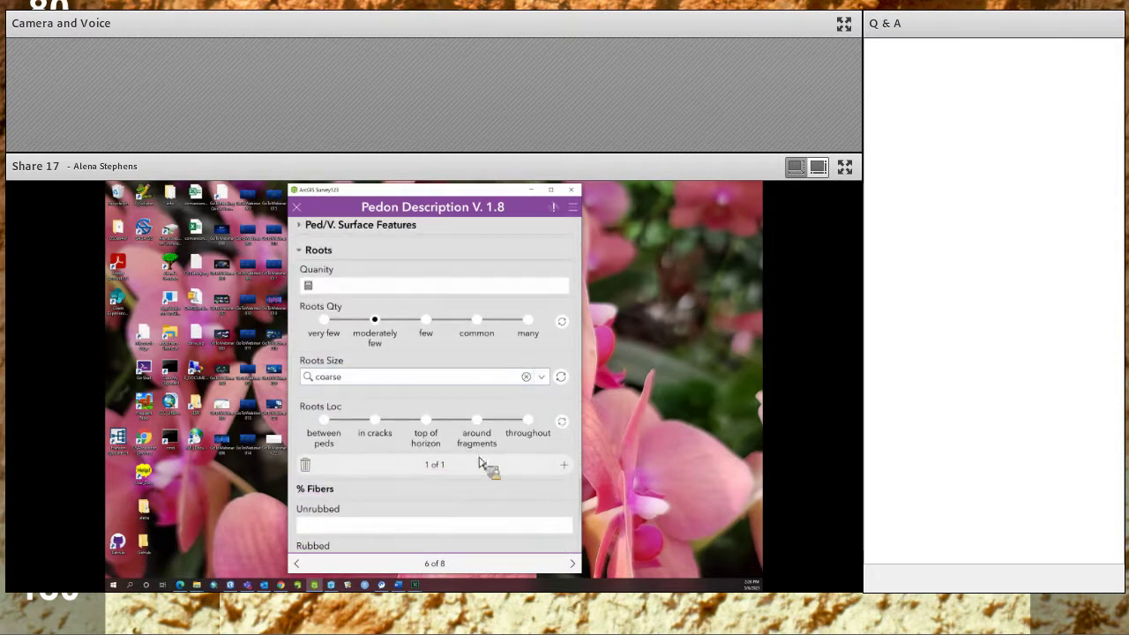
pyautogui.click(389, 426)
# Step: Add a second horizon record with a top depth of 2 cm and a bottom depth of 5 cm
pyautogui.scroll(-1, 389, 426)
pyautogui.scroll(-5, 416, 429)
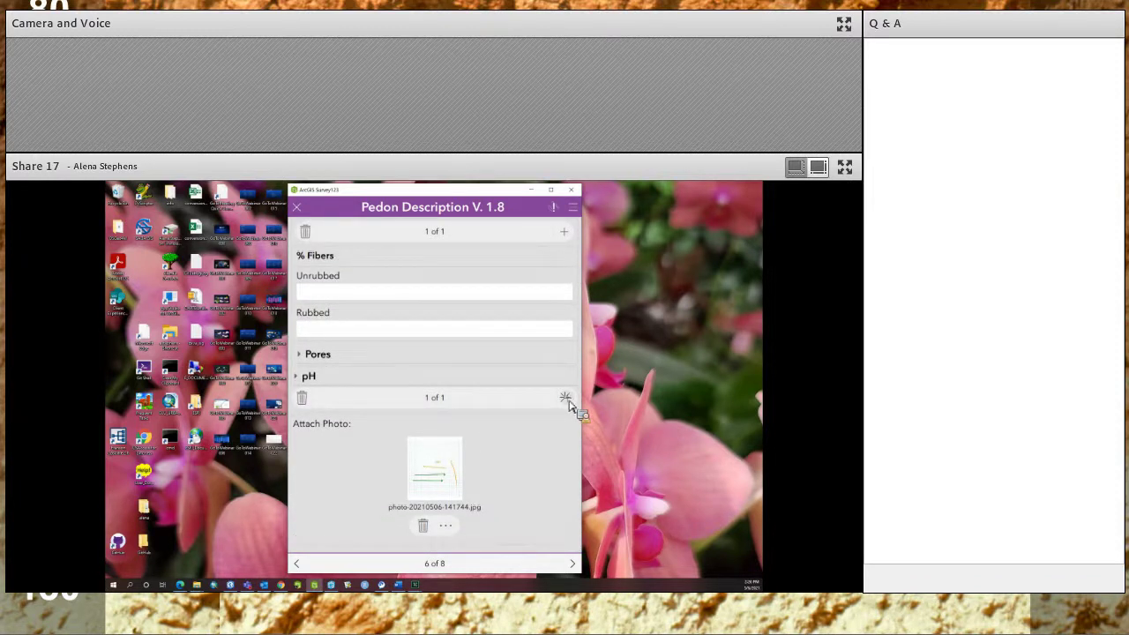
pyautogui.scroll(10, 515, 303)
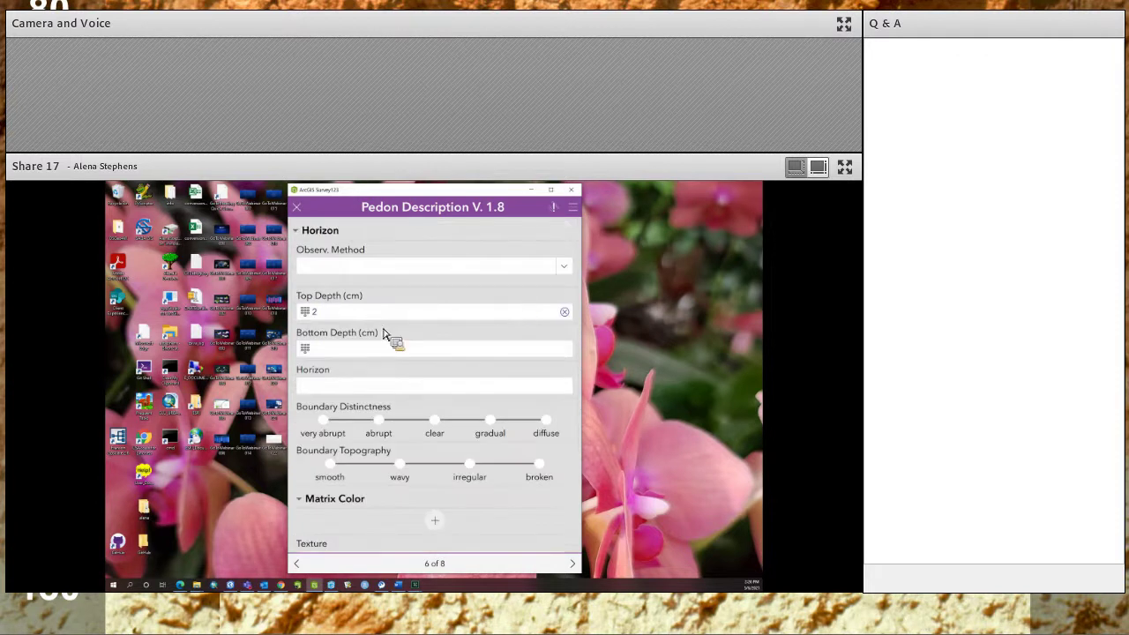
pyautogui.write('2')
pyautogui.click(339, 323)
pyautogui.click(337, 348)
pyautogui.write('5')
pyautogui.press('Return')
# Step: Go past the remaining fields of the second horizon and advance to the DSP page of the survey
pyautogui.scroll(-5, 471, 421)
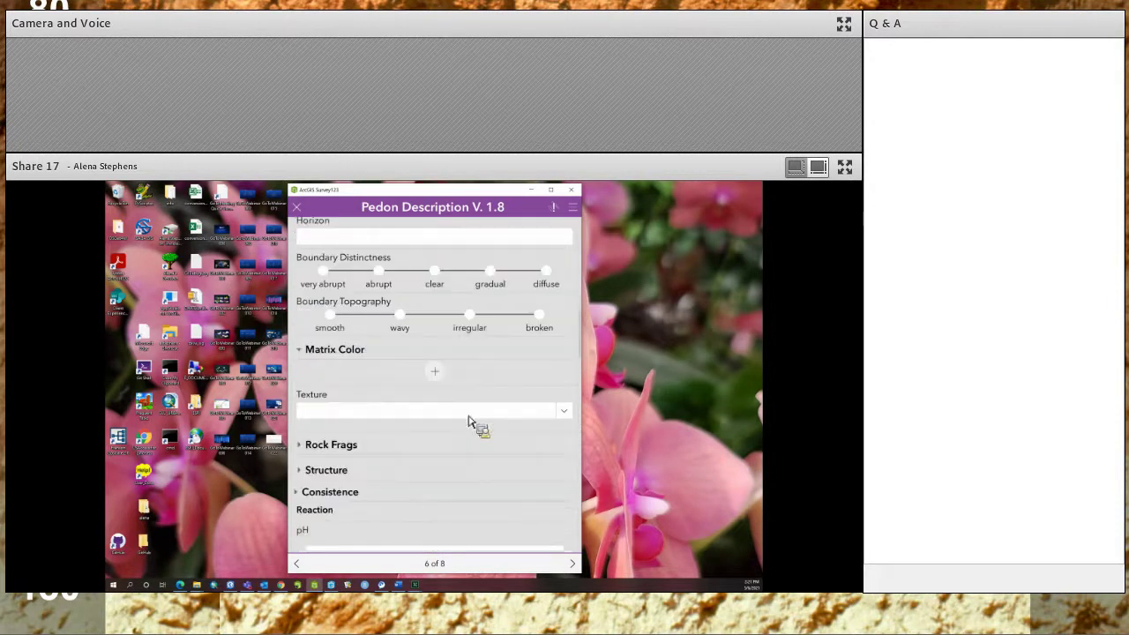
pyautogui.scroll(-10, 468, 438)
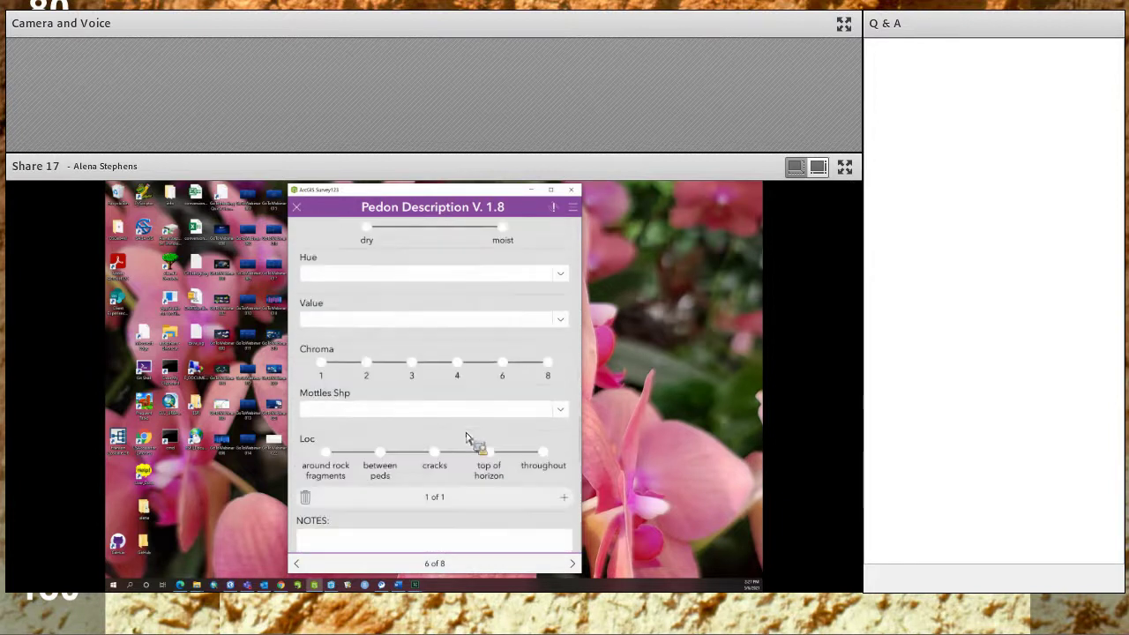
pyautogui.scroll(-3, 517, 474)
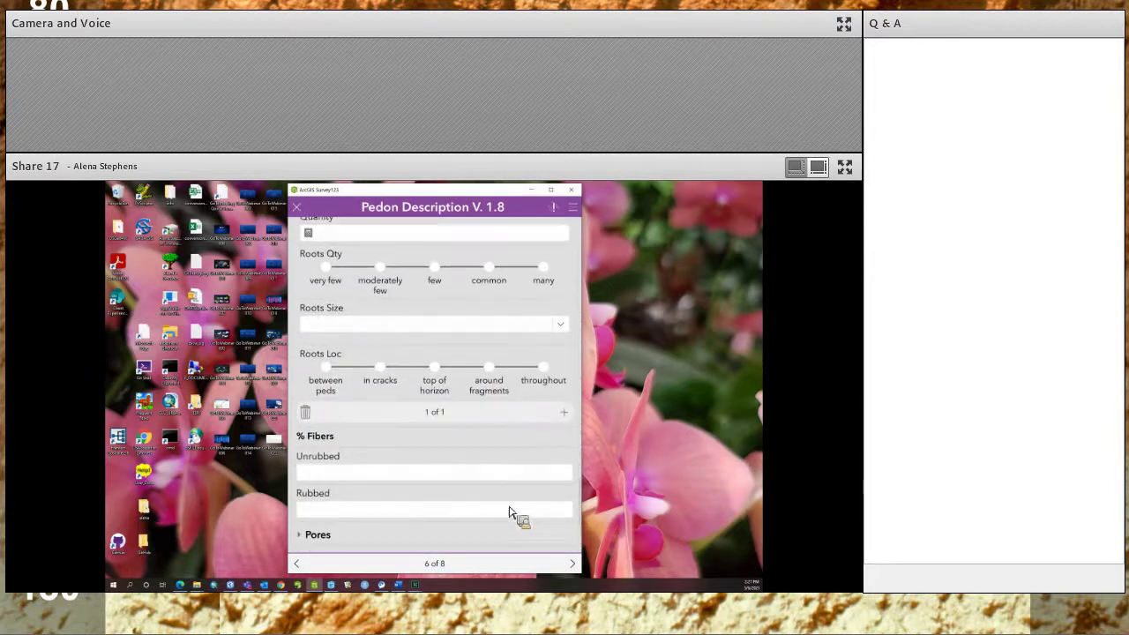
pyautogui.scroll(-2, 509, 511)
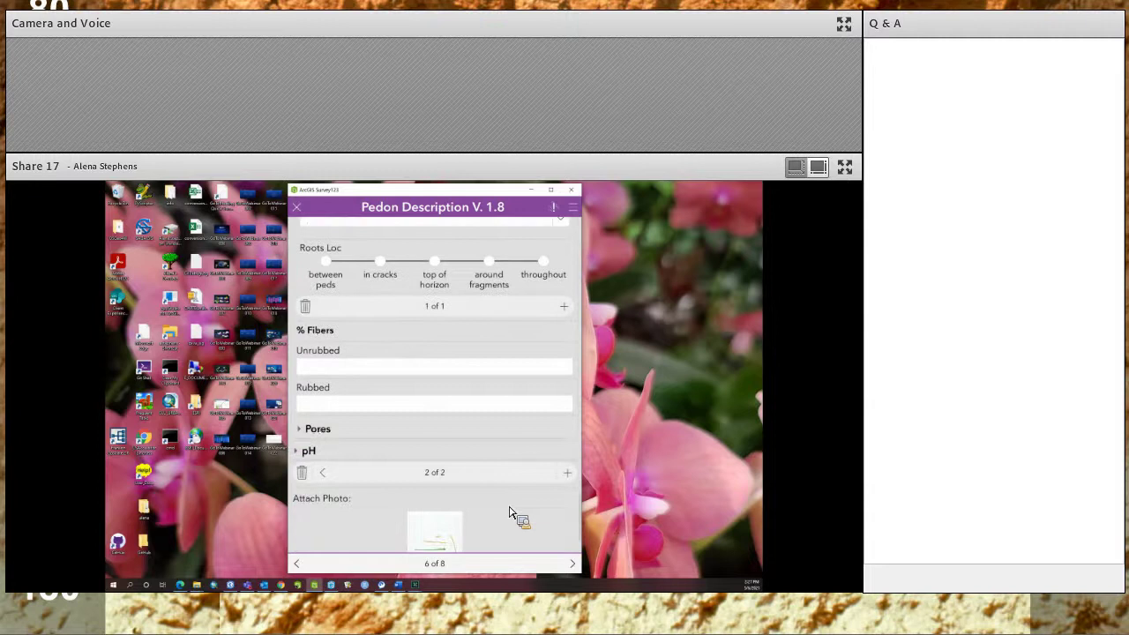
pyautogui.scroll(-2, 512, 516)
pyautogui.scroll(-1, 578, 569)
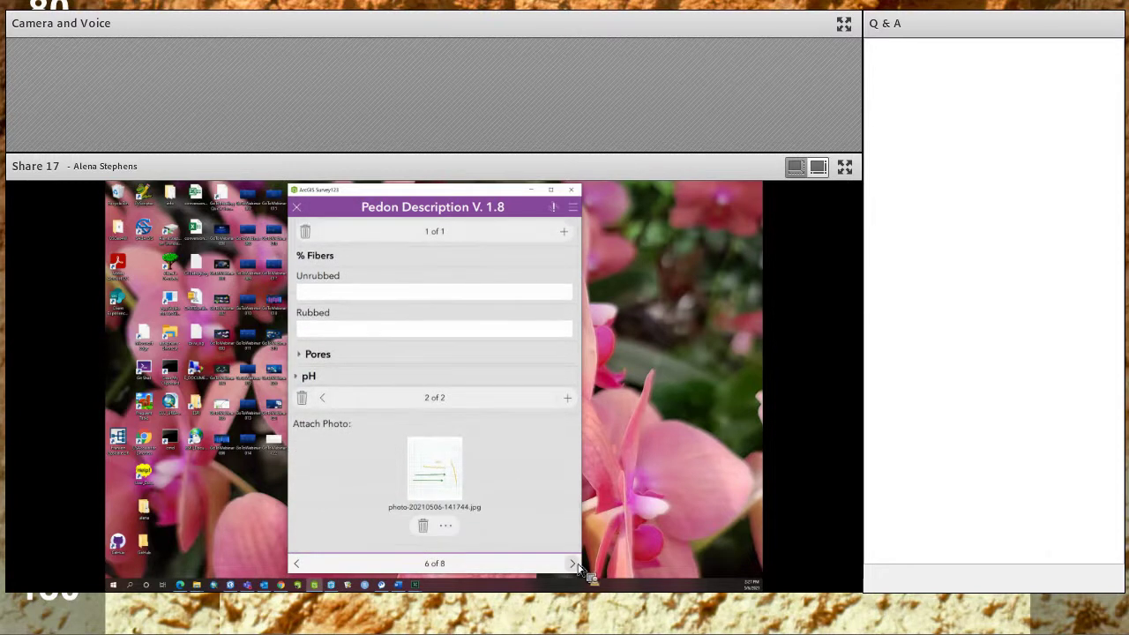
pyautogui.click(574, 565)
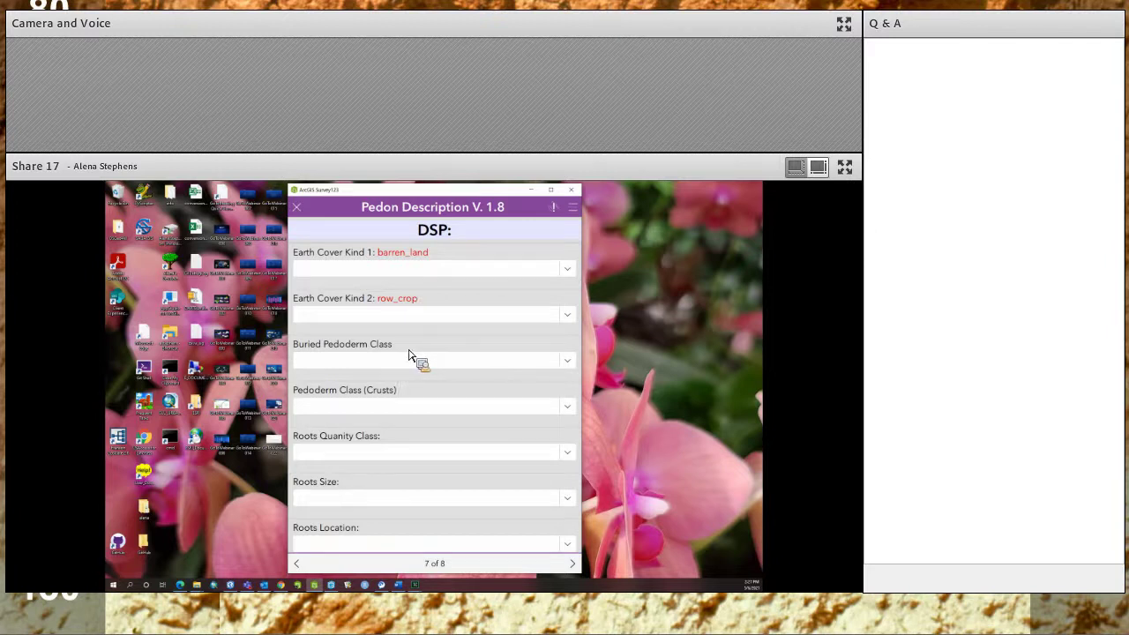
# Step: Set Buried Pedoderm Class to rock mulch and Pedoderm Class (Crusts) to soil aggregates
pyautogui.scroll(-2, 507, 350)
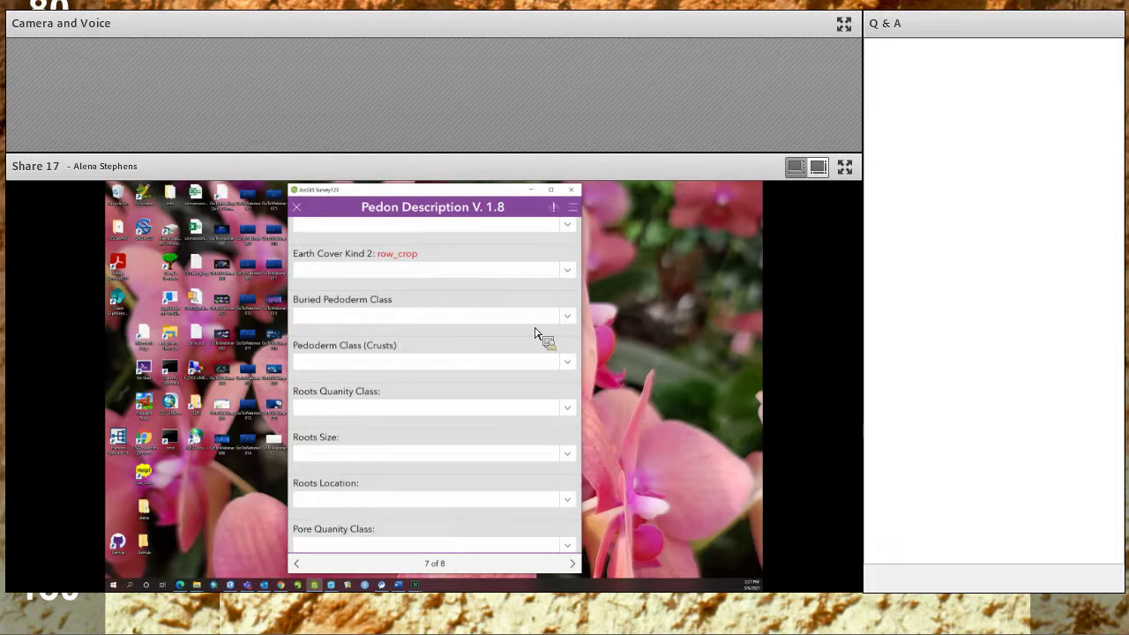
pyautogui.click(566, 322)
pyautogui.click(561, 351)
pyautogui.click(335, 362)
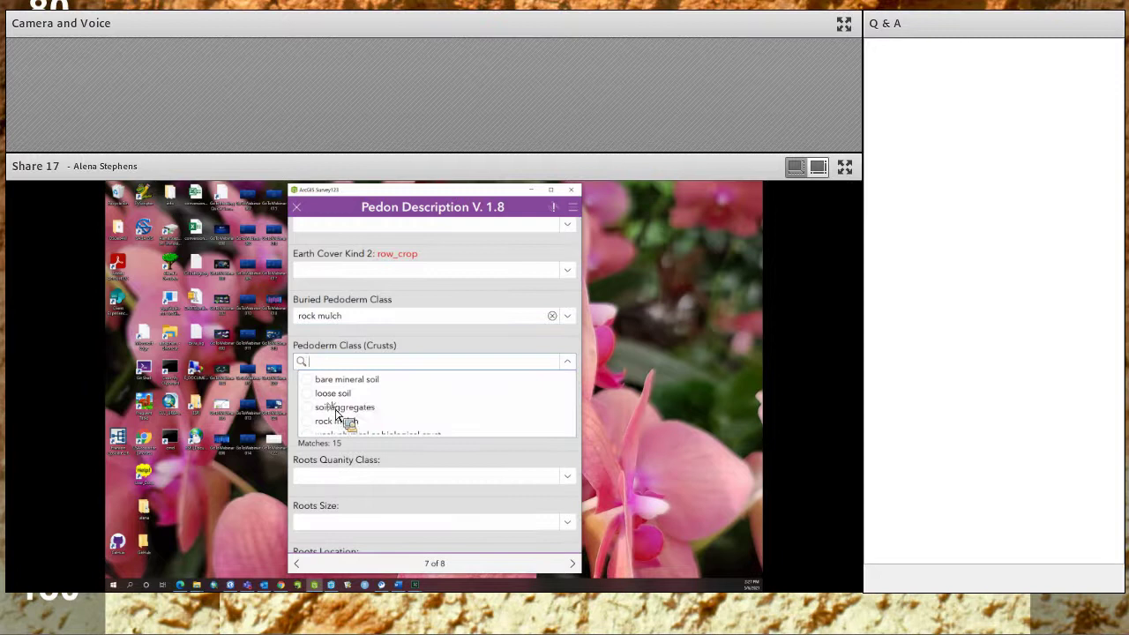
pyautogui.click(423, 402)
# Step: Set the DSP roots quantity class to moderately few and the roots size to fine
pyautogui.scroll(-1, 443, 382)
pyautogui.scroll(-1, 503, 336)
pyautogui.scroll(-2, 479, 362)
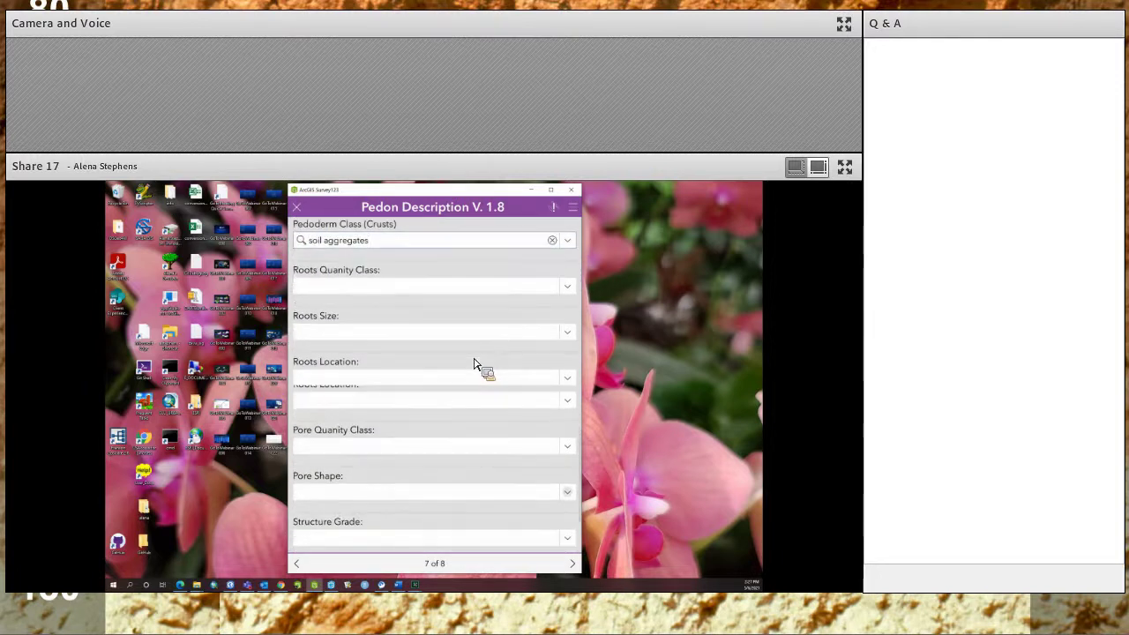
pyautogui.scroll(1, 455, 375)
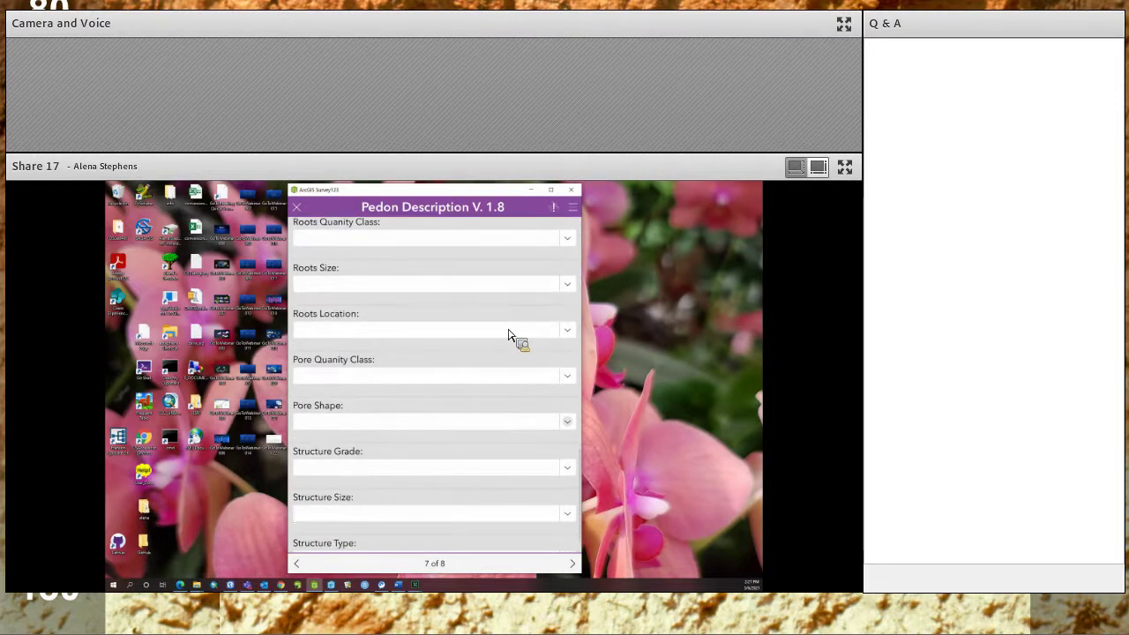
pyautogui.scroll(2, 511, 335)
pyautogui.click(349, 359)
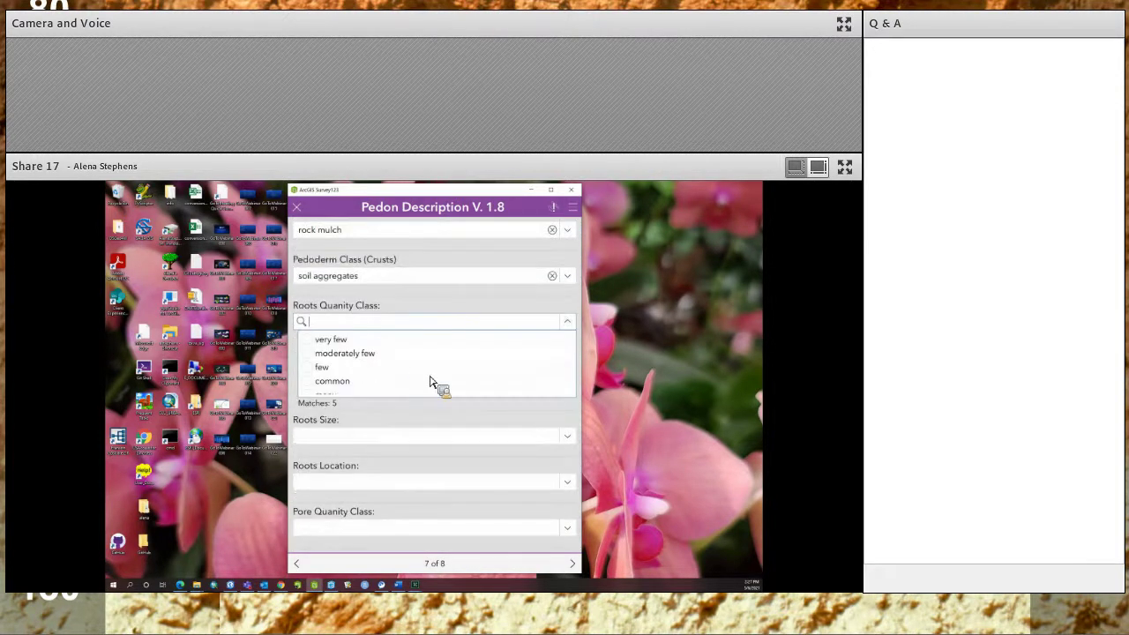
pyautogui.click(464, 352)
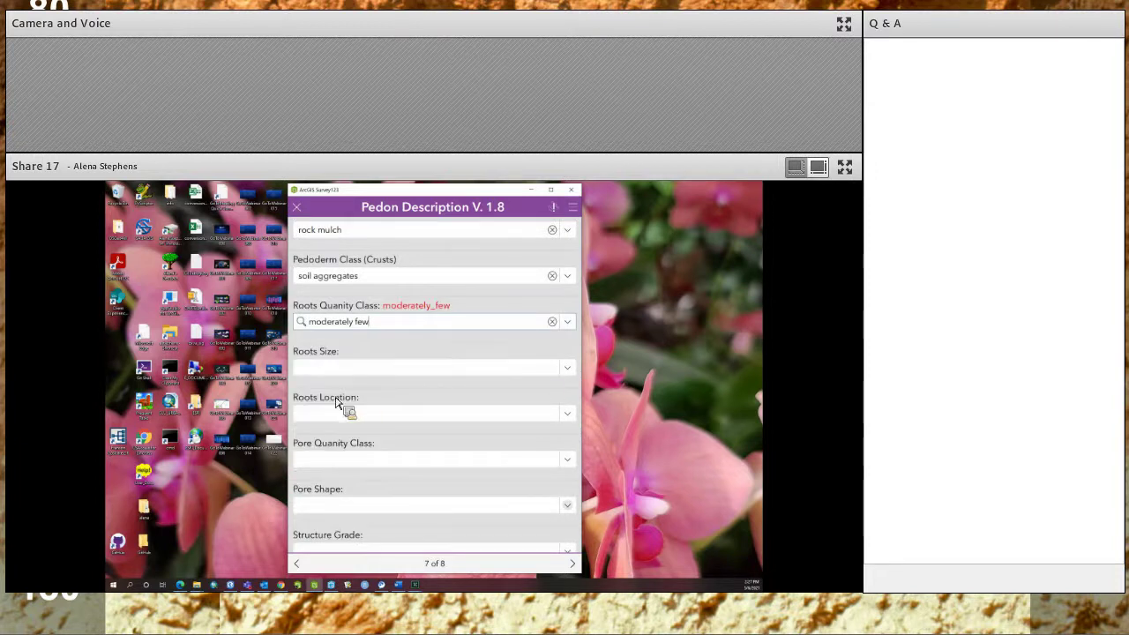
pyautogui.click(371, 367)
pyautogui.click(394, 395)
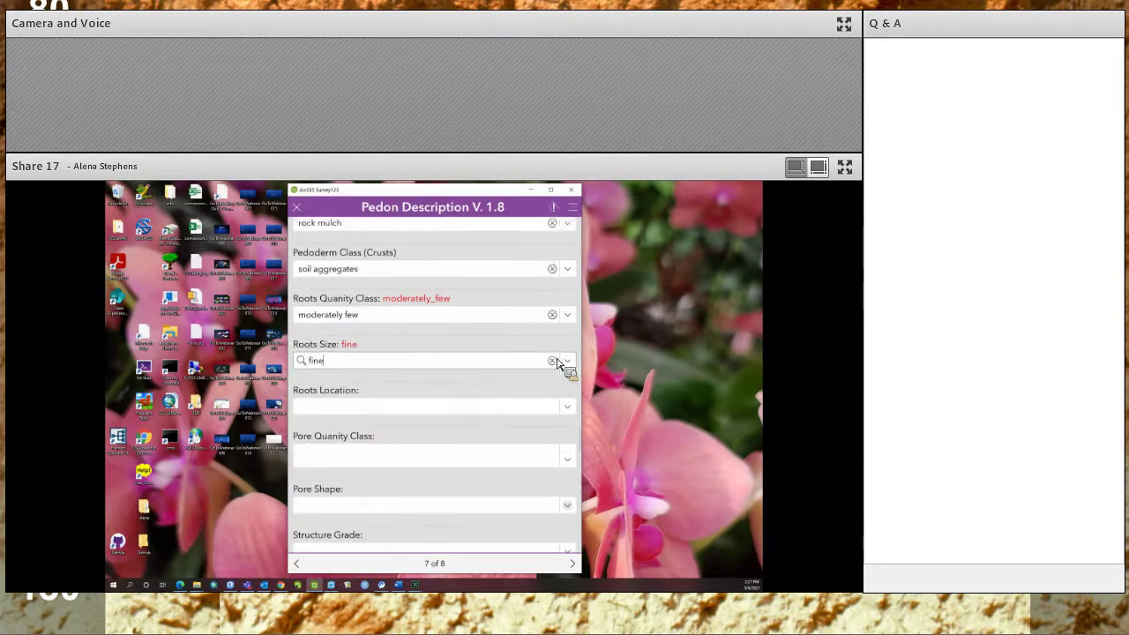
# Step: Set the DSP roots location to top of horizon
pyautogui.scroll(-2, 529, 362)
pyautogui.click(414, 334)
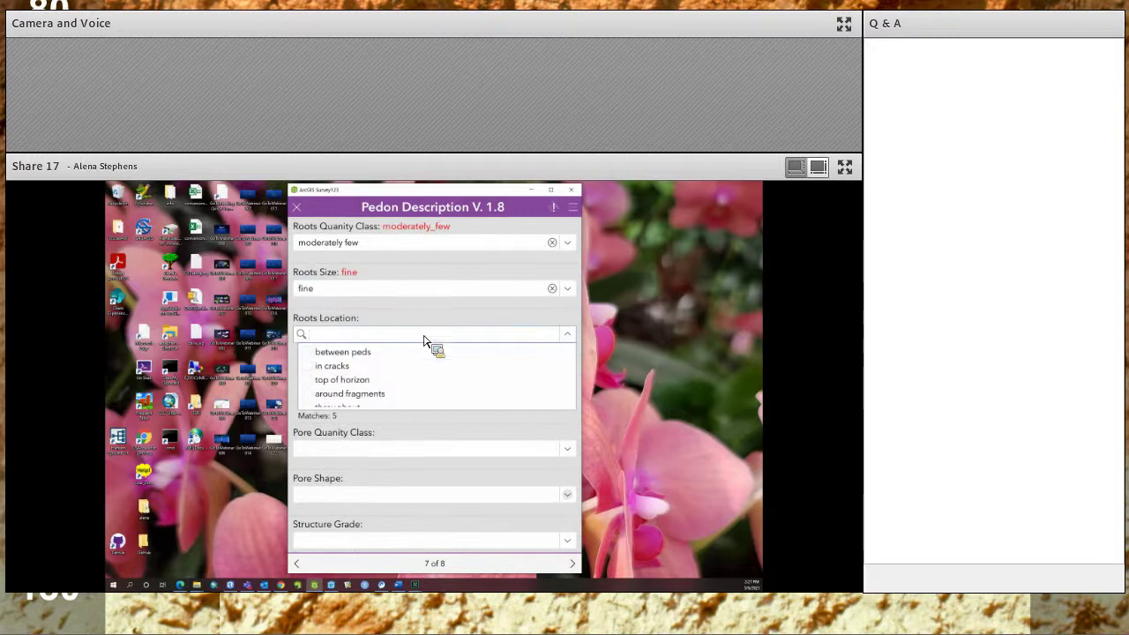
pyautogui.click(468, 379)
pyautogui.scroll(-1, 497, 407)
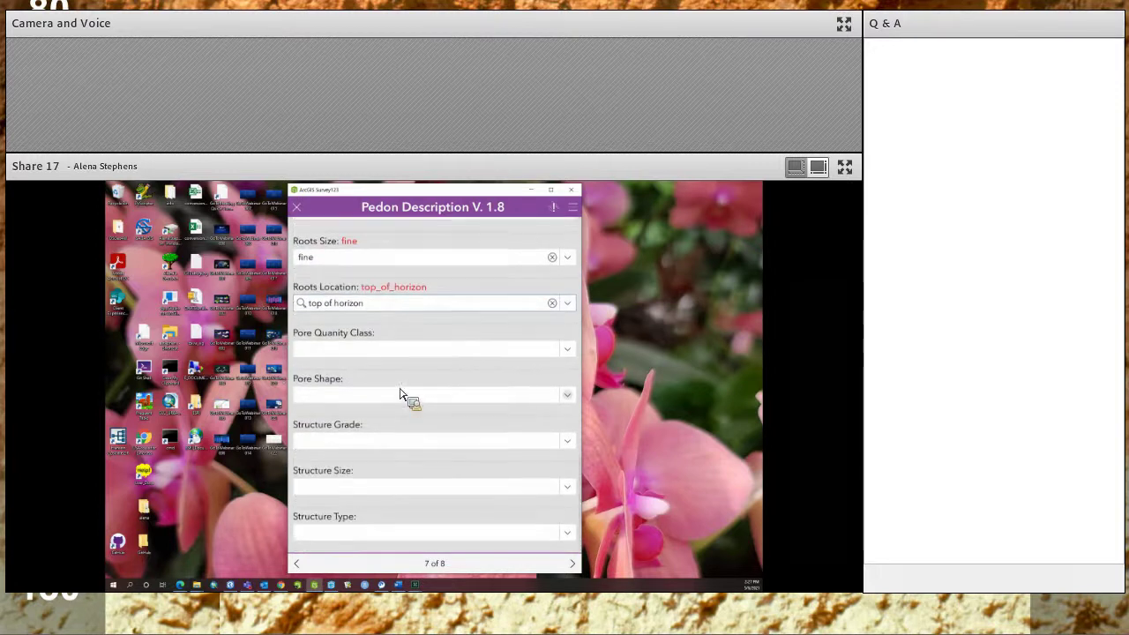
# Step: Go to the Horizon page and examine the roots quantity, size and location entered for the horizon
pyautogui.click(446, 564)
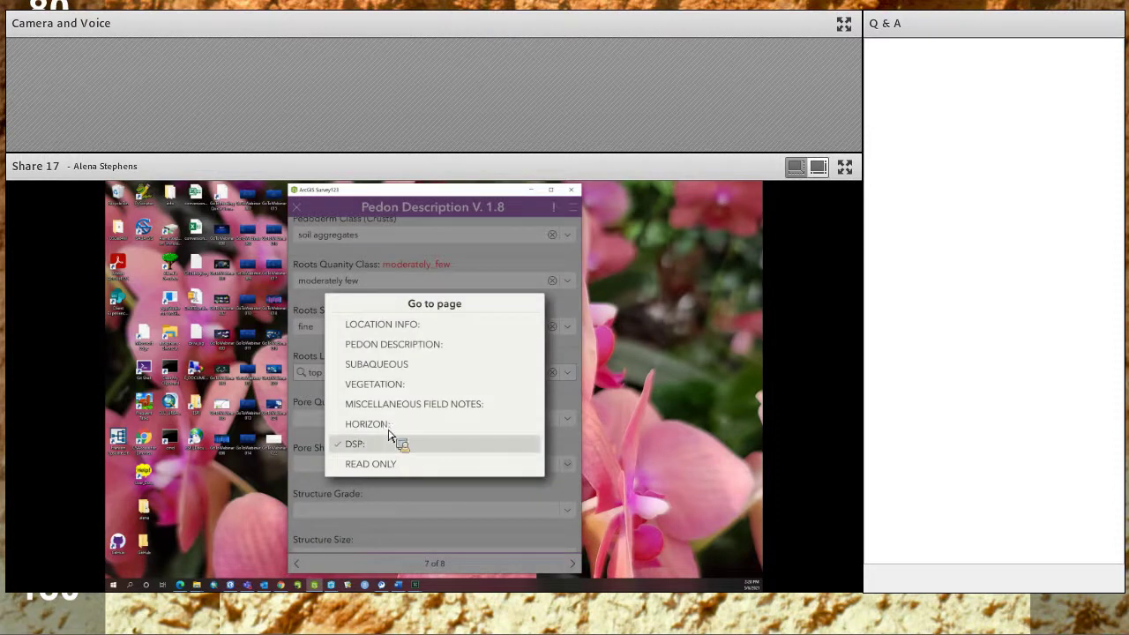
pyautogui.click(395, 427)
pyautogui.scroll(-10, 431, 493)
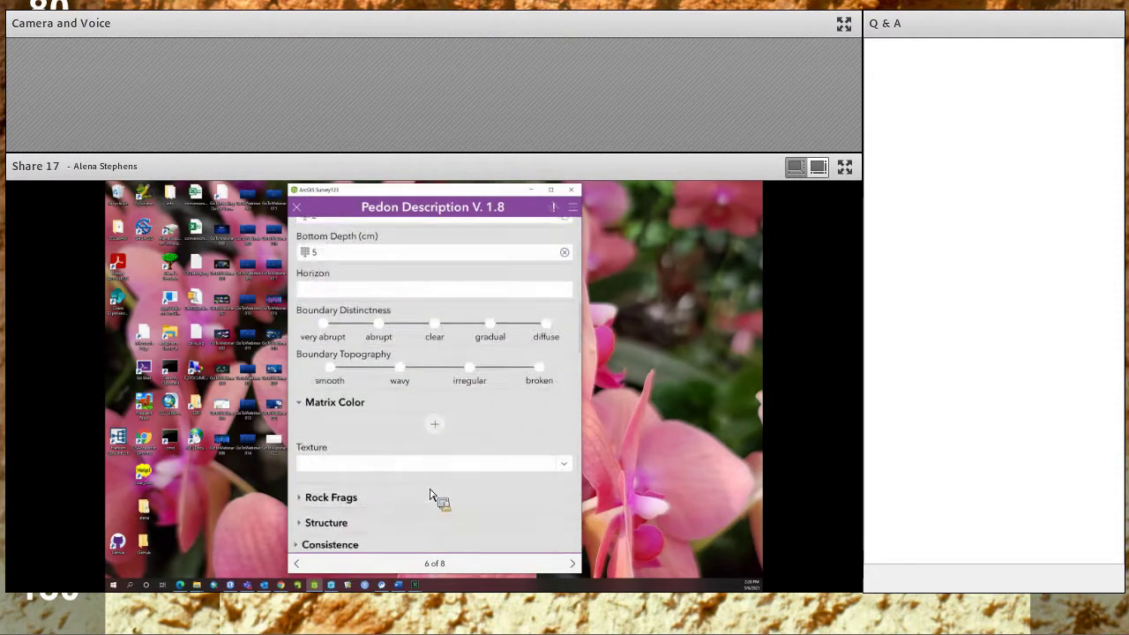
pyautogui.scroll(-10, 431, 498)
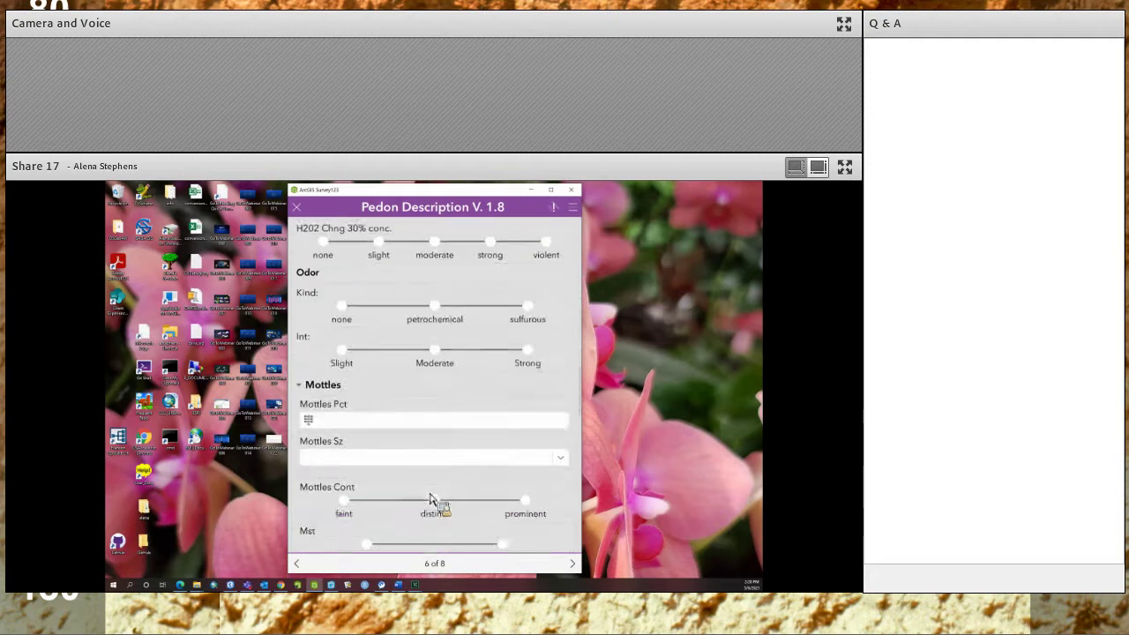
pyautogui.scroll(-1, 304, 489)
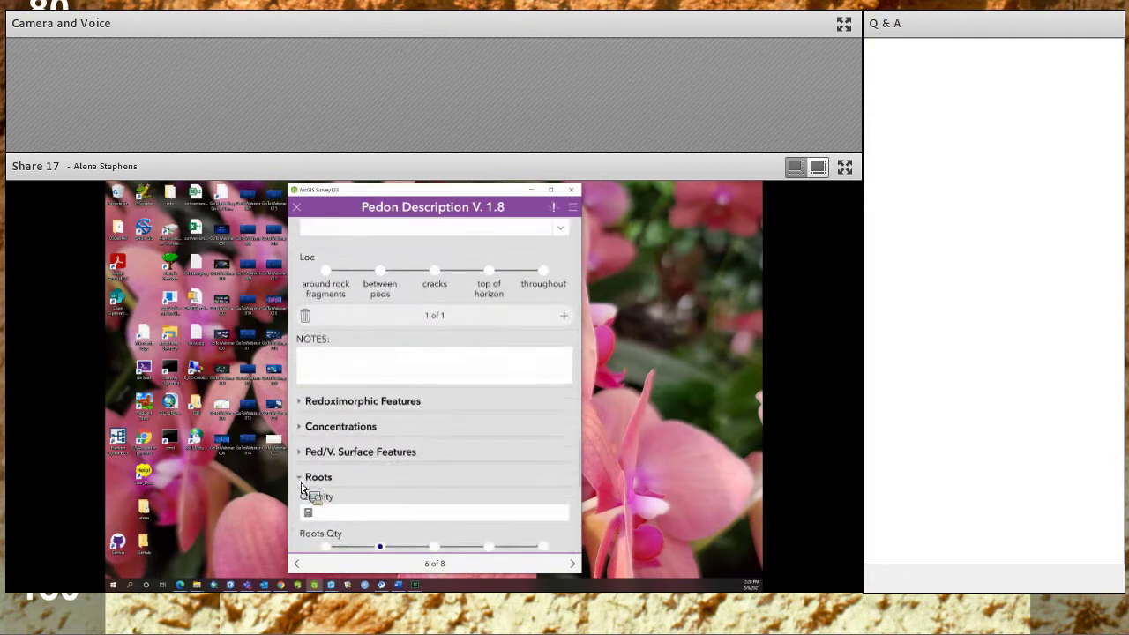
pyautogui.click(472, 479)
pyautogui.scroll(-5, 547, 378)
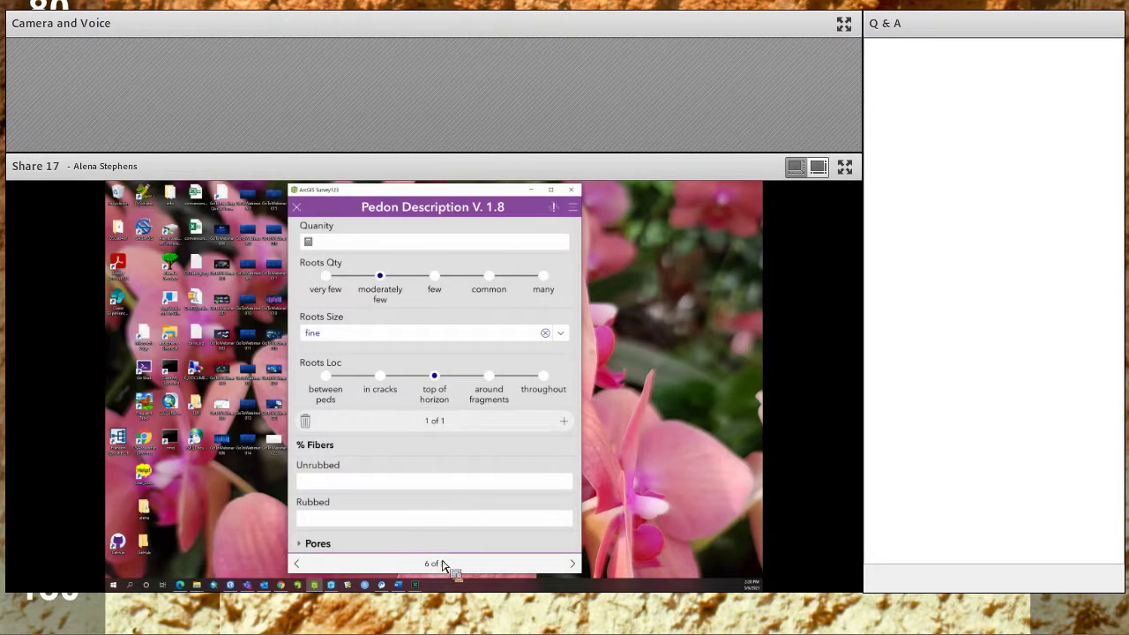
pyautogui.scroll(-2, 444, 556)
# Step: Return to the DSP page and set Pore Shape to irregular
pyautogui.click(497, 432)
pyautogui.scroll(-6, 506, 426)
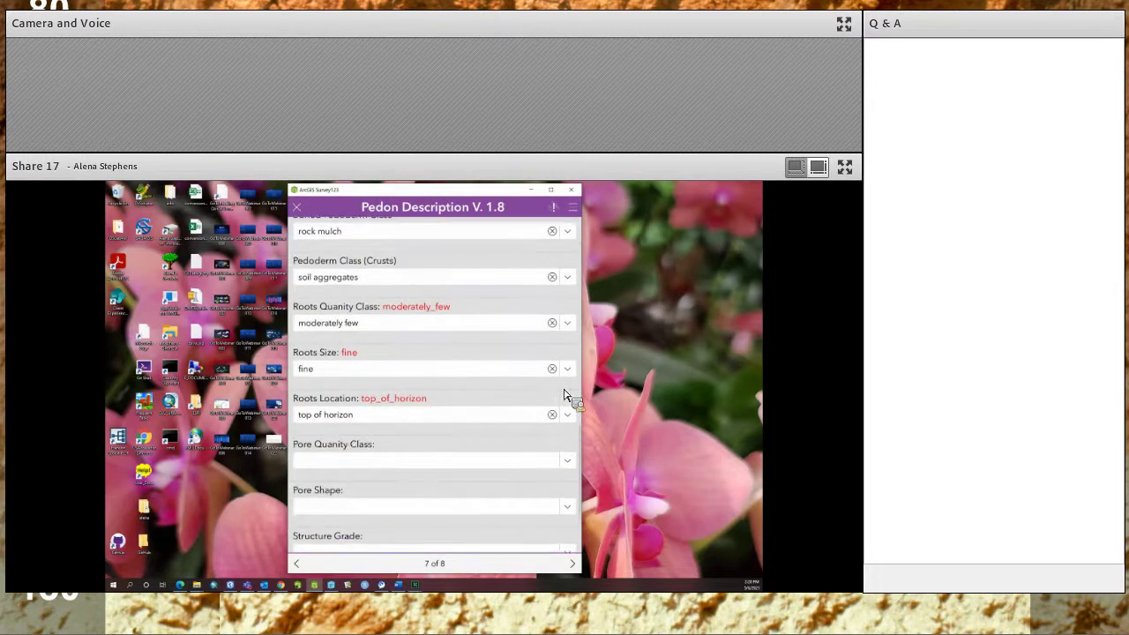
pyautogui.click(371, 422)
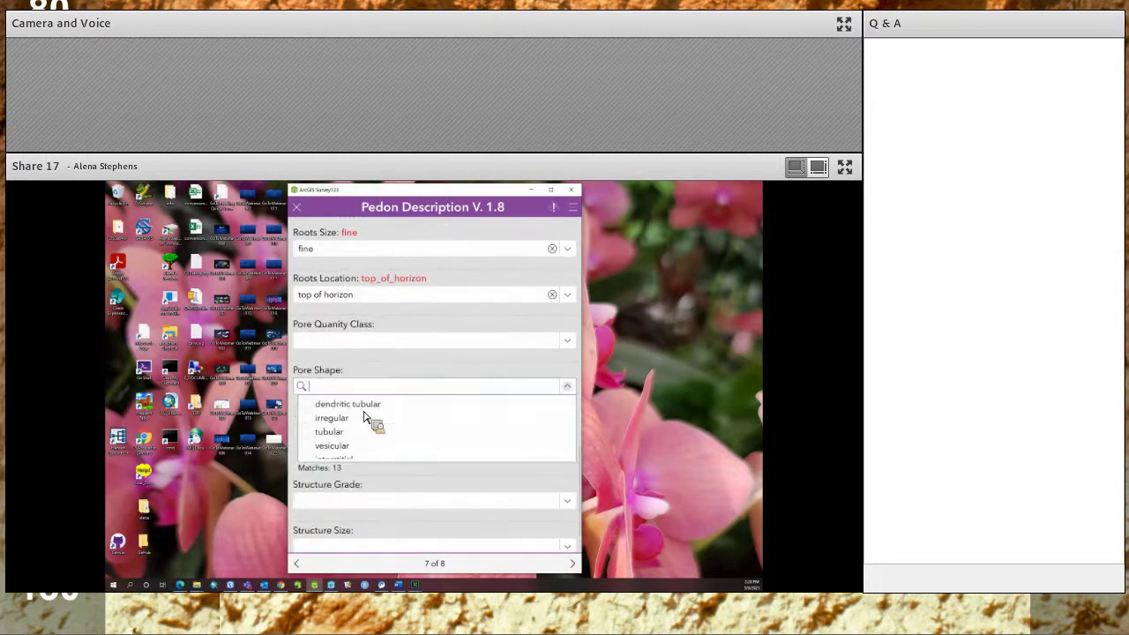
pyautogui.click(500, 421)
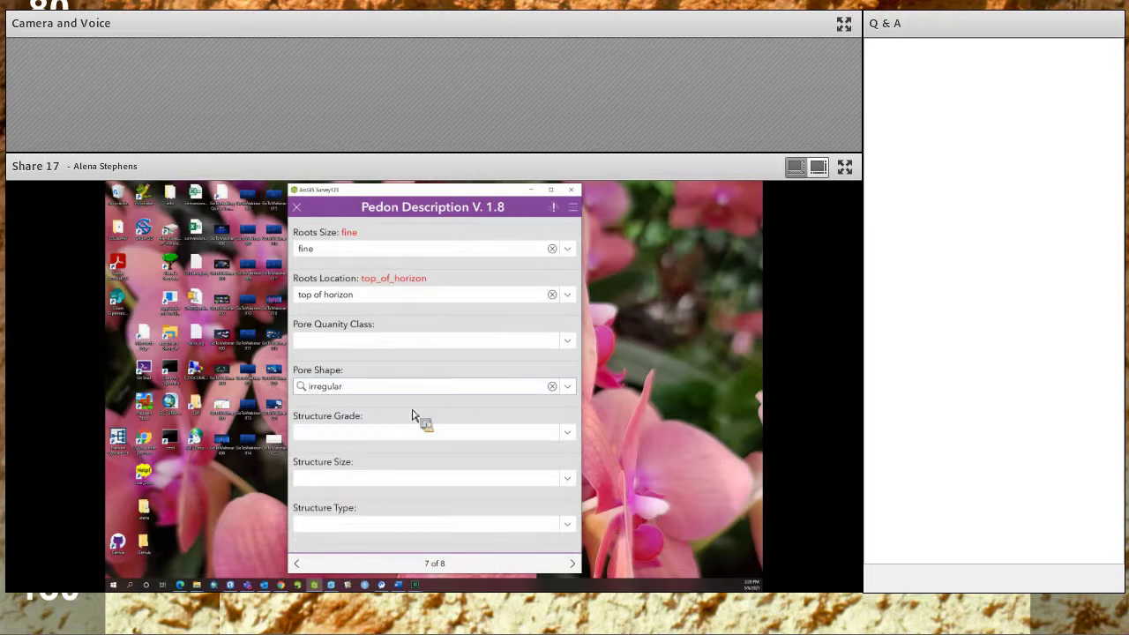
# Step: Go to the Horizon page and check the Pores section for the pore shape entry
pyautogui.click(435, 564)
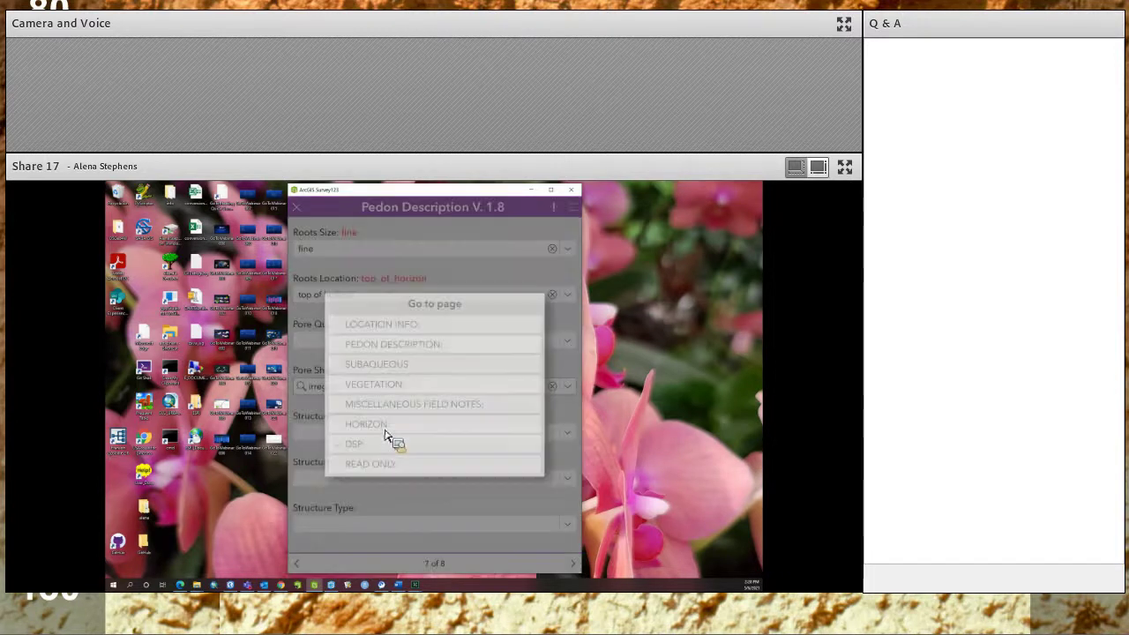
pyautogui.click(367, 424)
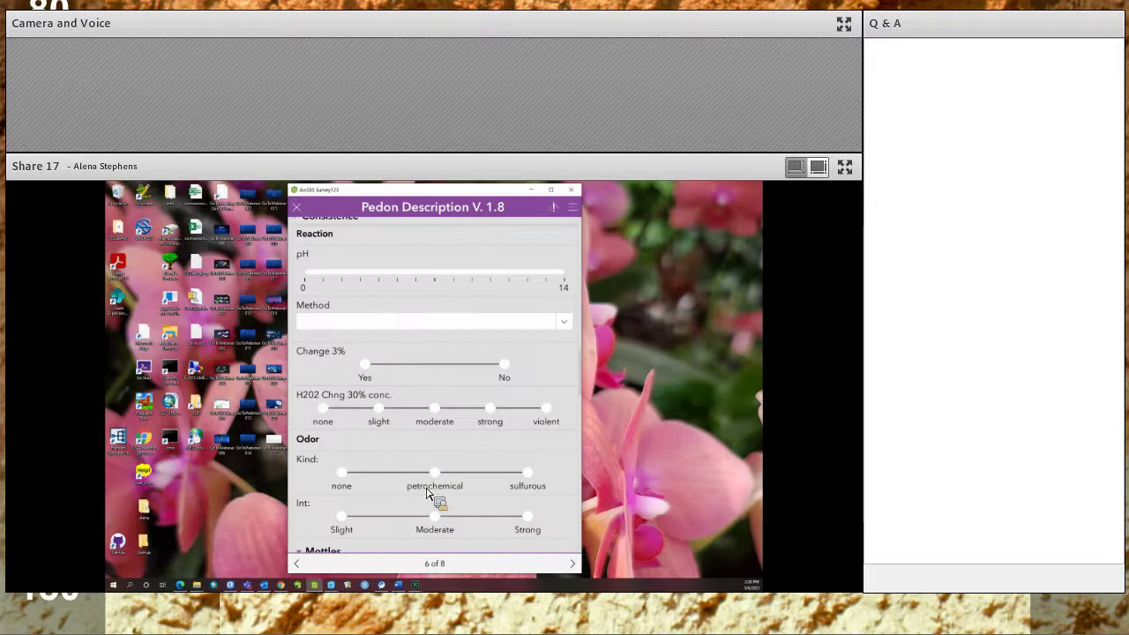
pyautogui.scroll(-5, 426, 494)
pyautogui.scroll(-5, 424, 501)
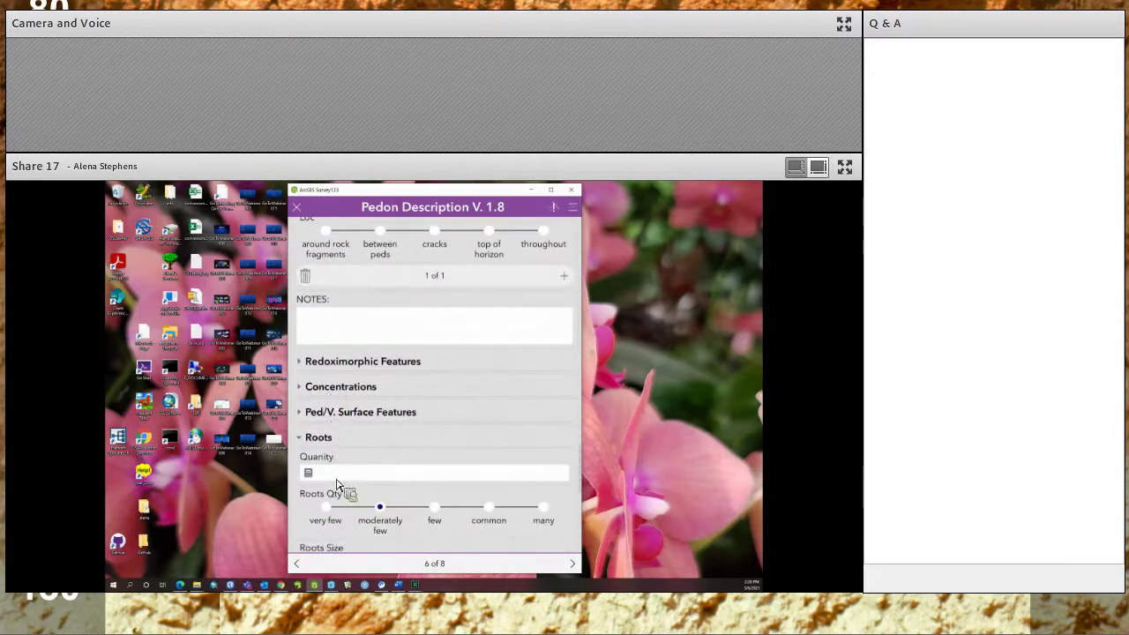
pyautogui.scroll(-5, 326, 523)
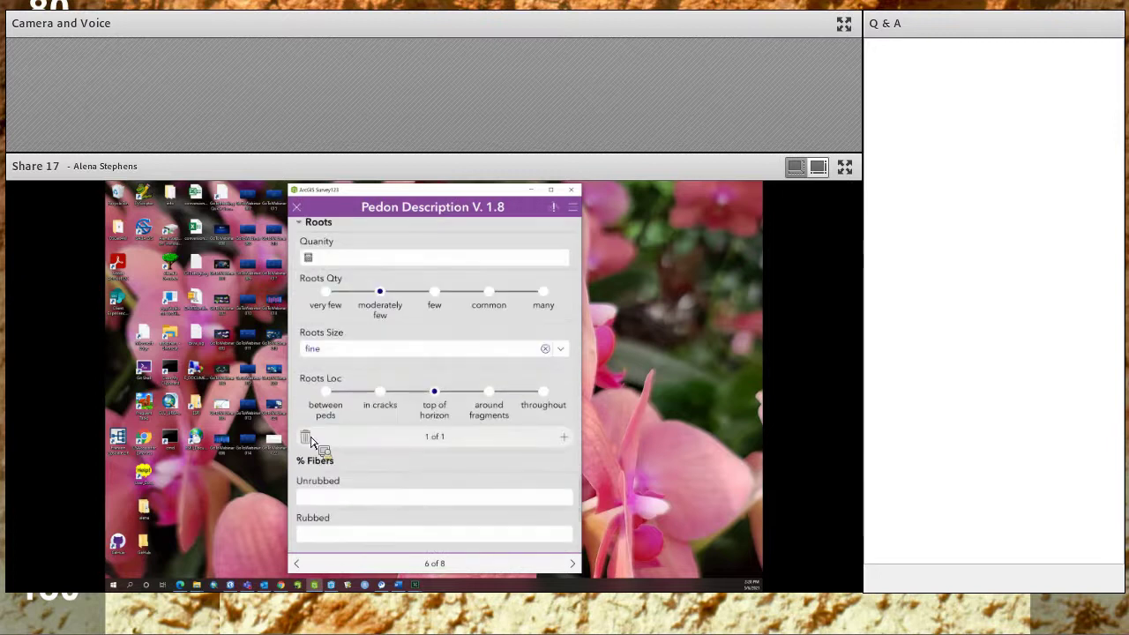
pyautogui.scroll(-4, 312, 373)
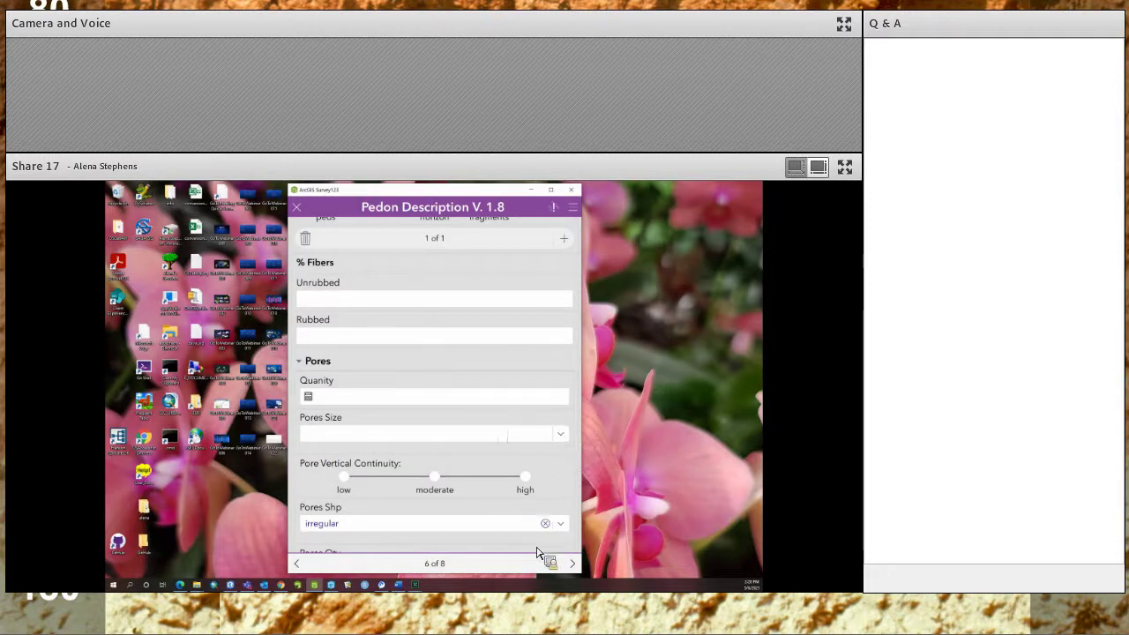
pyautogui.scroll(-2, 556, 556)
# Step: Return to the DSP page and advance to the READ ONLY page of the survey
pyautogui.click(437, 571)
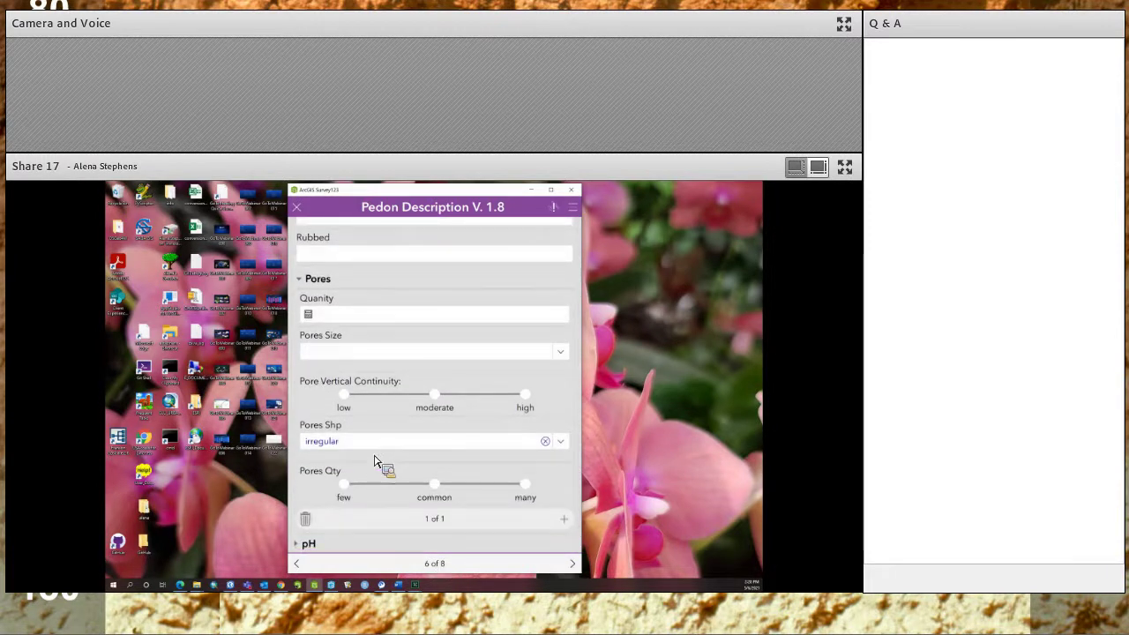
pyautogui.scroll(-5, 423, 530)
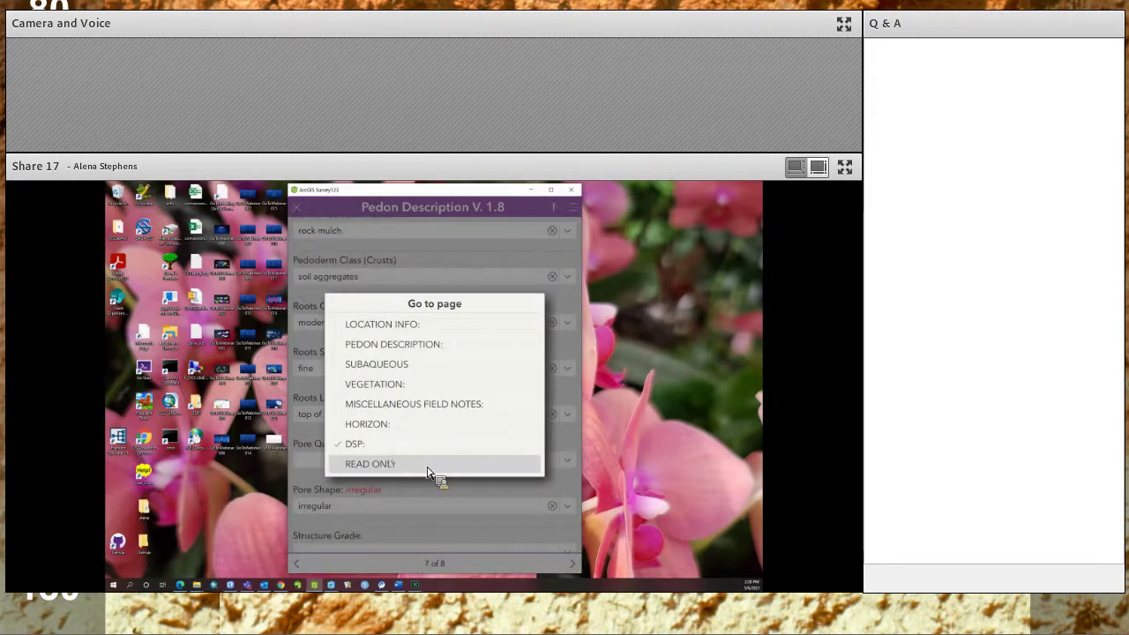
pyautogui.click(403, 444)
pyautogui.click(575, 564)
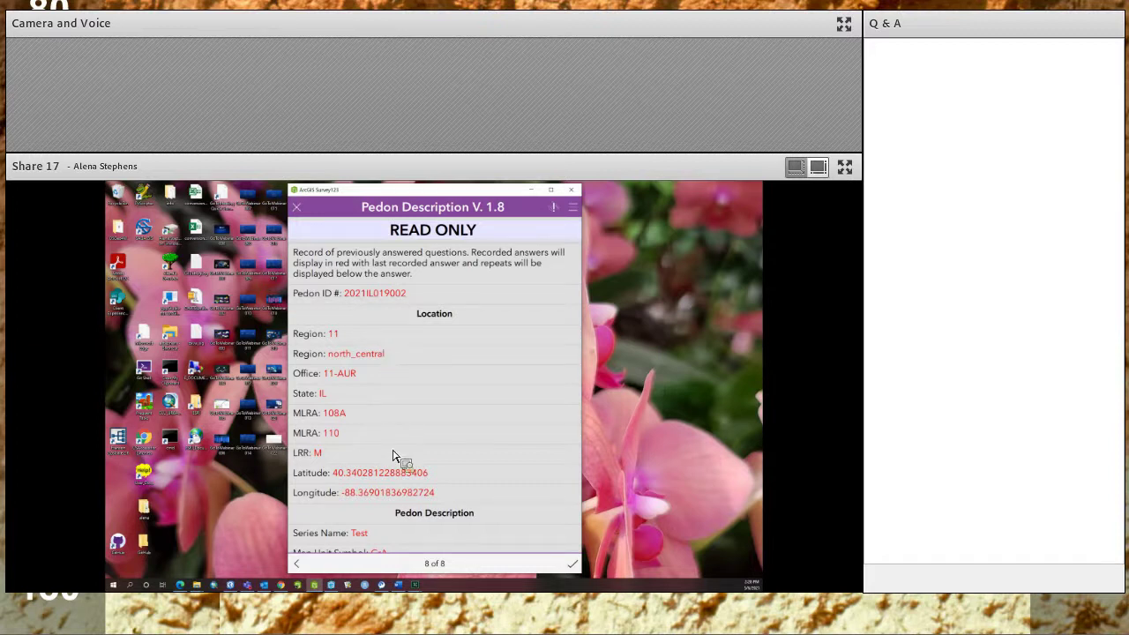
# Step: Review the recorded location, pedon description, parent material, bedrock, subaqueous, taxonomic and vegetation answers on the READ ONLY page
pyautogui.scroll(-1, 395, 456)
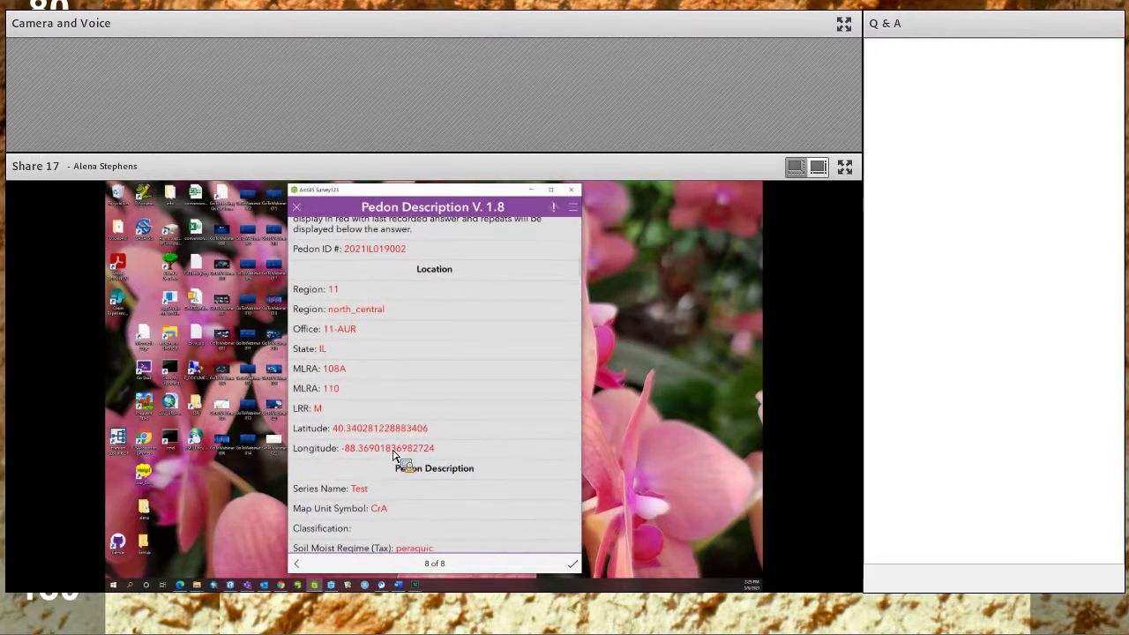
pyautogui.scroll(-3, 394, 455)
pyautogui.scroll(-4, 394, 455)
pyautogui.scroll(-5, 395, 453)
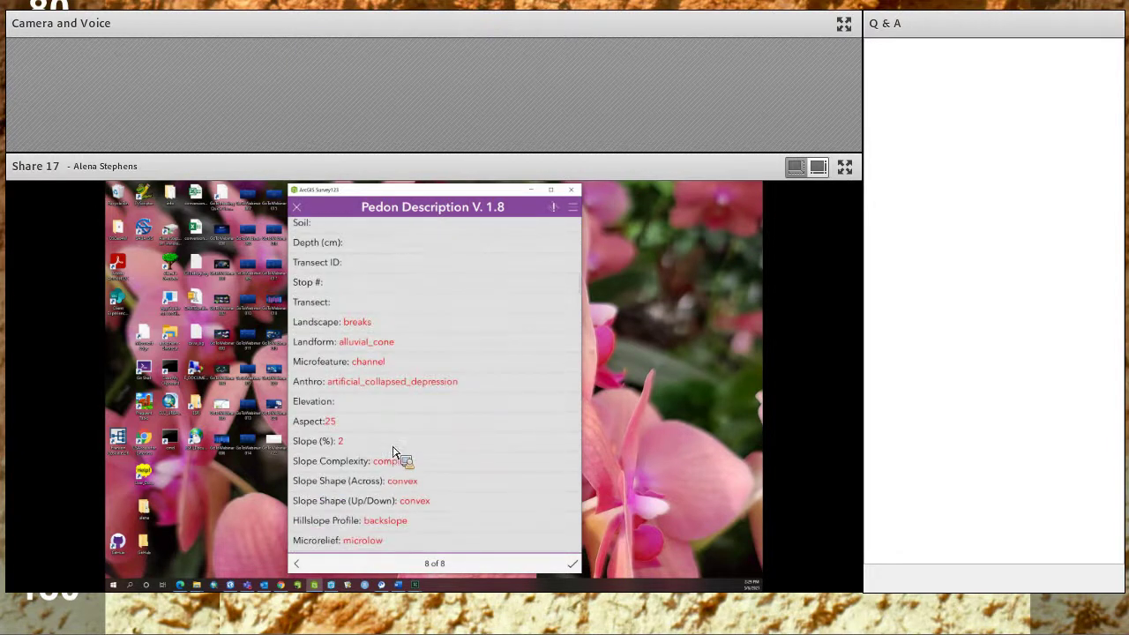
pyautogui.scroll(-6, 395, 450)
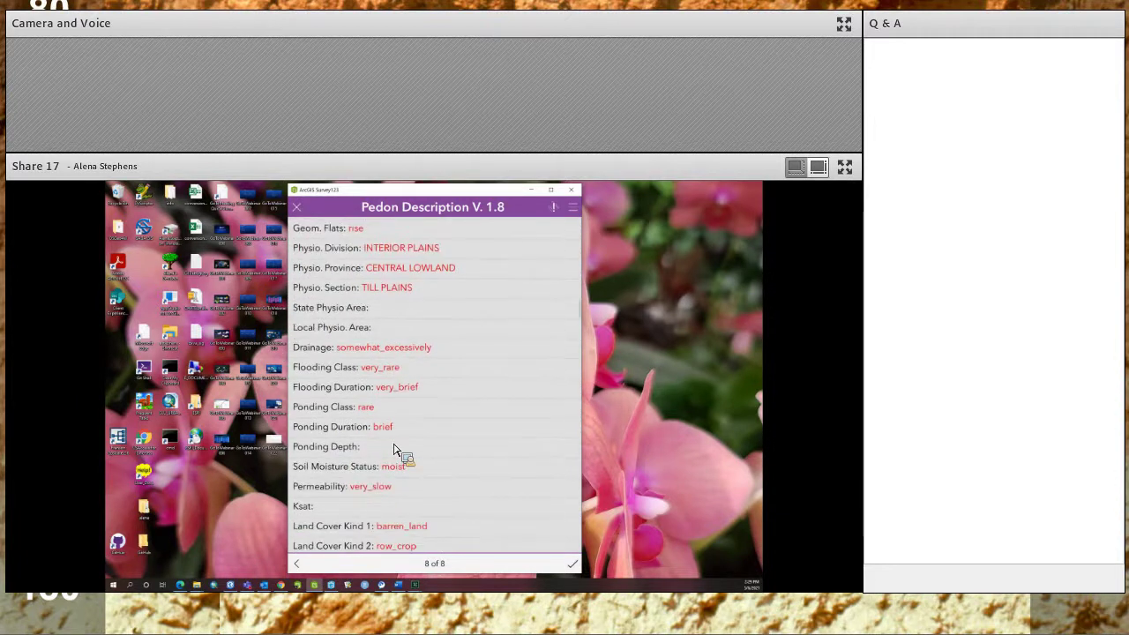
pyautogui.scroll(-6, 394, 450)
pyautogui.scroll(-7, 394, 450)
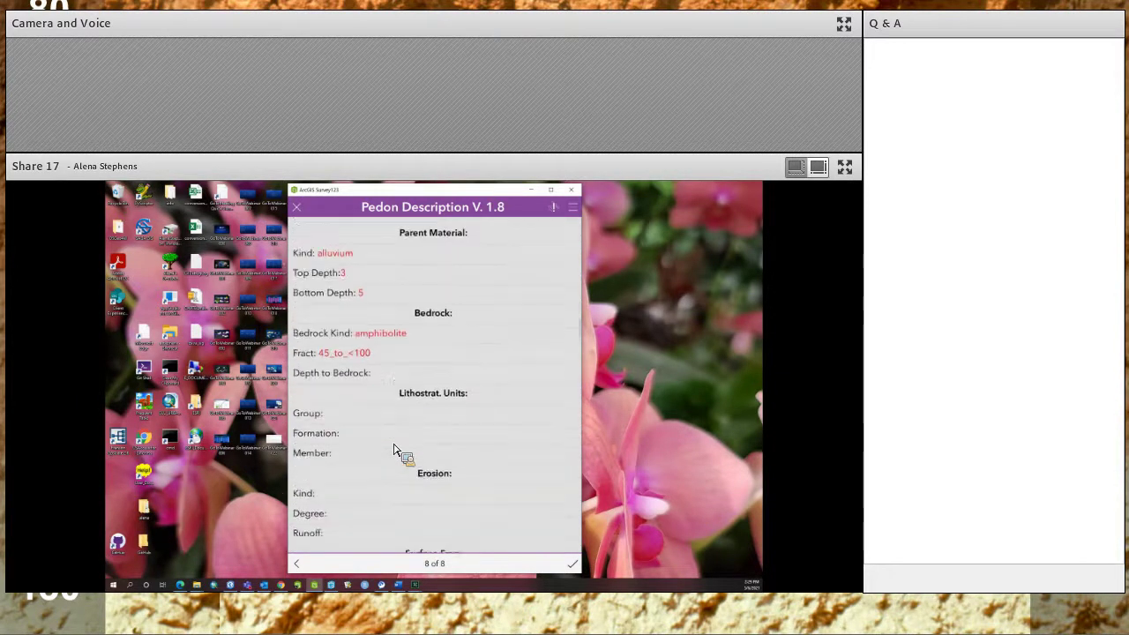
pyautogui.scroll(-8, 394, 450)
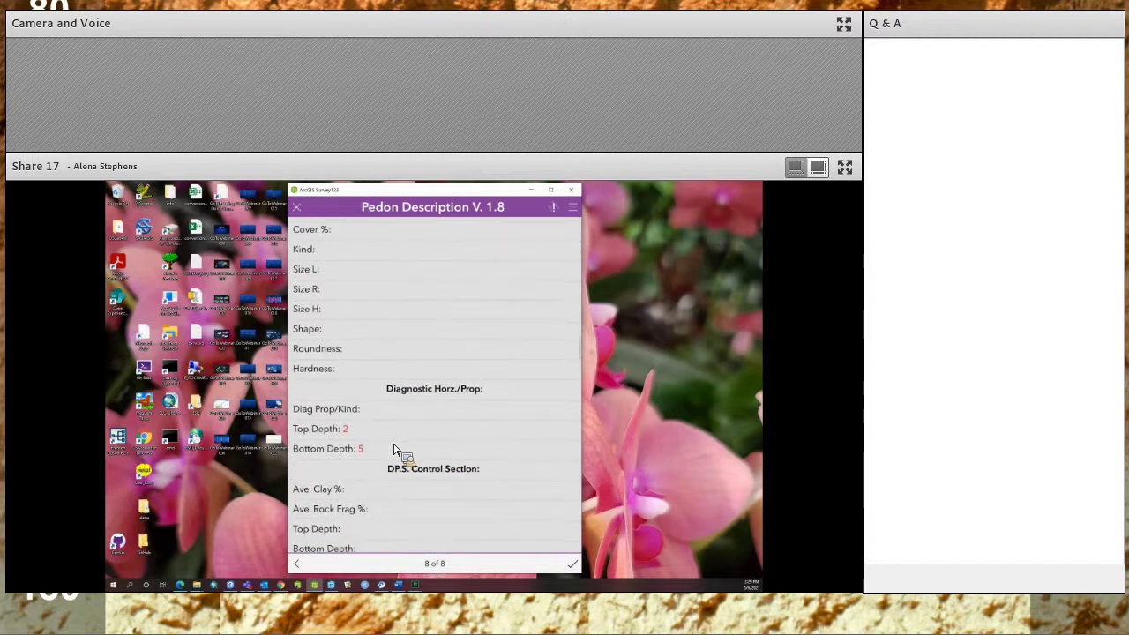
pyautogui.scroll(-6, 394, 449)
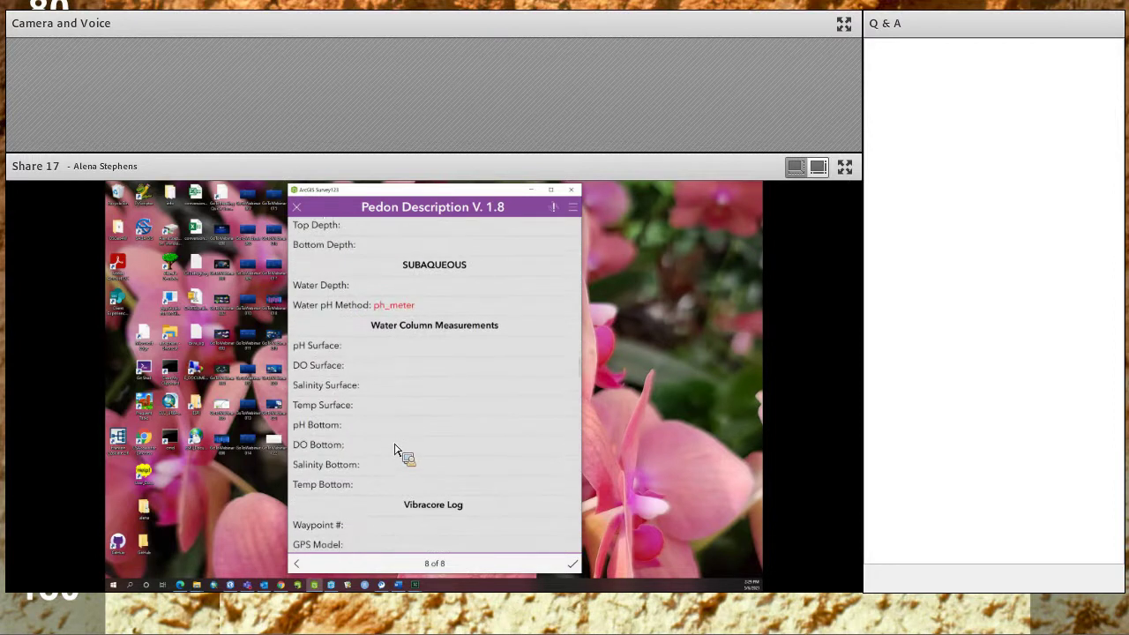
pyautogui.scroll(-3, 394, 450)
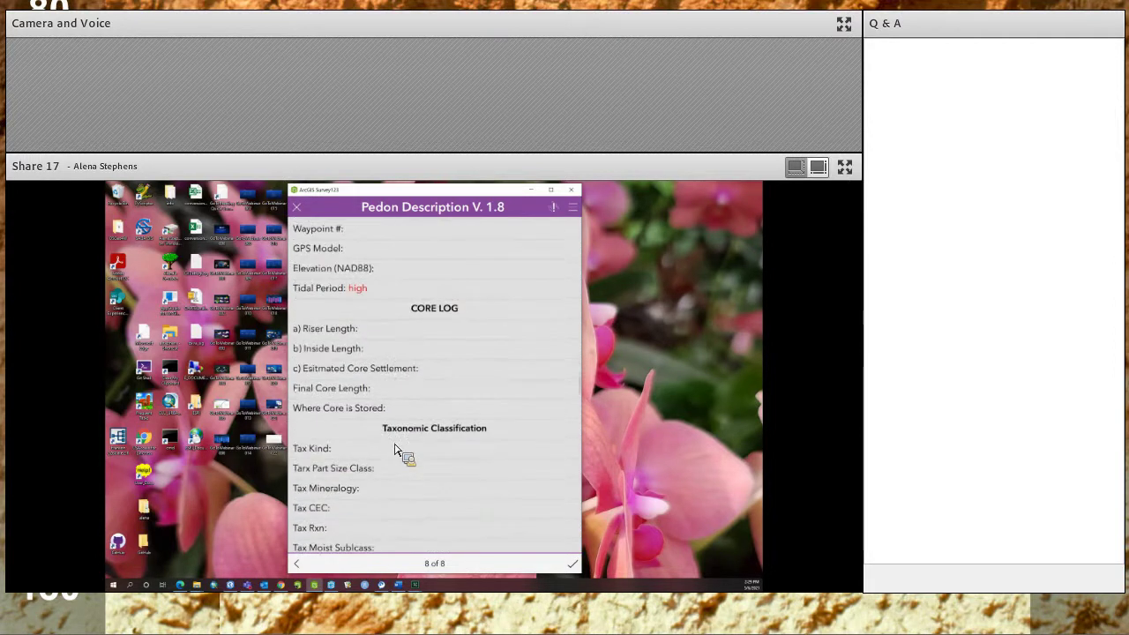
pyautogui.scroll(-3, 394, 450)
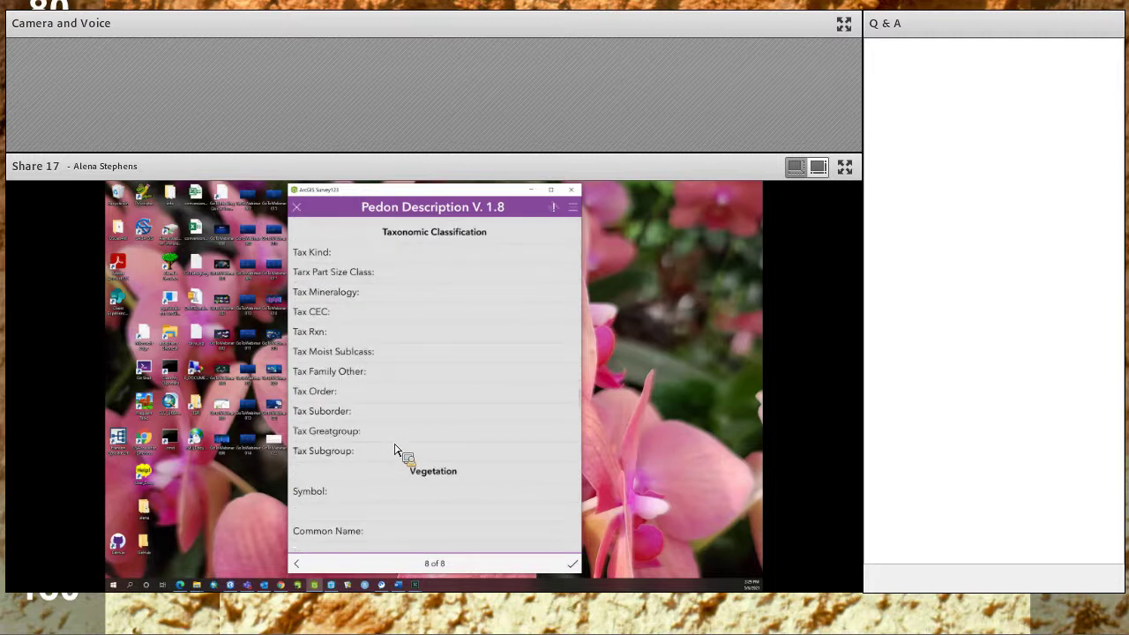
pyautogui.scroll(-5, 395, 450)
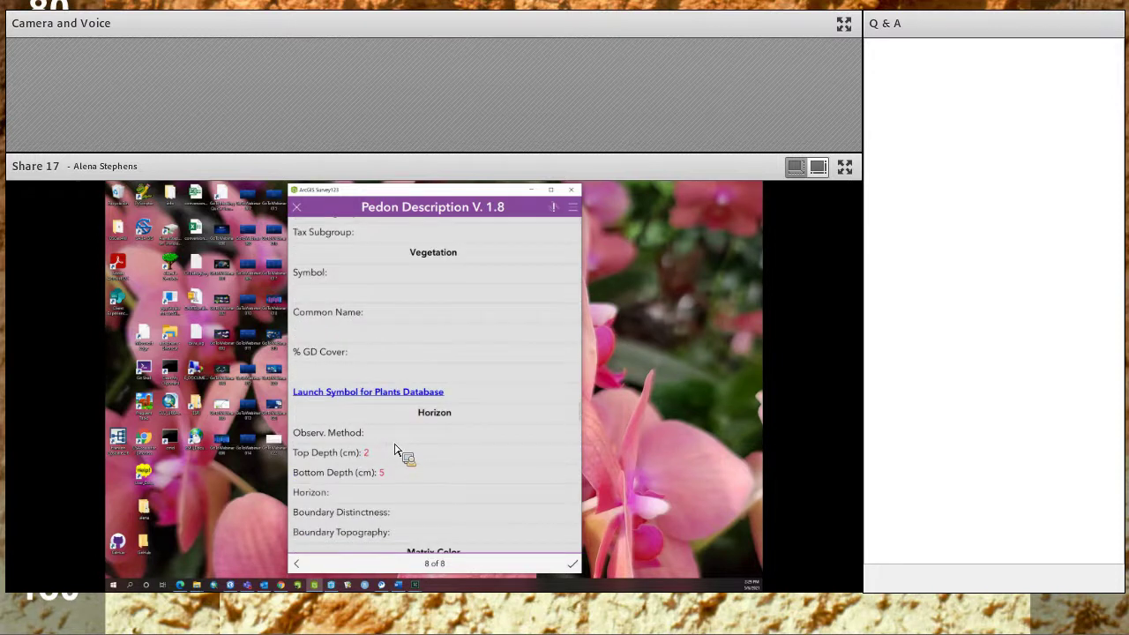
# Step: Review the recorded horizon answers on the READ ONLY page, from matrix color through human artifacts
pyautogui.scroll(-9, 395, 450)
pyautogui.scroll(-10, 394, 450)
pyautogui.scroll(-14, 394, 450)
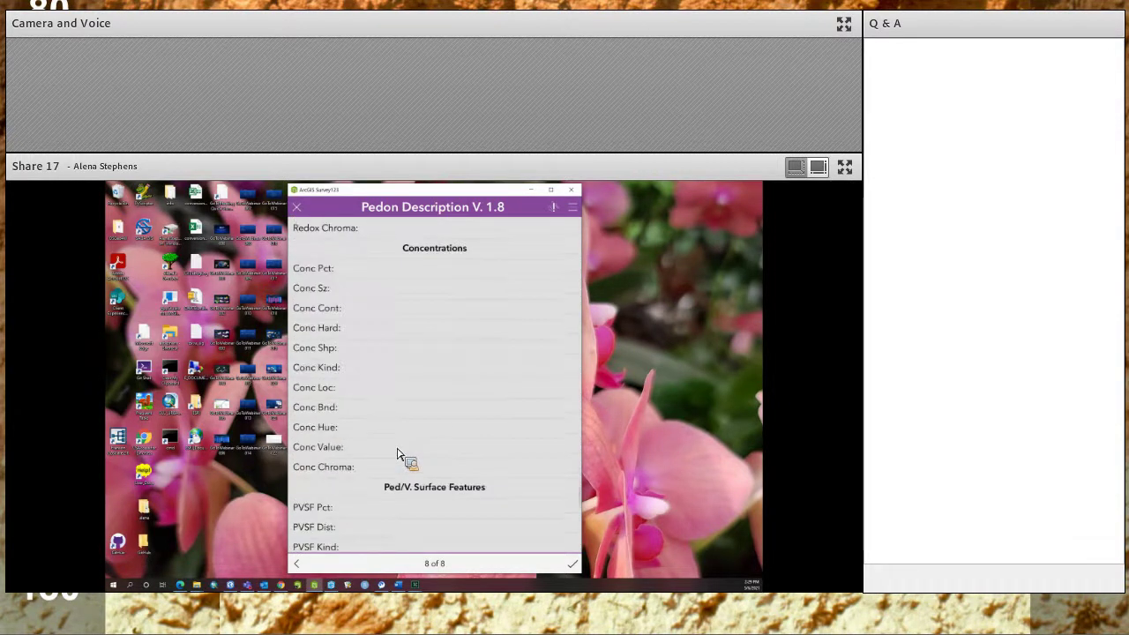
pyautogui.scroll(-6, 476, 504)
pyautogui.scroll(-8, 472, 506)
pyautogui.scroll(-3, 429, 480)
# Step: Look back through the read-only record, checking the Roots answers and the horizon sections above them
pyautogui.scroll(8, 424, 496)
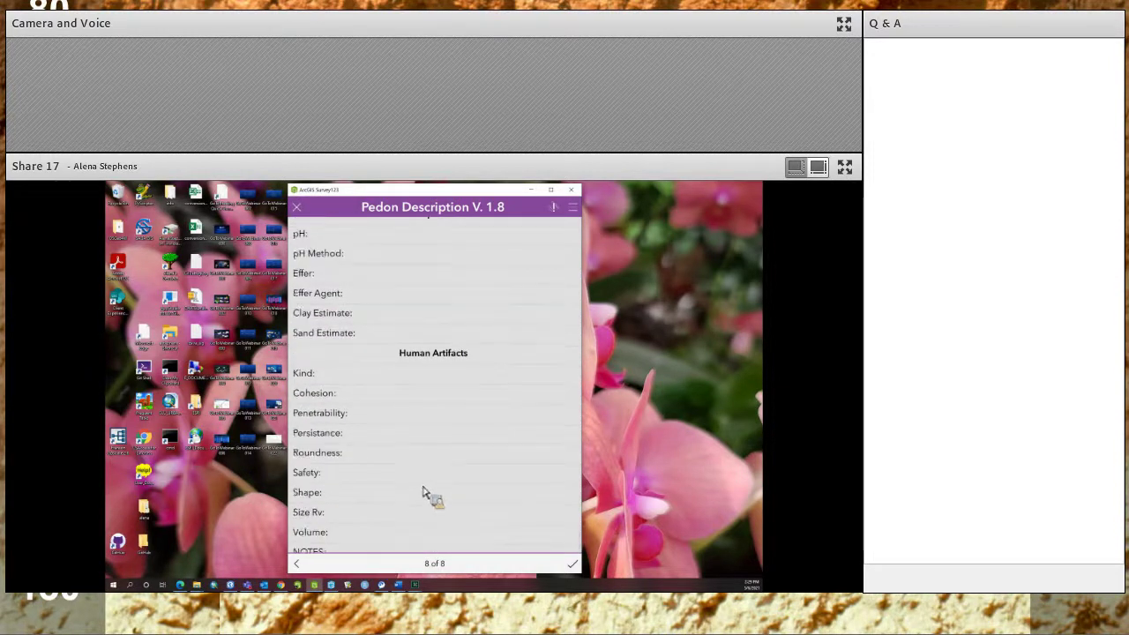
pyautogui.scroll(9, 373, 458)
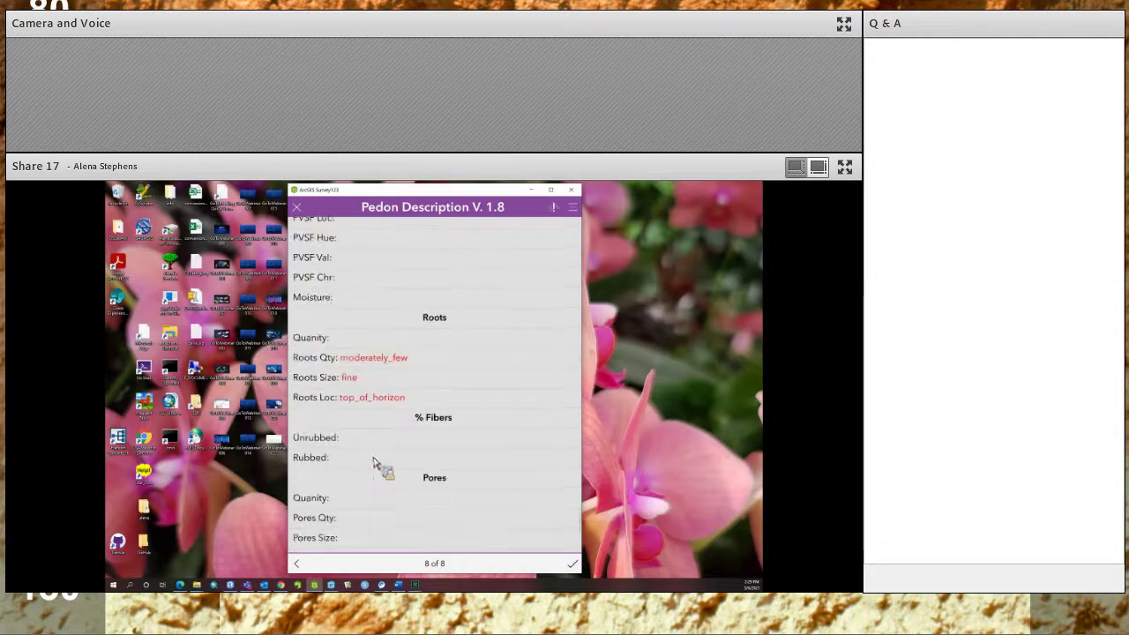
pyautogui.scroll(-4, 369, 511)
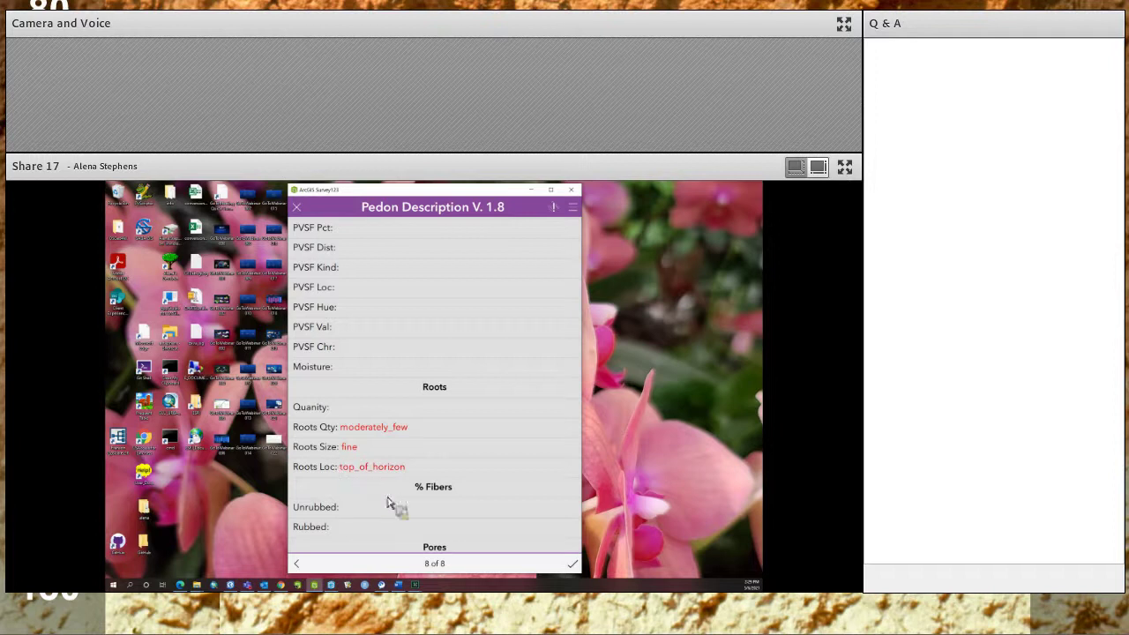
pyautogui.scroll(15, 405, 490)
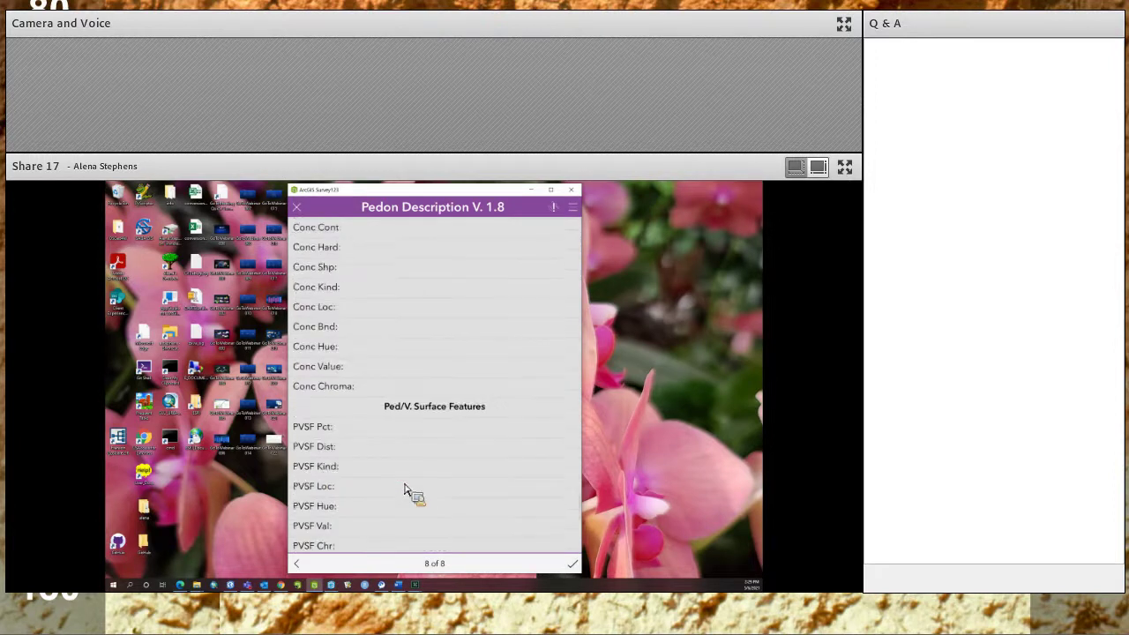
pyautogui.scroll(15, 405, 490)
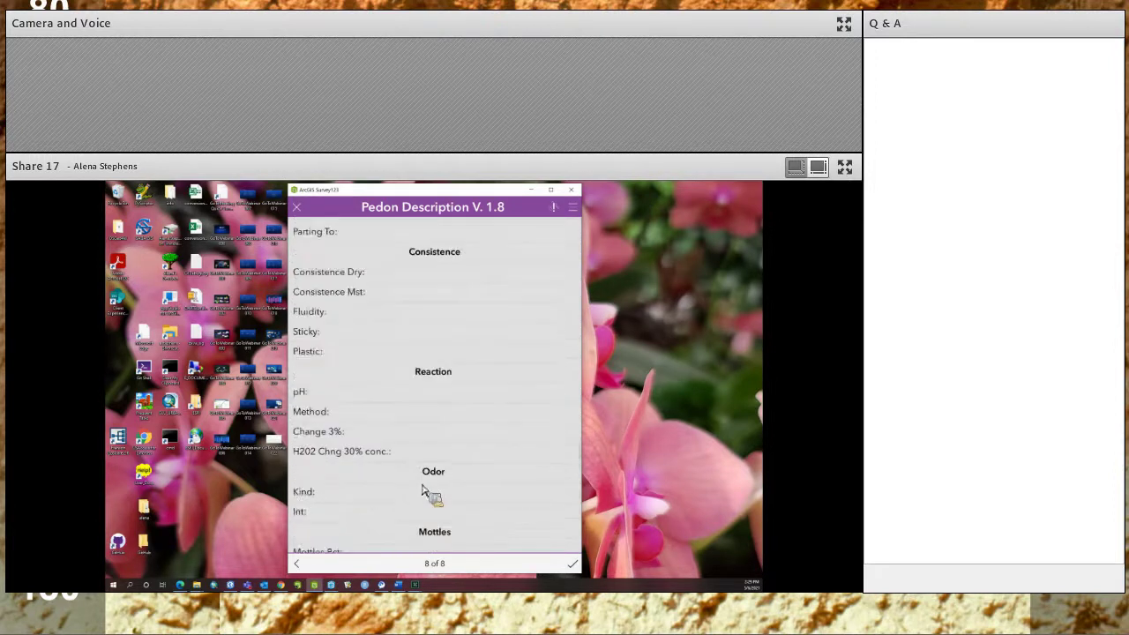
pyautogui.scroll(15, 422, 490)
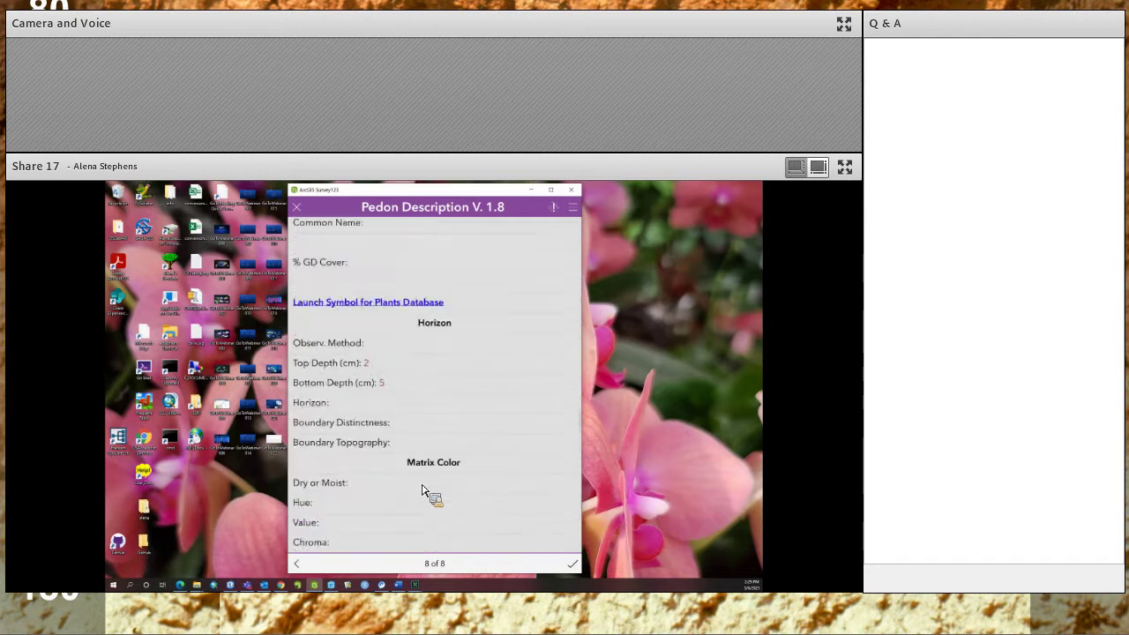
# Step: Check the horizon's recorded top and bottom depths in the read-only record and go to the Horizon page
pyautogui.scroll(1, 421, 490)
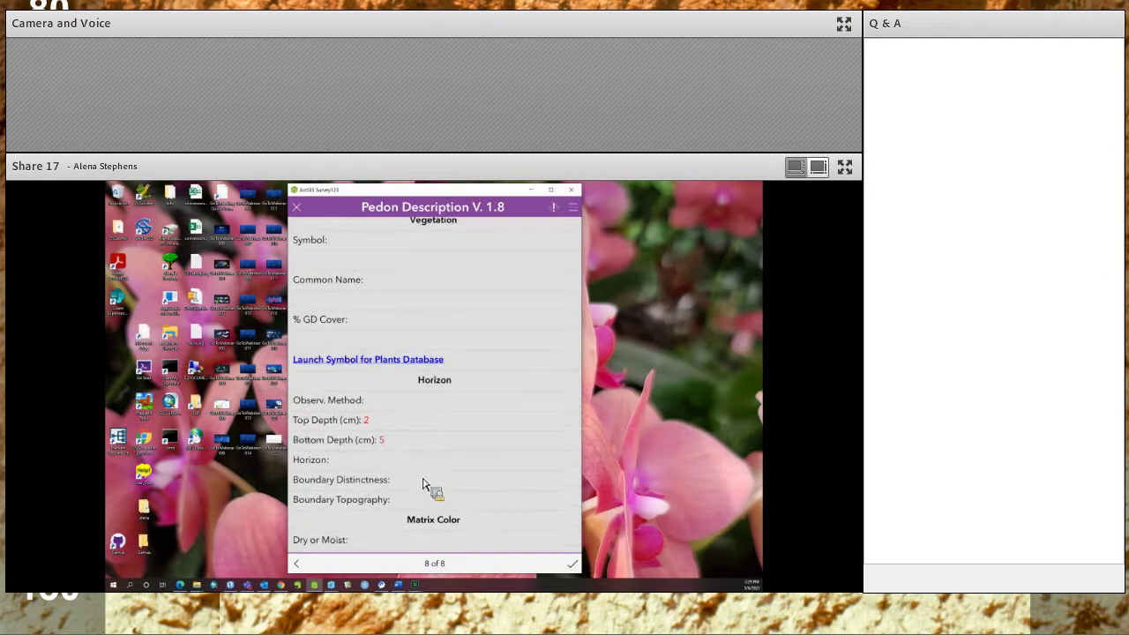
pyautogui.scroll(-1, 422, 484)
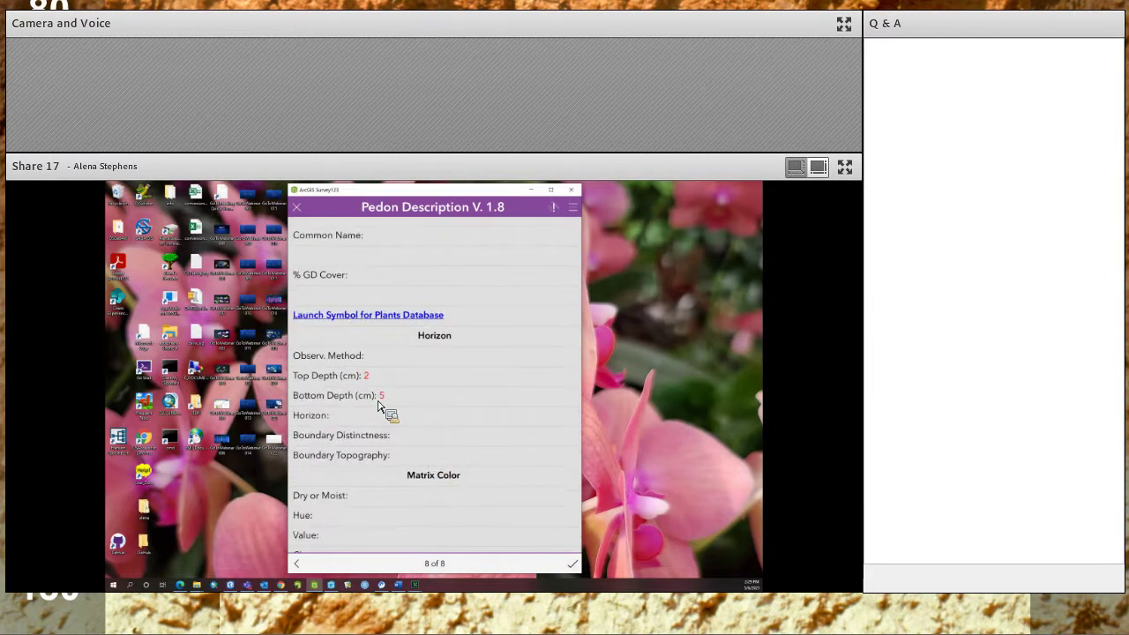
pyautogui.click(436, 565)
pyautogui.click(430, 432)
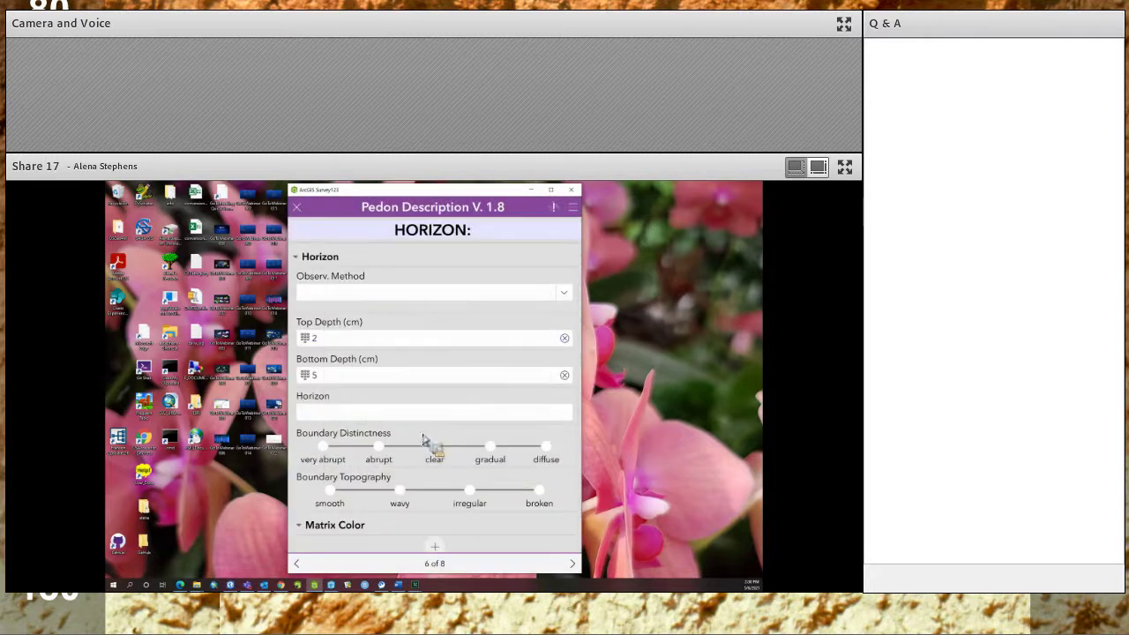
# Step: Delete the second Horizon record, the one with depths 2 to 5 cm, from the Horizon page
pyautogui.scroll(-2, 414, 459)
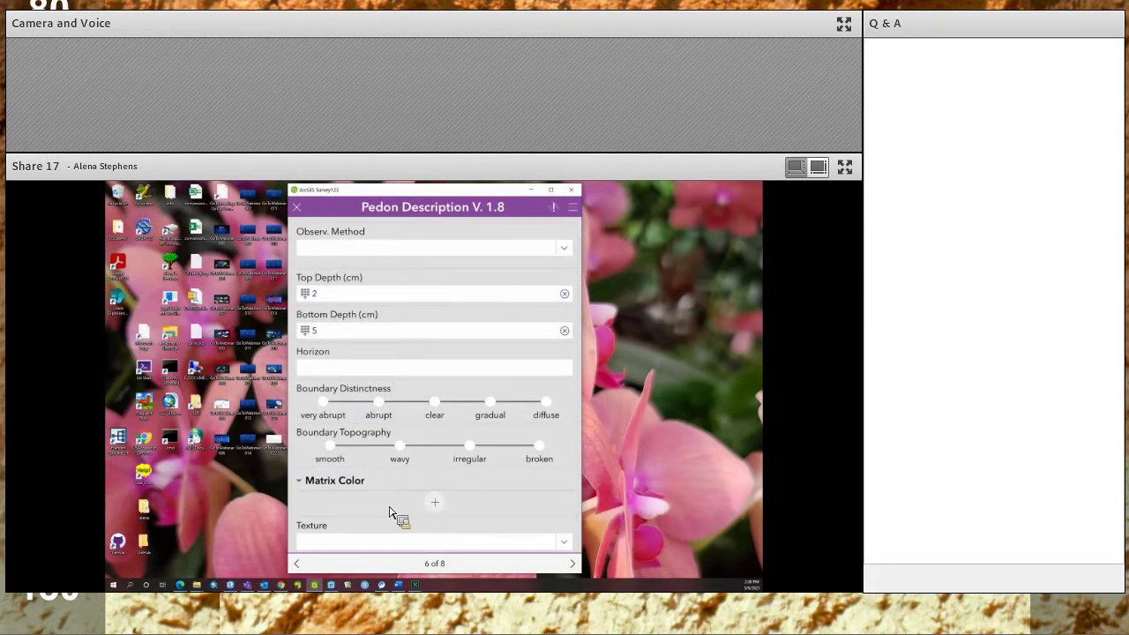
pyautogui.scroll(-5, 393, 512)
pyautogui.scroll(-15, 388, 523)
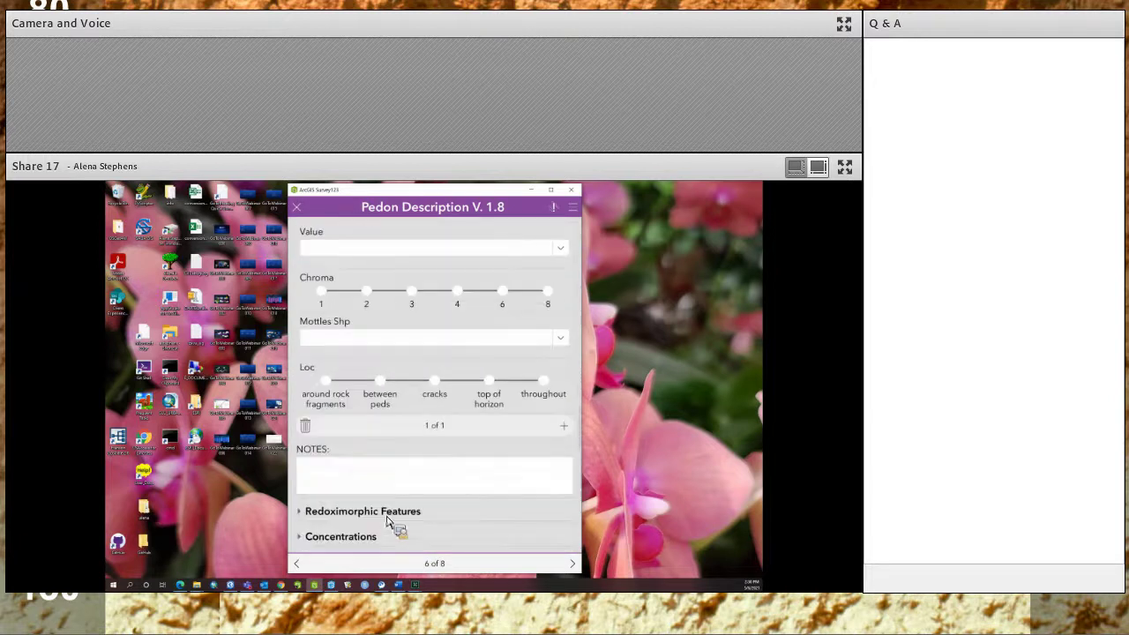
pyautogui.scroll(-10, 386, 526)
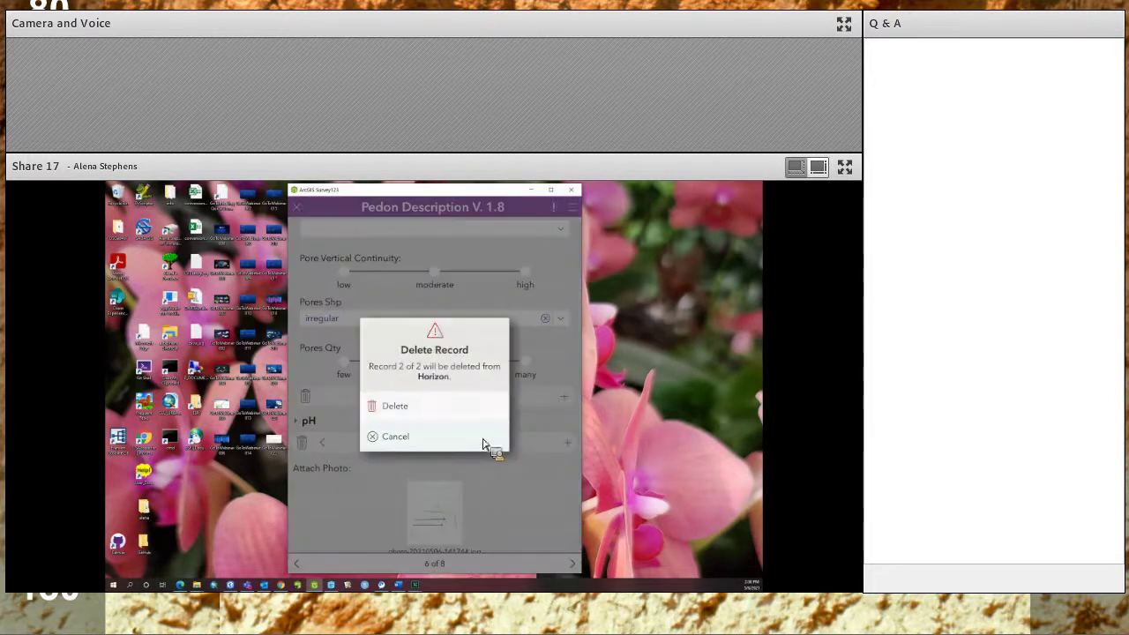
pyautogui.press('Return')
pyautogui.scroll(-6, 488, 516)
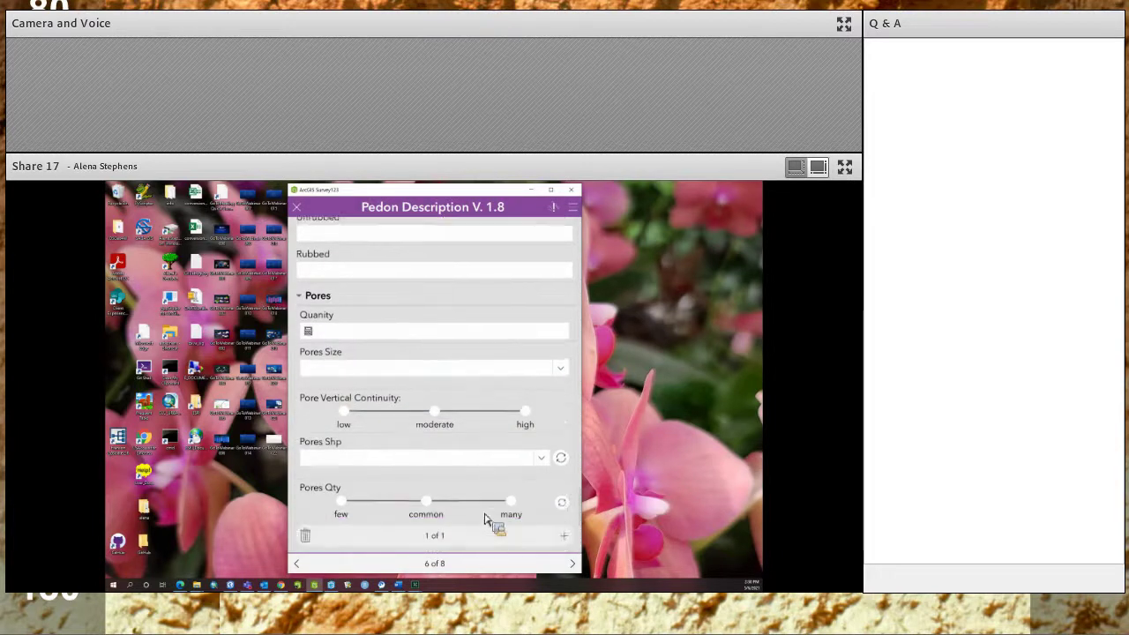
# Step: Go to the read-only page and review the recorded answers from location through pH and human artifacts
pyautogui.click(572, 563)
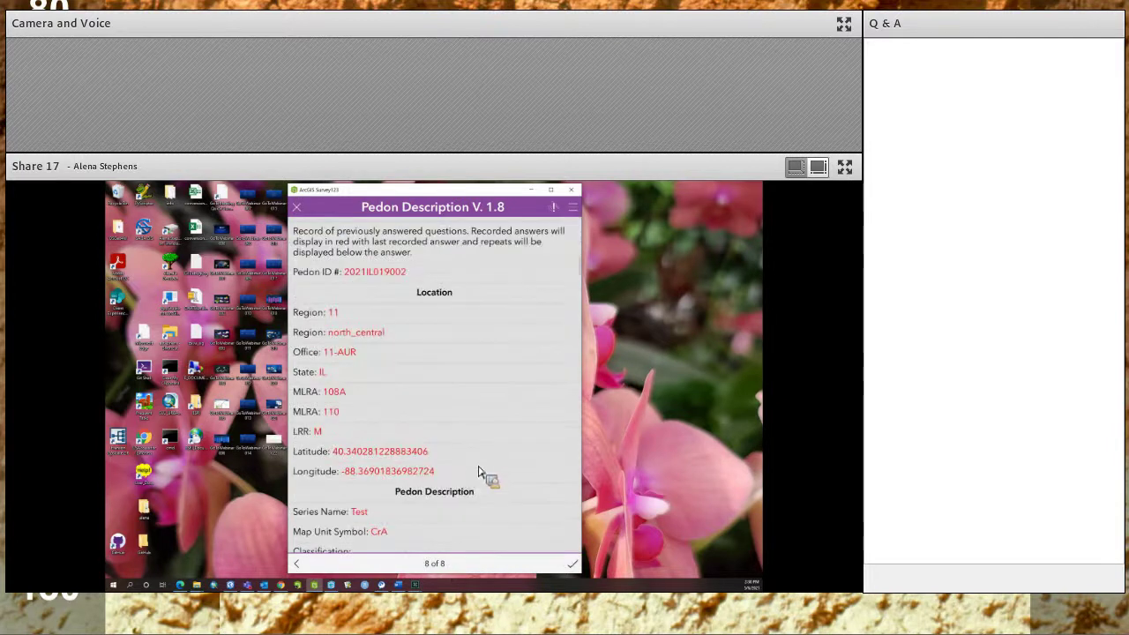
pyautogui.scroll(-10, 477, 472)
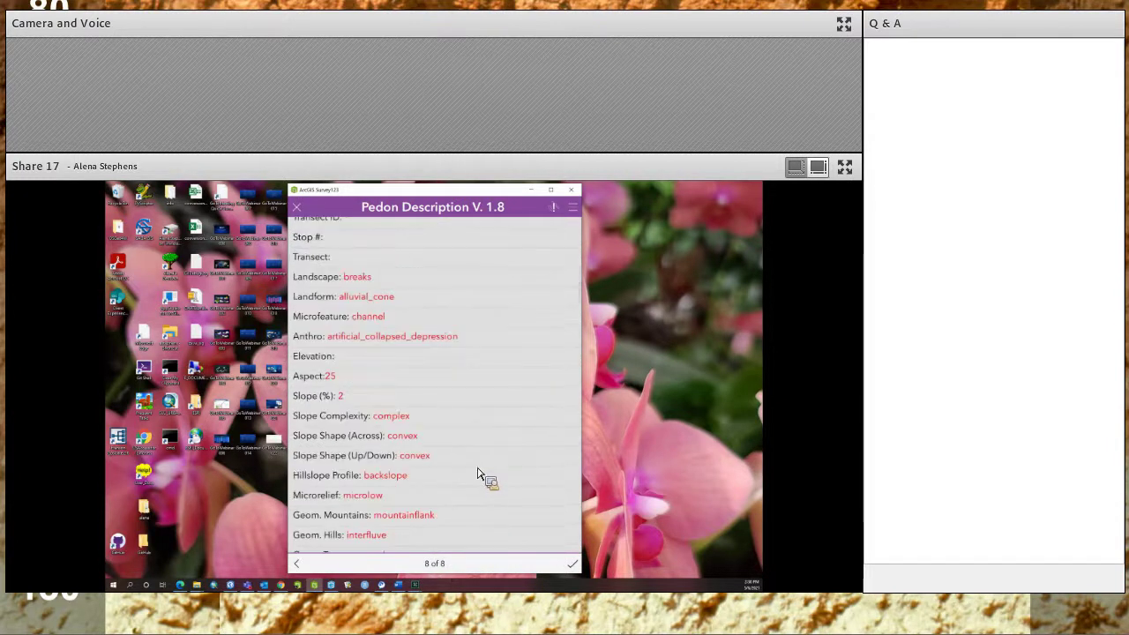
pyautogui.scroll(-10, 477, 478)
pyautogui.scroll(-3, 477, 478)
pyautogui.scroll(4, 477, 478)
pyautogui.scroll(-3, 477, 484)
pyautogui.scroll(-10, 476, 484)
pyautogui.scroll(-10, 477, 486)
pyautogui.scroll(-10, 476, 486)
pyautogui.scroll(-10, 477, 491)
pyautogui.scroll(-5, 476, 494)
pyautogui.scroll(2, 476, 494)
pyautogui.scroll(-2, 476, 494)
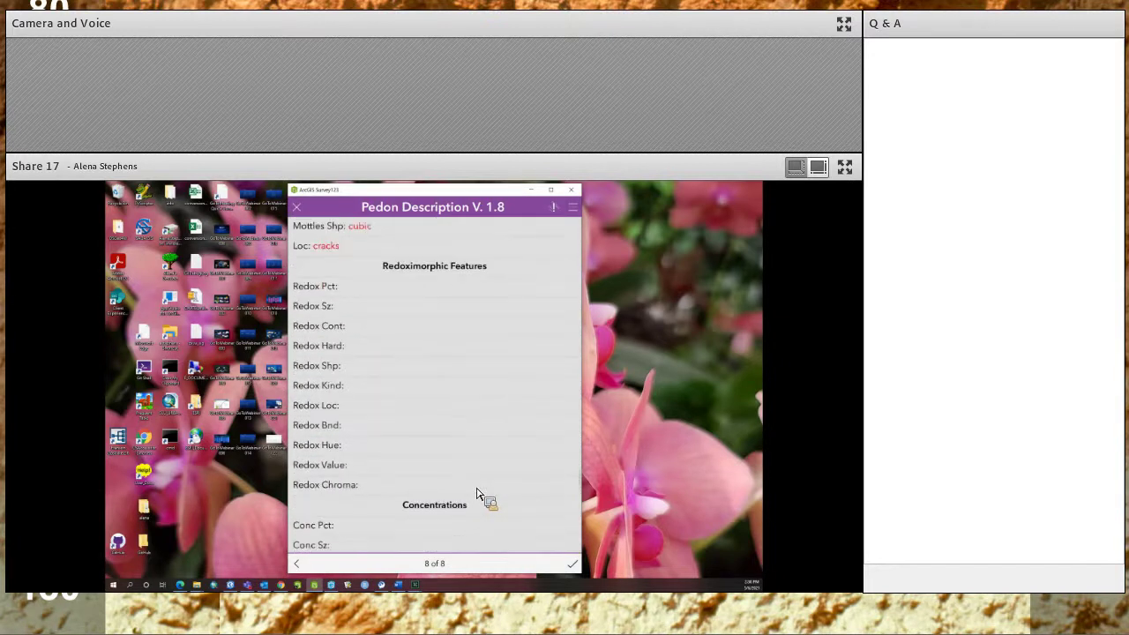
pyautogui.scroll(-10, 477, 494)
pyautogui.scroll(2, 484, 507)
pyautogui.scroll(-2, 503, 524)
pyautogui.scroll(-4, 504, 521)
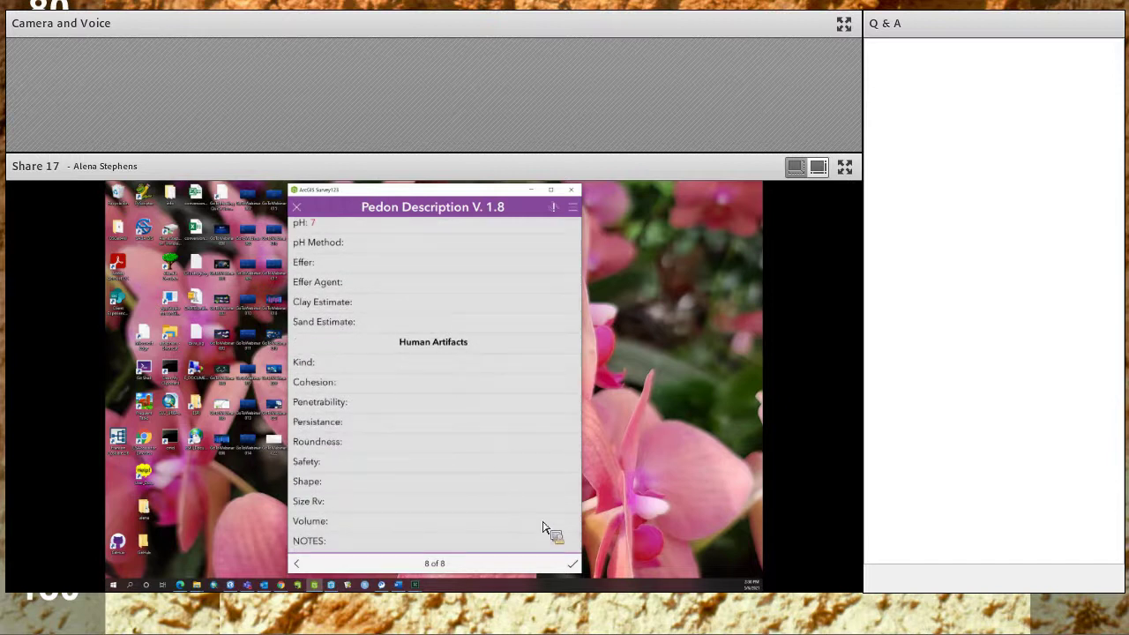
# Step: Complete the survey from the end of the read-only record and save it in the Outbox
pyautogui.scroll(-1, 559, 539)
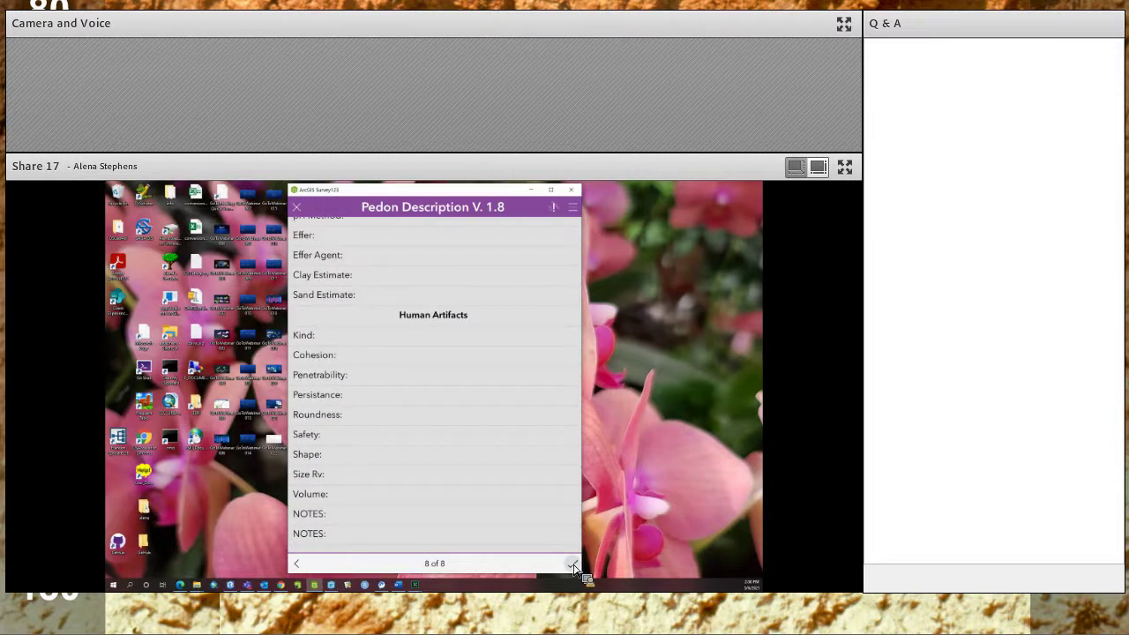
pyautogui.click(573, 564)
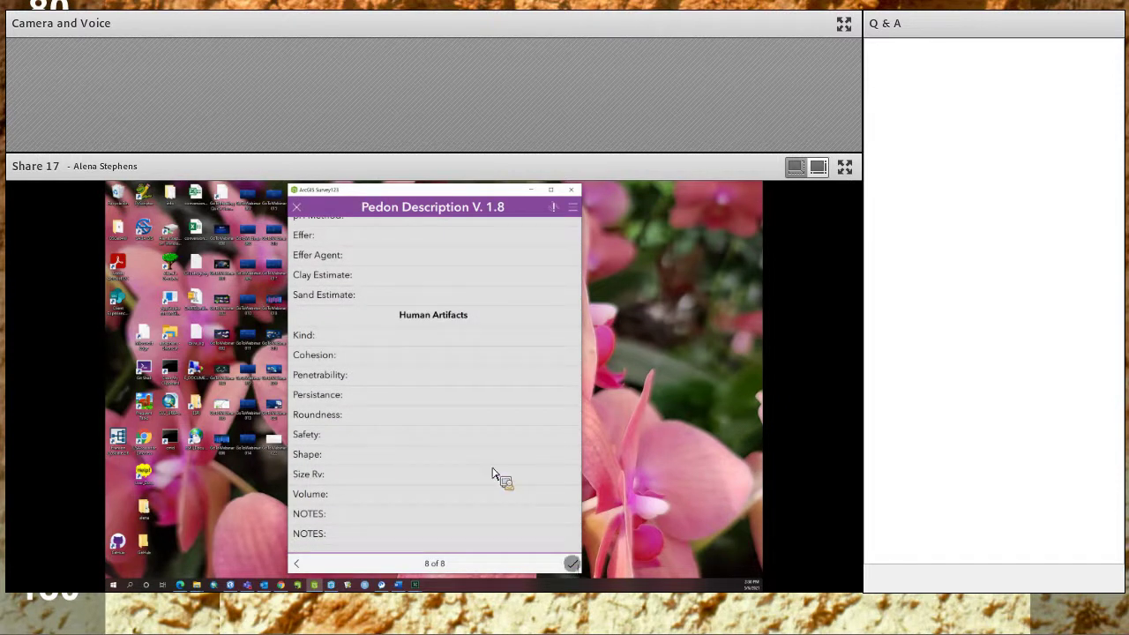
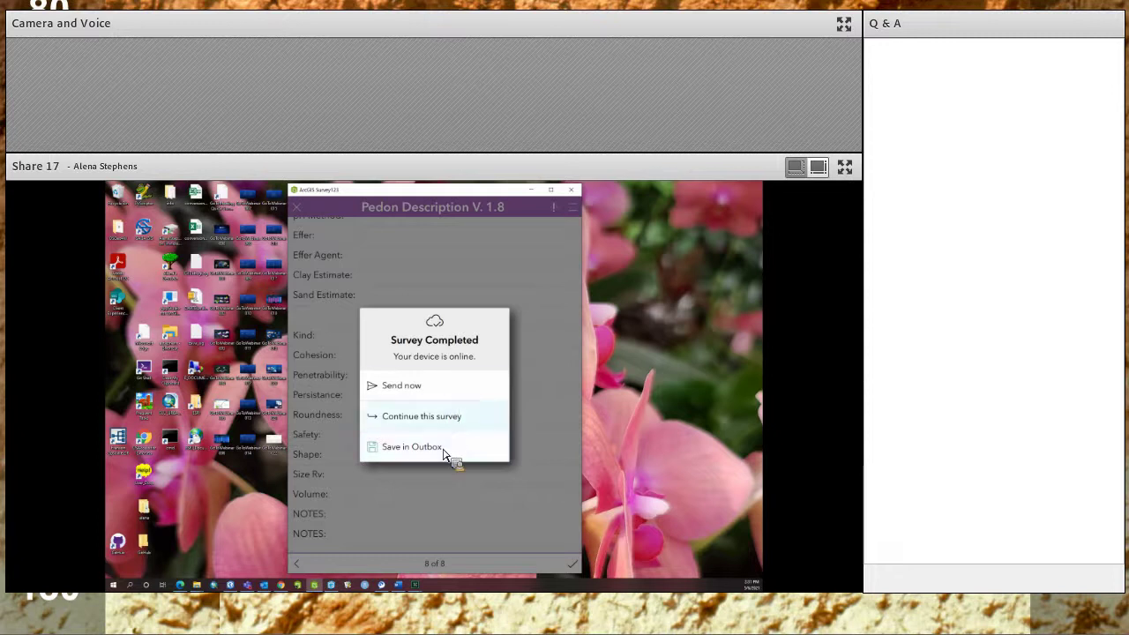
pyautogui.click(445, 452)
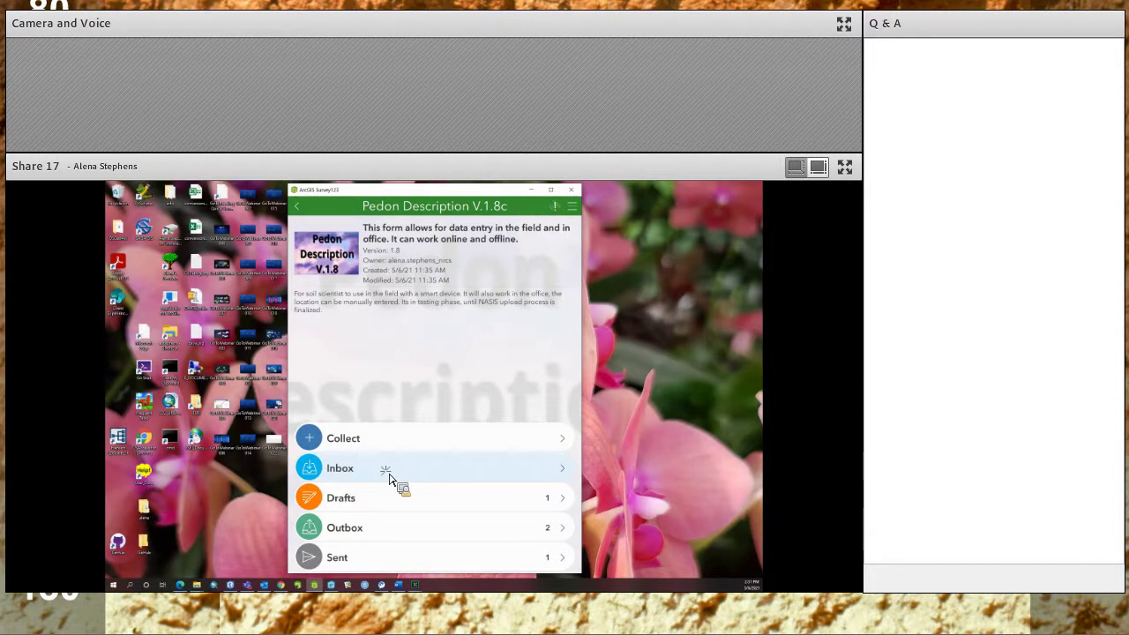
# Step: Open the survey's Inbox and refresh it to download the submitted pedon surveys
pyautogui.click(391, 479)
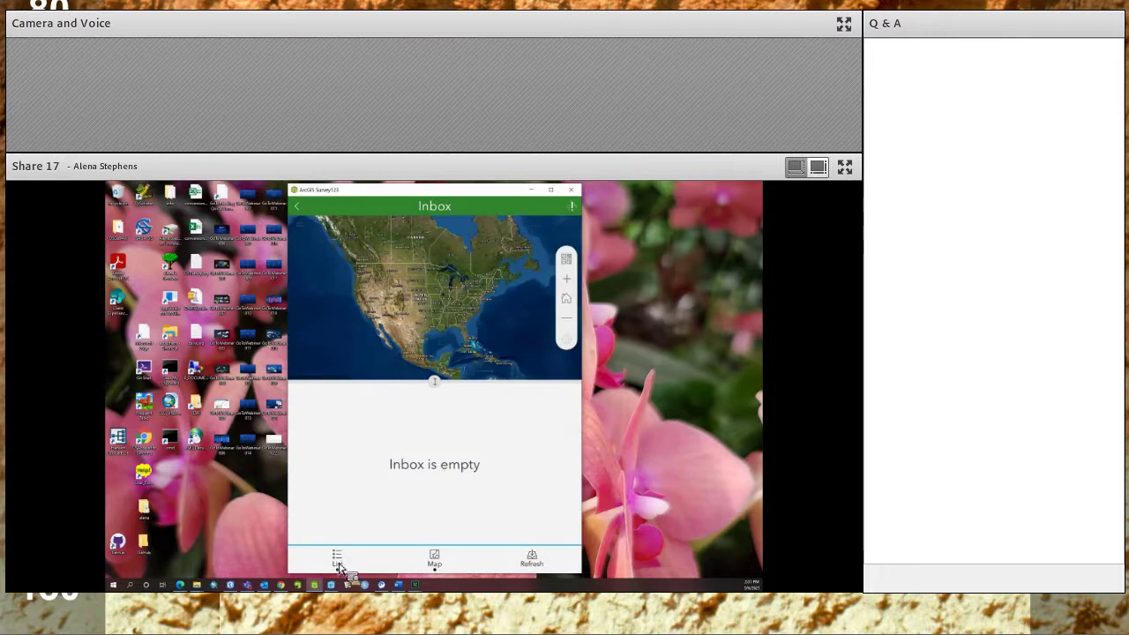
pyautogui.click(433, 562)
pyautogui.click(433, 561)
pyautogui.click(534, 560)
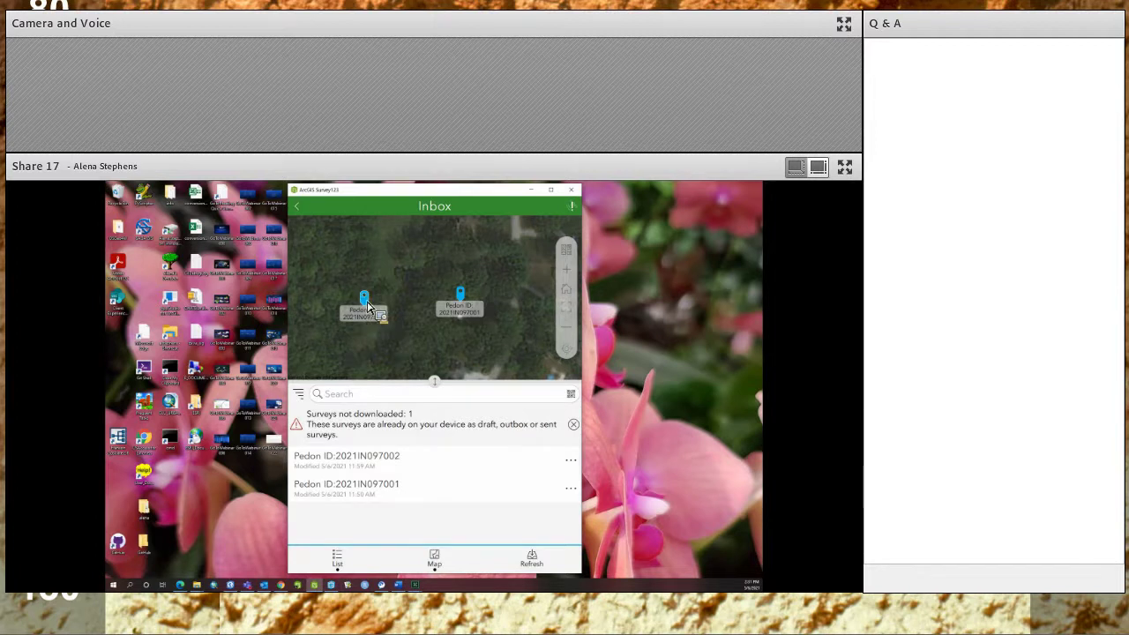
# Step: Check the view, edit and copy options offered for an Inbox survey on the map, and dismiss them
pyautogui.click(368, 306)
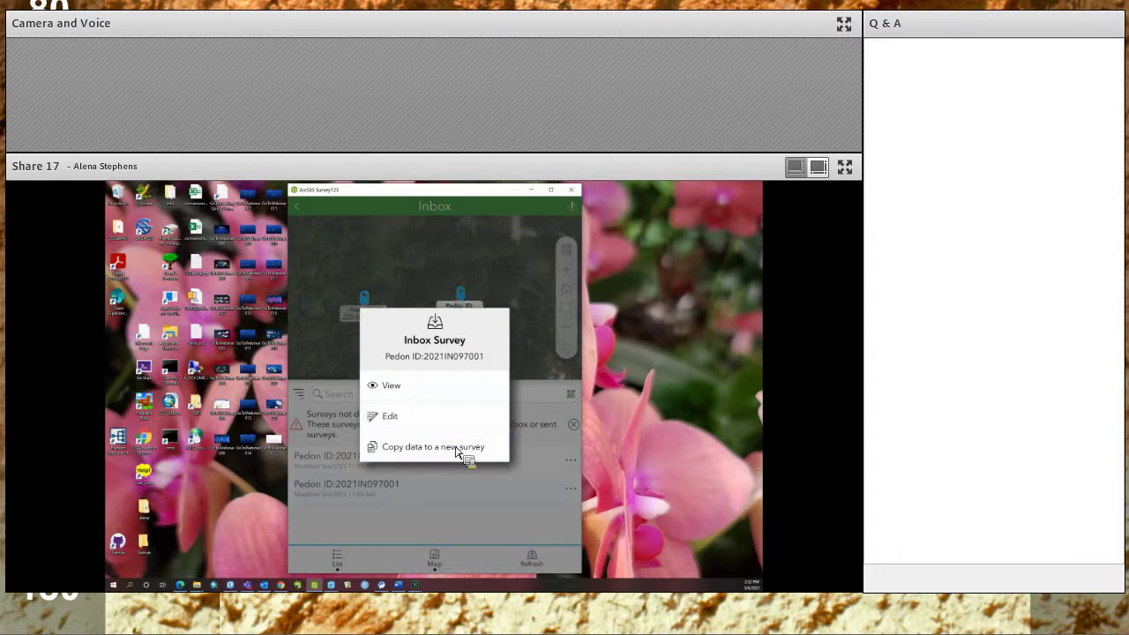
pyautogui.click(568, 472)
pyautogui.click(459, 293)
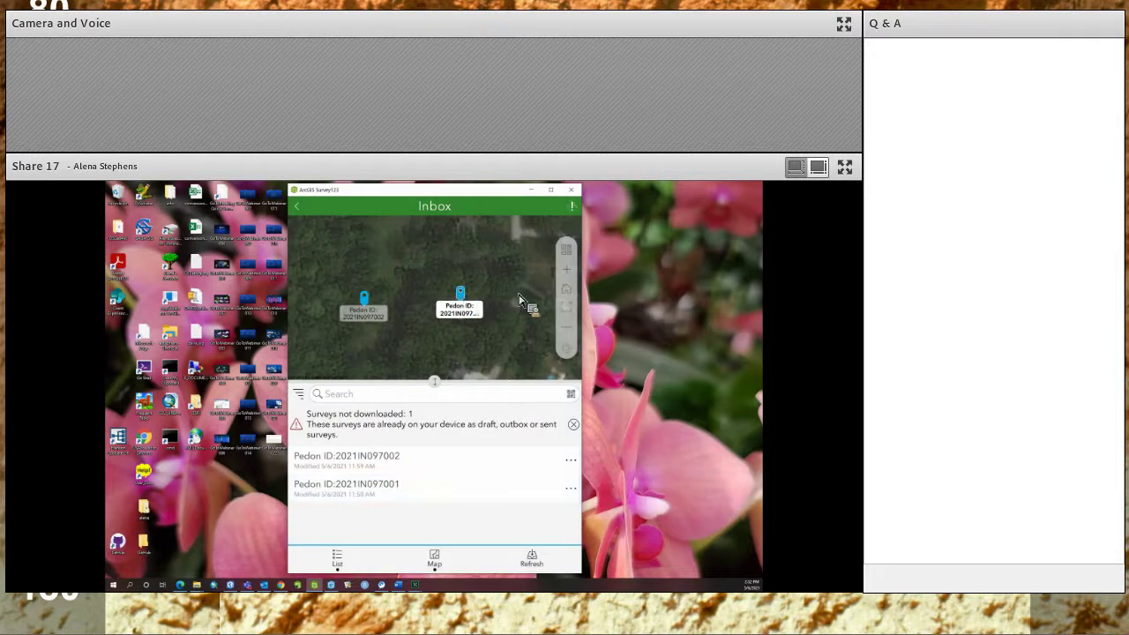
# Step: Look at the basemap choices for the Inbox map, leave them unchanged, and view the area around the pedon points
pyautogui.click(570, 268)
pyautogui.click(566, 250)
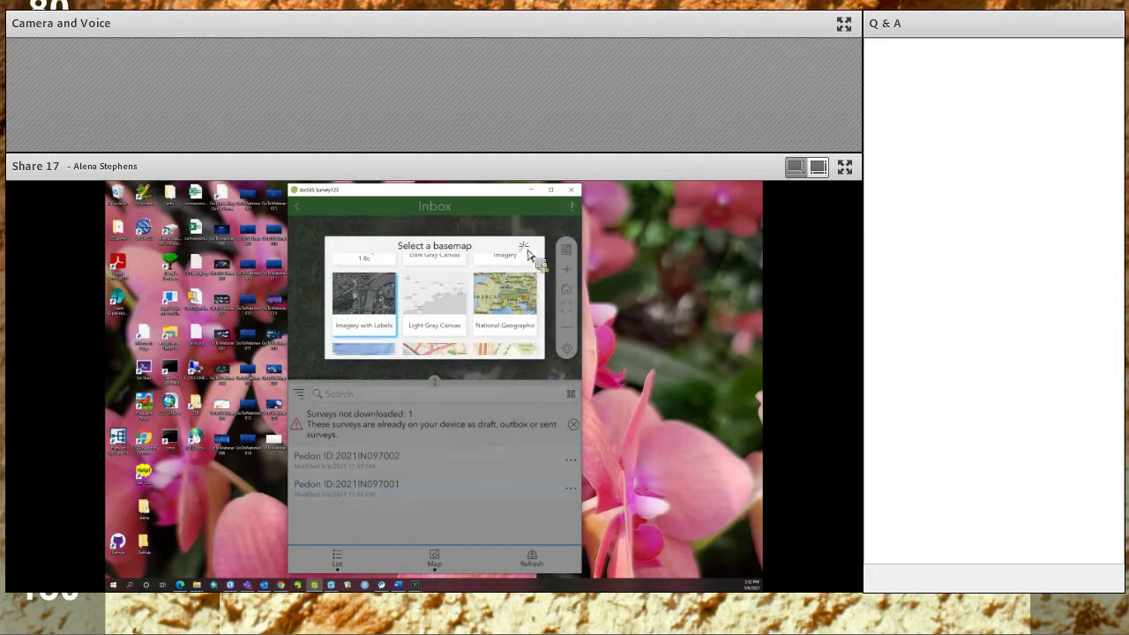
pyautogui.click(565, 248)
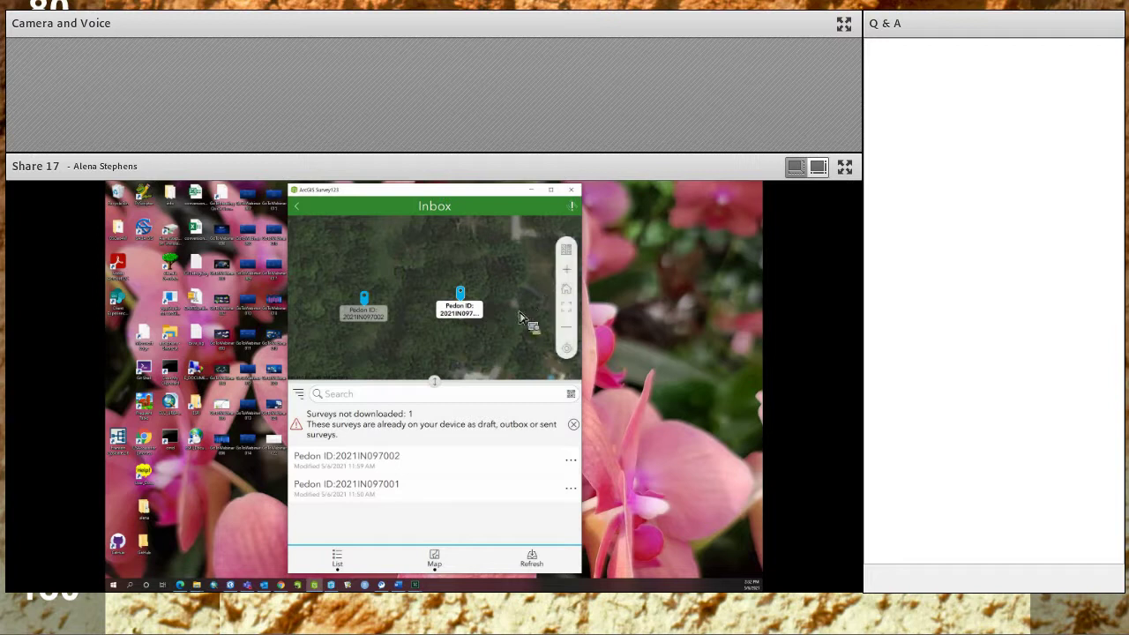
pyautogui.scroll(-1, 512, 316)
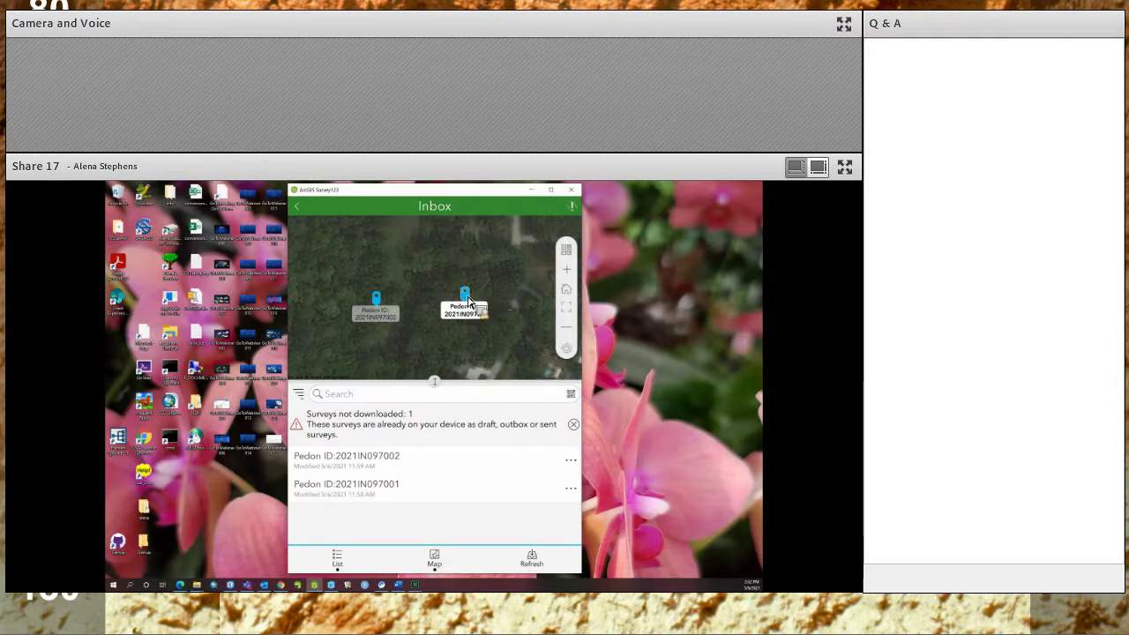
pyautogui.scroll(-1, 487, 309)
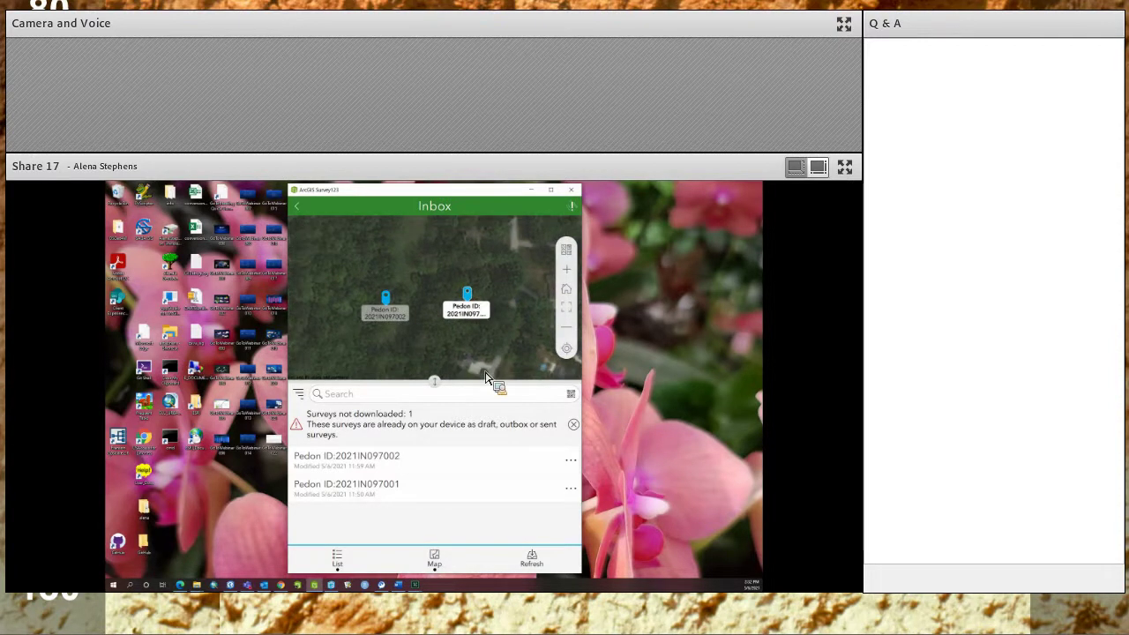
# Step: Check the Go To navigation options for Inbox survey 2021IN097002 and dismiss them
pyautogui.click(569, 461)
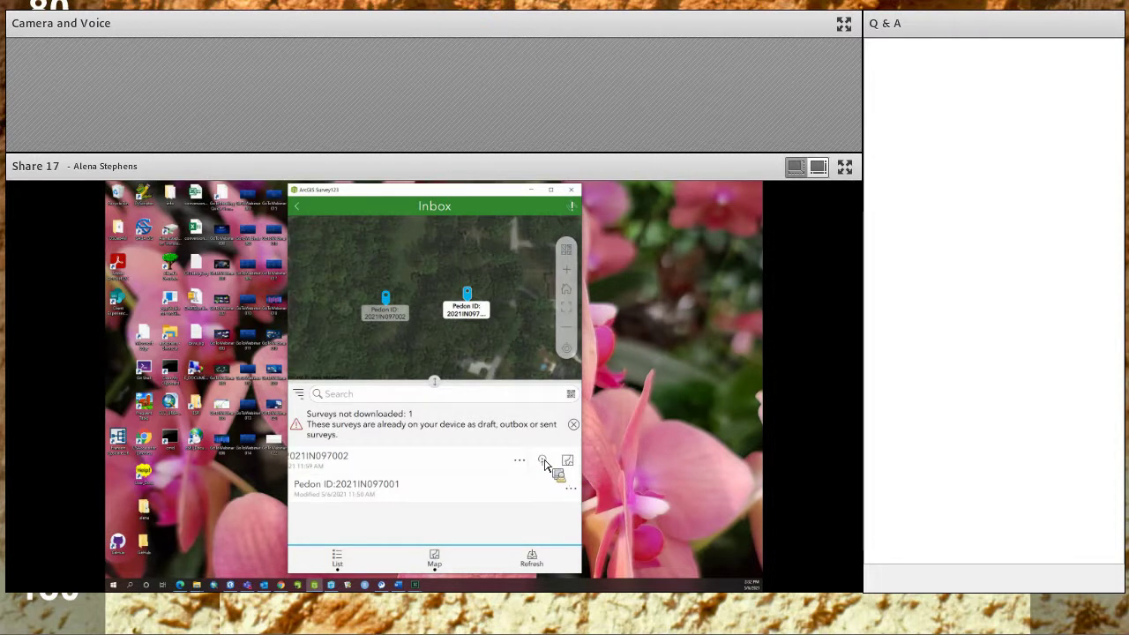
pyautogui.click(542, 460)
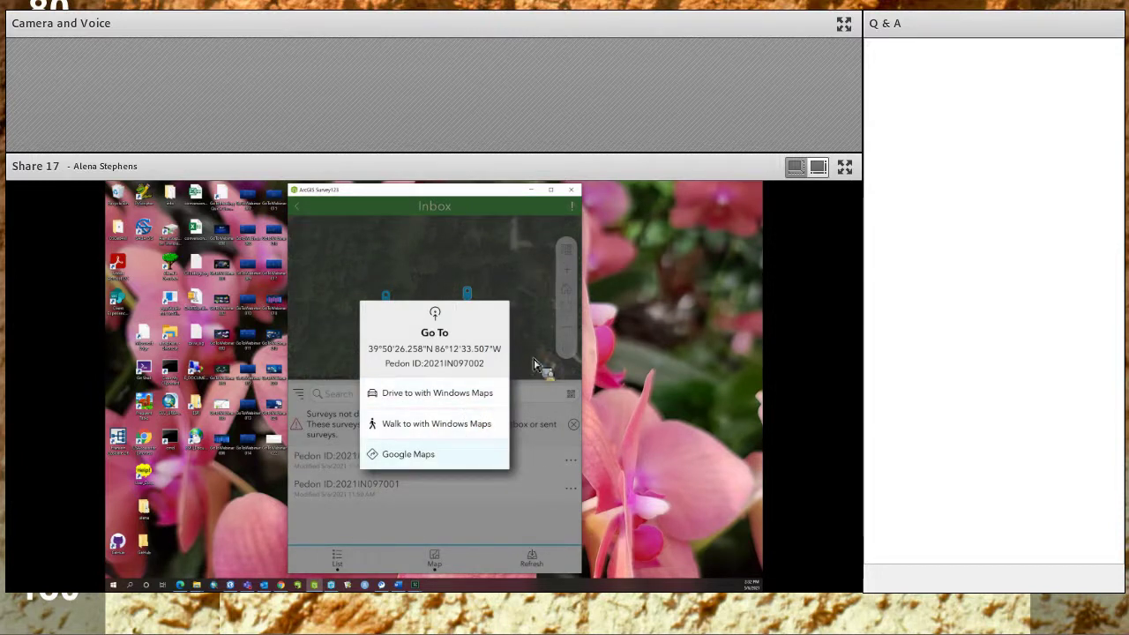
pyautogui.click(573, 465)
pyautogui.click(572, 462)
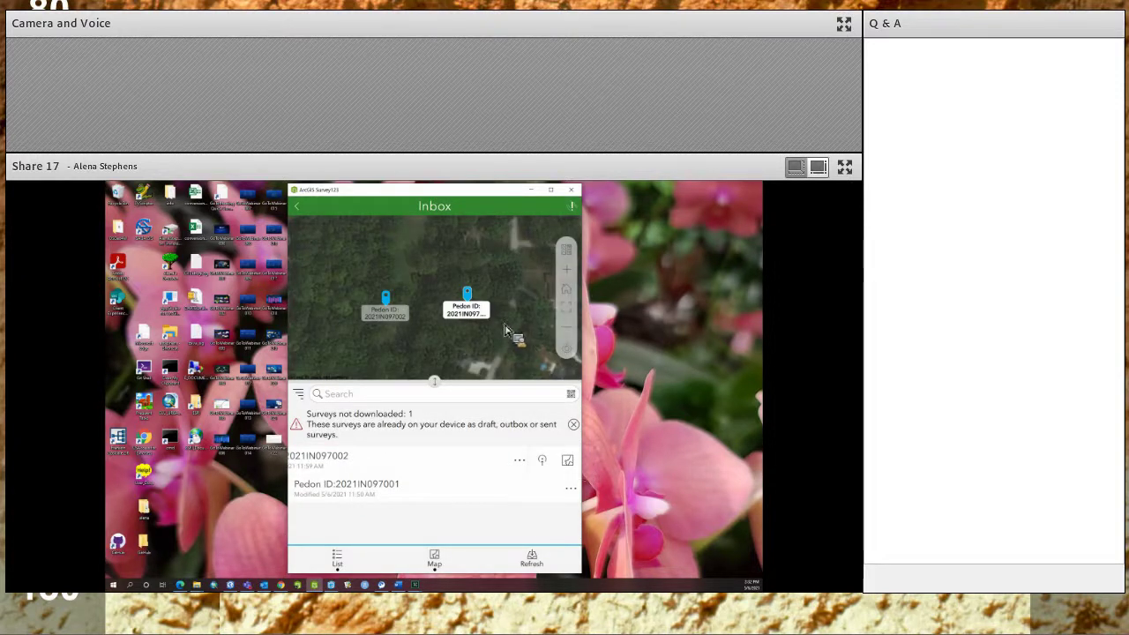
# Step: Show the options for Inbox survey 2021IN097001 from its map point again, and close them without choosing one
pyautogui.click(477, 306)
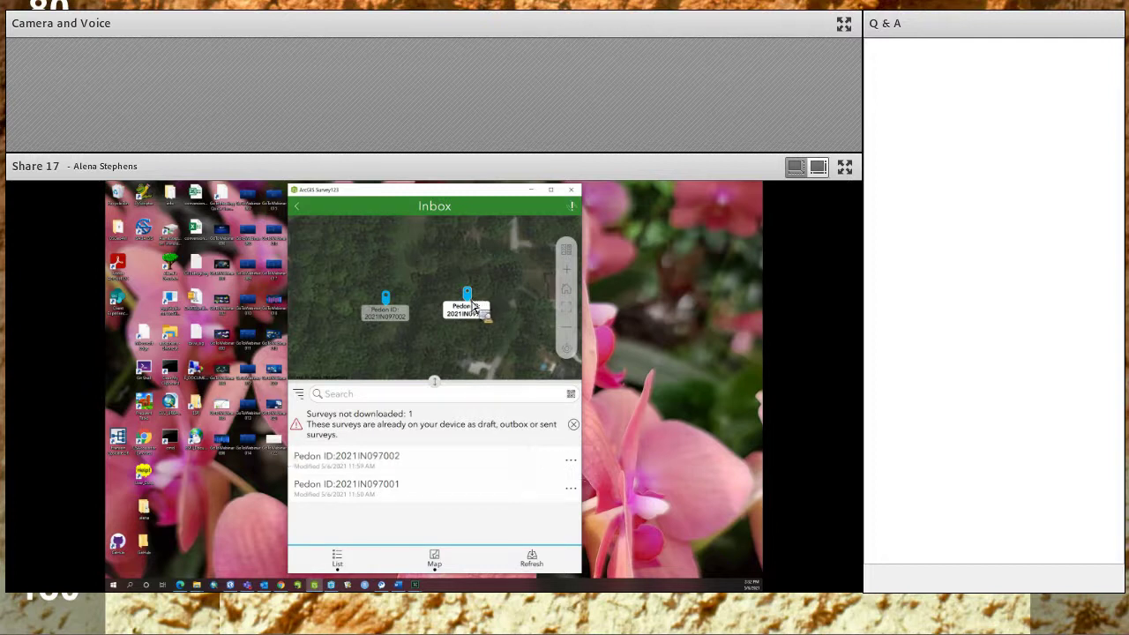
pyautogui.click(470, 306)
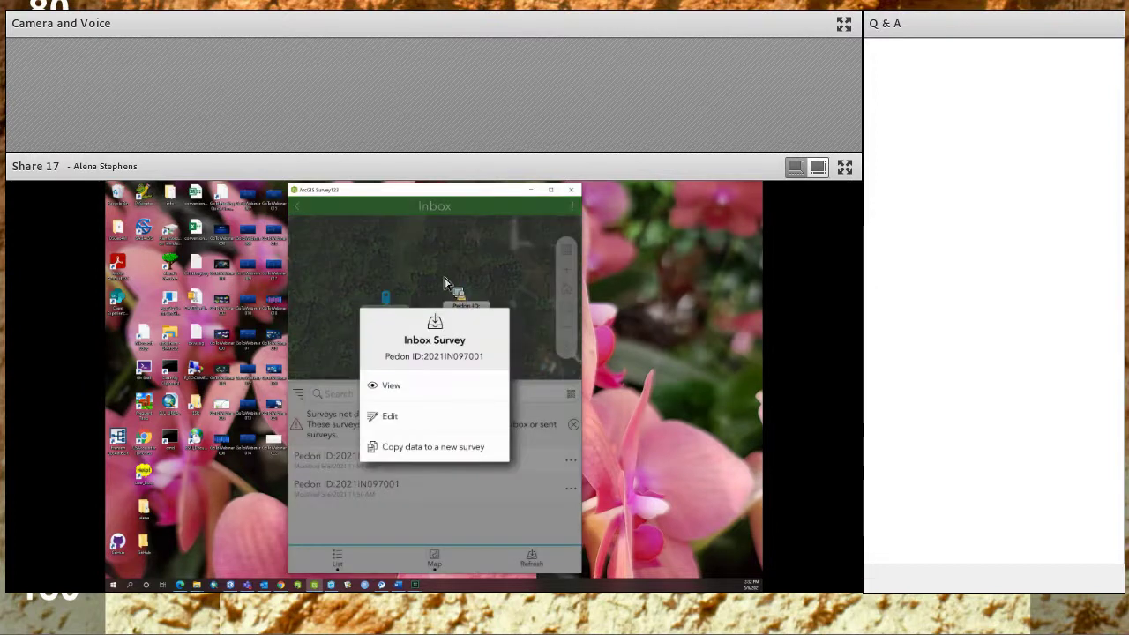
pyautogui.click(540, 527)
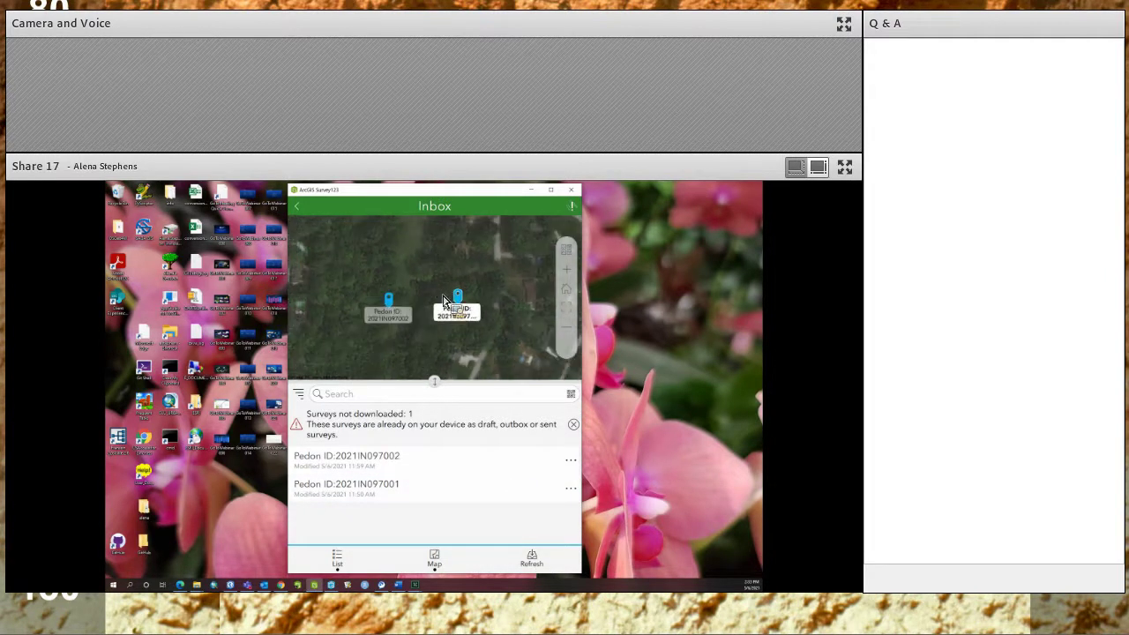
pyautogui.scroll(-1, 419, 326)
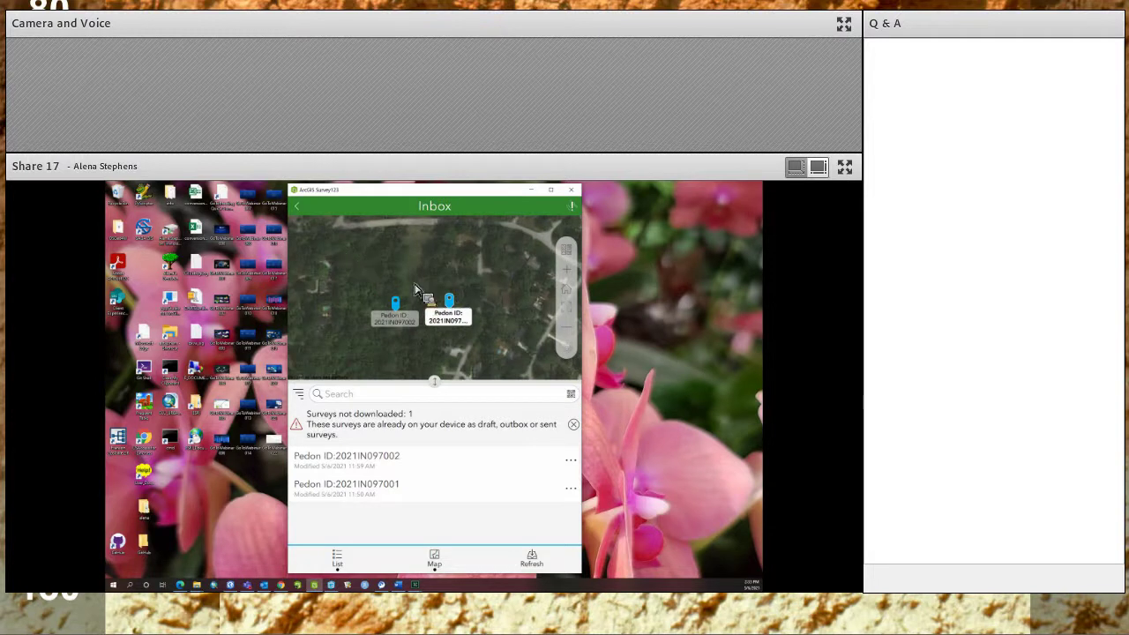
# Step: Leave the Inbox, open draft survey 2021NE145002 from the Drafts map to view it, and exit it
pyautogui.click(300, 210)
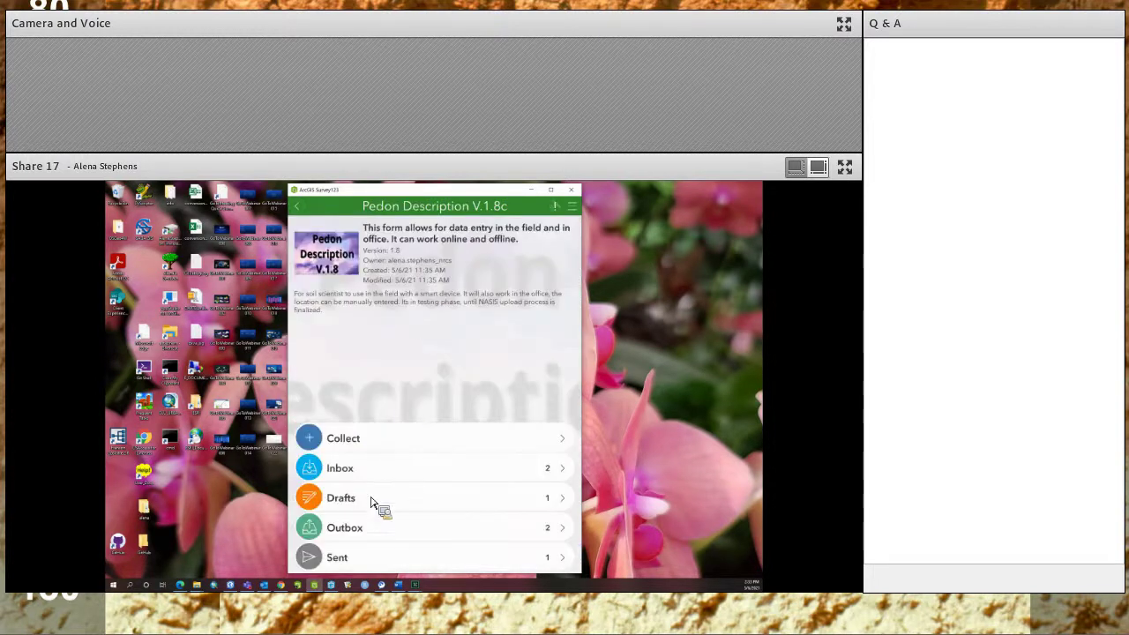
pyautogui.click(393, 498)
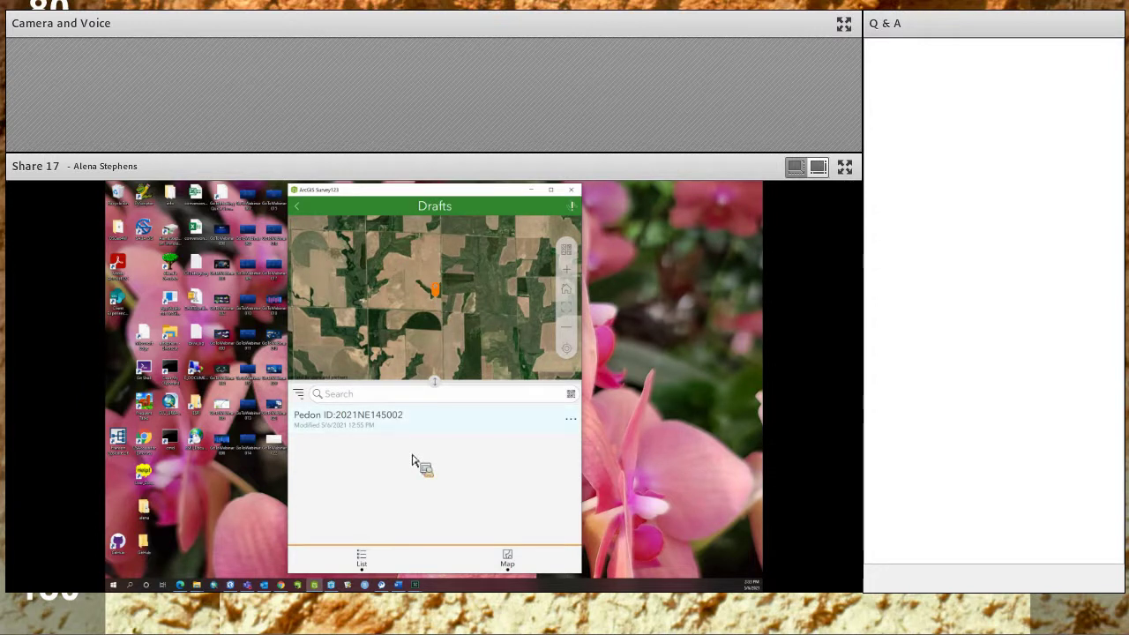
pyautogui.click(436, 294)
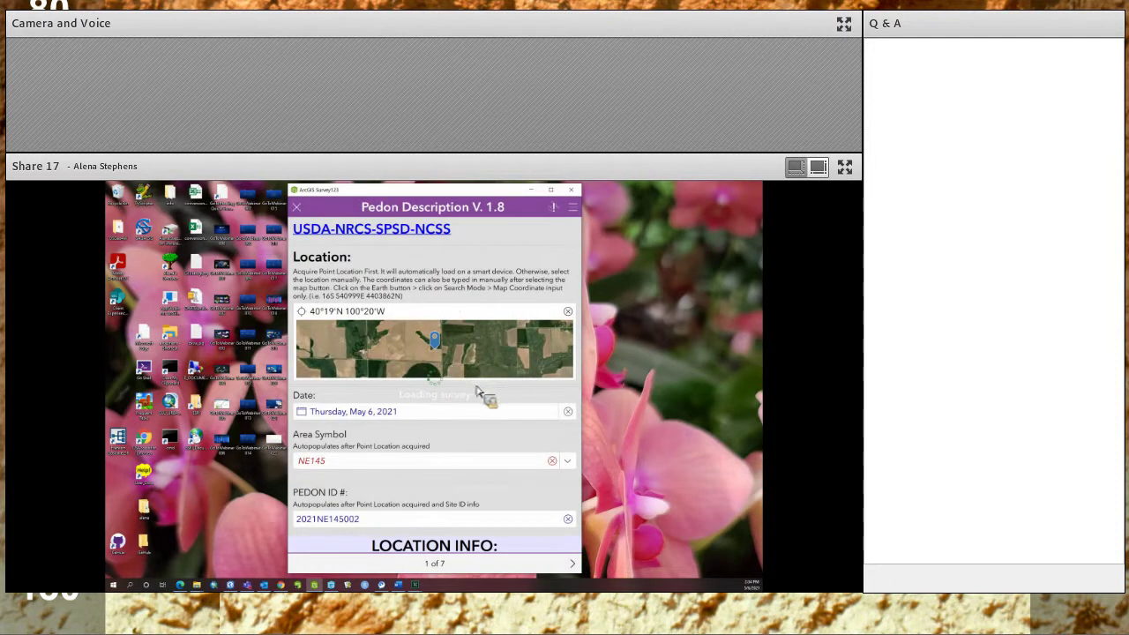
pyautogui.press('Escape')
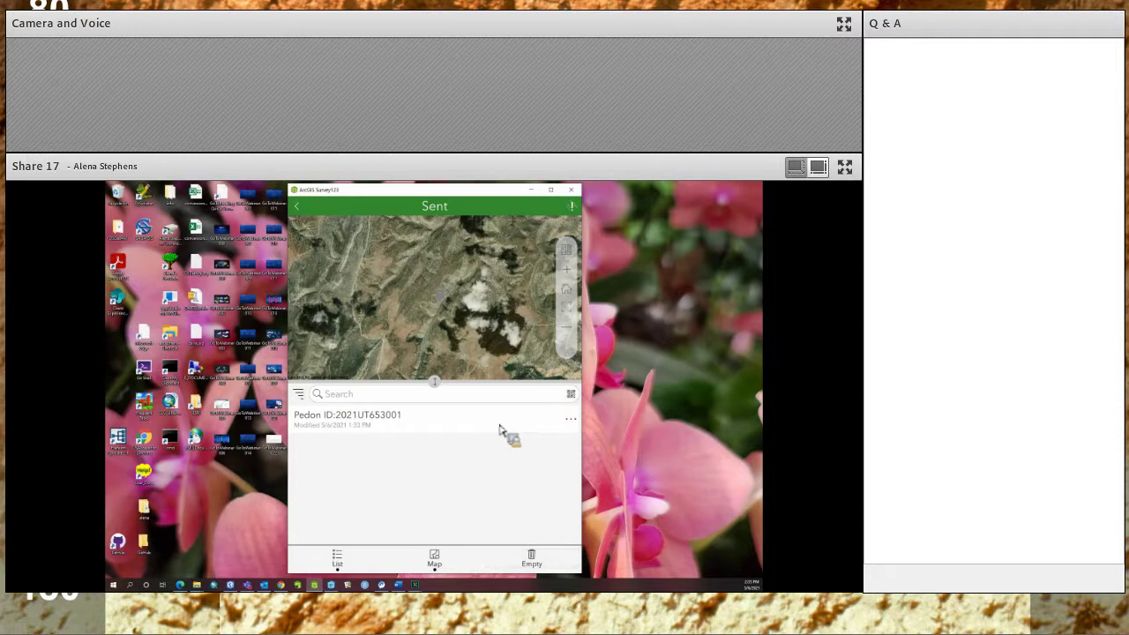
# Step: Check the actions available for the sent survey 2021UT653001 in the Sent folder
pyautogui.moveTo(555, 444); pyautogui.dragTo(441, 504)
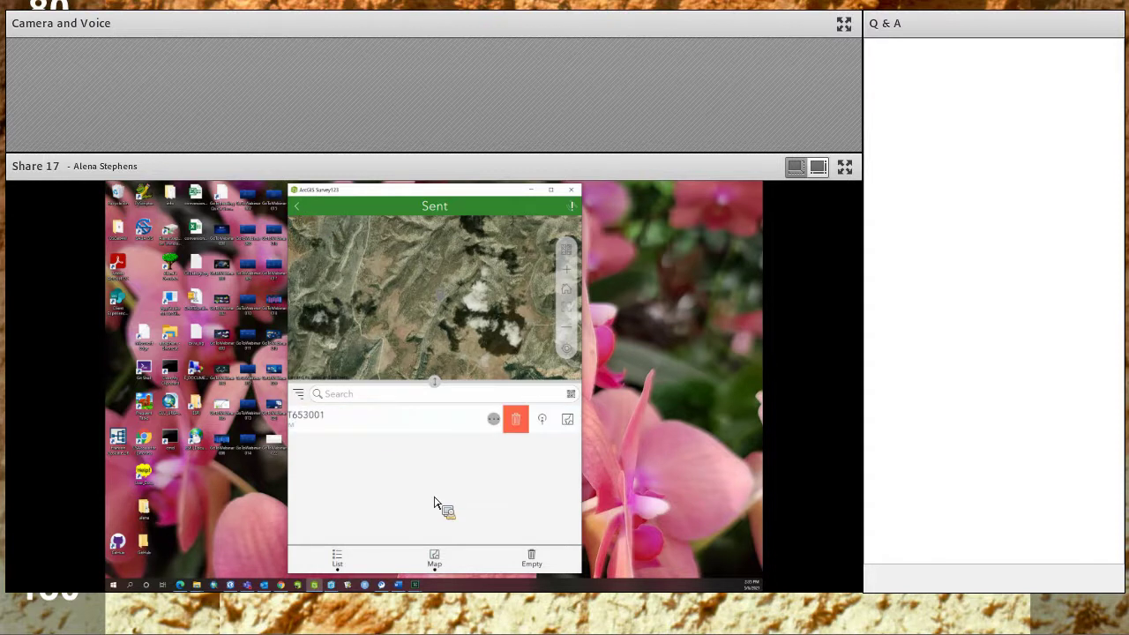
pyautogui.click(415, 476)
pyautogui.click(411, 421)
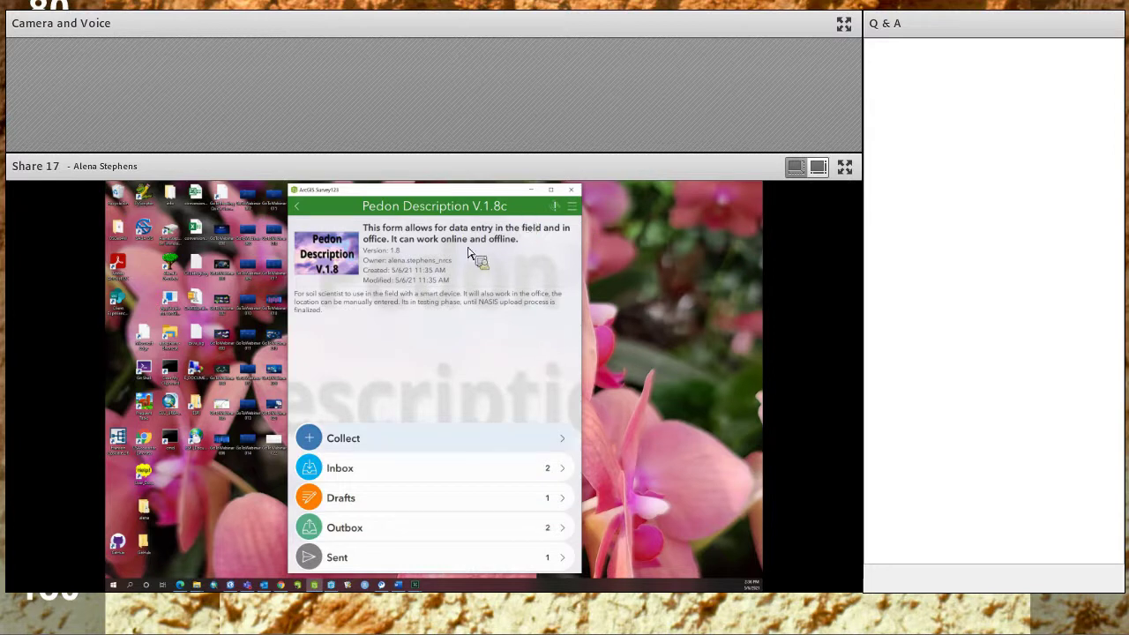
# Step: Open the Offline Maps for the Pedon Description V.1.8c survey
pyautogui.click(573, 206)
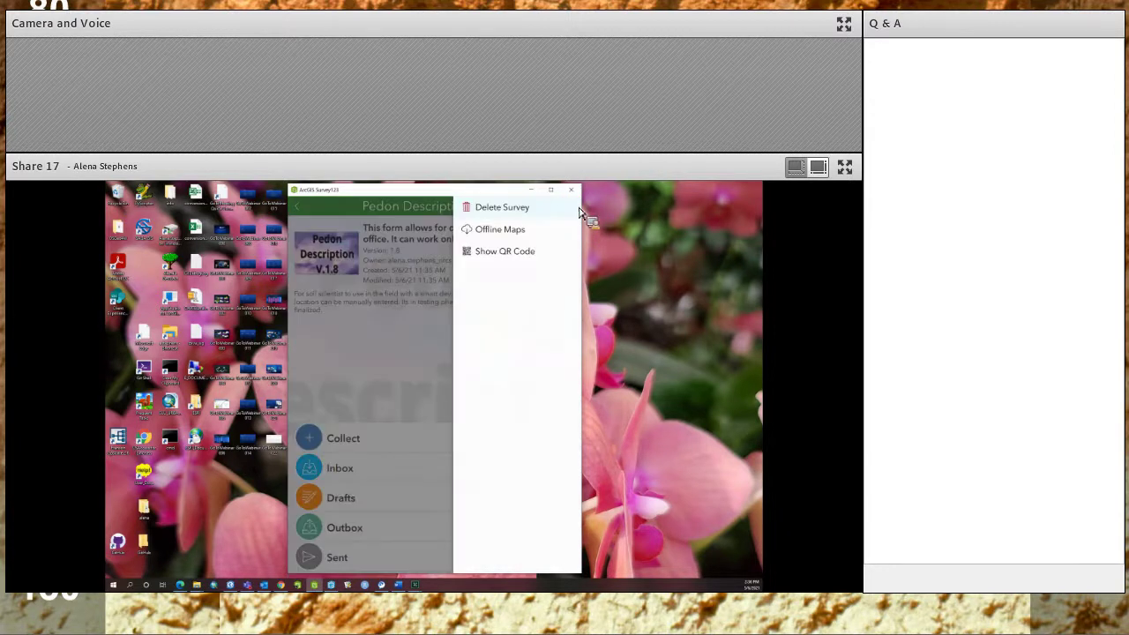
pyautogui.click(515, 228)
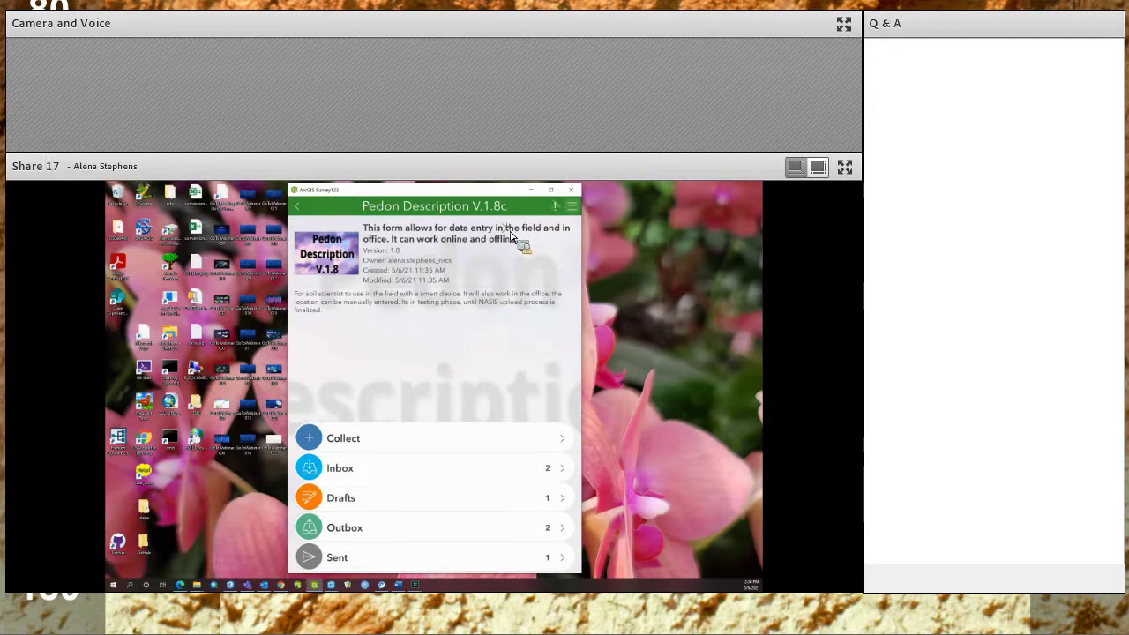
# Step: View the Pedon Description V.1.8c survey's Offline Maps page and return to the survey's main page
pyautogui.click(572, 207)
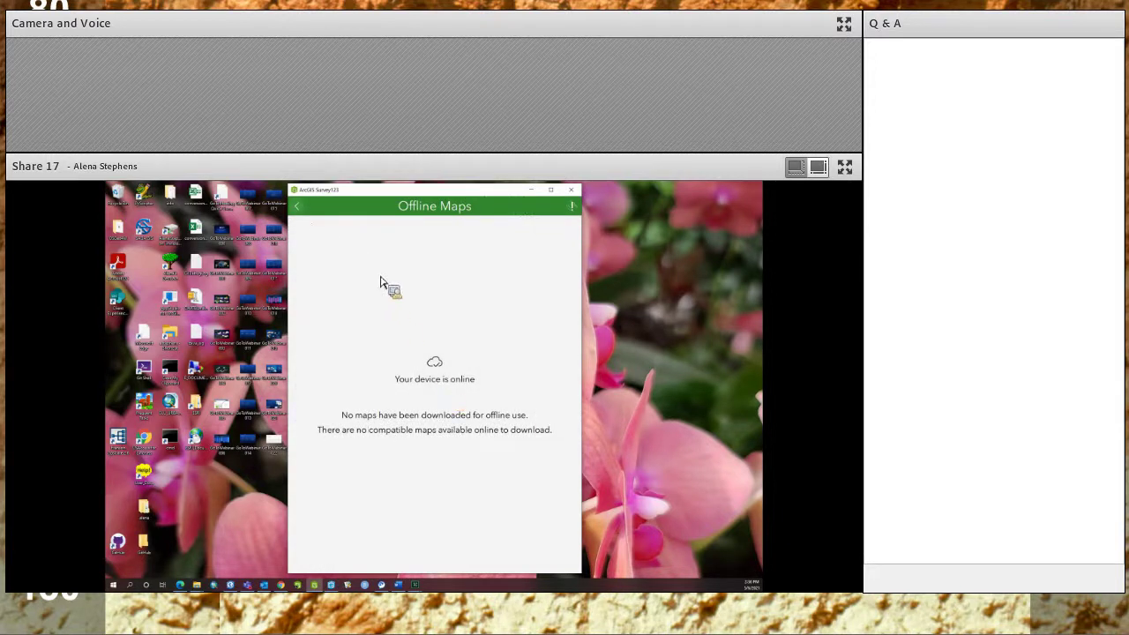
pyautogui.press('Escape')
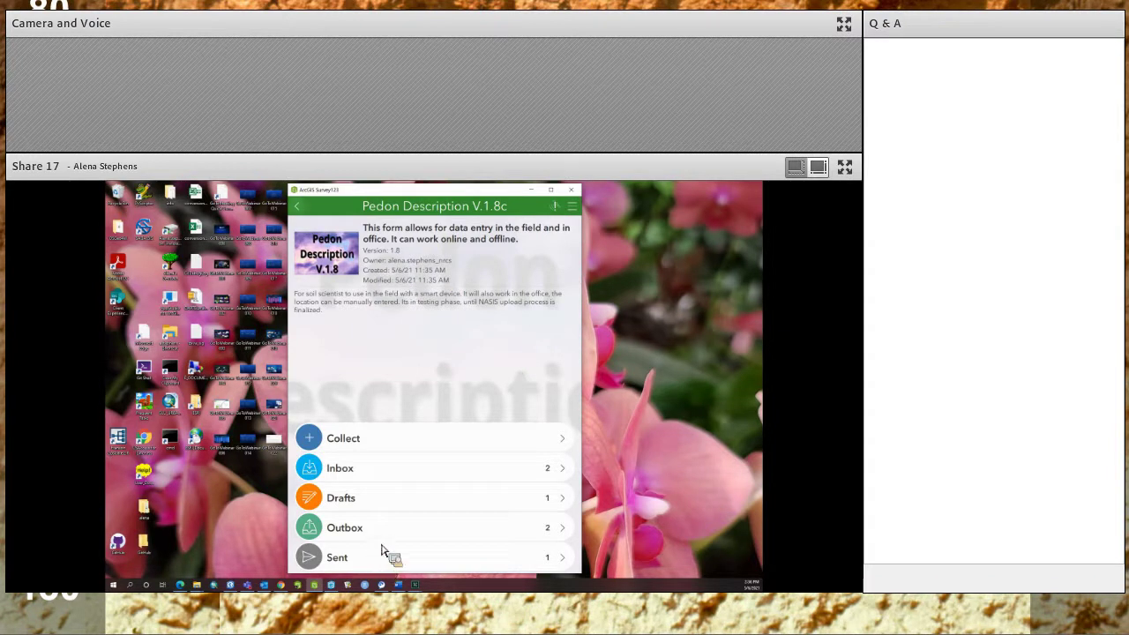
# Step: Leave the V.1.8c survey, examine the survey points on the Pedon Description V.1.7 Overview map, and exit the Overview
pyautogui.press('Escape')
pyautogui.press('Return')
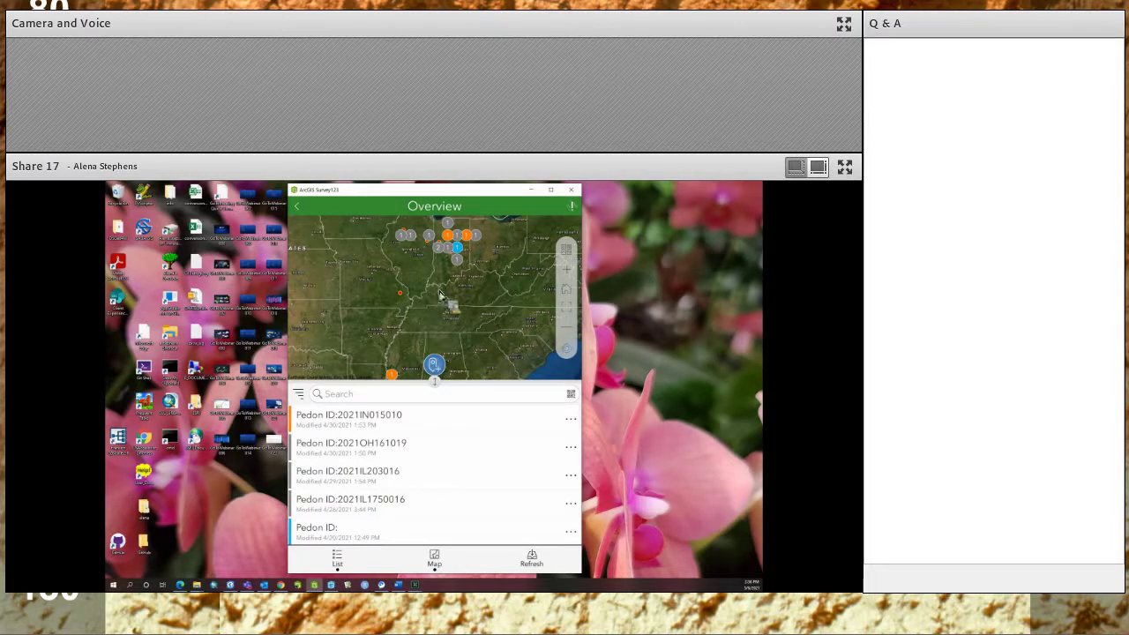
pyautogui.moveTo(441, 300); pyautogui.dragTo(443, 310)
pyautogui.scroll(3, 441, 307)
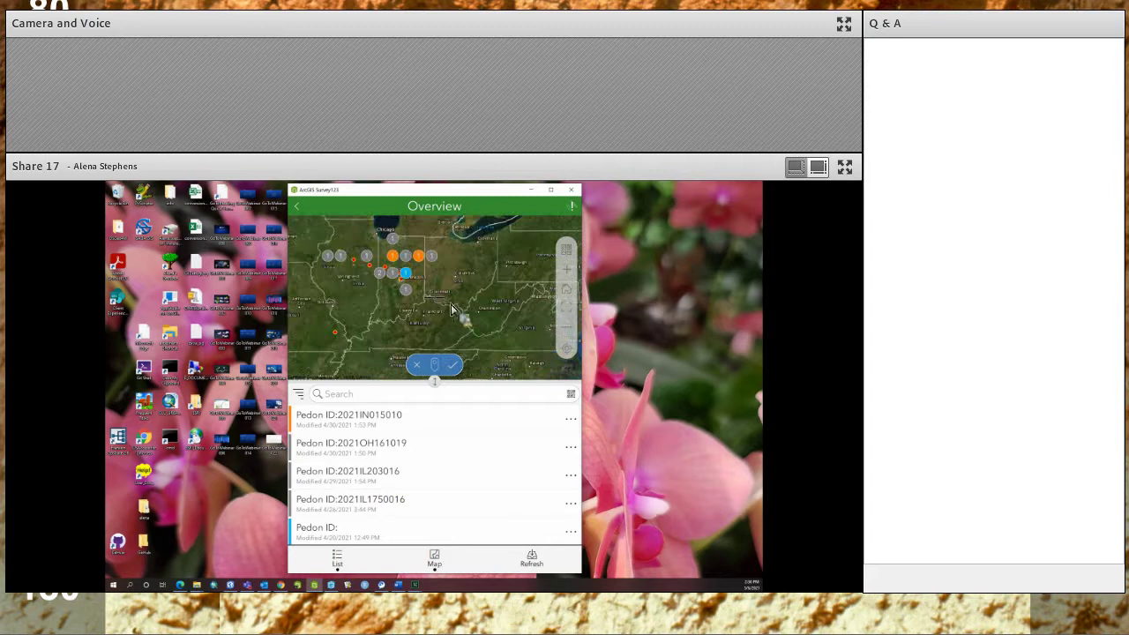
pyautogui.scroll(3, 450, 305)
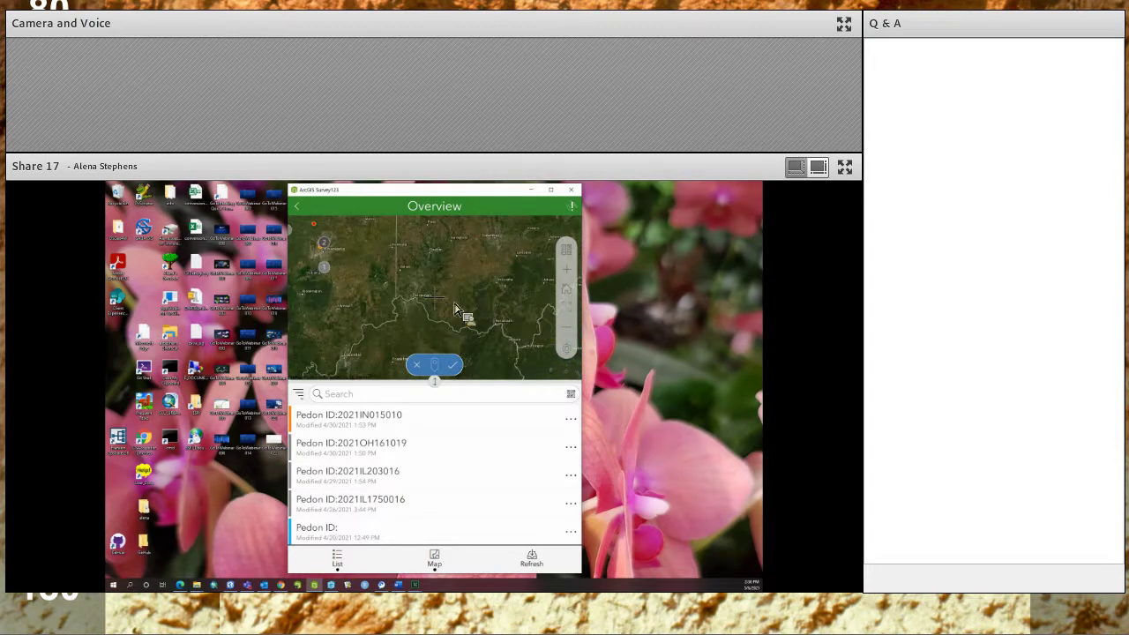
pyautogui.scroll(2, 452, 307)
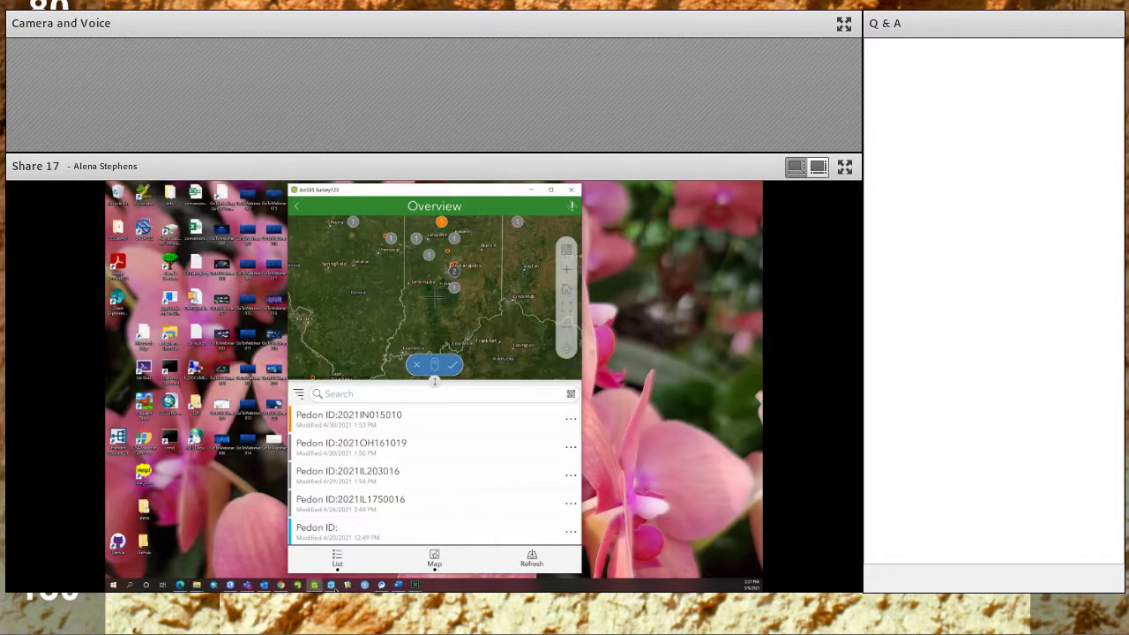
pyautogui.press('Escape')
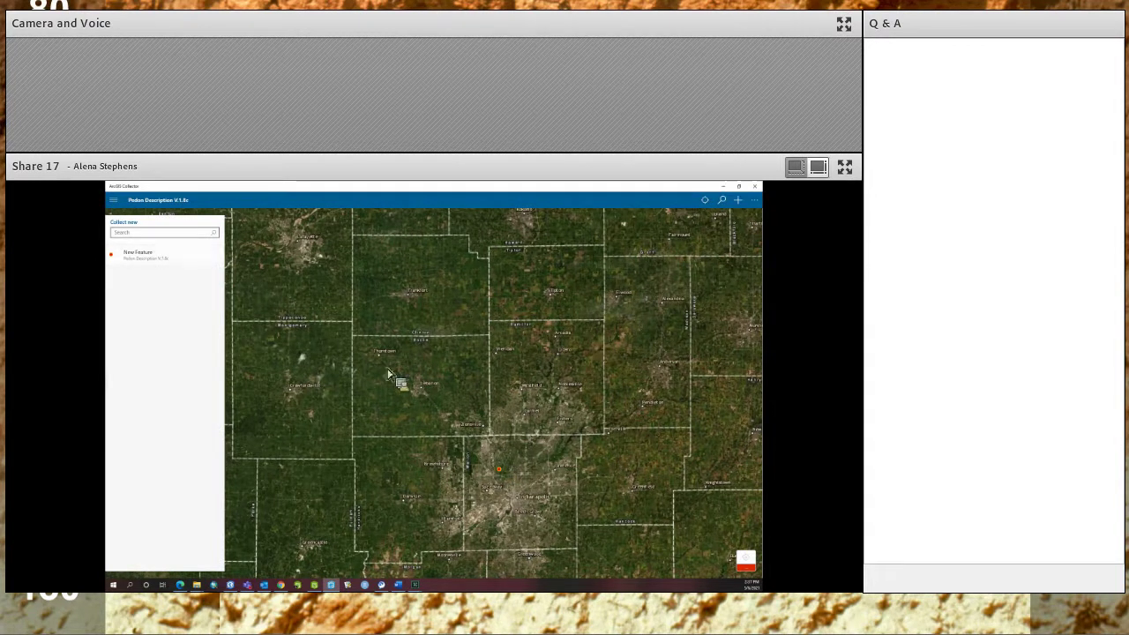
# Step: In ArcGIS Collector, start a new Pedon Description V.1.8c feature on the map and discard it without submitting
pyautogui.scroll(1, 450, 453)
pyautogui.scroll(5, 450, 452)
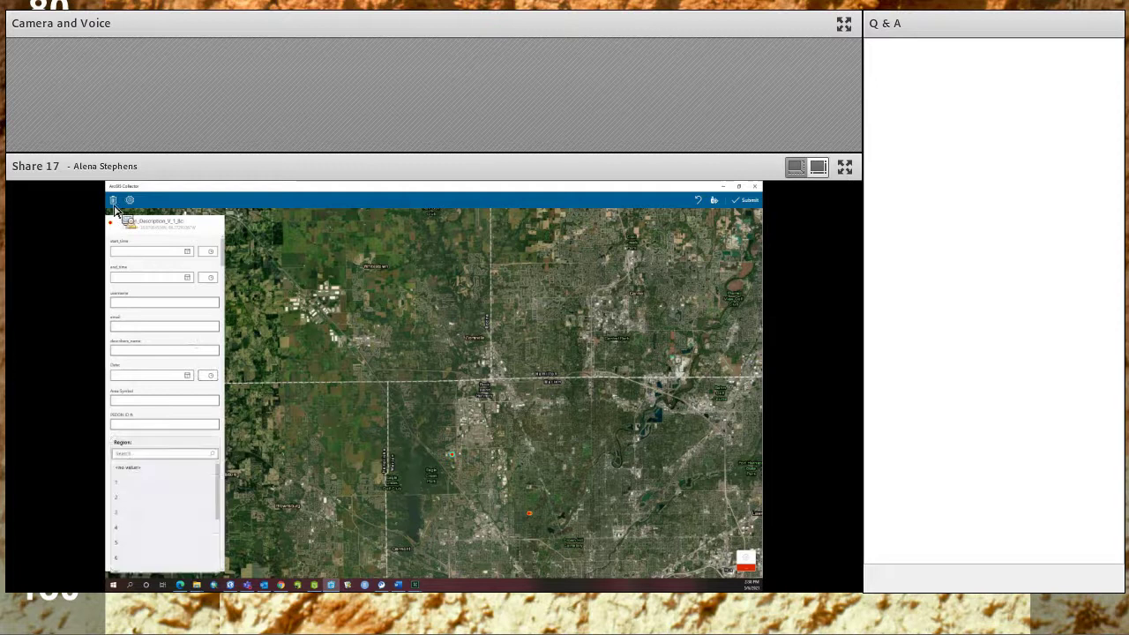
pyautogui.click(120, 206)
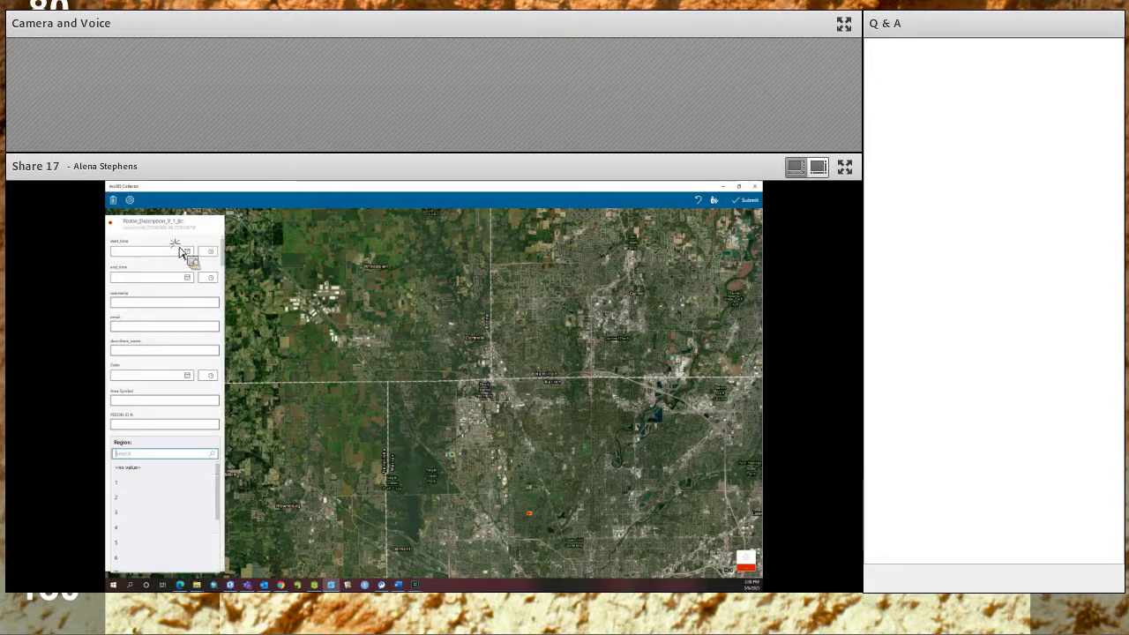
pyautogui.click(491, 383)
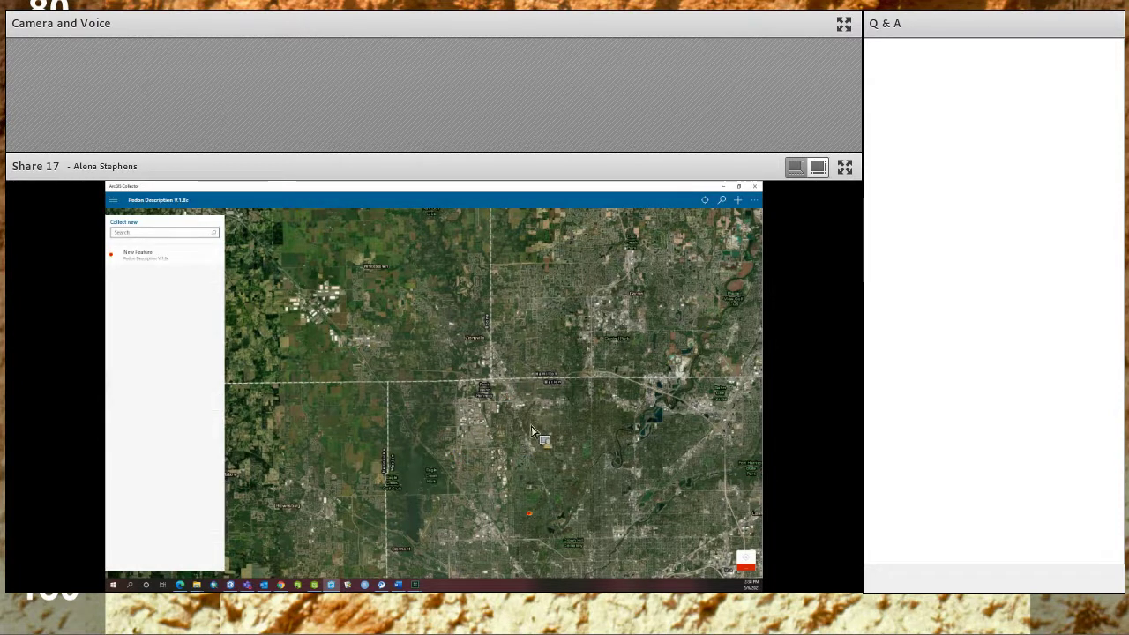
# Step: Show the layers in the contents of the Pedon Description V.1.8c map
pyautogui.scroll(-3, 556, 407)
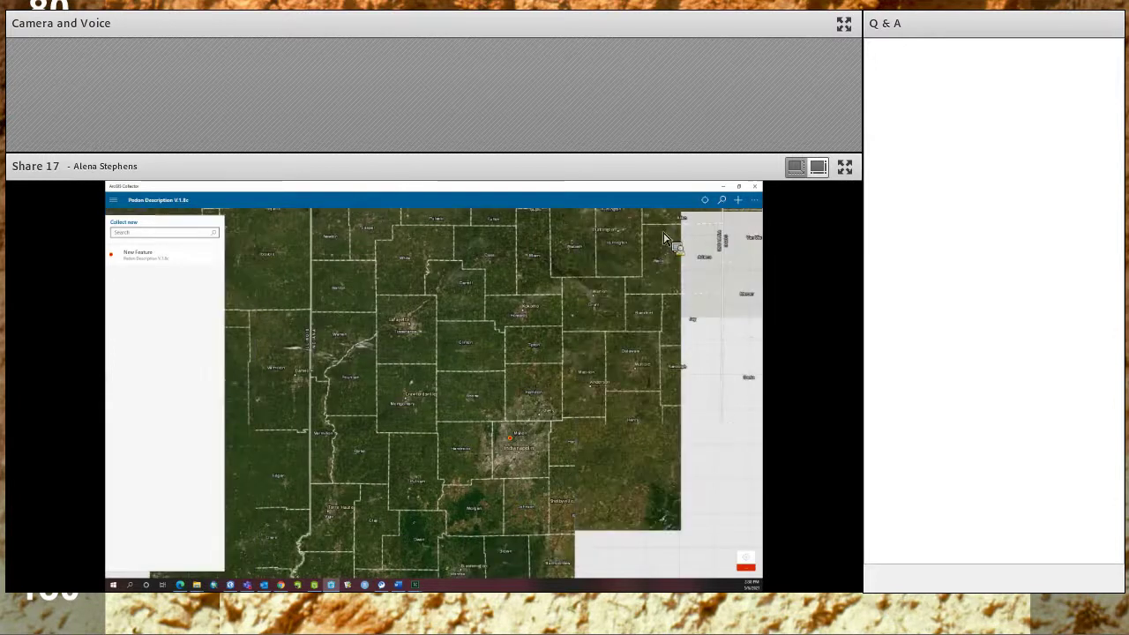
pyautogui.click(721, 199)
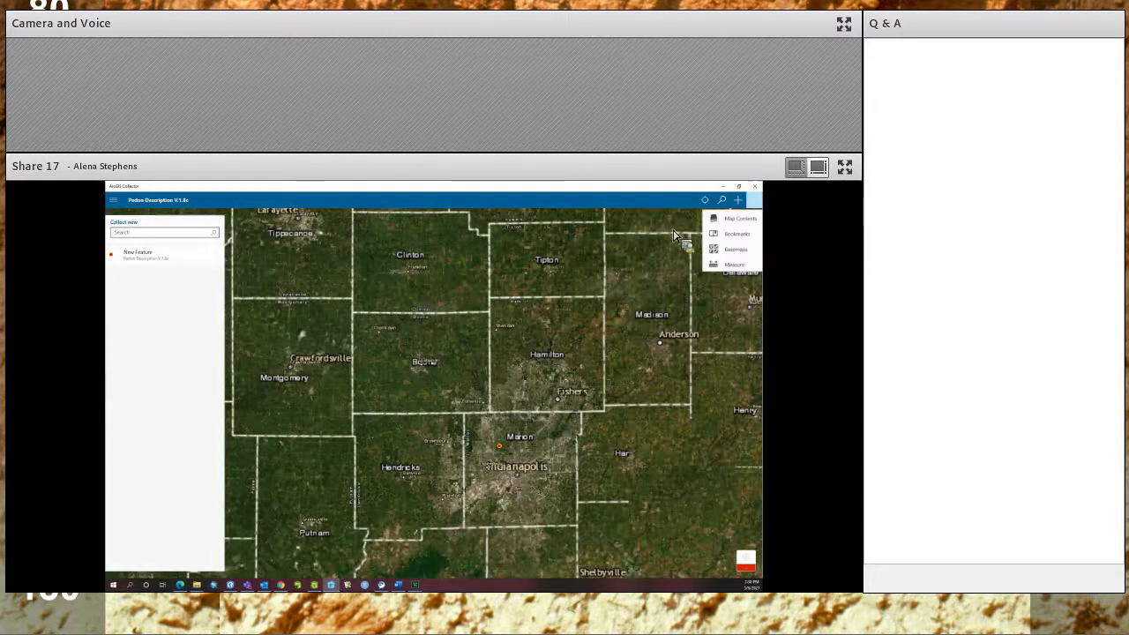
pyautogui.click(725, 219)
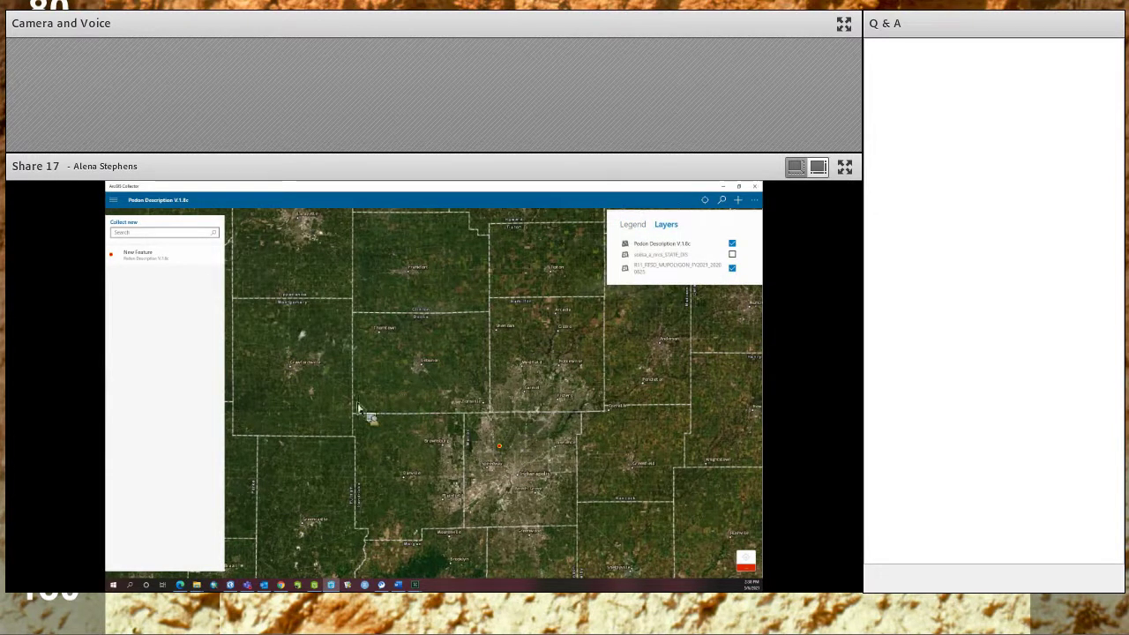
# Step: Select the eastern of the two neighbouring pedon points near Indianapolis and view its Pedon_Description_V_1_8c feature details
pyautogui.scroll(3, 477, 417)
pyautogui.scroll(3, 481, 413)
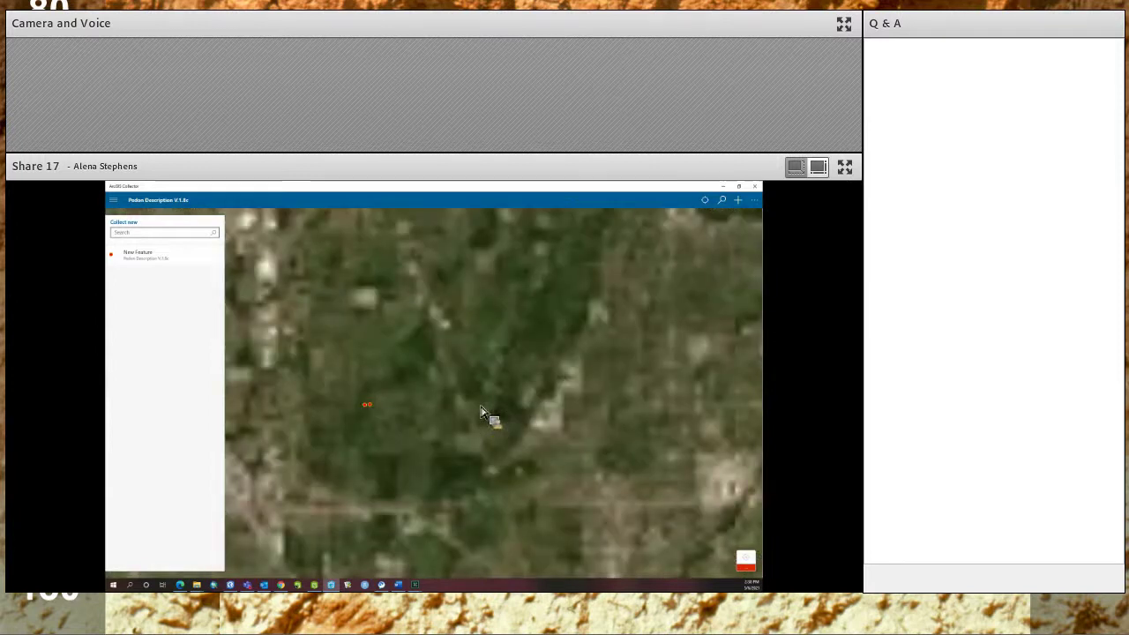
pyautogui.scroll(3, 487, 411)
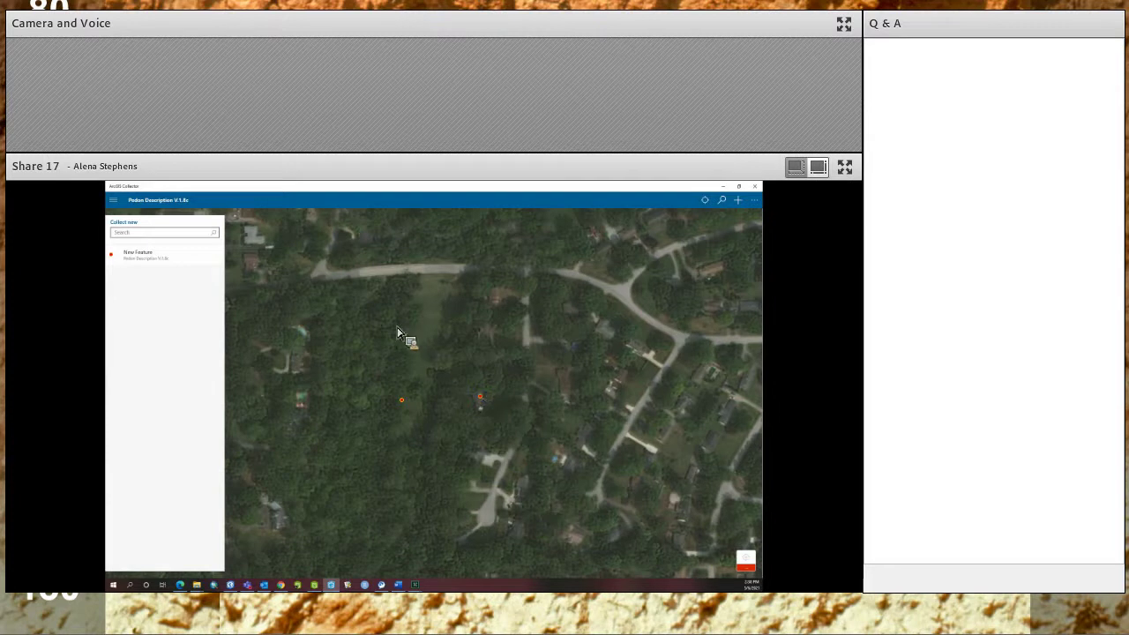
pyautogui.click(490, 402)
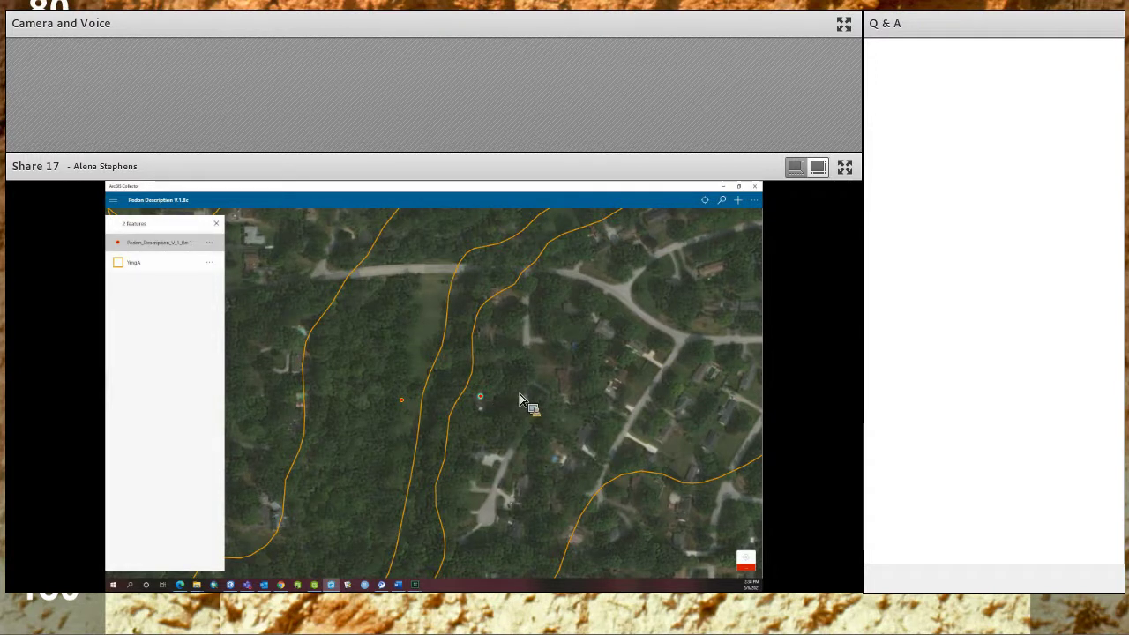
pyautogui.scroll(-5, 529, 400)
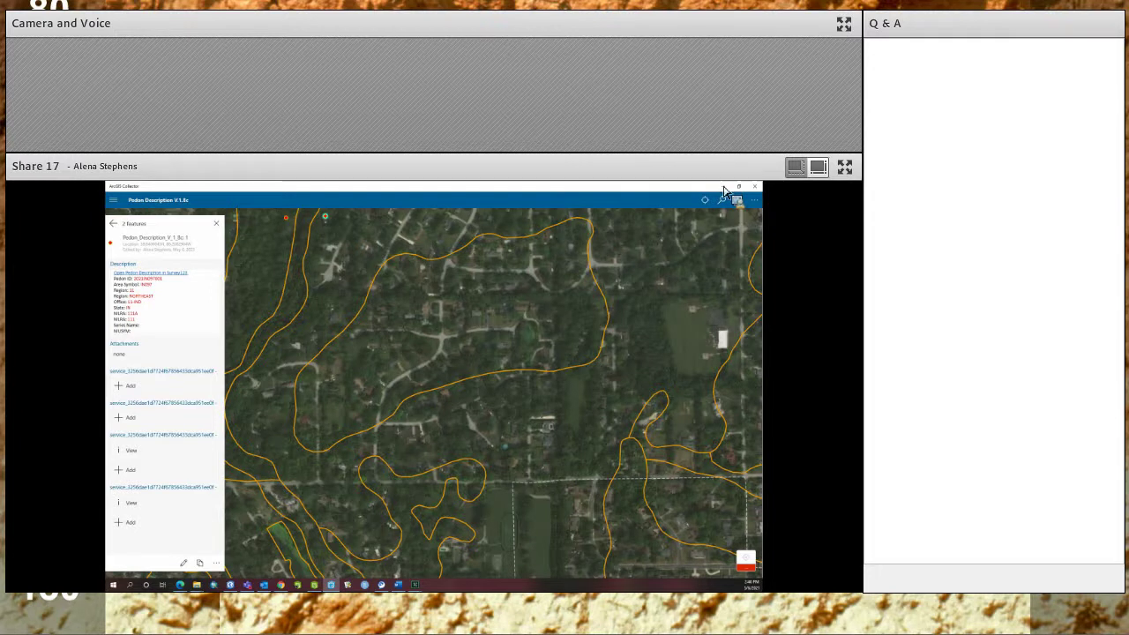
# Step: Switch to the Pedon Description map in ArcGIS Pro
pyautogui.click(232, 586)
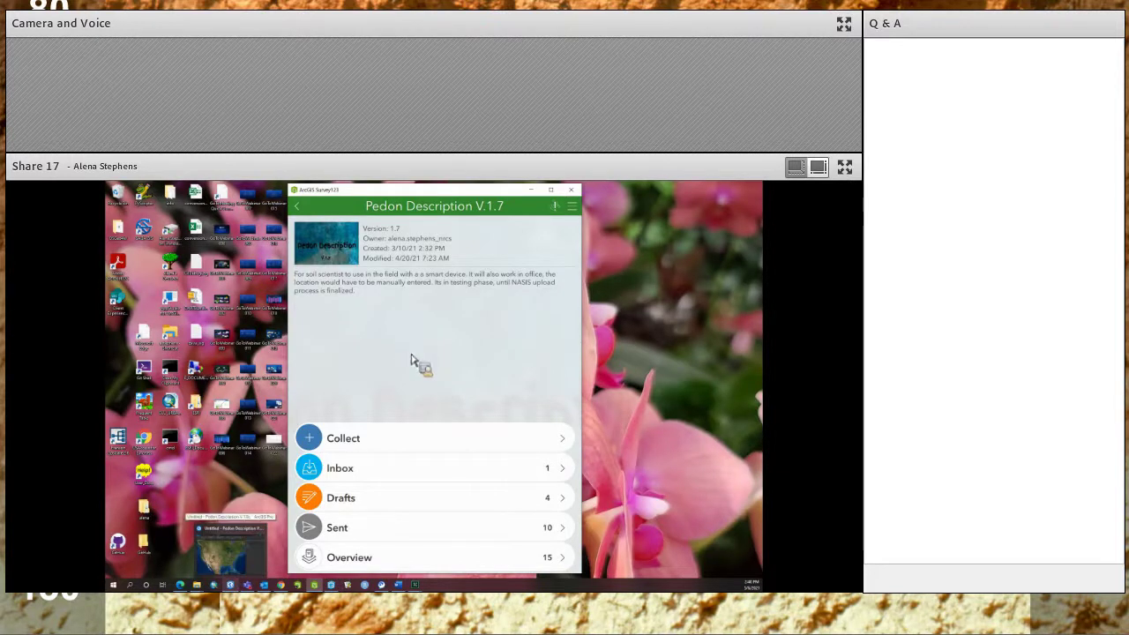
pyautogui.hotkey('alt', 'Tab')
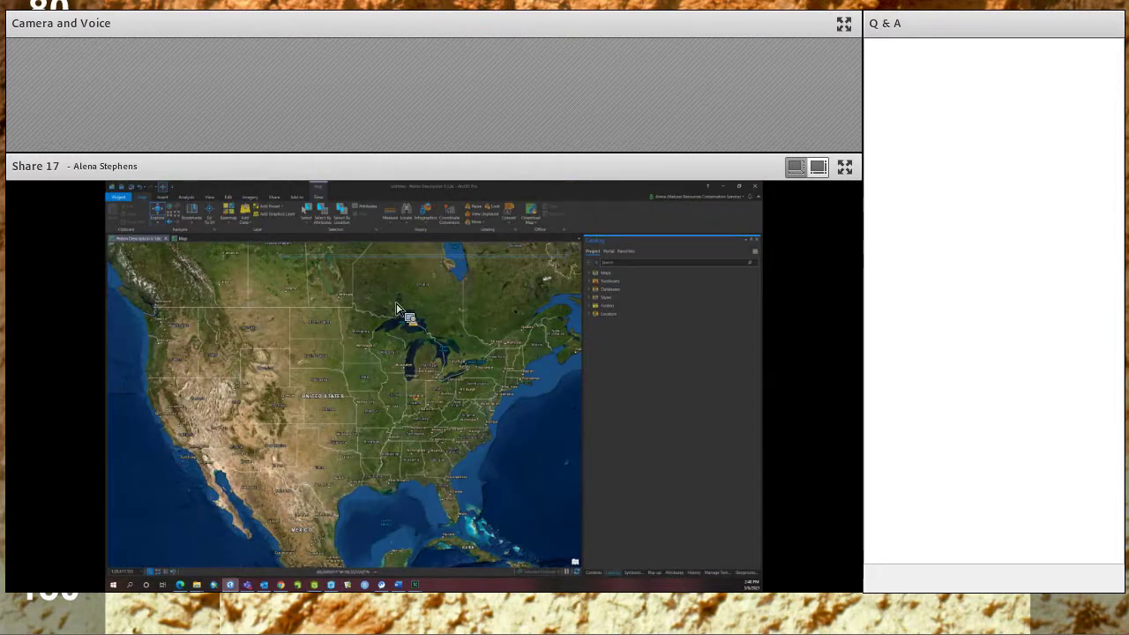